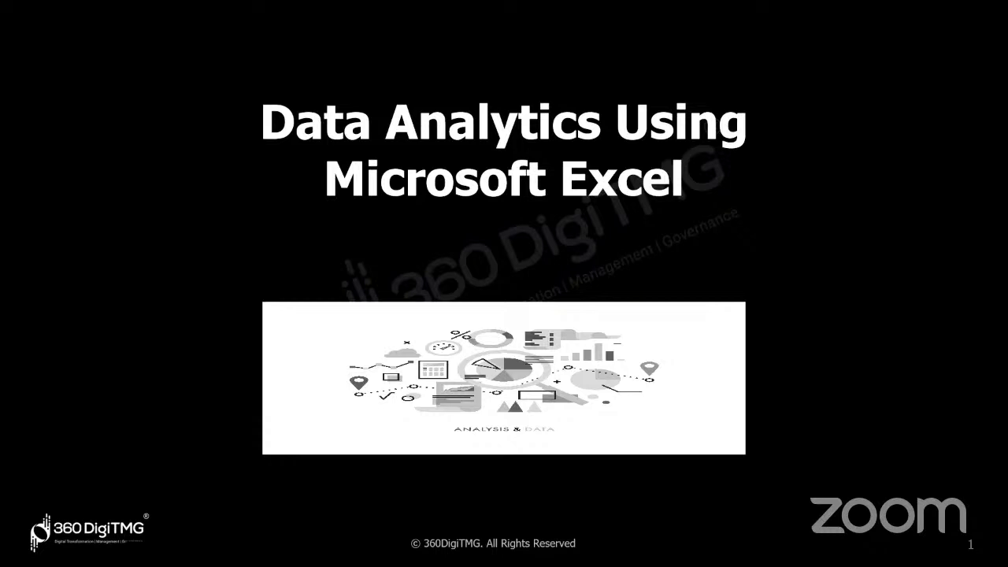
Step through both Day 14 recap points, including Get and Transform Data, to the slide 3 Agenda
click(394, 236)
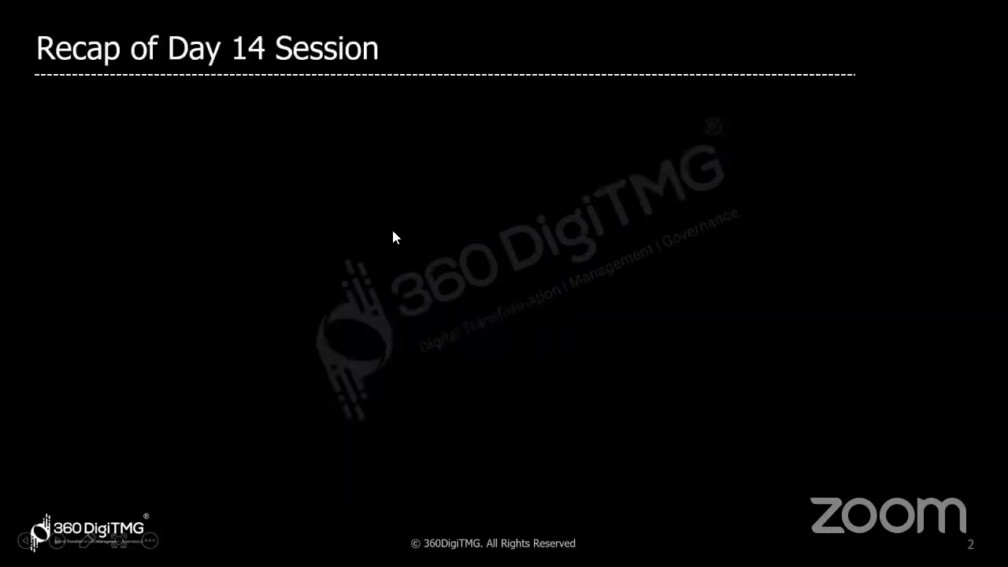
click(357, 242)
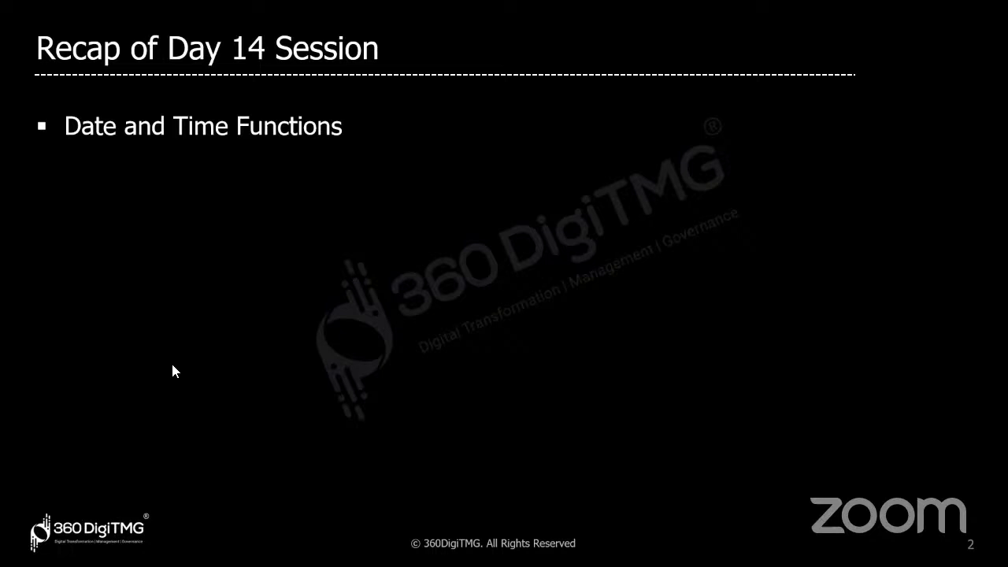
click(332, 320)
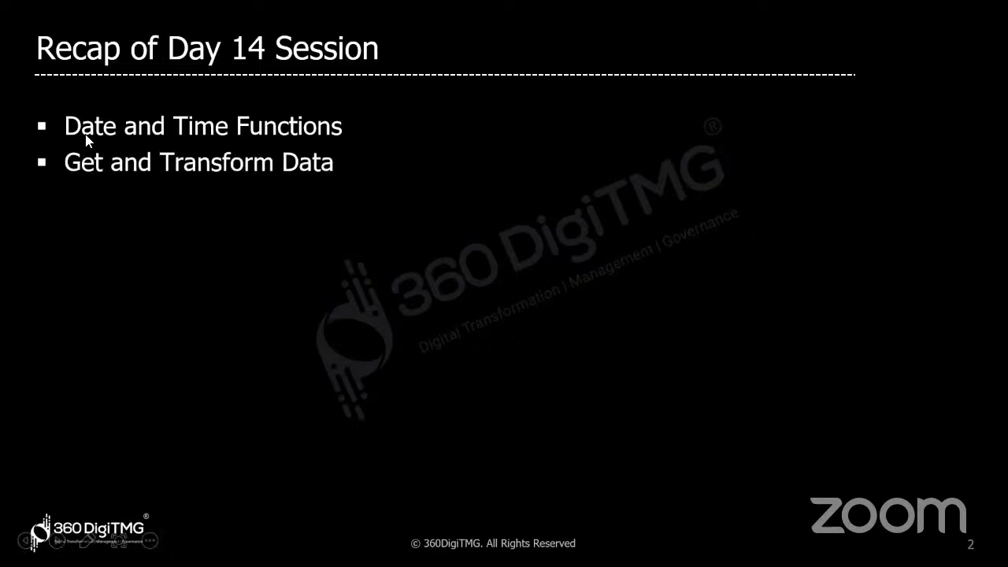
click(384, 258)
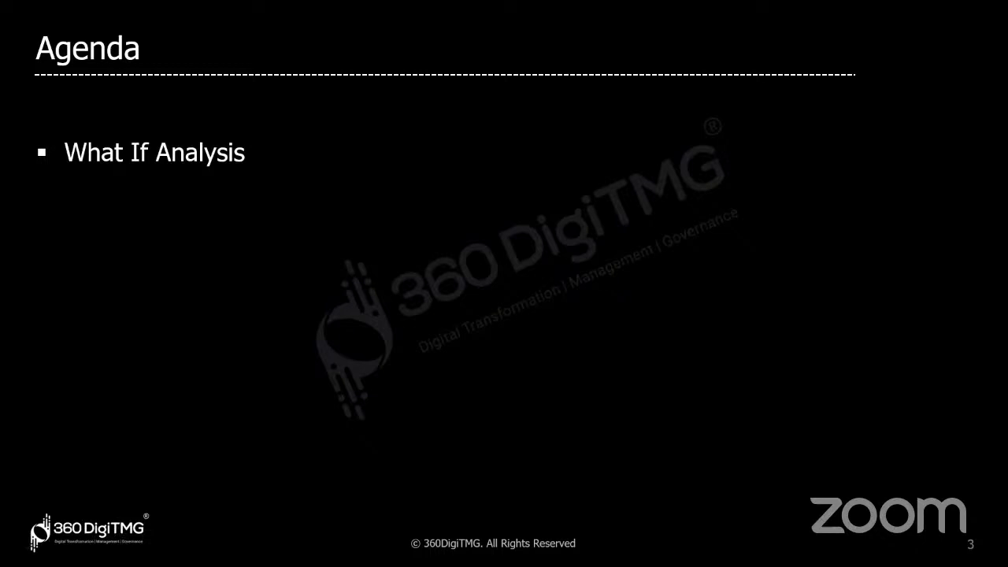
Switch to the Microsoft Excel course folder and open the WhatIf Analysis workbook from it
key(alt+Tab)
key(alt+Tab)
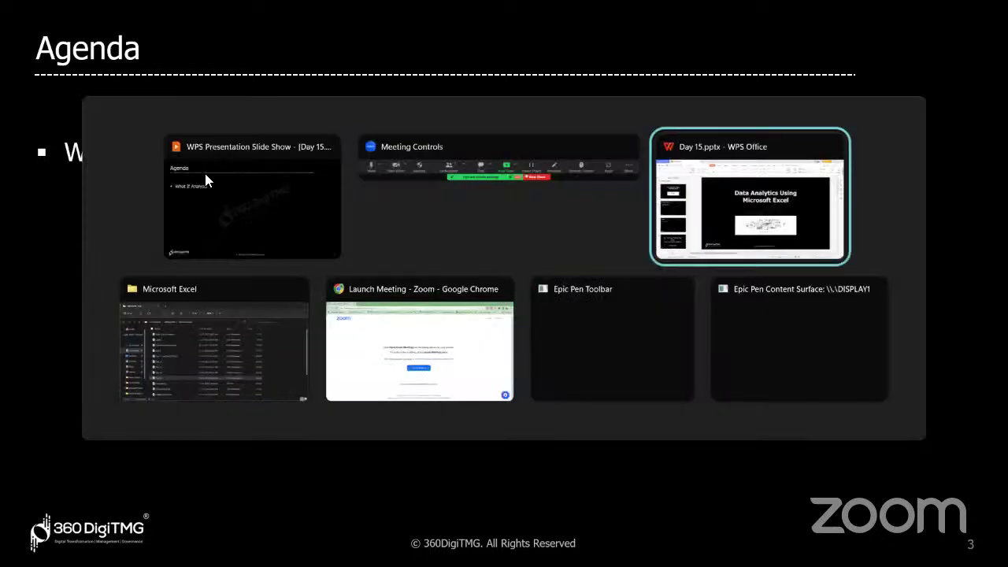
key(alt+Tab)
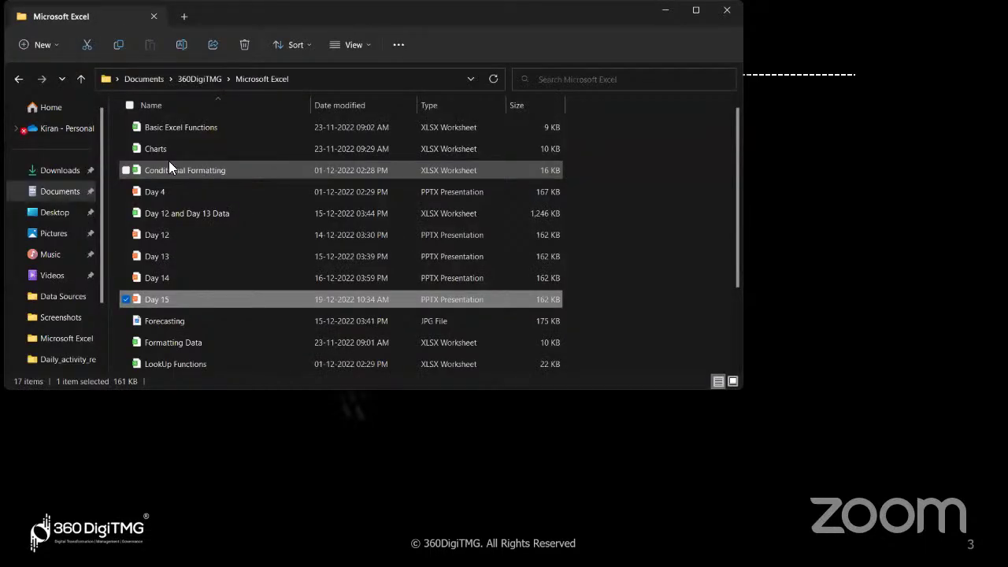
scroll(230, 296, down, 3)
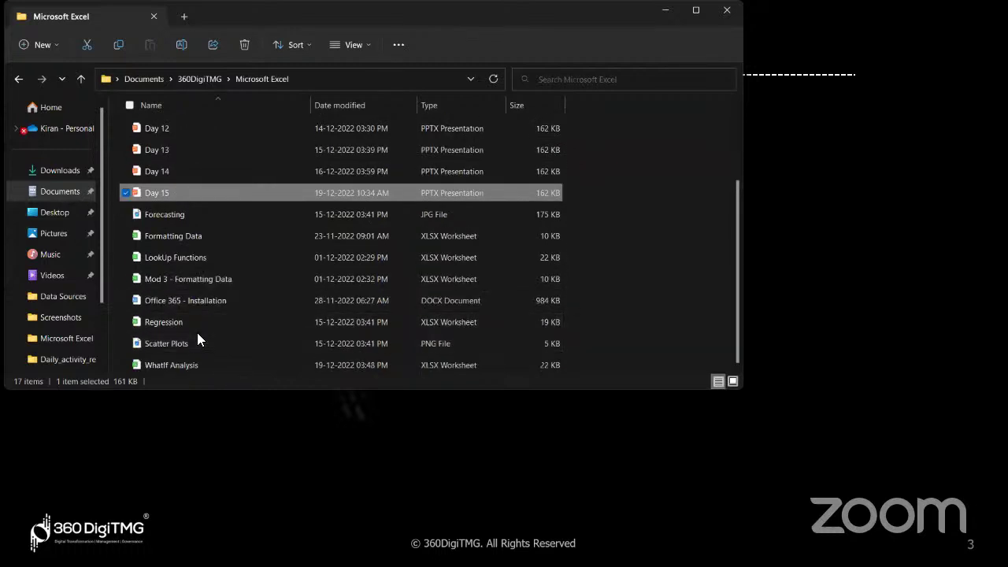
click(229, 252)
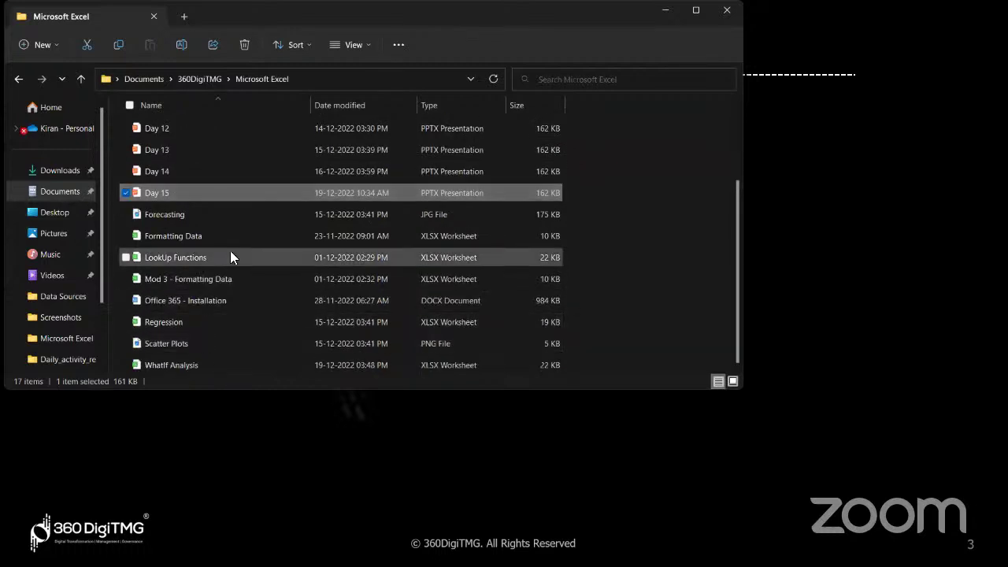
double_click(184, 367)
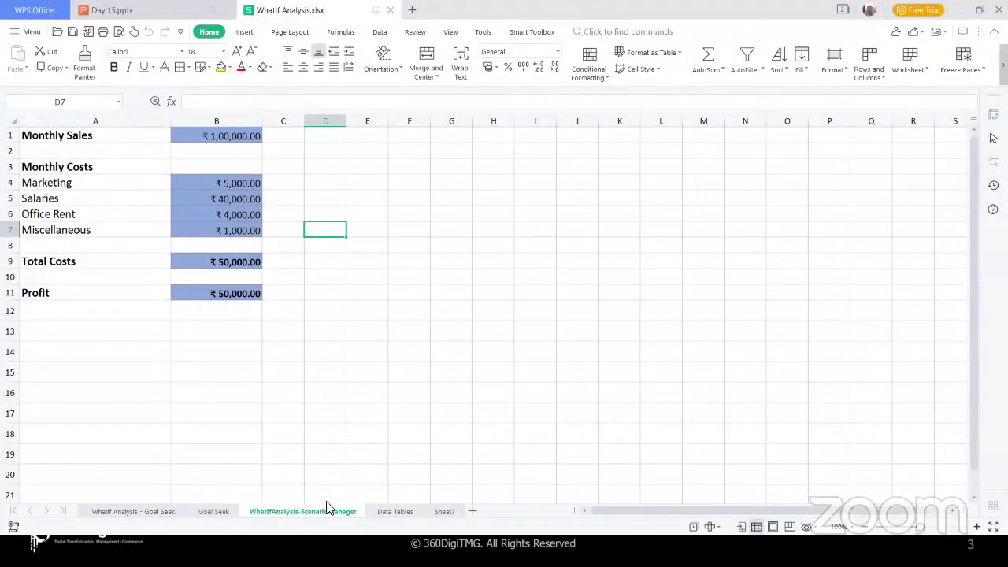
Switch to Sheet7, close WhatIf Analysis.xlsx in WPS, and return to the course folder
click(445, 512)
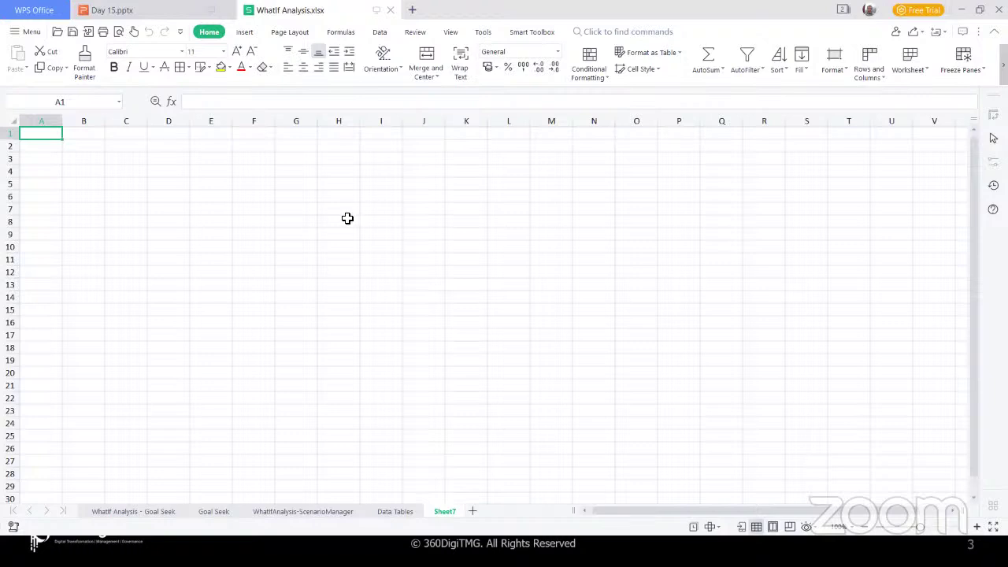
click(390, 11)
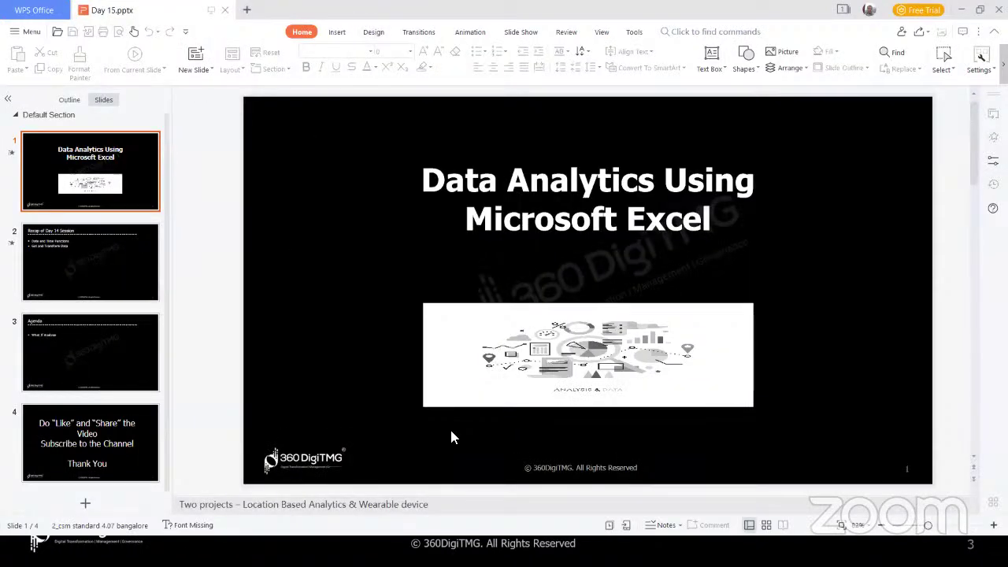
key(alt+Tab)
key(alt+Tab)
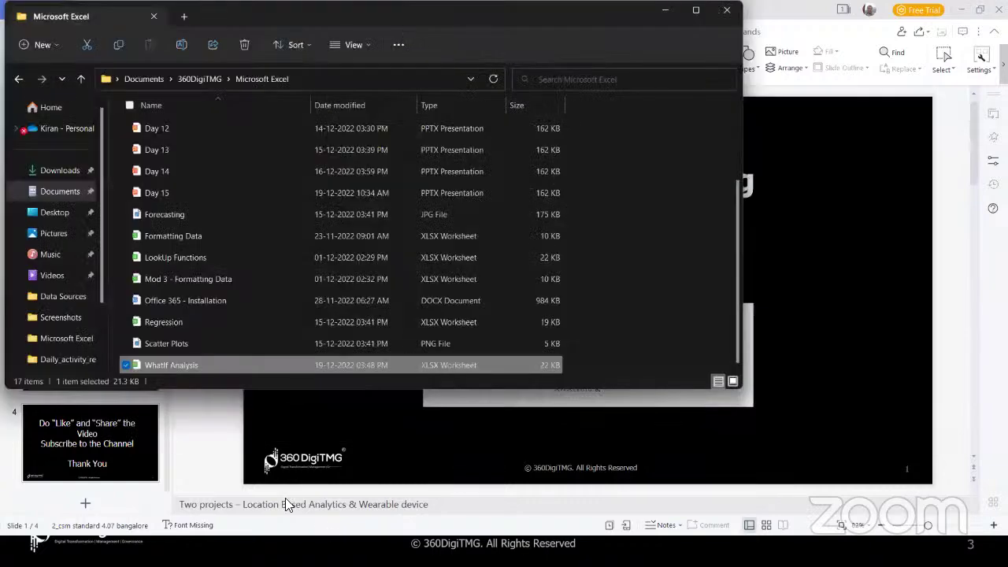
Open WhatIf Analysis with Microsoft Excel through the file's Open with menu
right_click(269, 364)
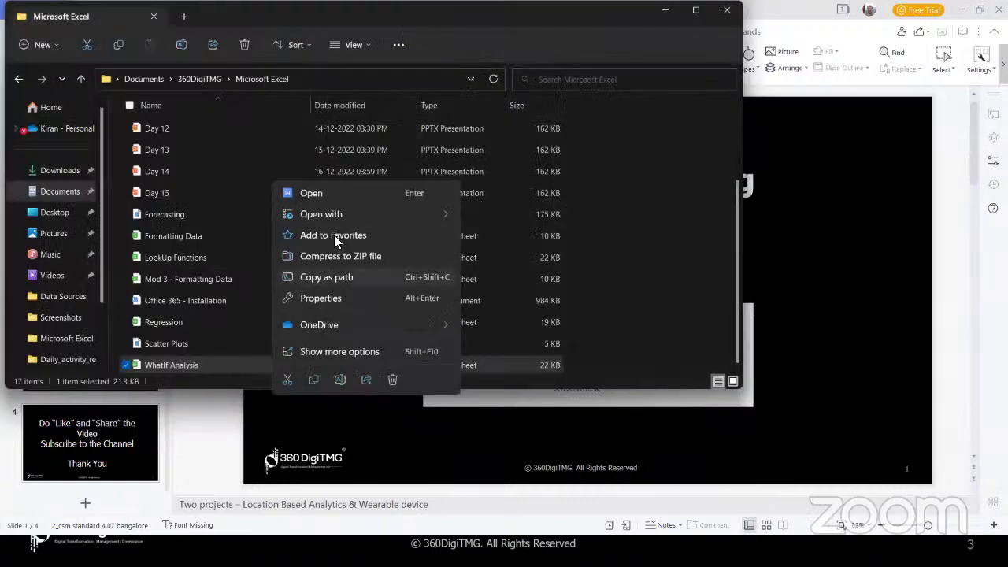
mouse_move(332, 212)
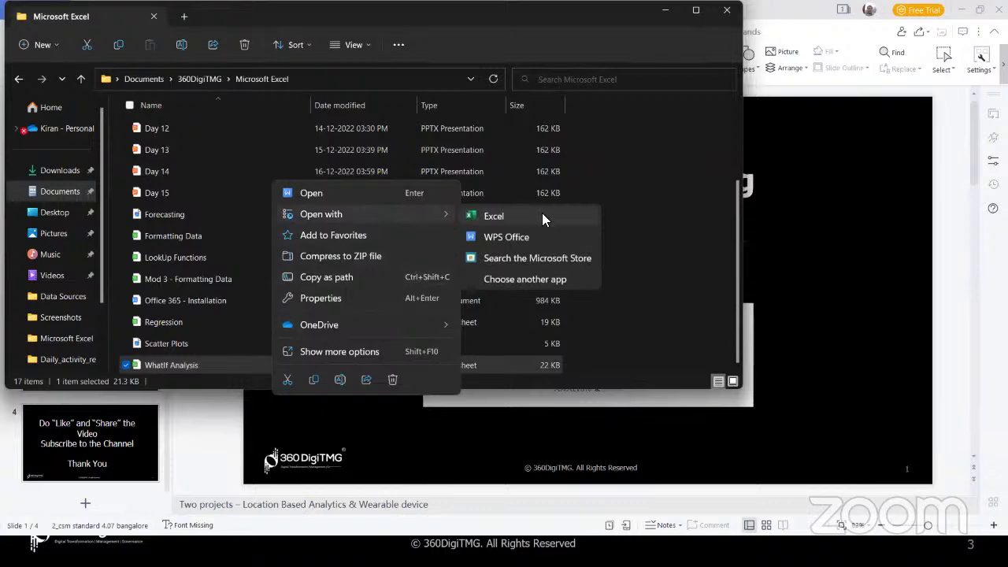
click(494, 216)
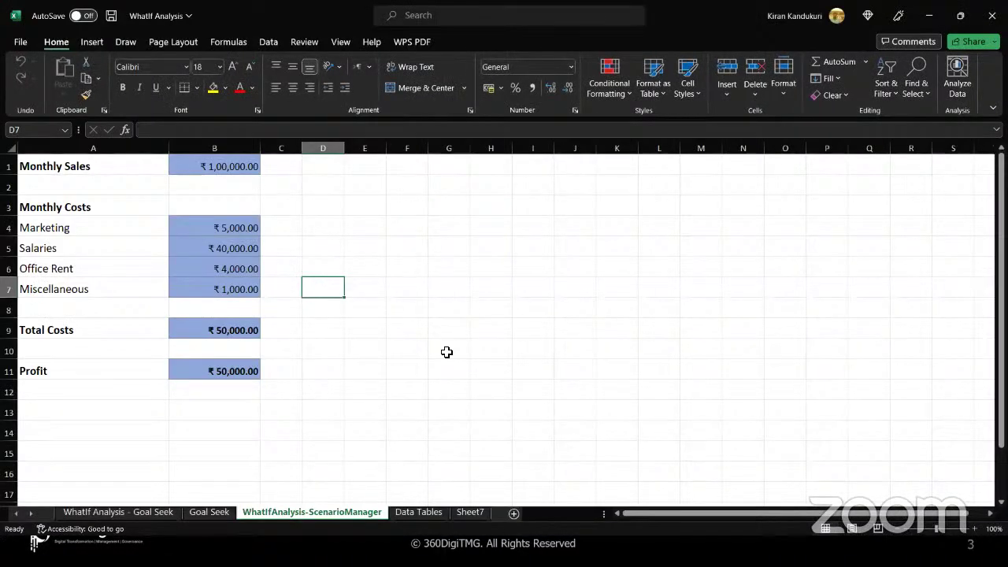
On the empty Sheet7, show the Data > Get Data > From File sources, including PDF and JSON
click(465, 513)
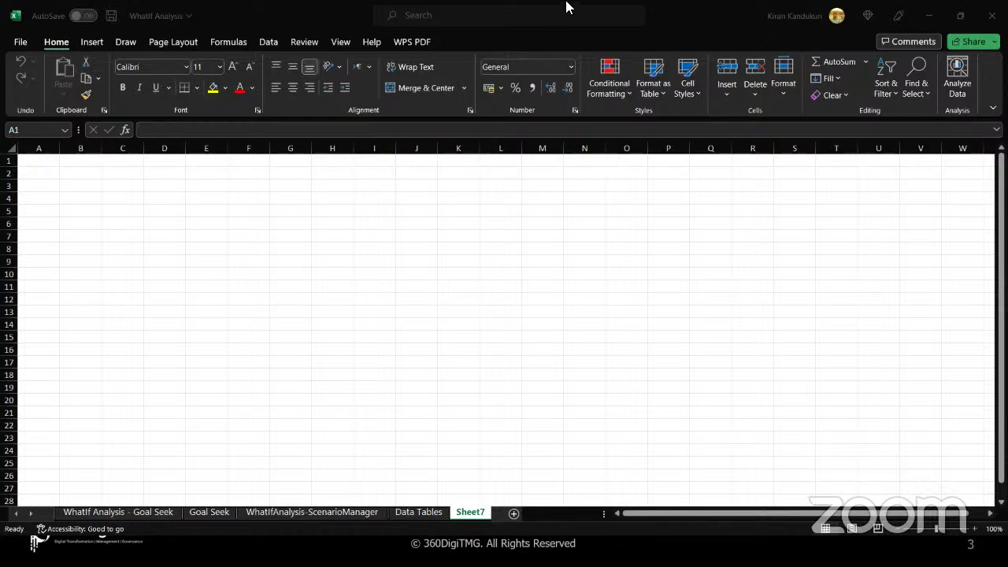
key(alt+Tab)
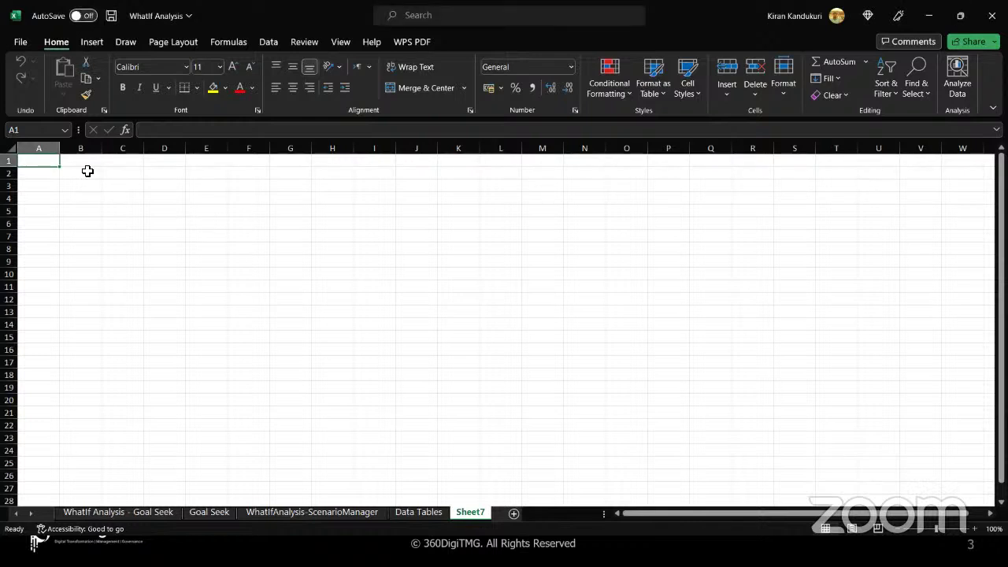
click(268, 42)
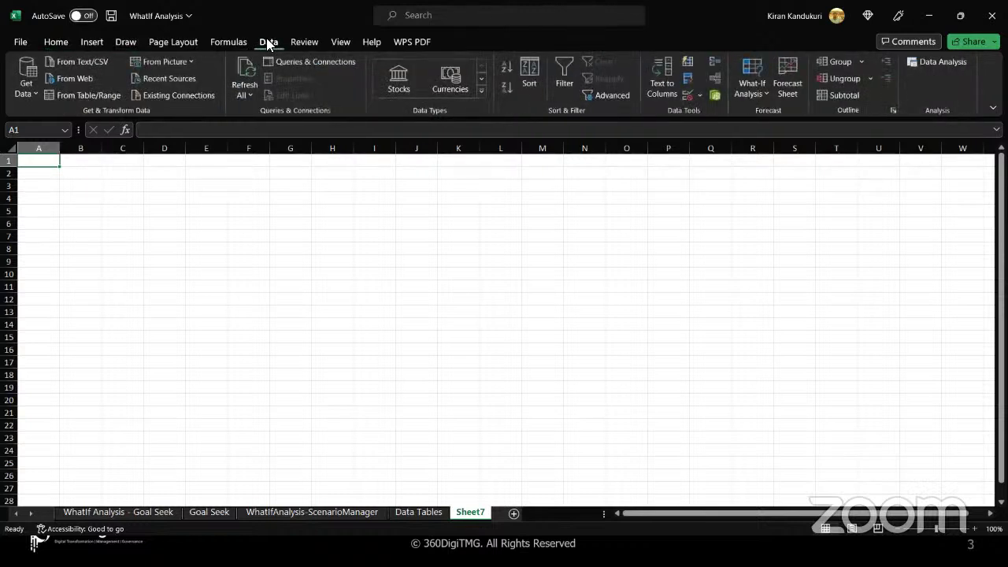
click(33, 93)
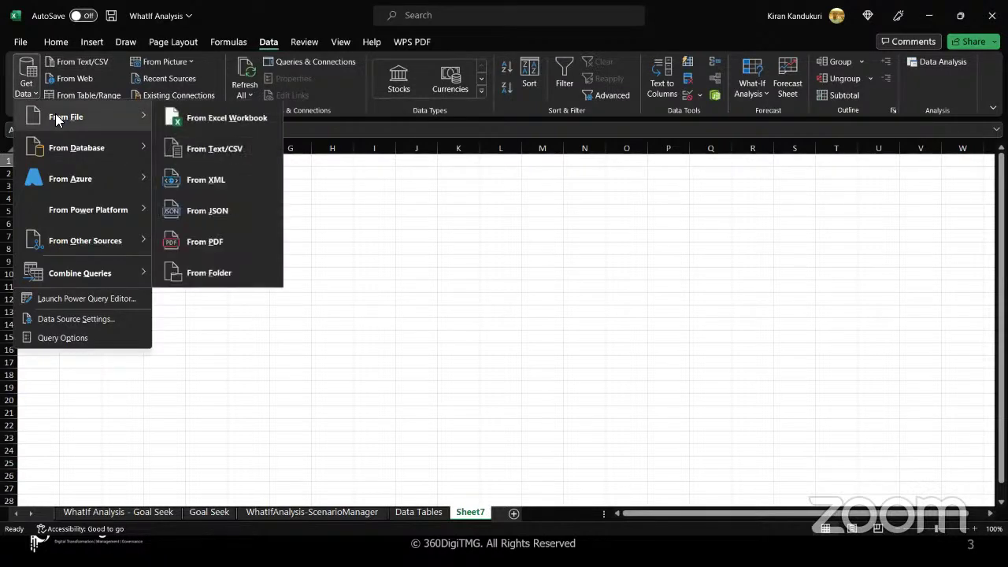
mouse_move(73, 148)
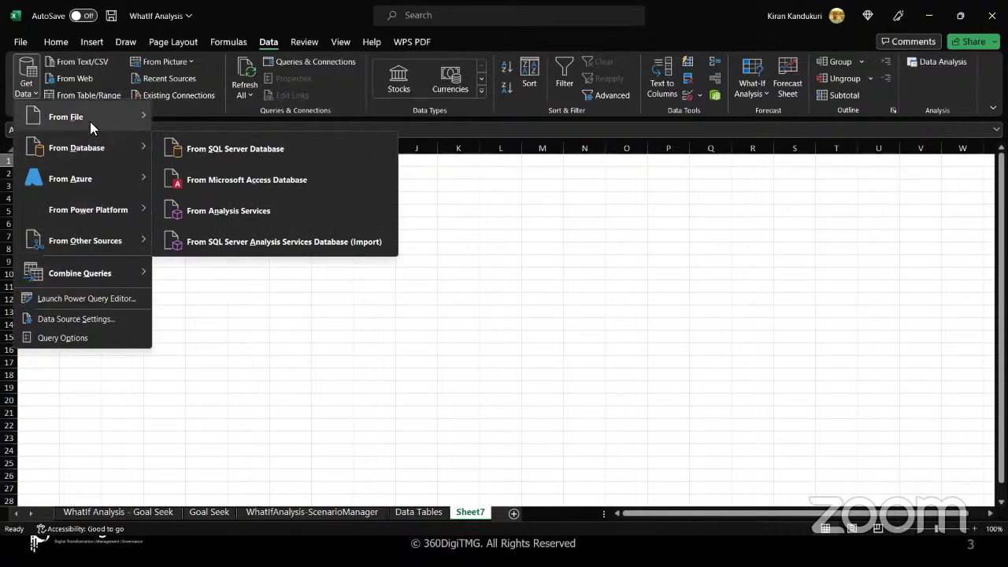
mouse_move(90, 121)
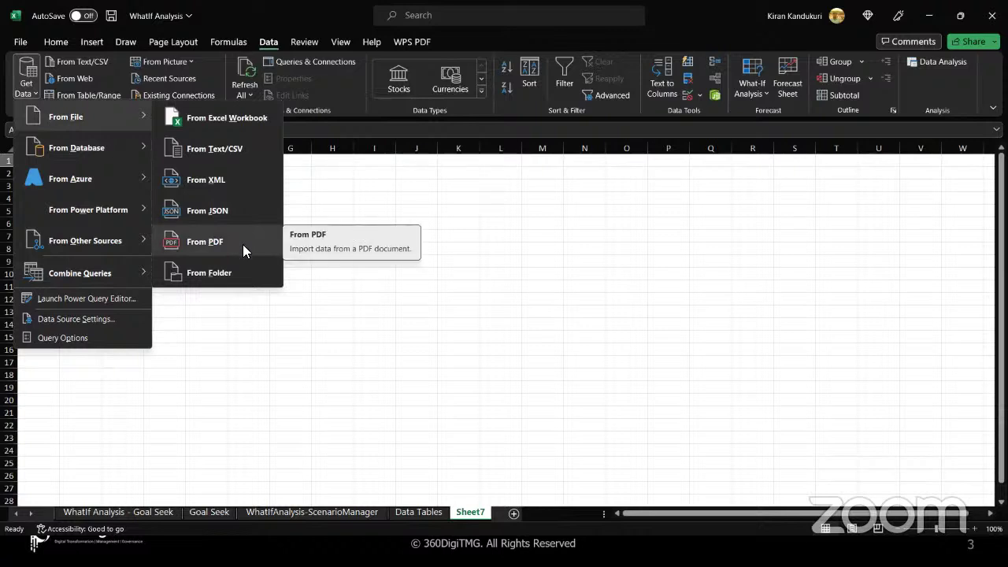
Import the AMZN Stock PDF from the 360DigiTMG > Data Sources folder using From PDF
click(205, 242)
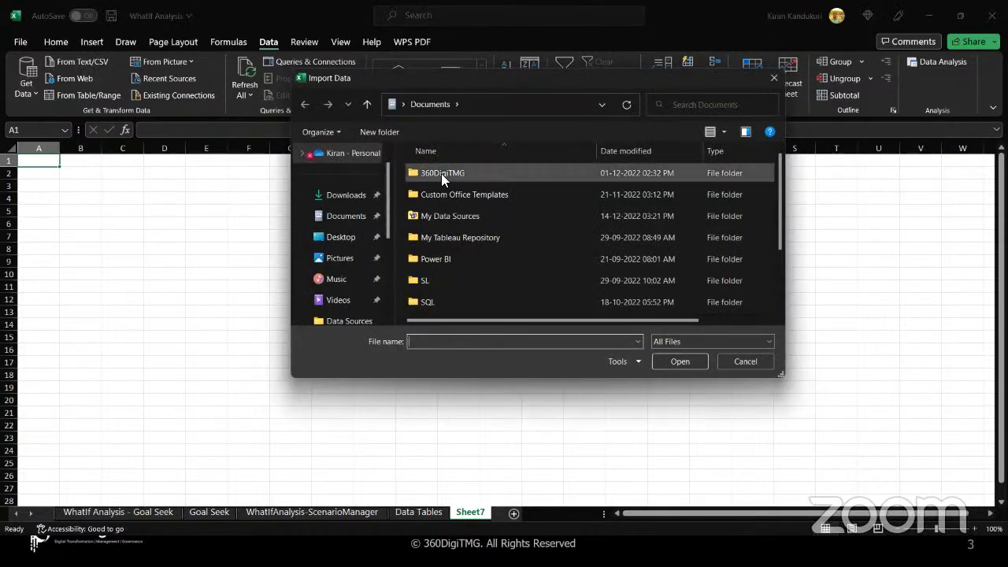
double_click(441, 173)
double_click(446, 195)
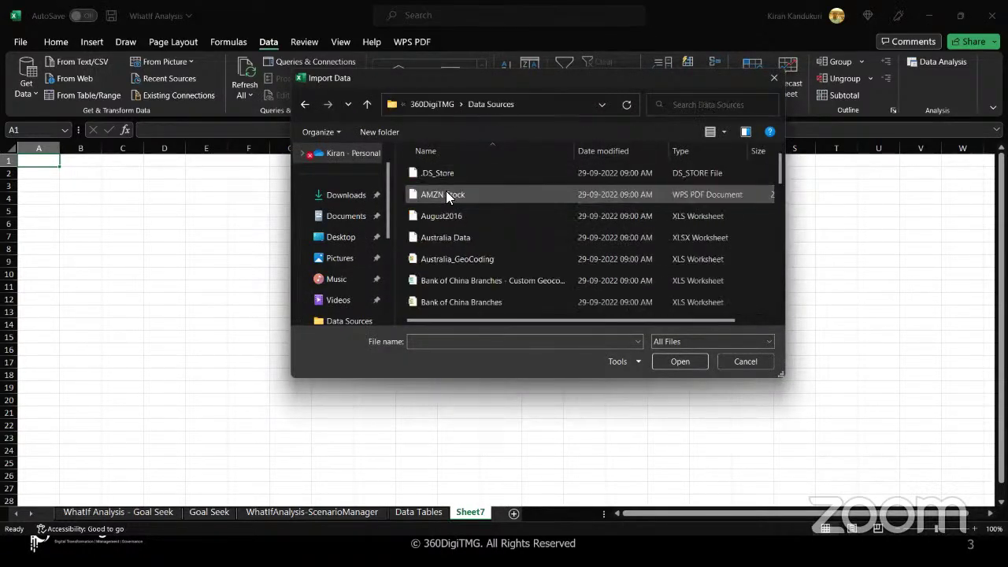
click(475, 194)
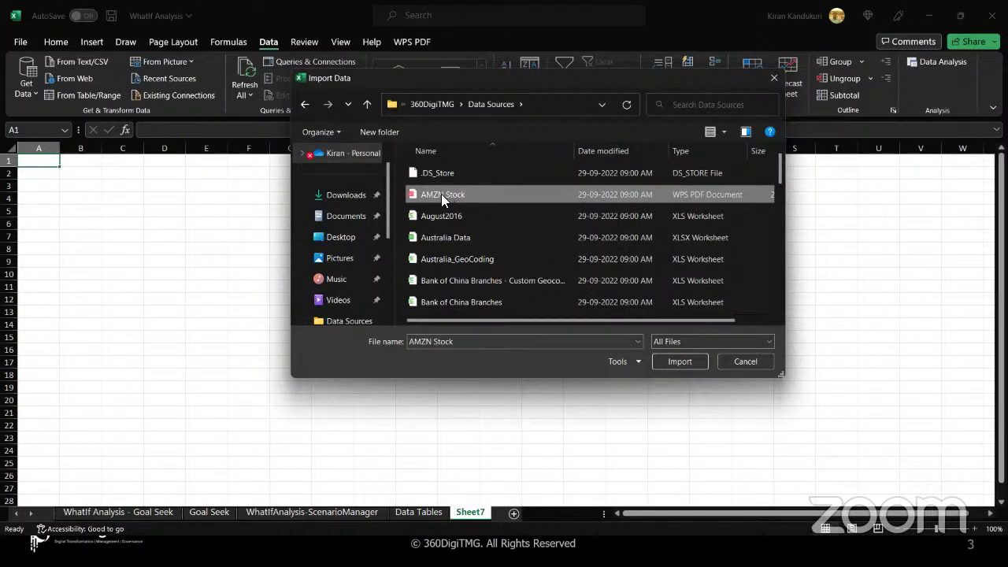
click(699, 364)
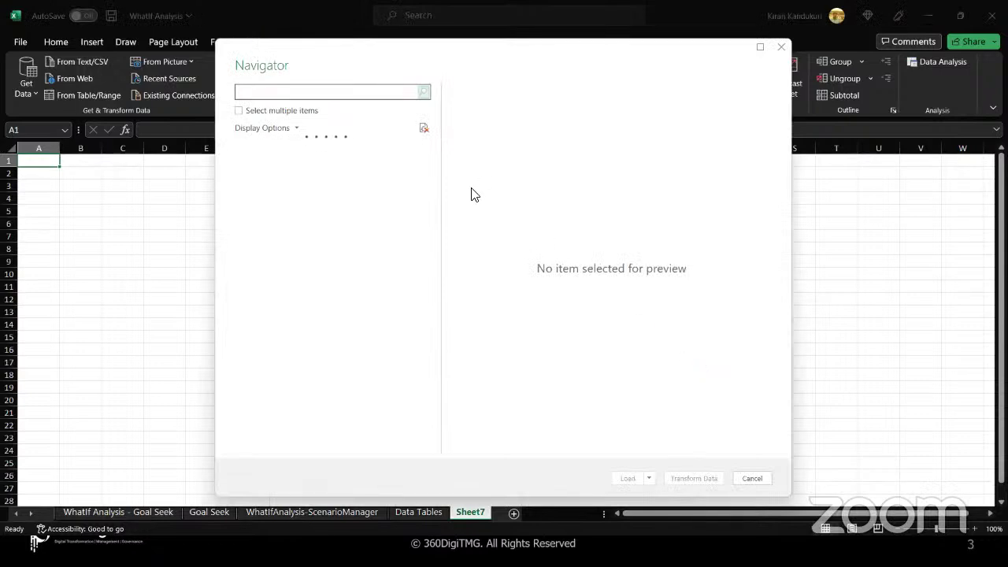
Preview Page001, then the Page002 daily stock prices table in a widened preview pane
click(296, 197)
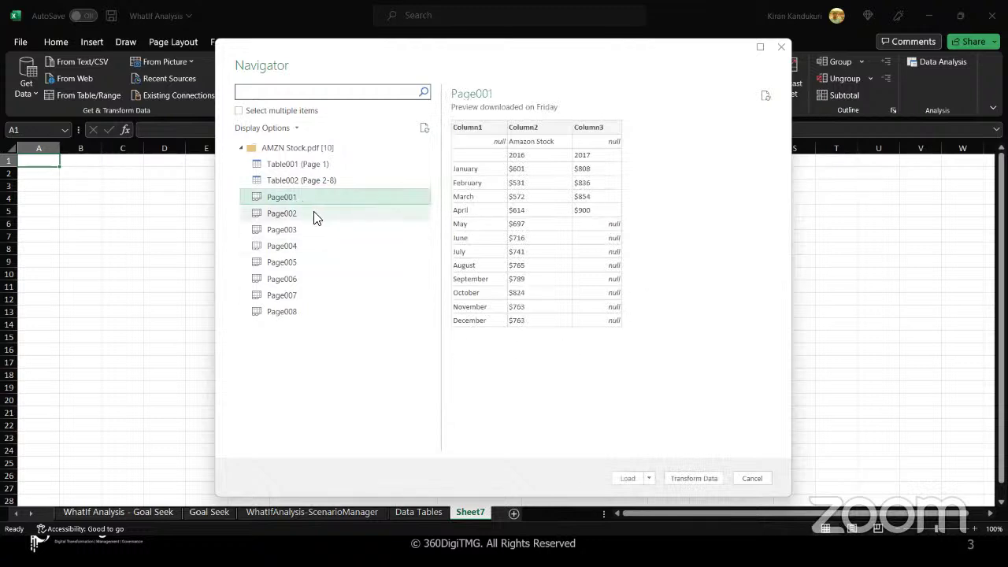
click(292, 218)
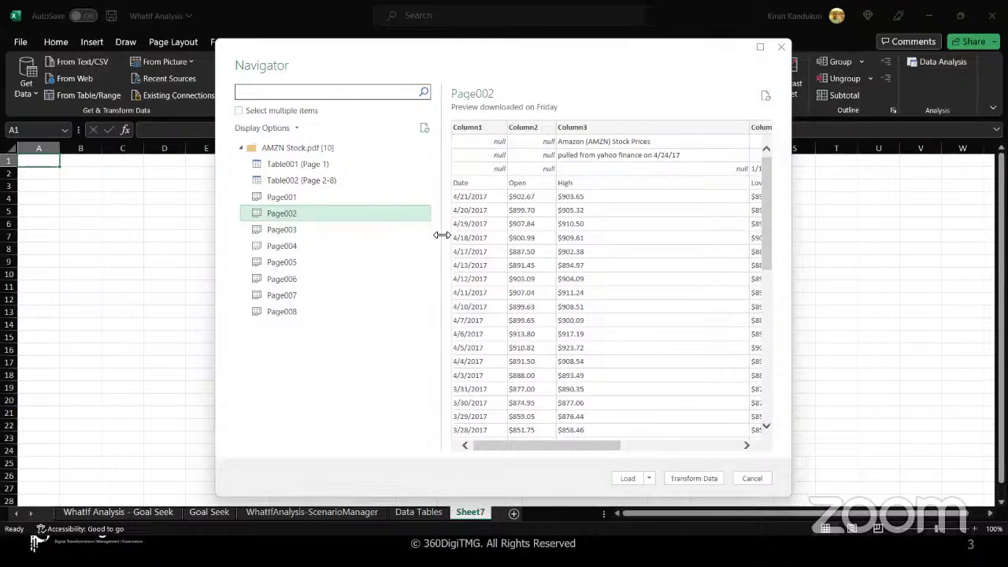
drag(442, 235, 386, 235)
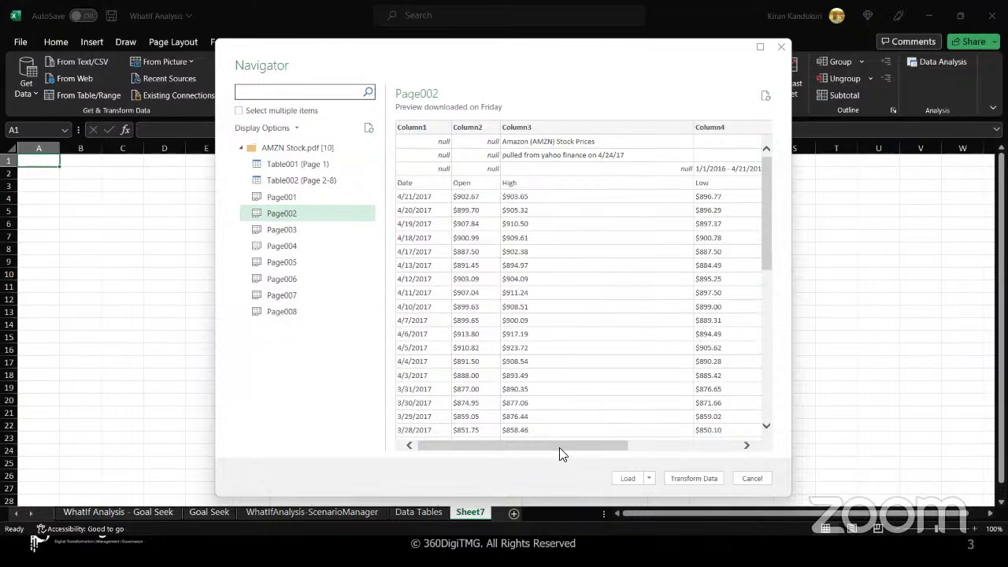
drag(560, 452, 454, 476)
Load Page002 into Power Query, inspect its null first row, and show the Remove Rows options
click(695, 479)
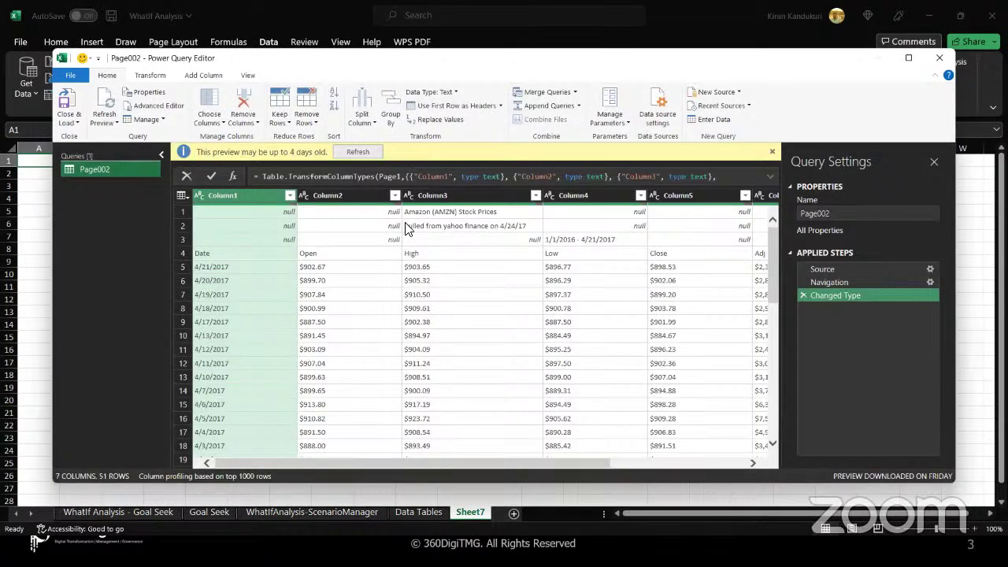
click(247, 213)
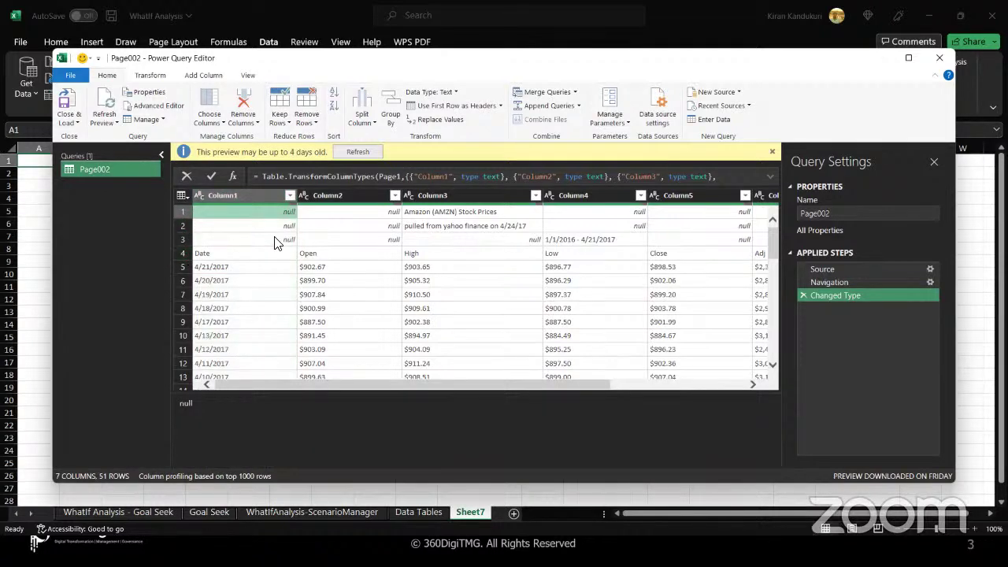
click(306, 107)
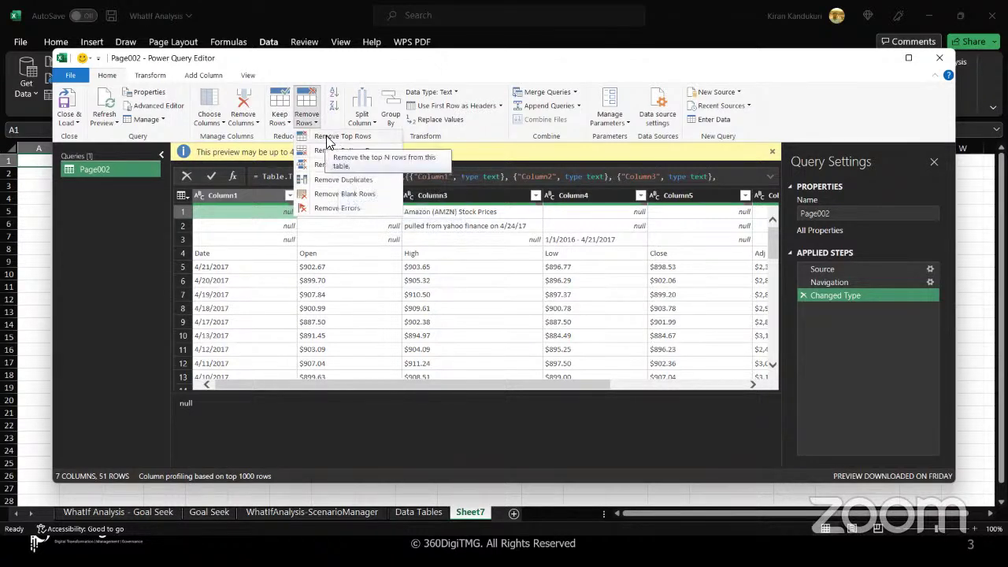
Remove the top 3 rows so the 48-row table starts at the Date row
click(325, 137)
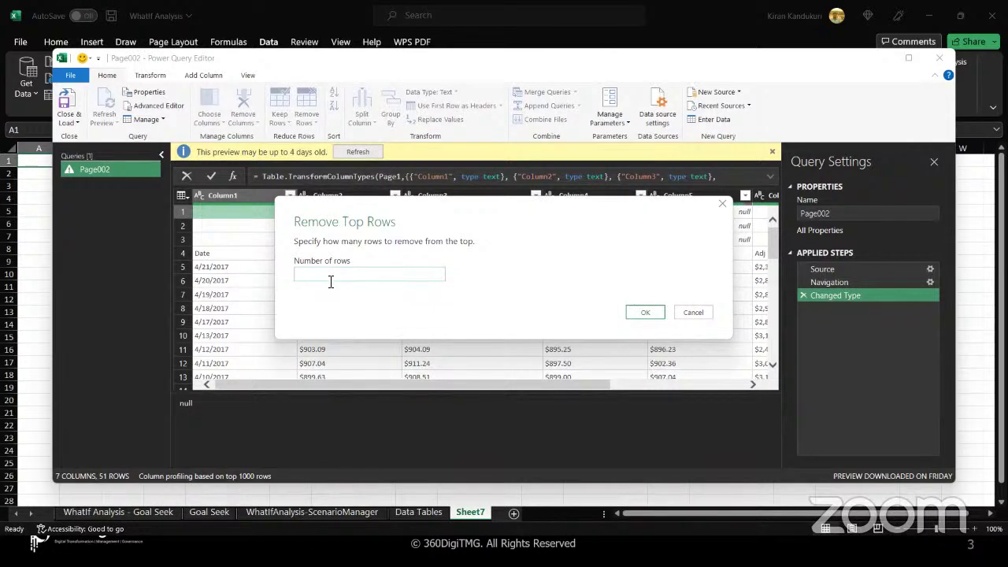
text(3)
click(642, 313)
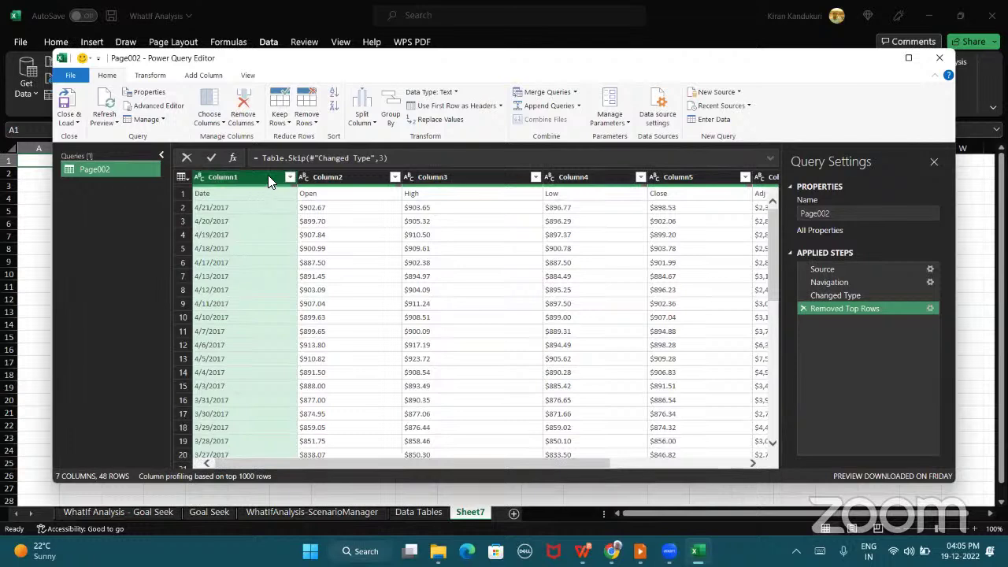
Promote the first row to headers, then check values $902.67, $903.65 and 4/21/2017
ctrl+click(336, 179)
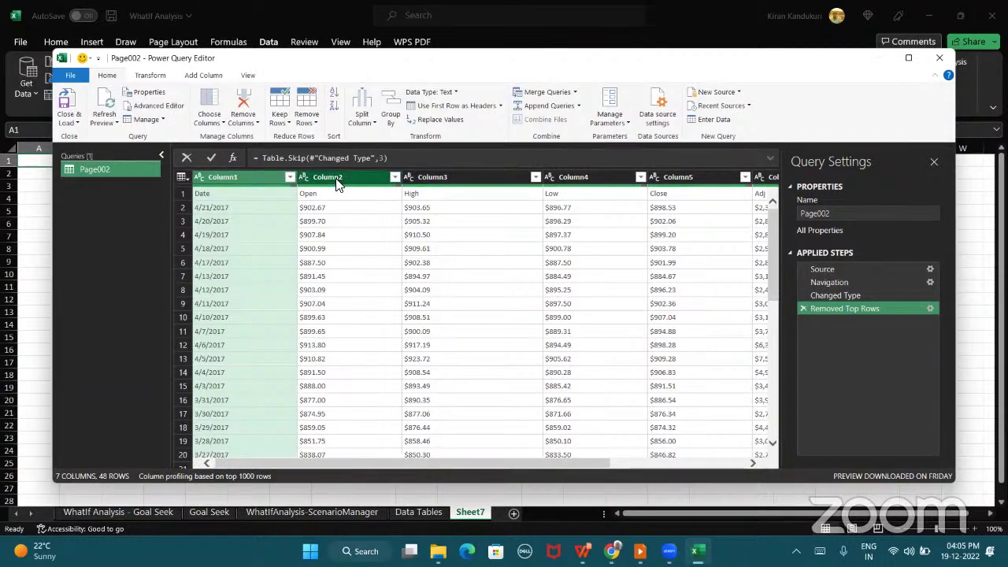
click(470, 111)
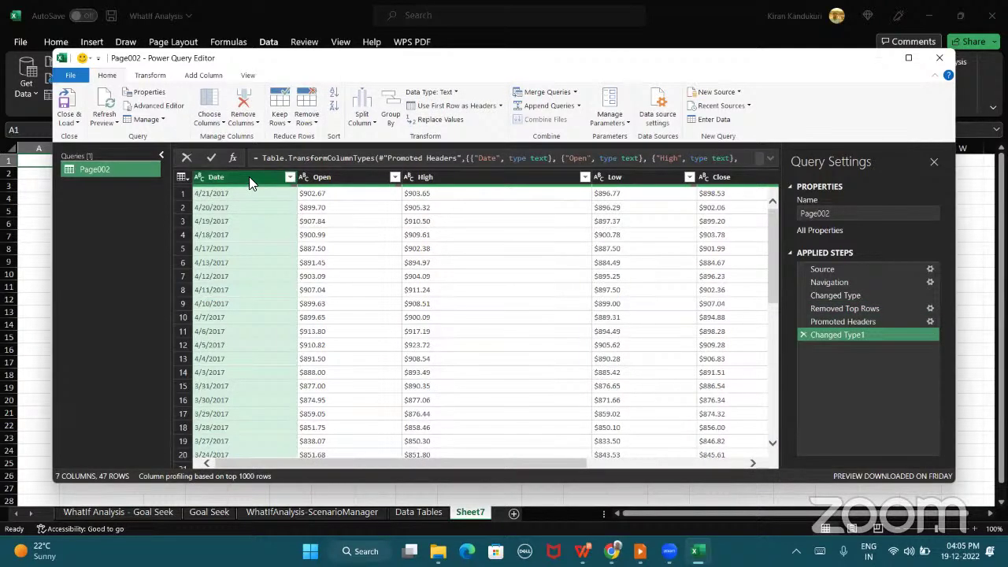
click(362, 194)
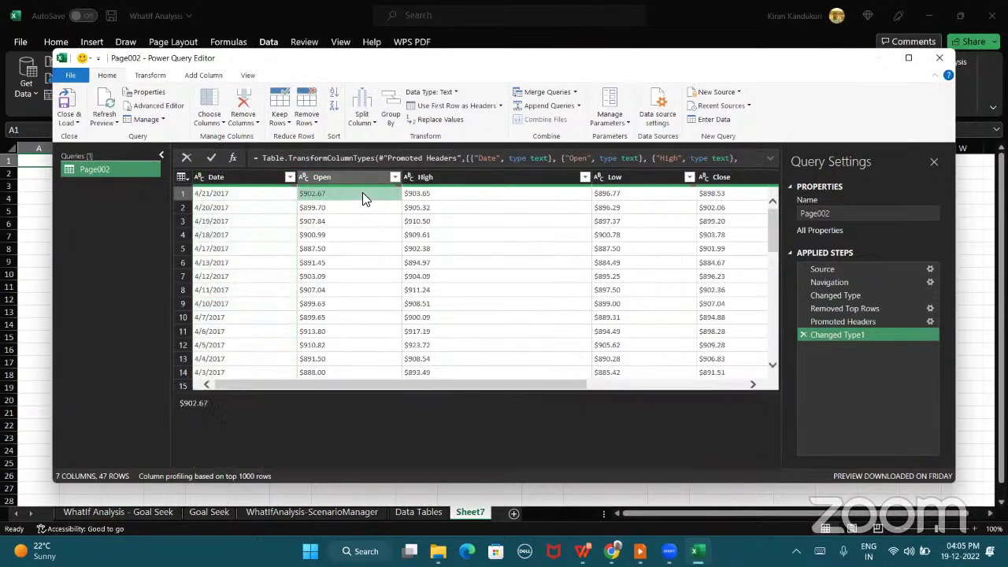
click(466, 198)
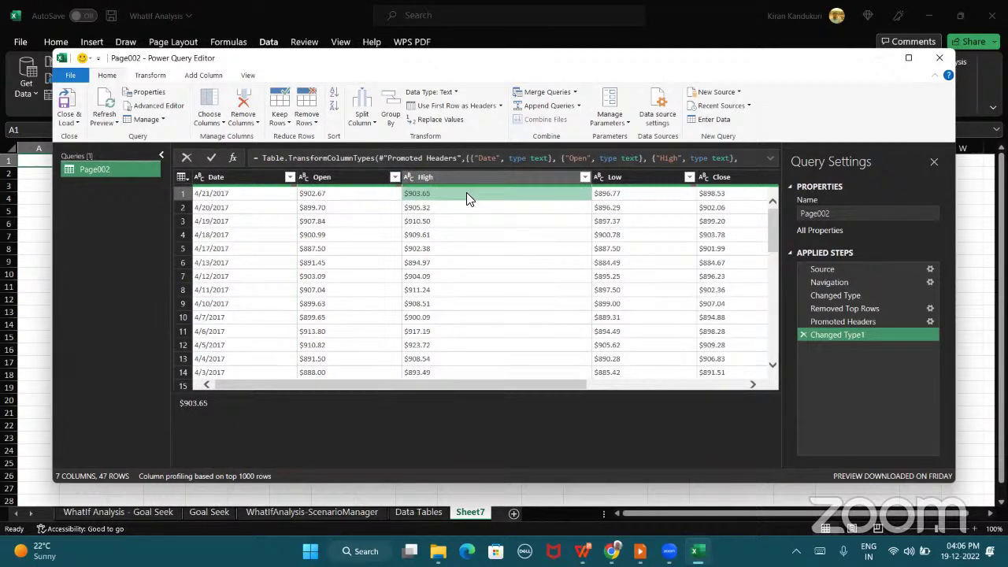
click(266, 193)
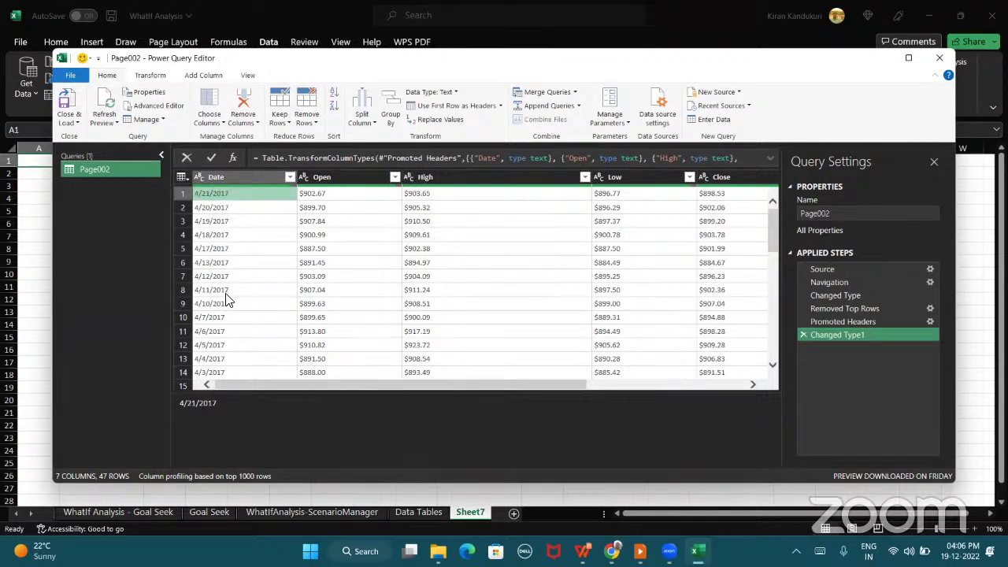
Check the Date values 3/31/2017 and 4/17/2017, then choose Using Locale for the Date column's type
click(198, 180)
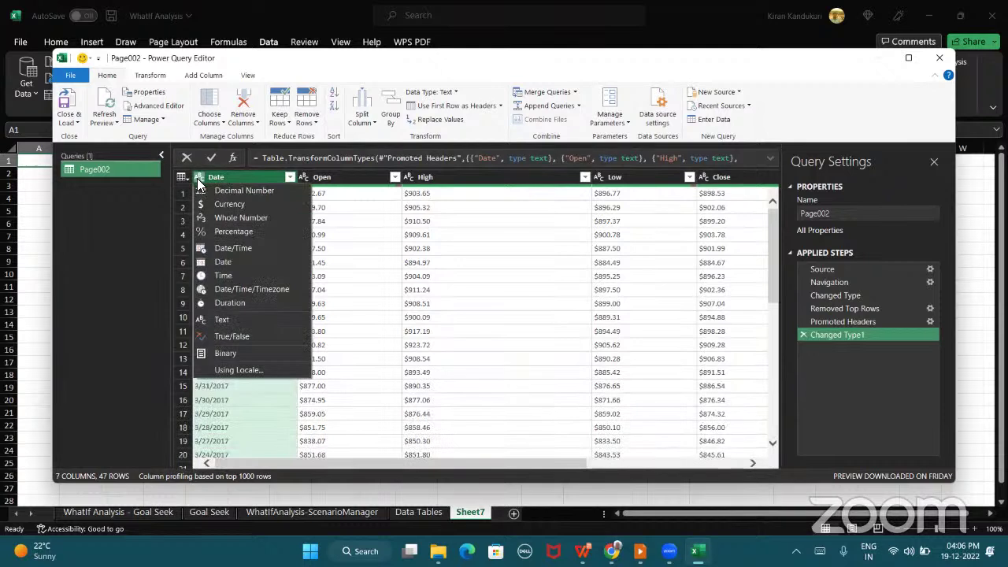
click(257, 389)
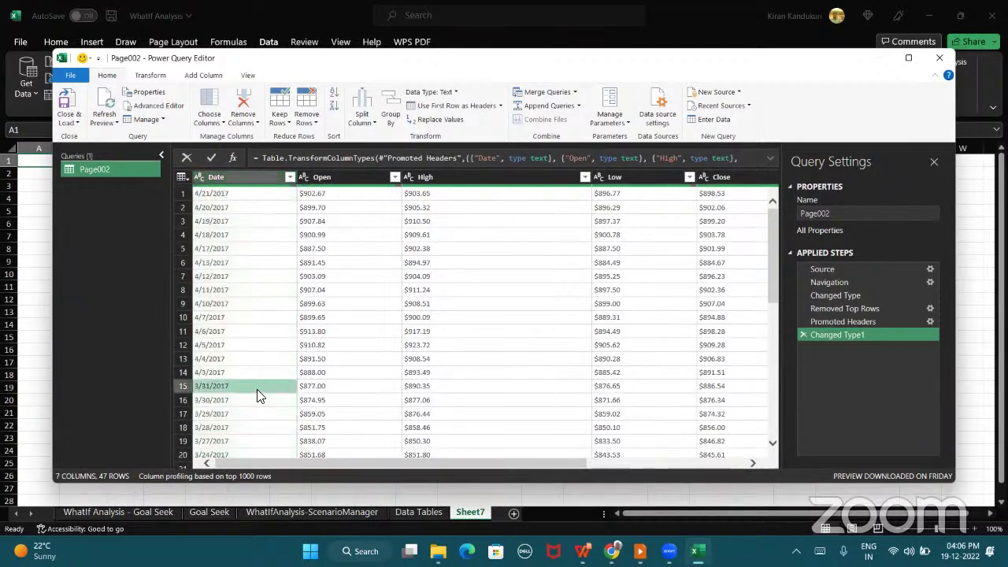
click(239, 236)
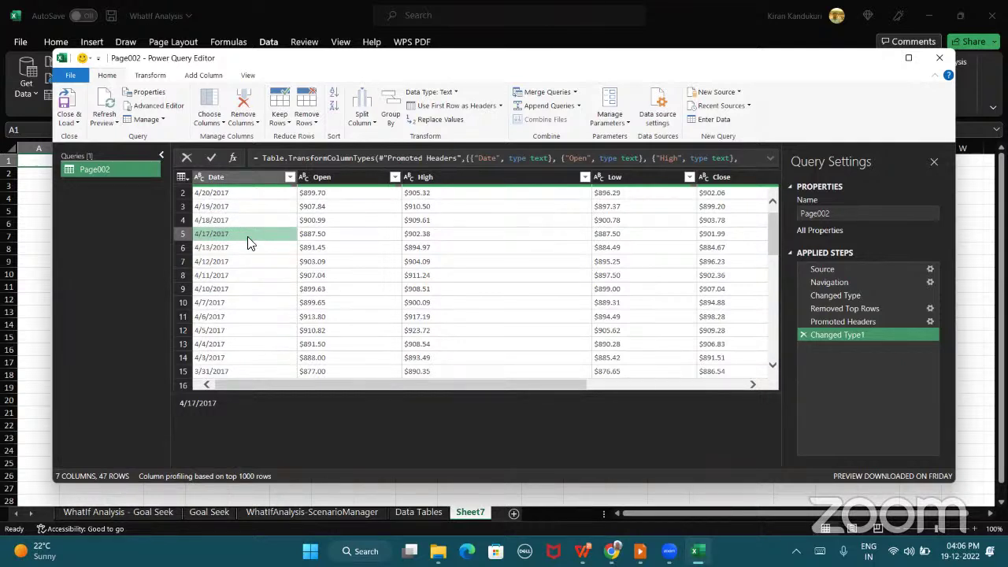
click(200, 178)
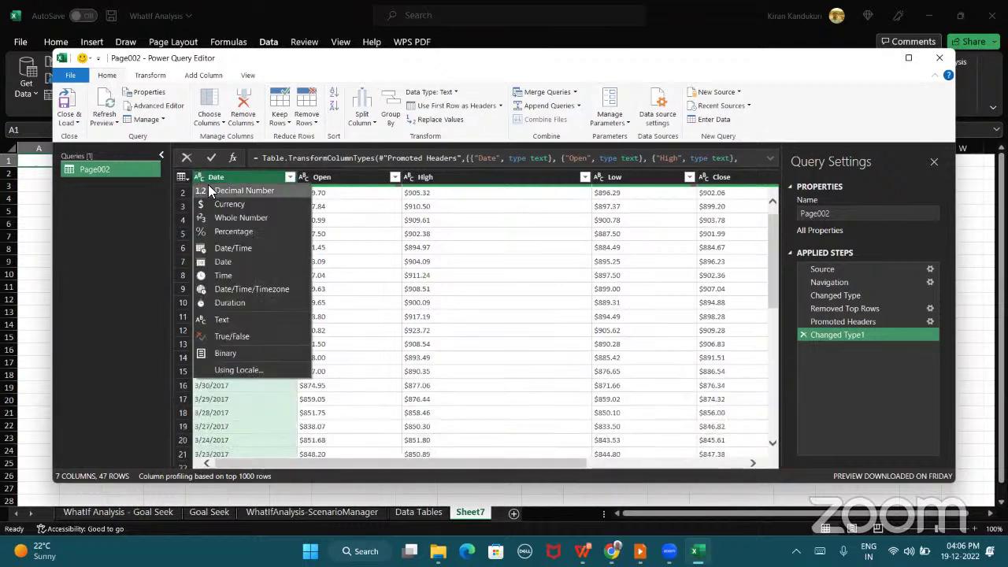
click(266, 370)
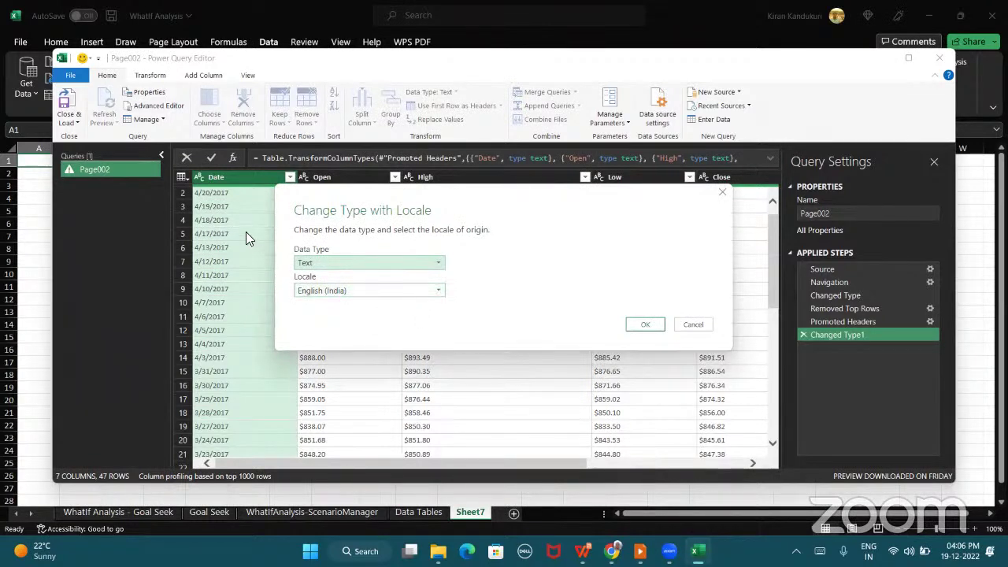
Convert the Date column to Date type with the English (United States) locale
click(439, 292)
scroll(431, 261, down, 4)
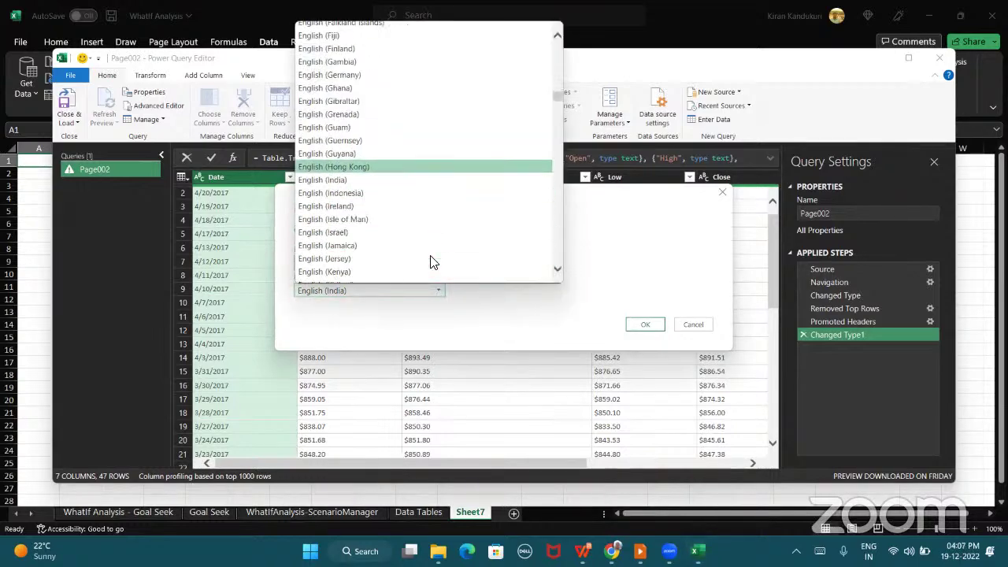
scroll(430, 261, down, 10)
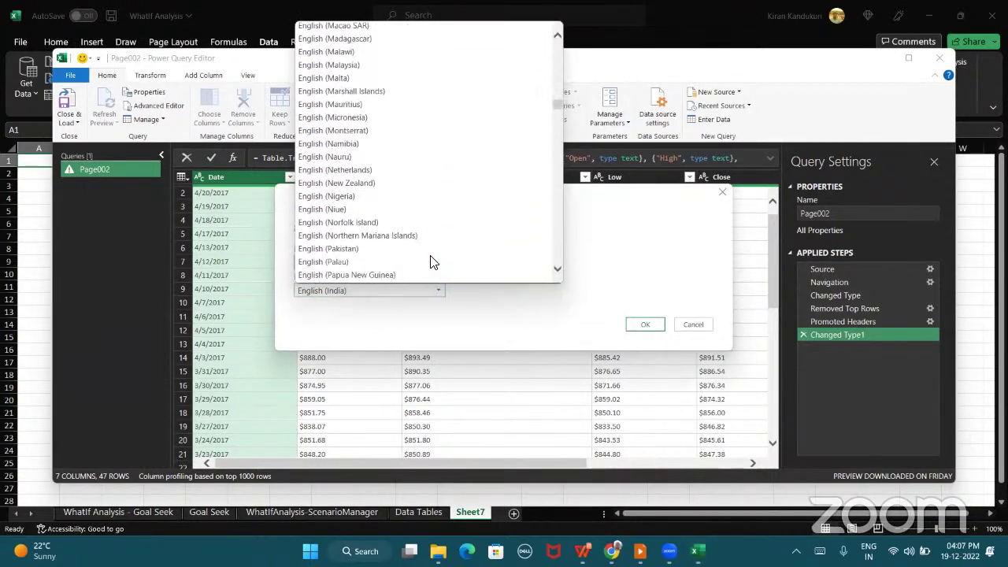
scroll(431, 262, down, 6)
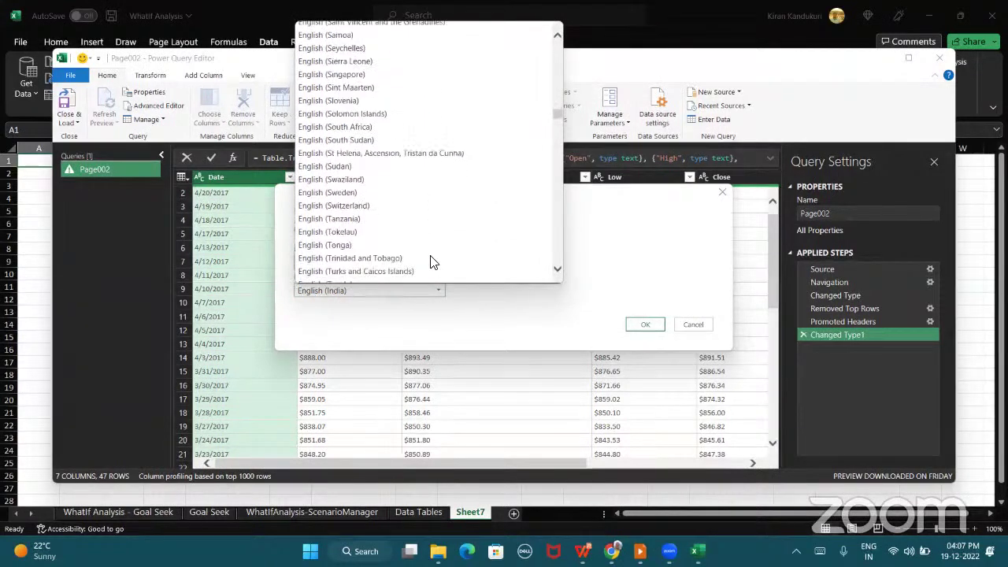
scroll(431, 262, down, 1)
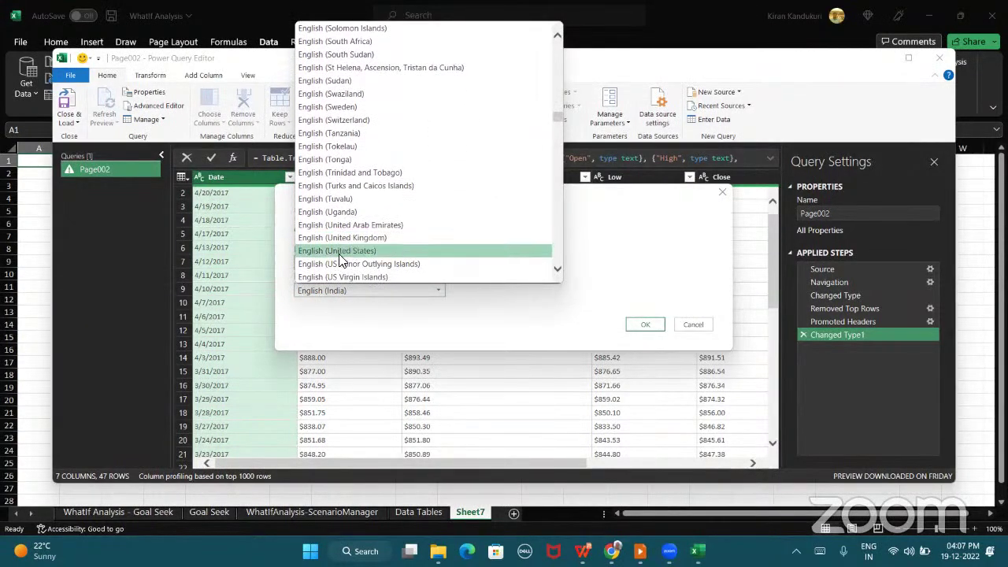
click(341, 252)
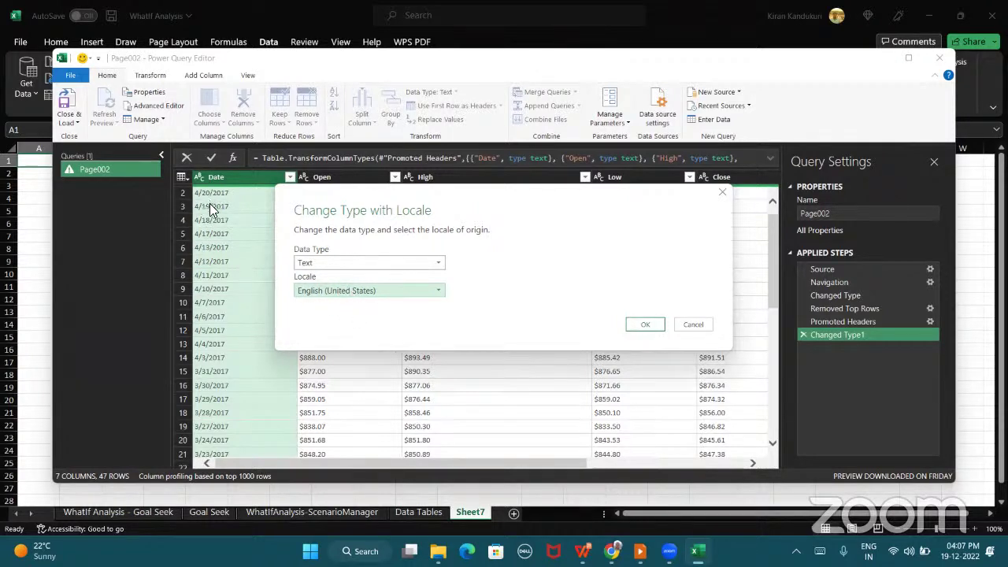
click(324, 263)
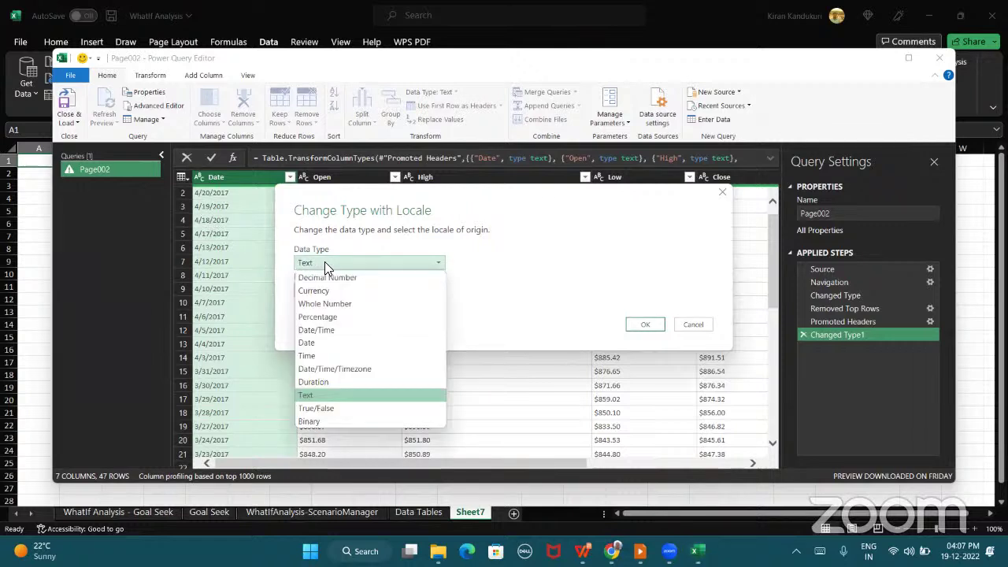
click(315, 341)
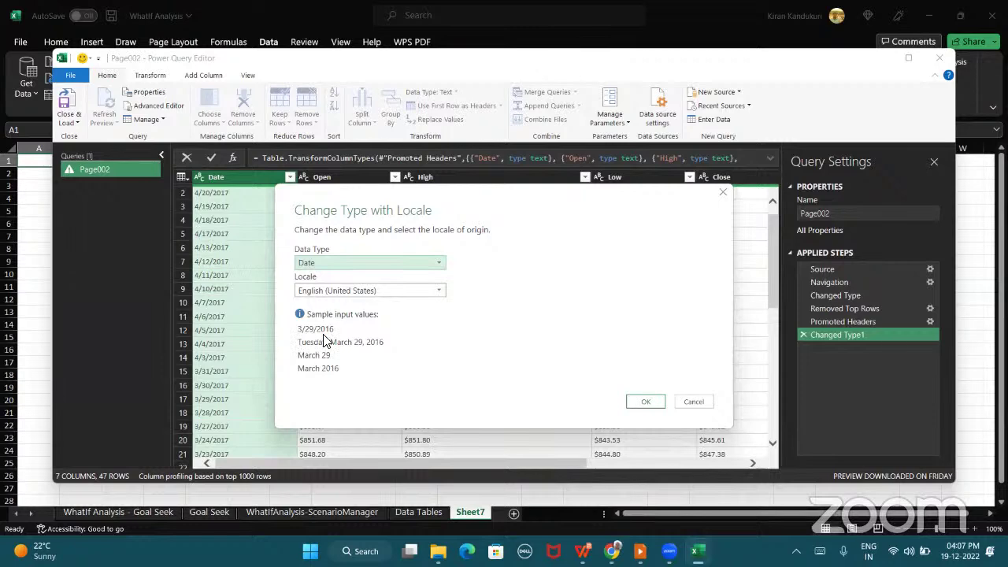
click(646, 402)
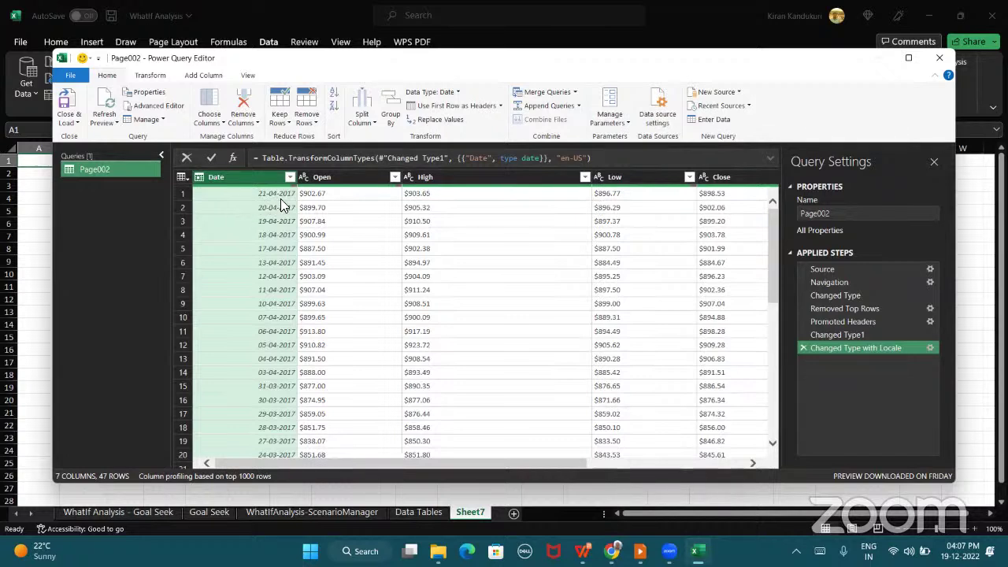
click(231, 206)
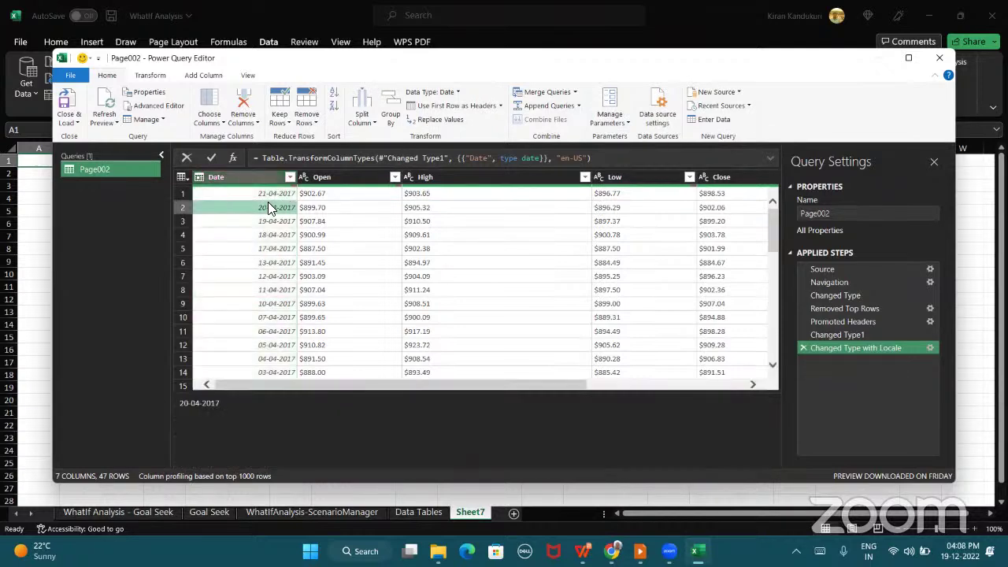
click(346, 194)
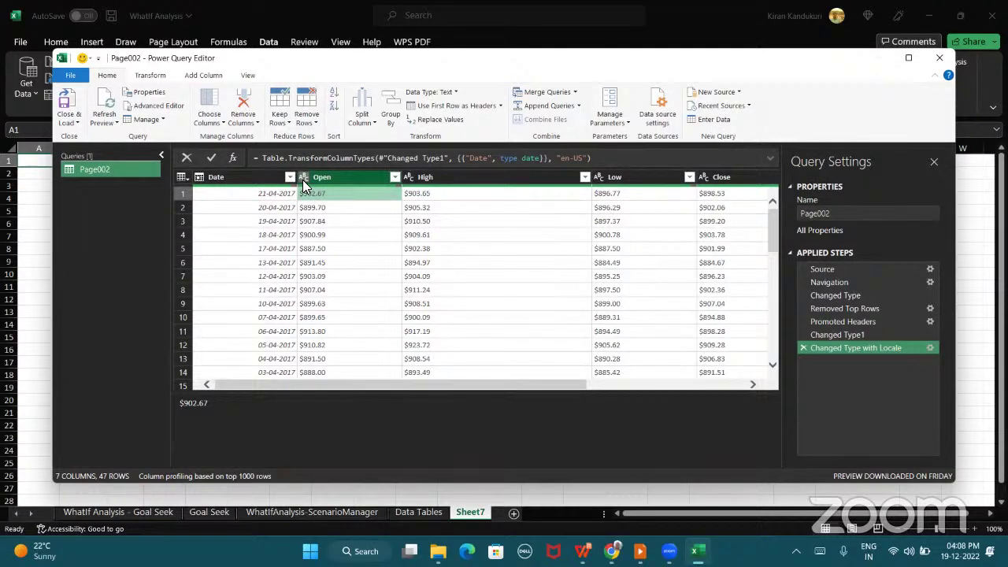
Change the Open column to Currency type using the English (United States) locale
click(304, 179)
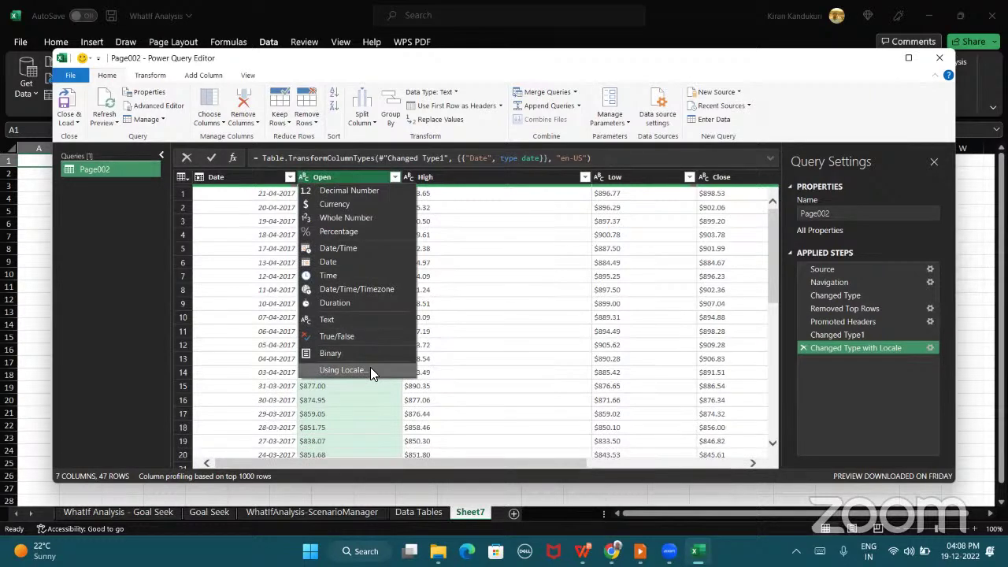
click(342, 369)
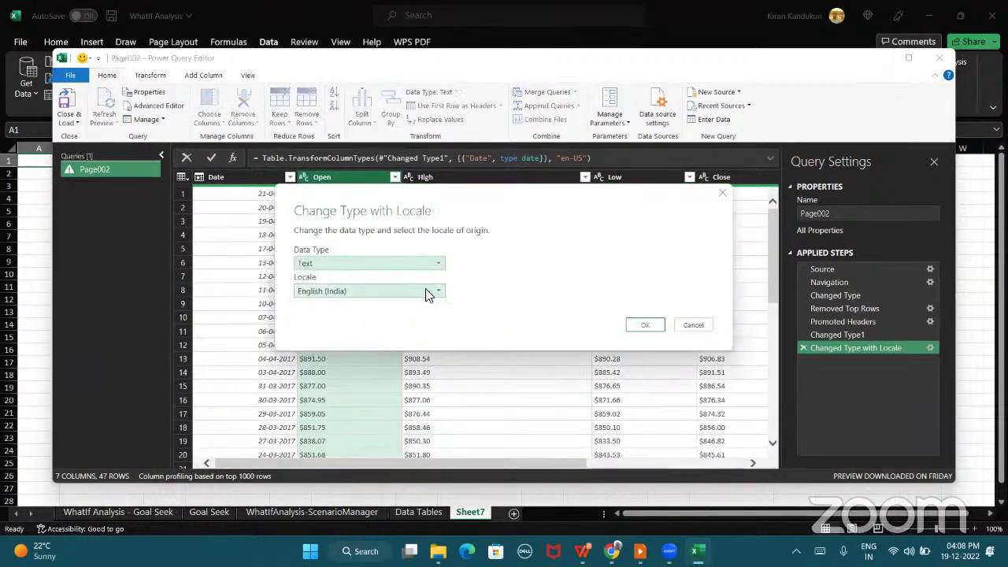
click(438, 292)
scroll(428, 252, down, 5)
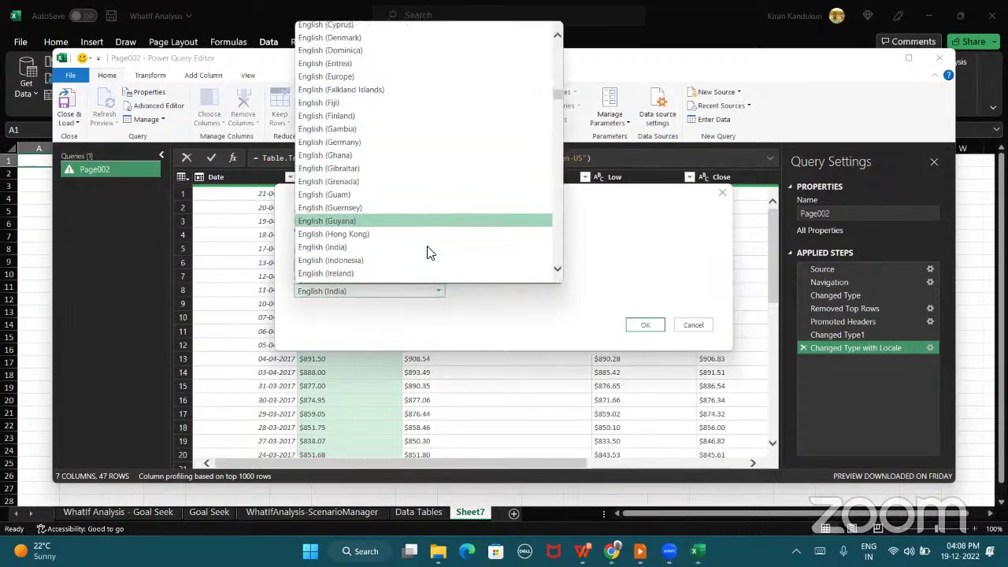
scroll(427, 252, down, 15)
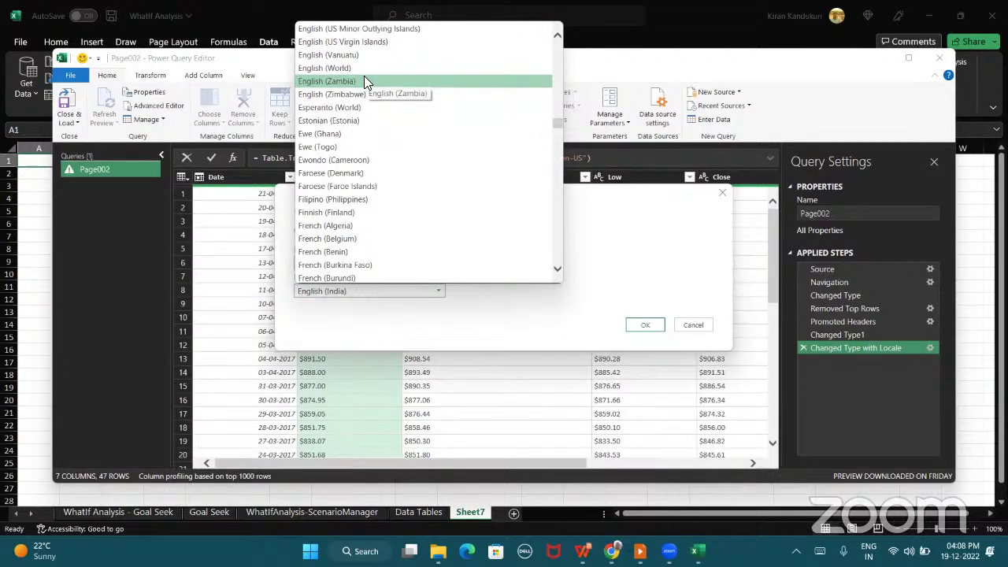
scroll(364, 76, up, 3)
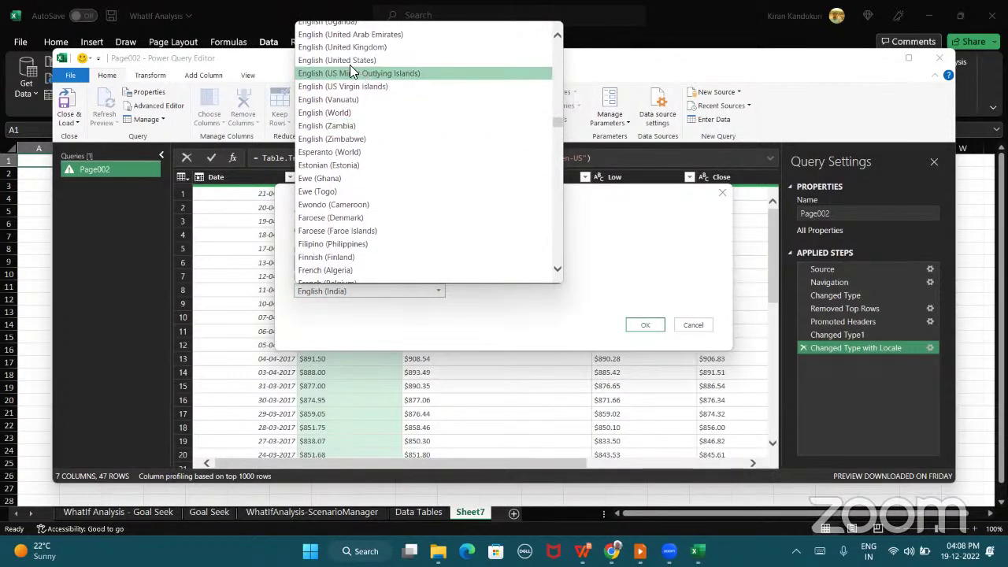
click(348, 62)
click(402, 266)
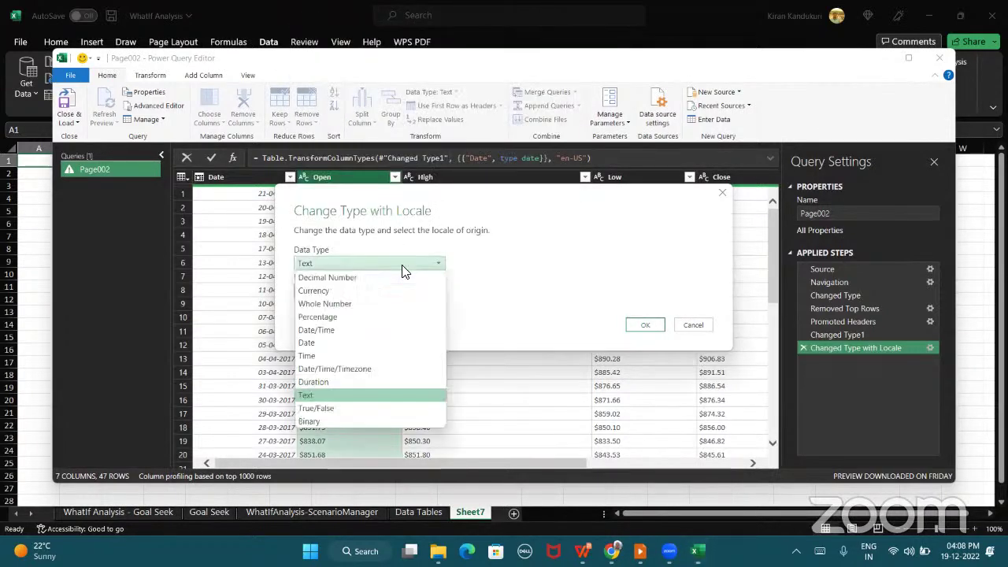
click(315, 290)
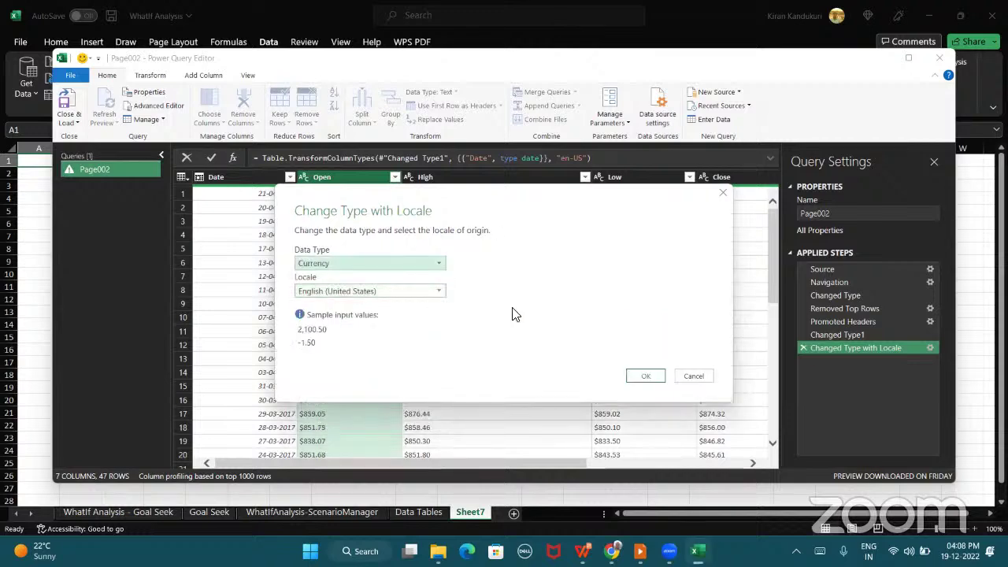
click(646, 376)
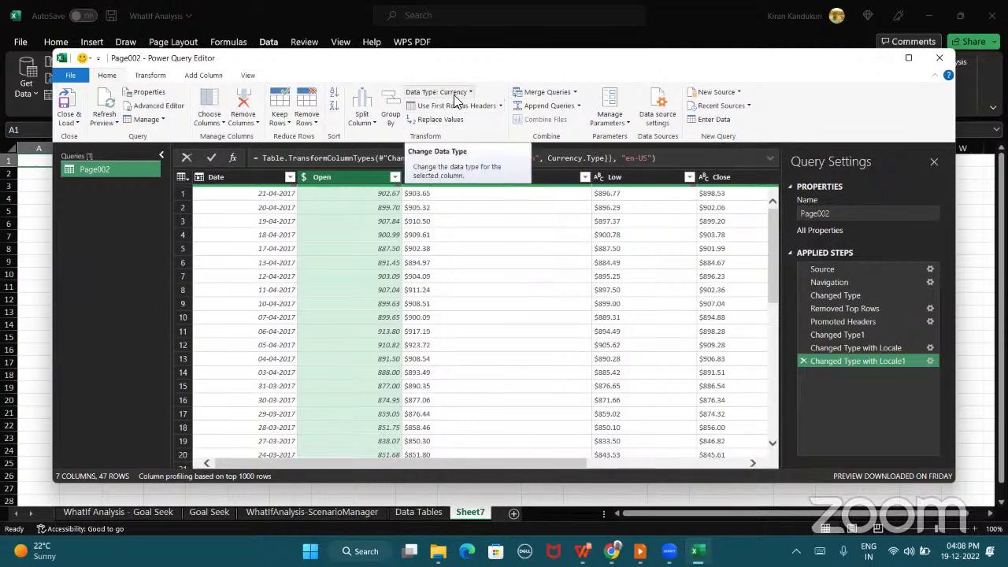
click(359, 235)
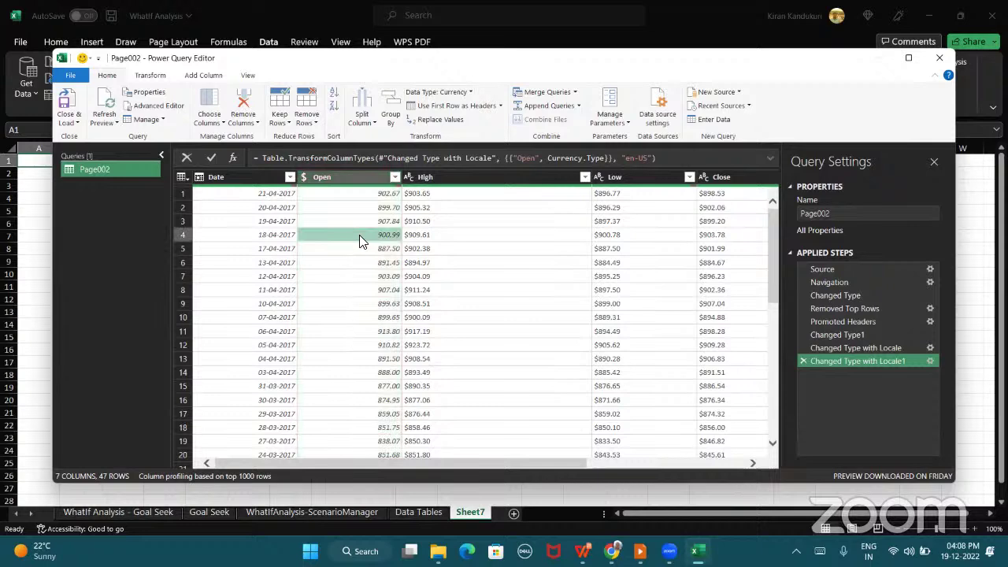
click(474, 207)
key(Right)
key(Right)
key(Right)
key(Right)
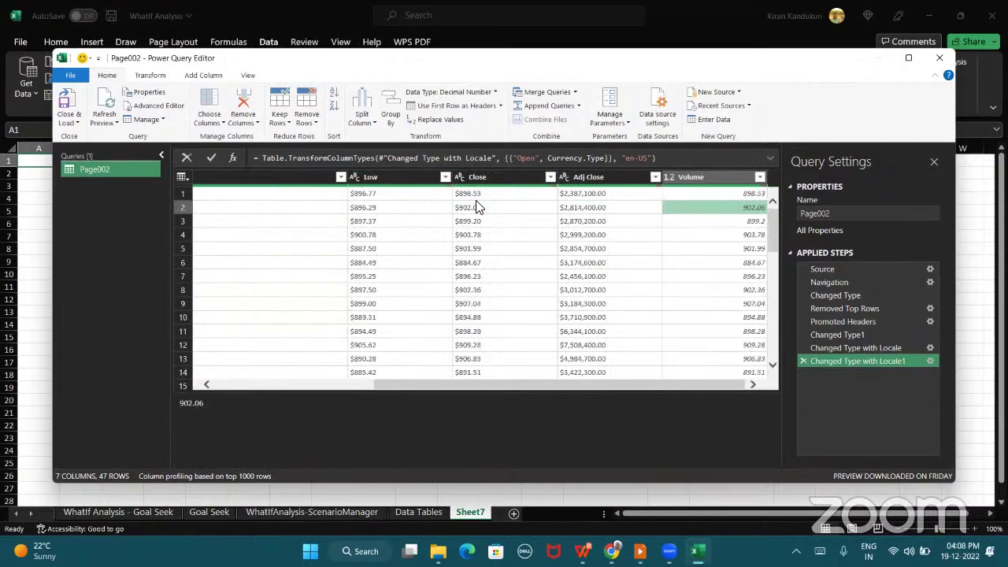
click(717, 195)
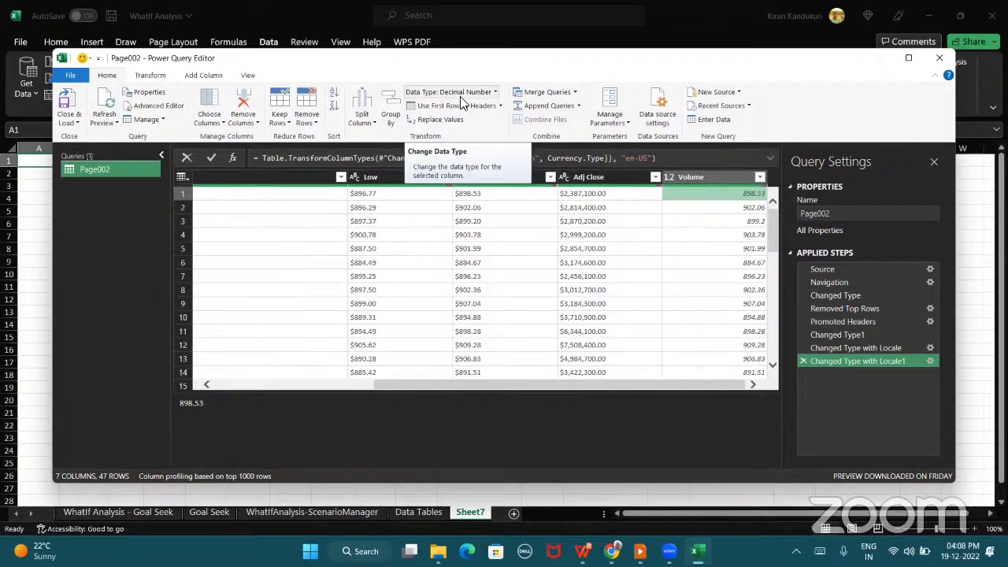
click(666, 178)
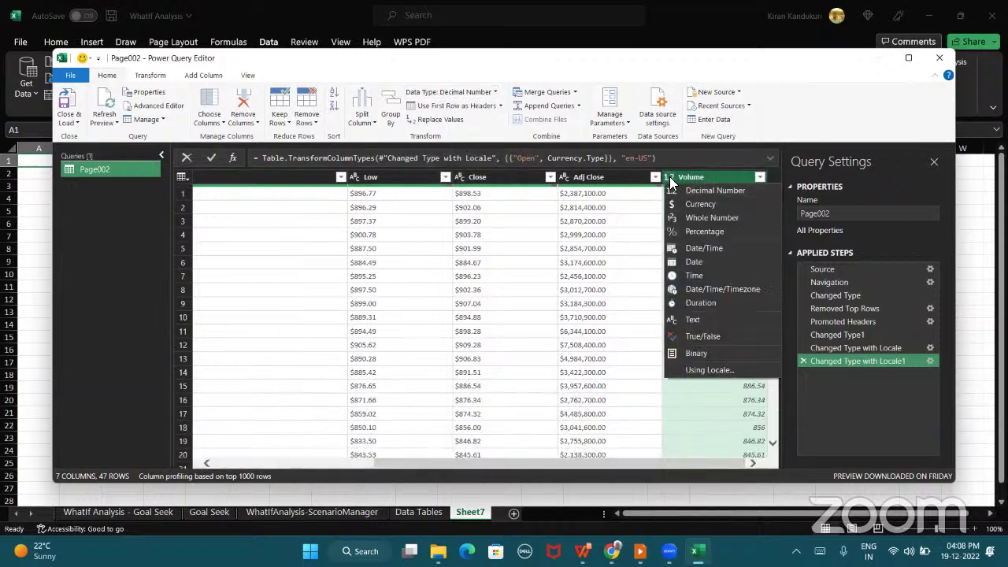
click(687, 175)
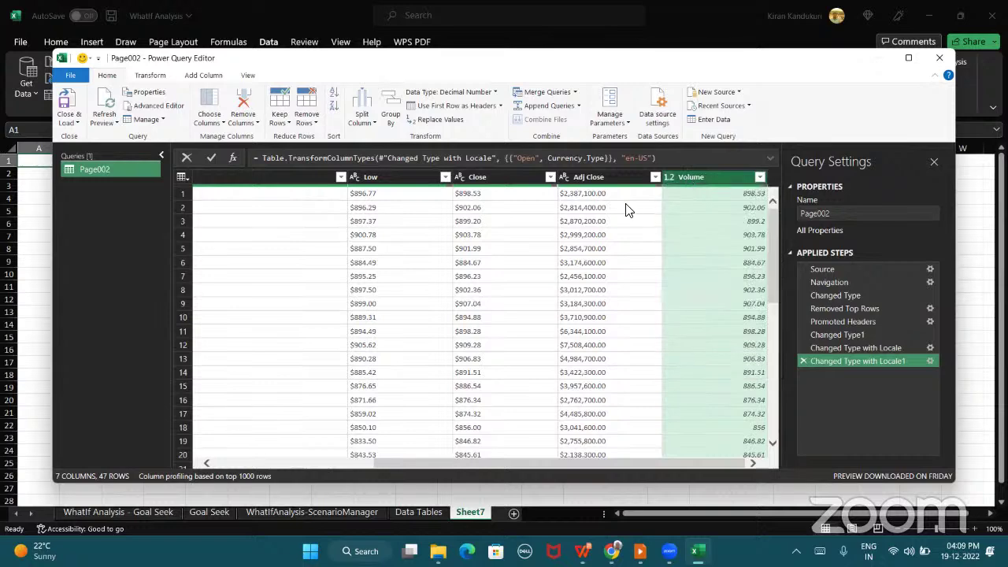
click(693, 207)
key(Left)
key(Left)
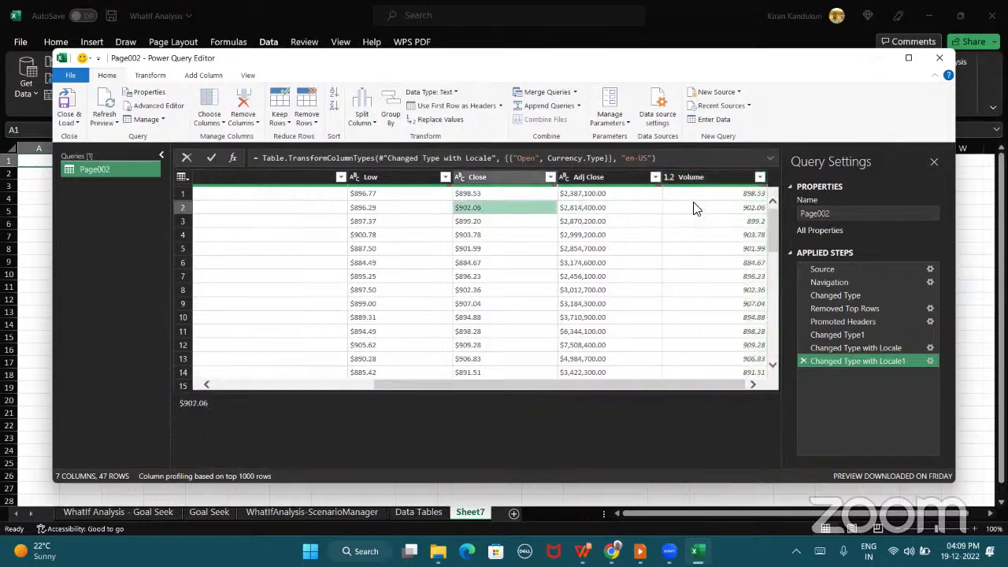
key(Left)
key(Left)
key(Left)
key(Left)
key(Left)
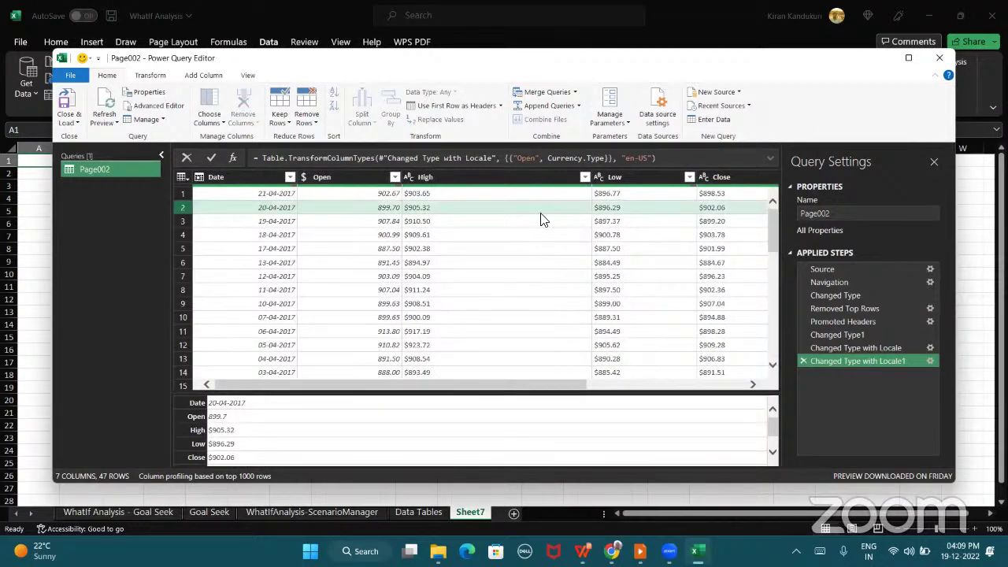
click(368, 226)
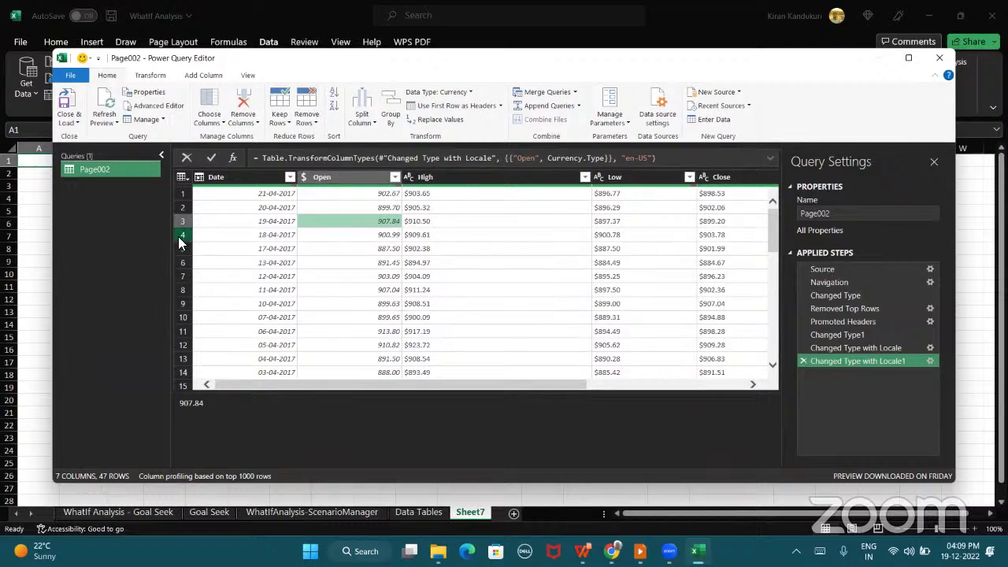
Close & Load the Page002 query into a 47-row worksheet table, then review the Date filter and values
click(68, 103)
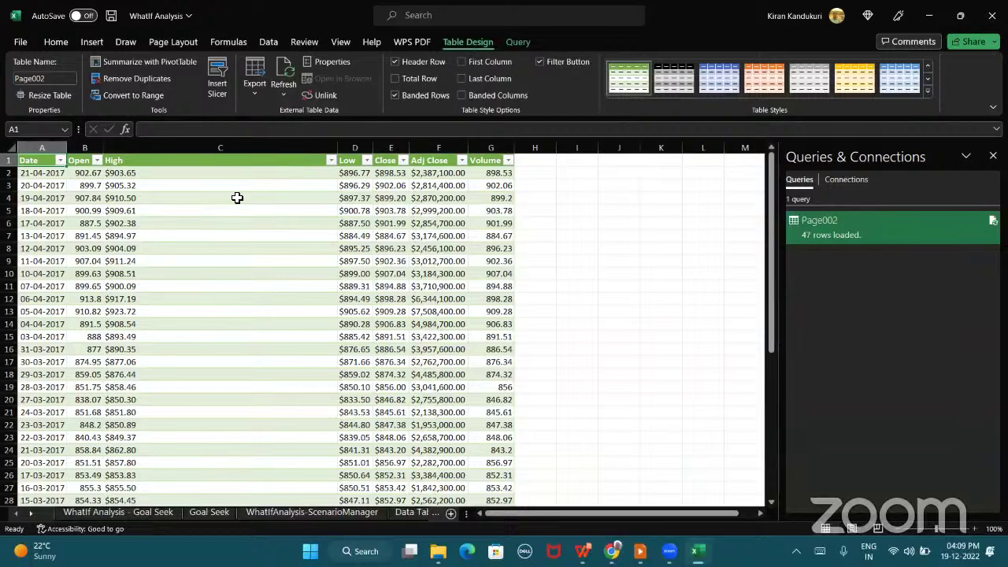
click(61, 161)
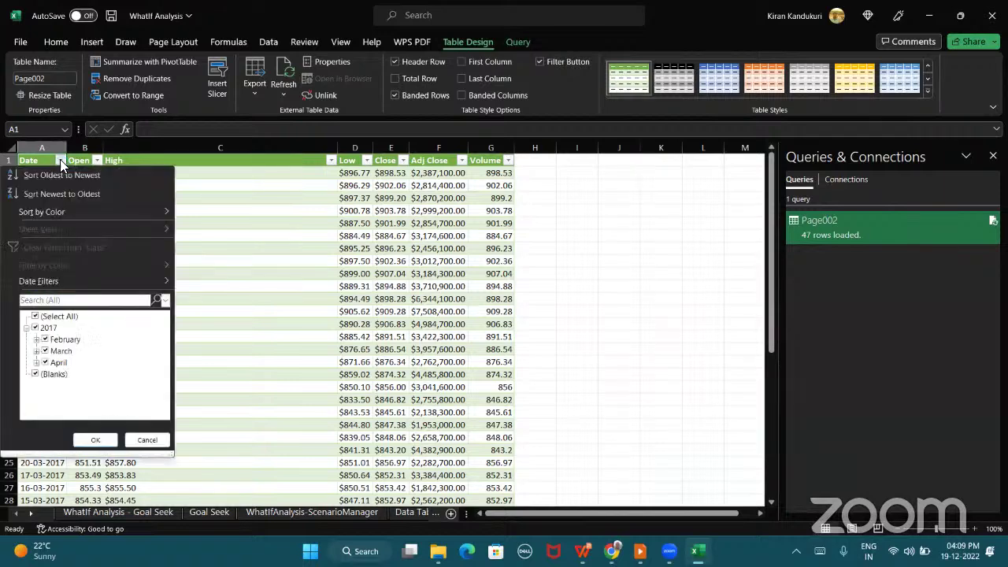
click(258, 245)
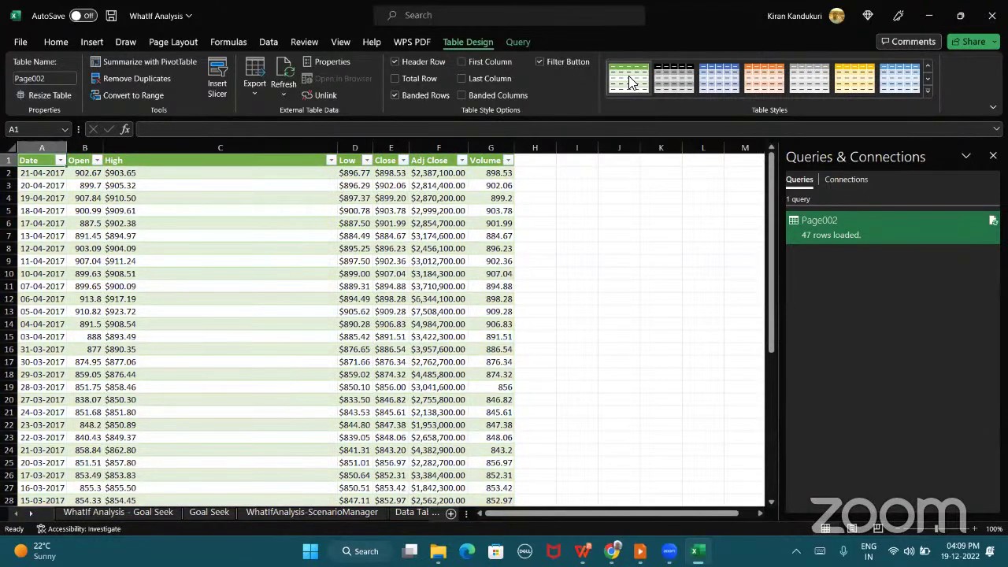
click(211, 235)
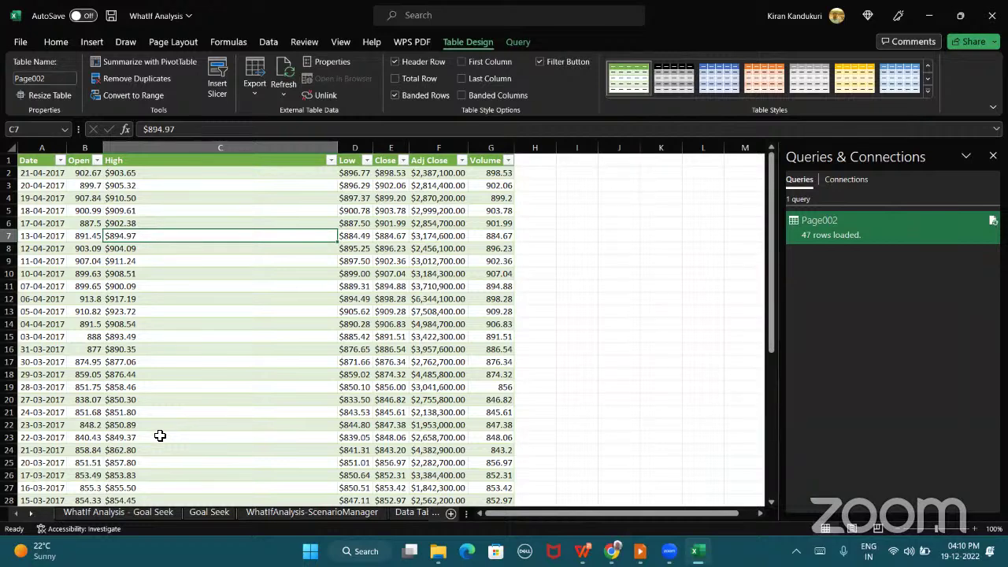
Switch to the WhatIf Analysis - Goal Seek sheet and close the Queries & Connections pane
click(76, 513)
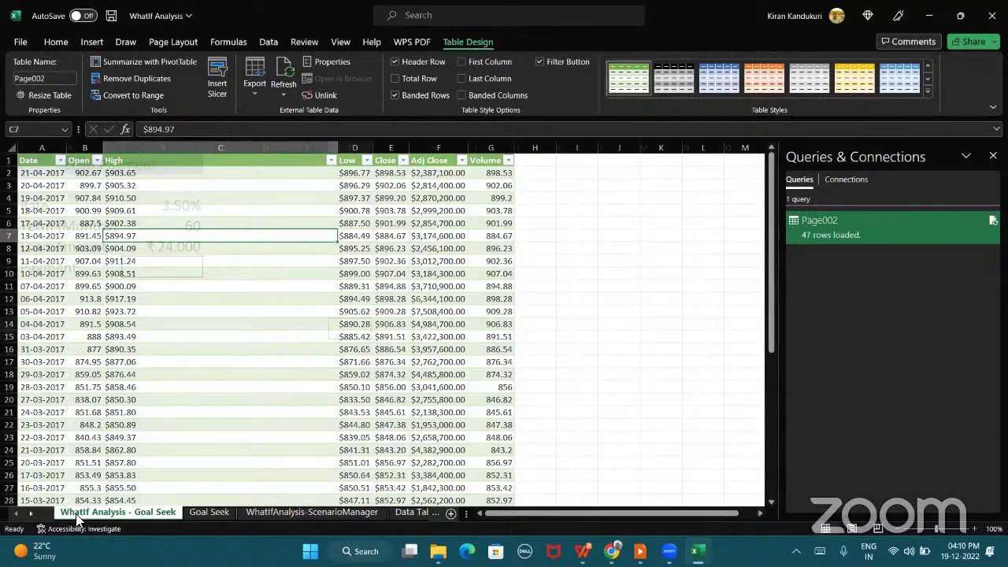
click(108, 387)
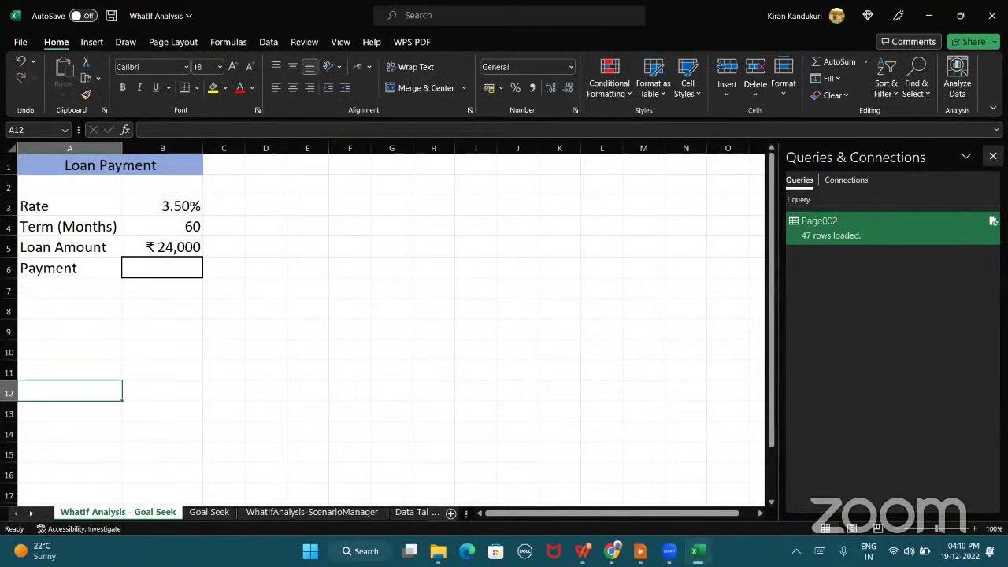
click(993, 157)
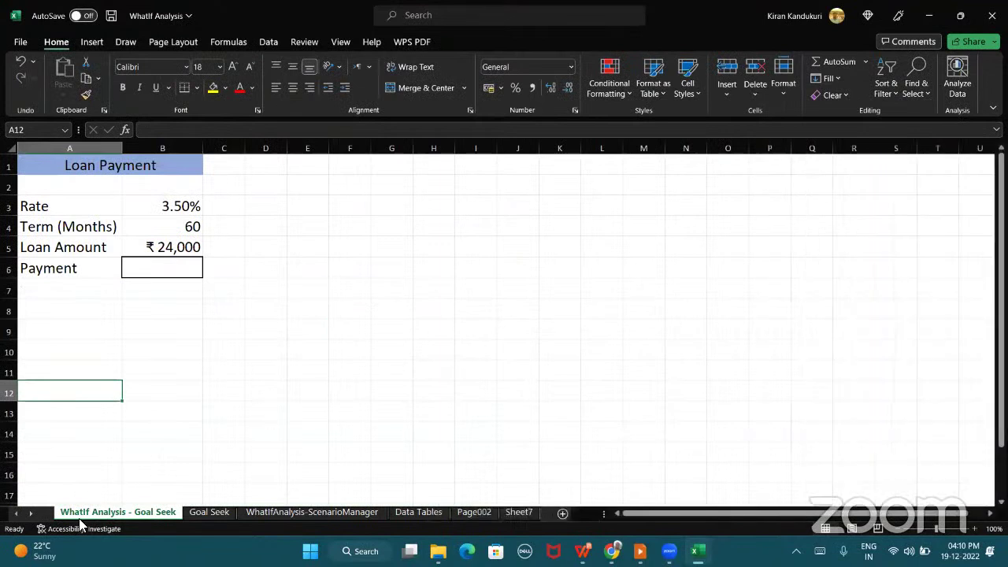
Select B11 and switch over to the WPS Agenda slide show
click(161, 369)
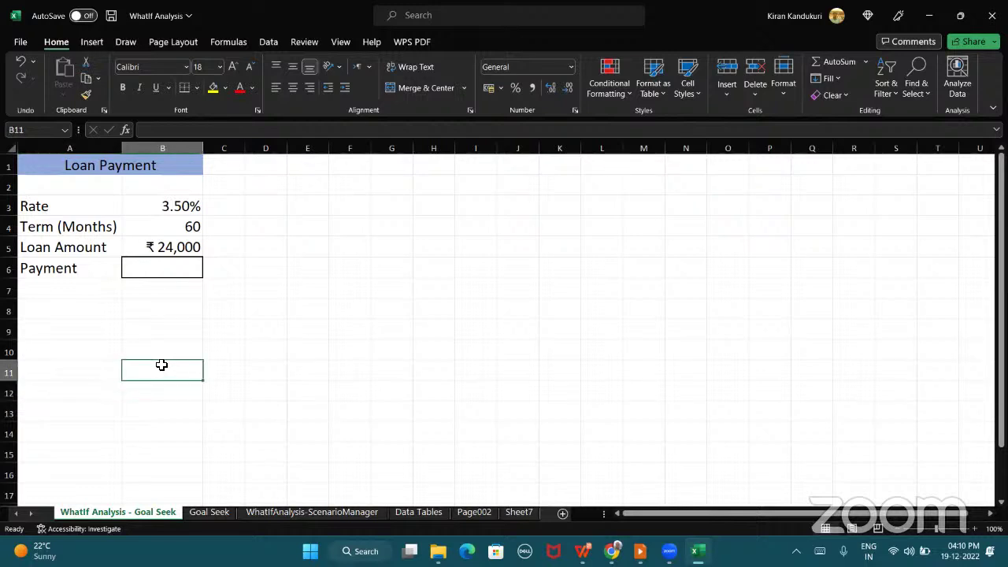
mouse_move(639, 551)
click(639, 476)
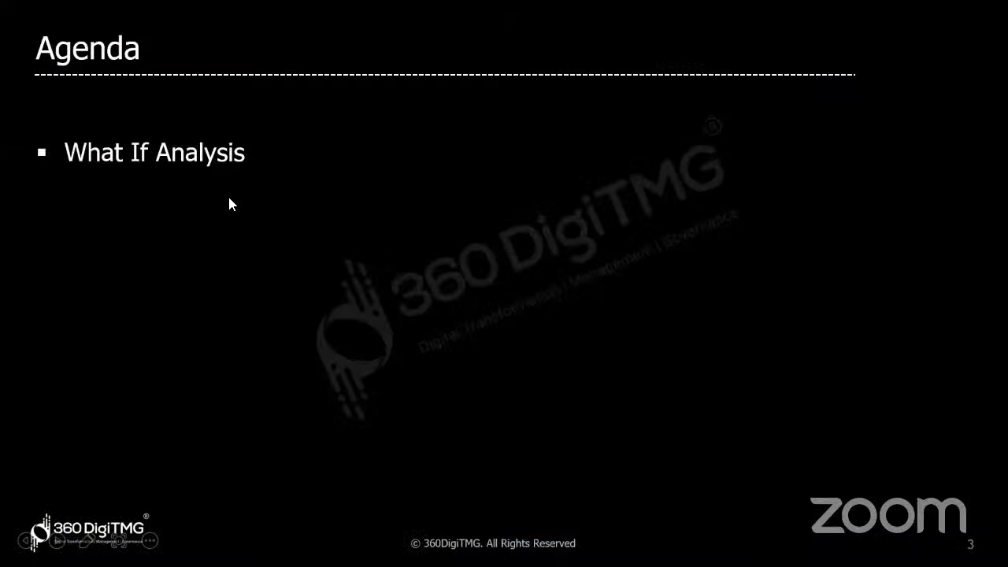
Return to the Excel Loan Payment sheet with Alt+Tab
key(alt+Tab)
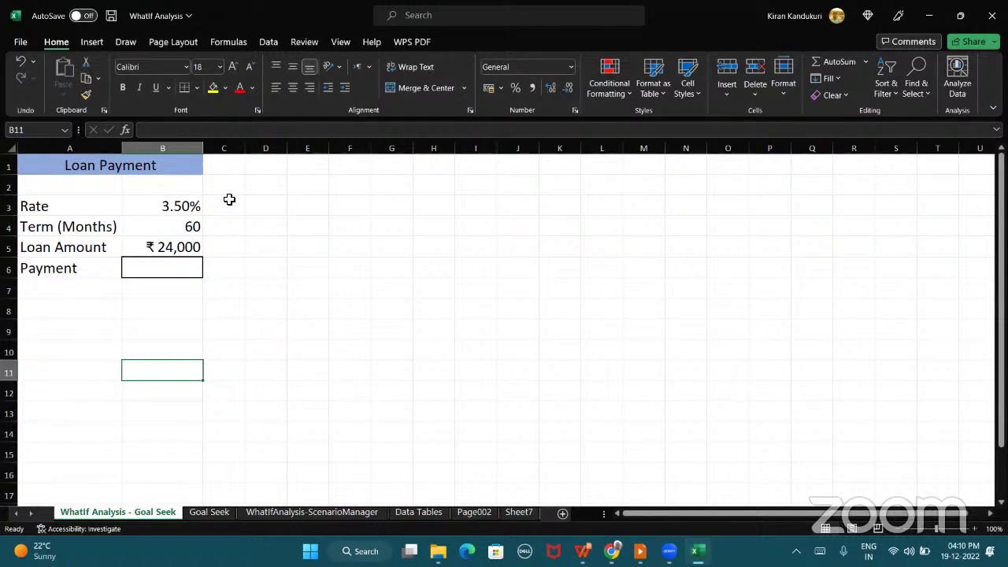
click(269, 41)
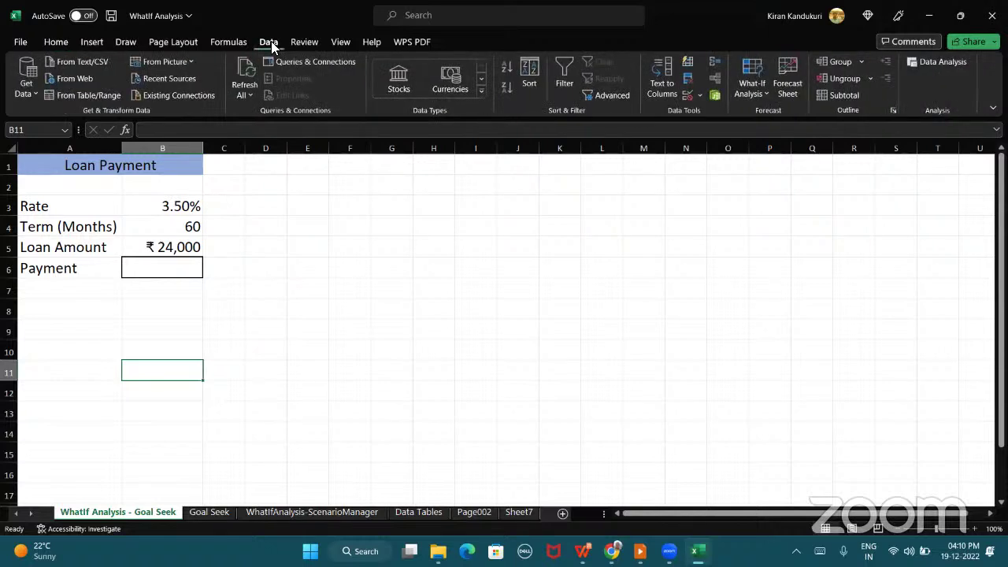
click(762, 97)
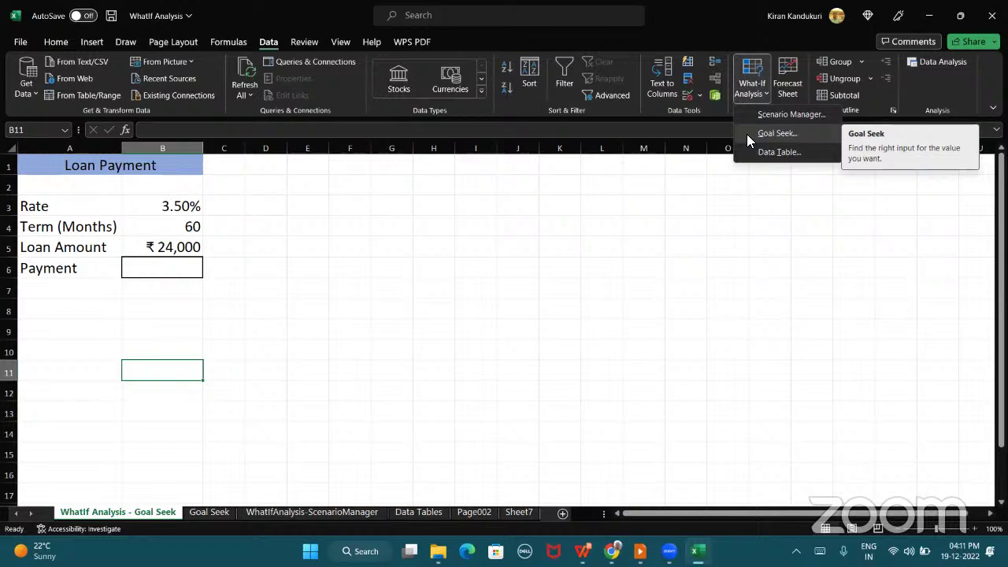
click(772, 31)
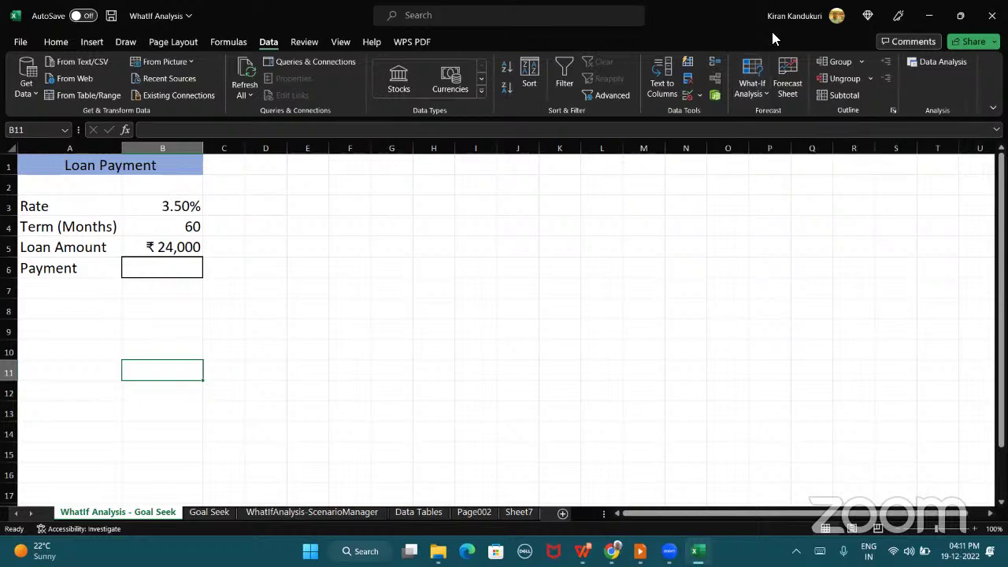
click(766, 95)
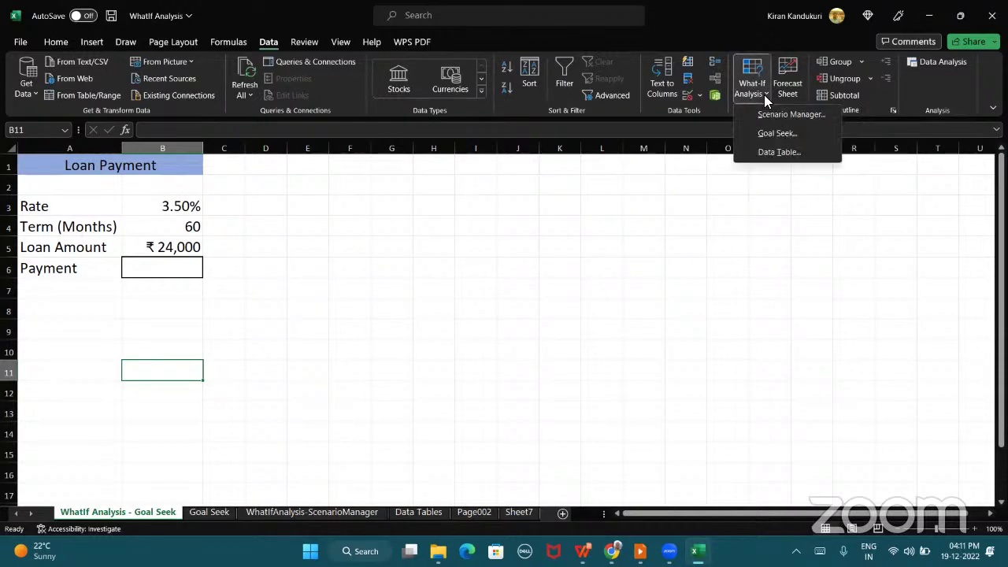
click(772, 135)
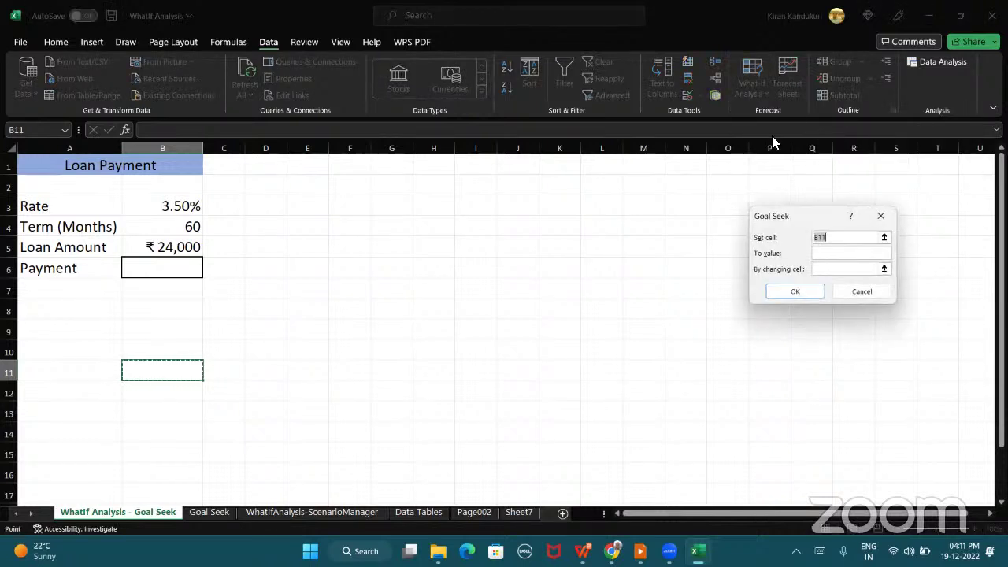
click(881, 217)
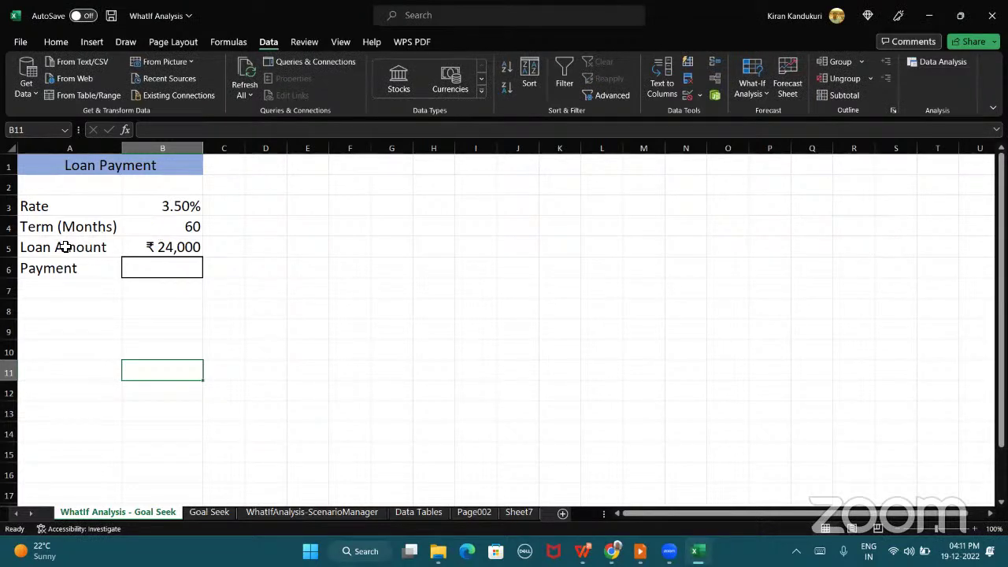
click(185, 168)
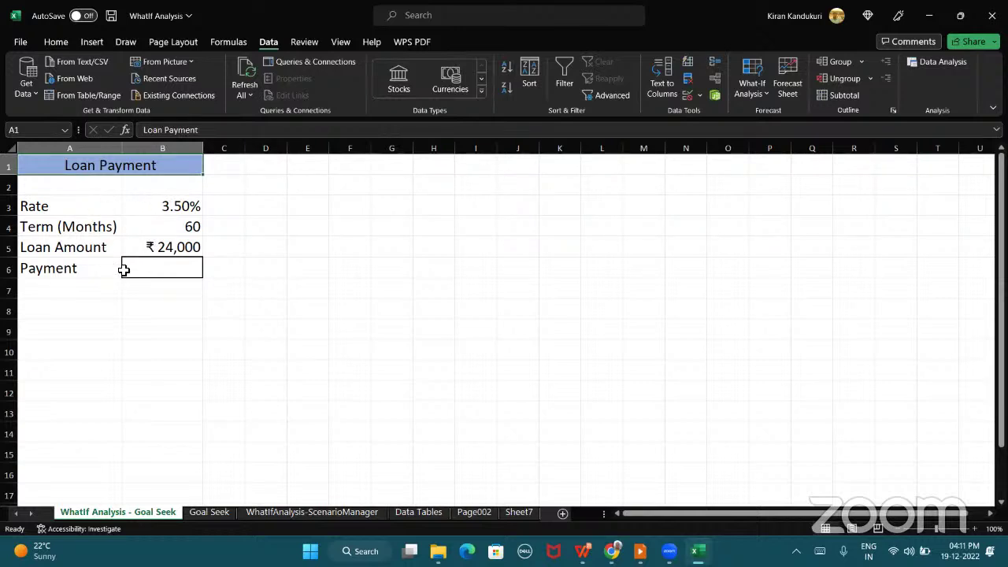
click(95, 204)
drag(95, 204, 129, 201)
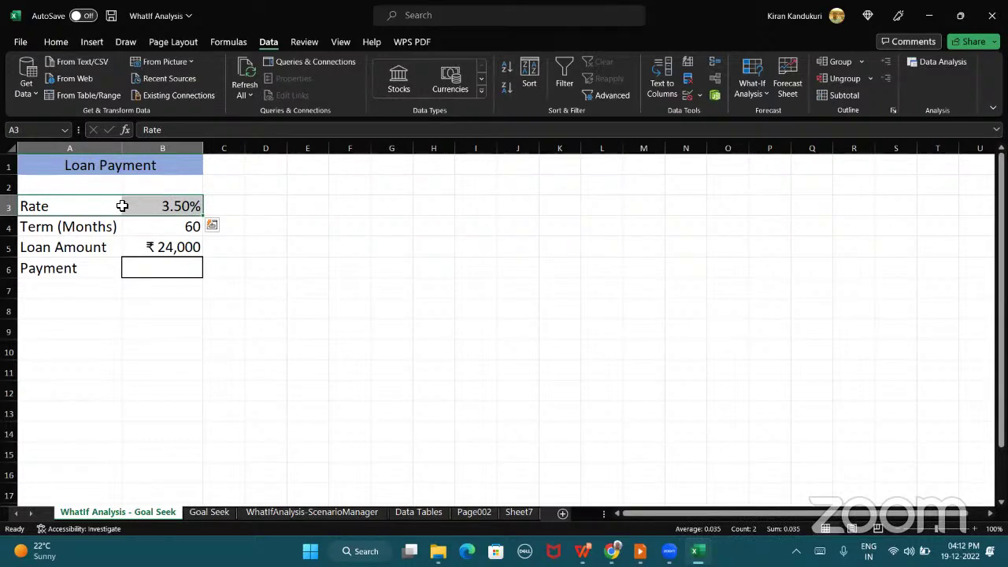
drag(90, 227, 131, 210)
drag(90, 229, 127, 228)
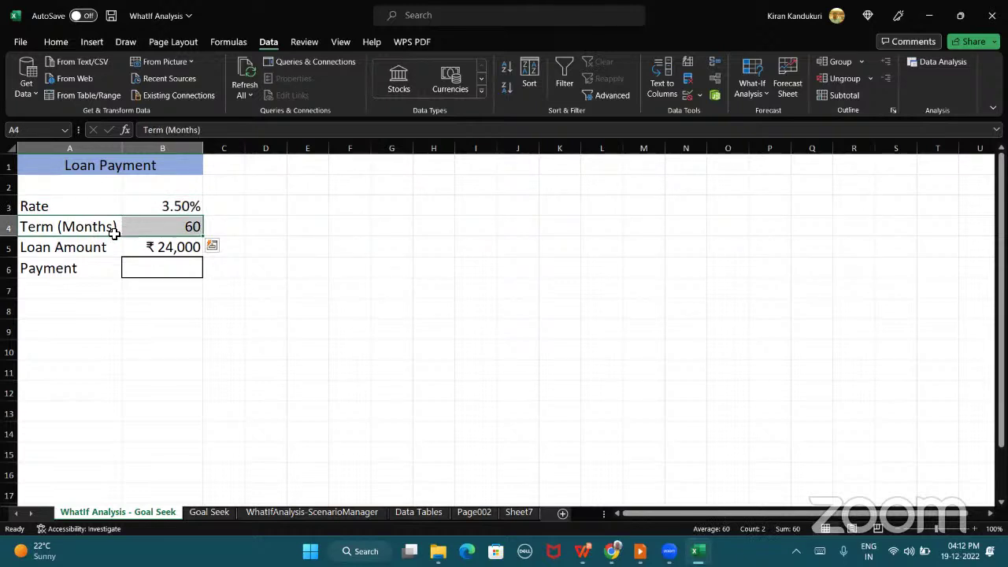
click(68, 249)
drag(111, 251, 131, 249)
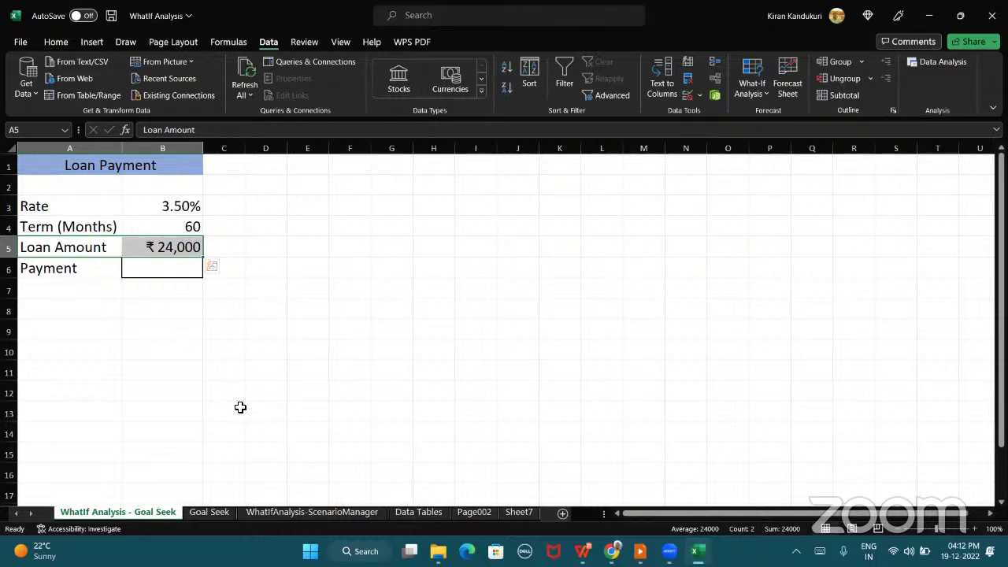
click(170, 290)
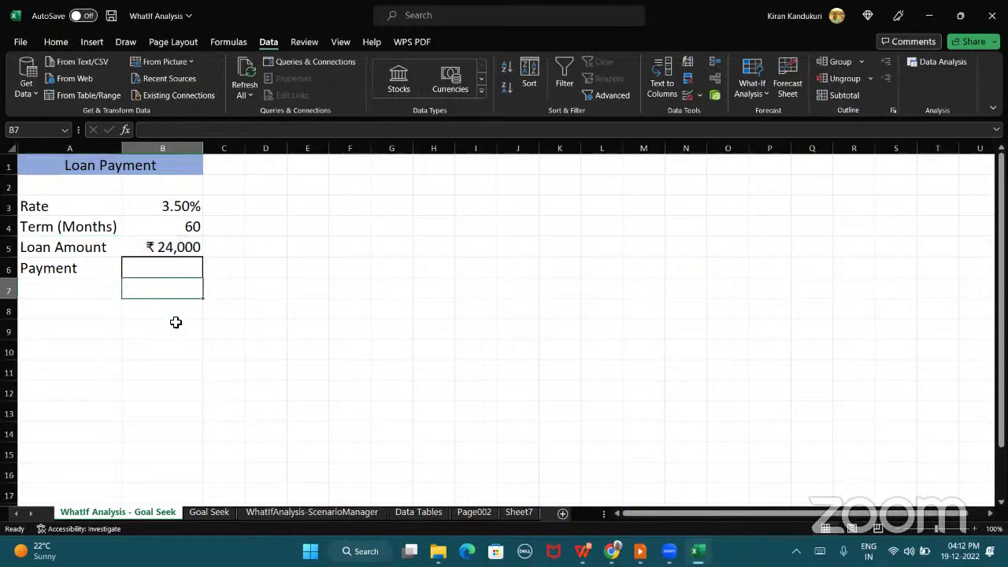
click(176, 322)
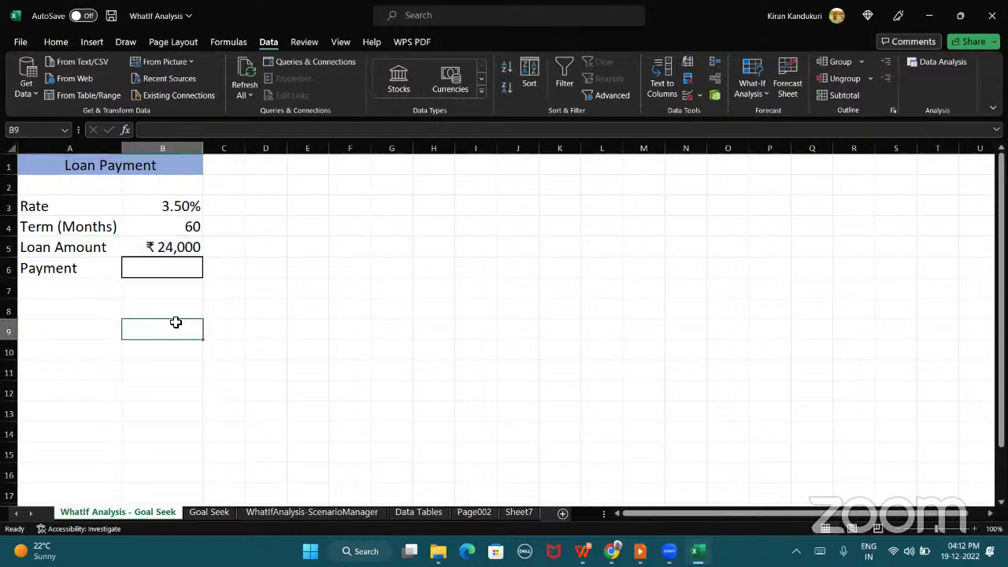
click(174, 248)
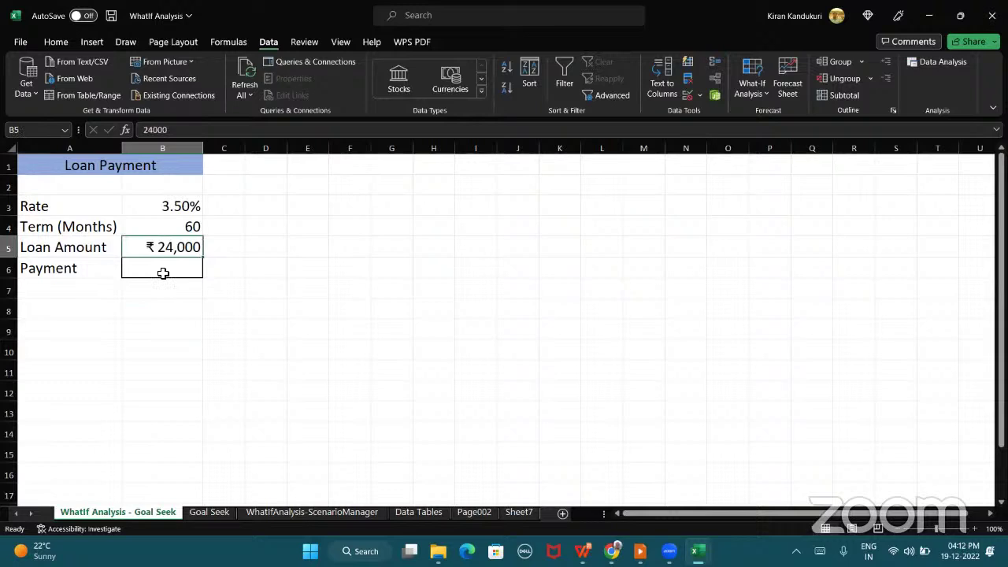
drag(106, 249, 198, 247)
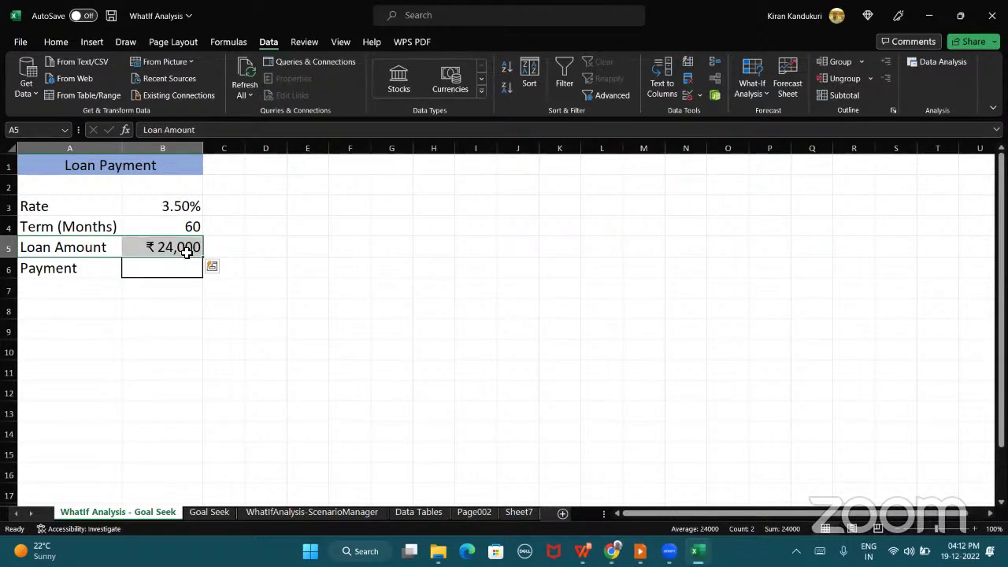
click(157, 272)
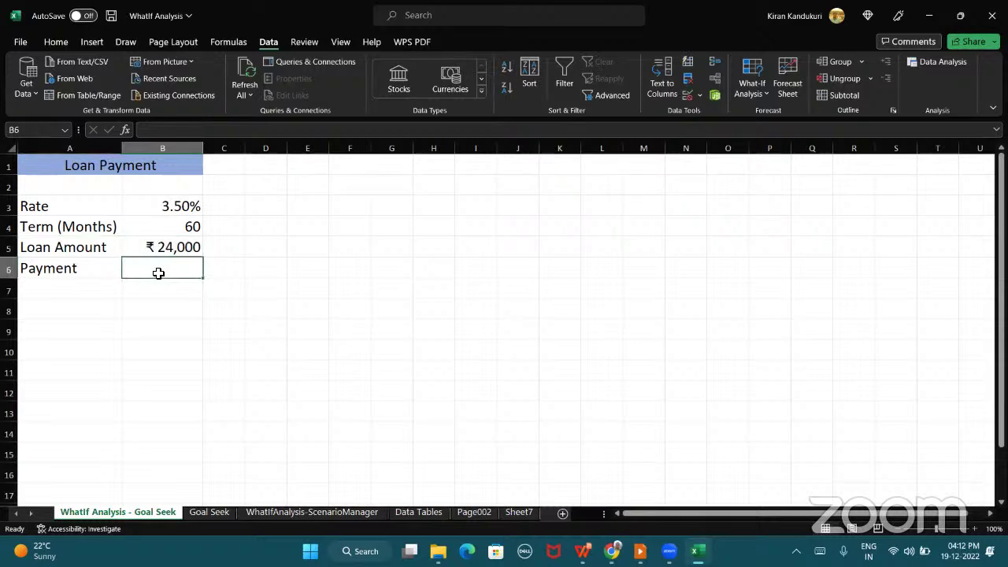
click(199, 250)
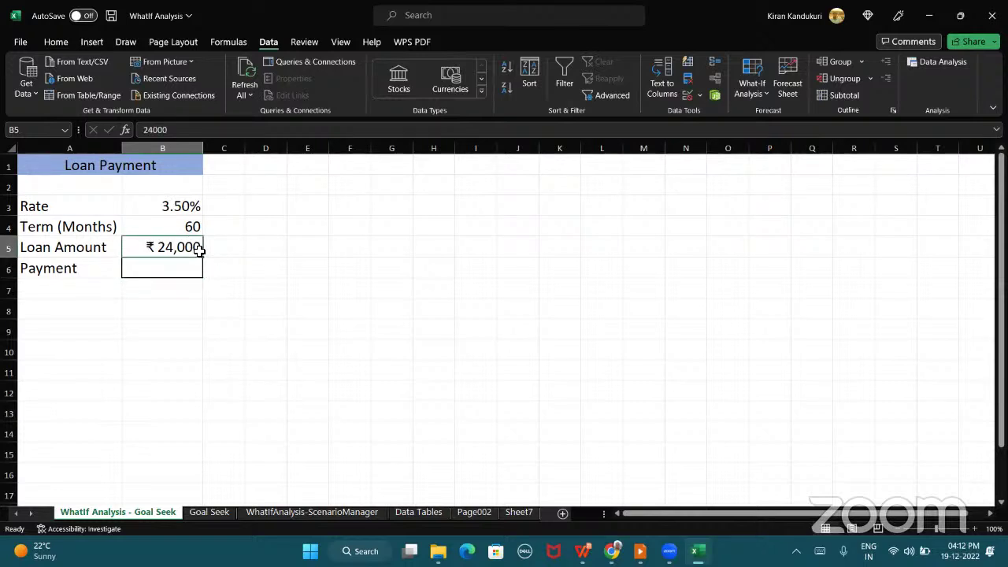
click(148, 208)
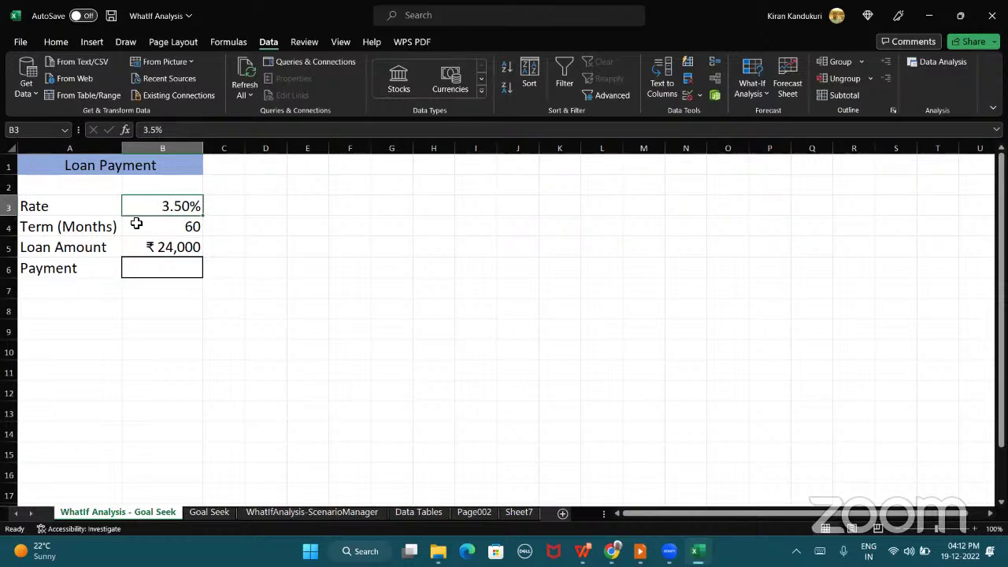
click(135, 227)
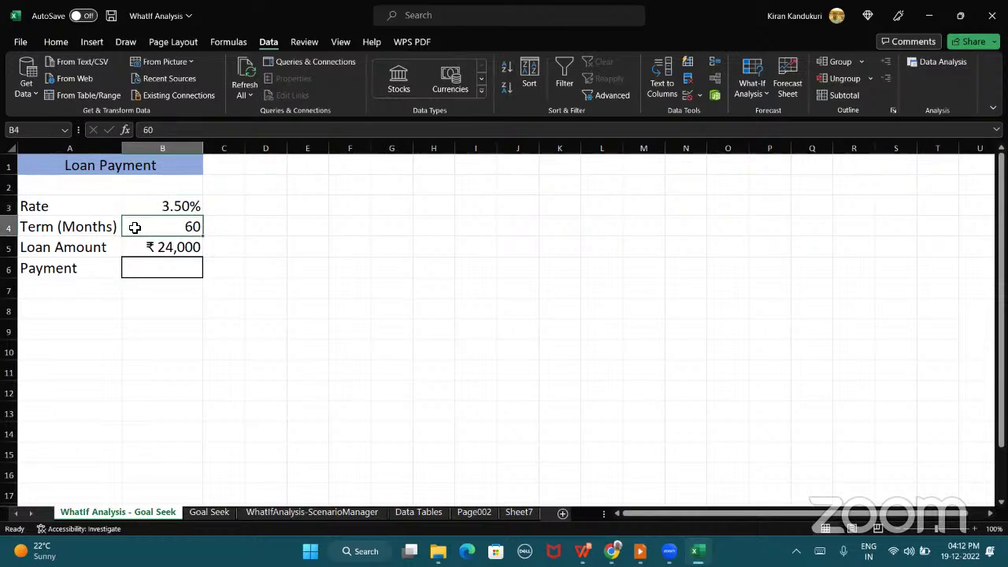
click(138, 266)
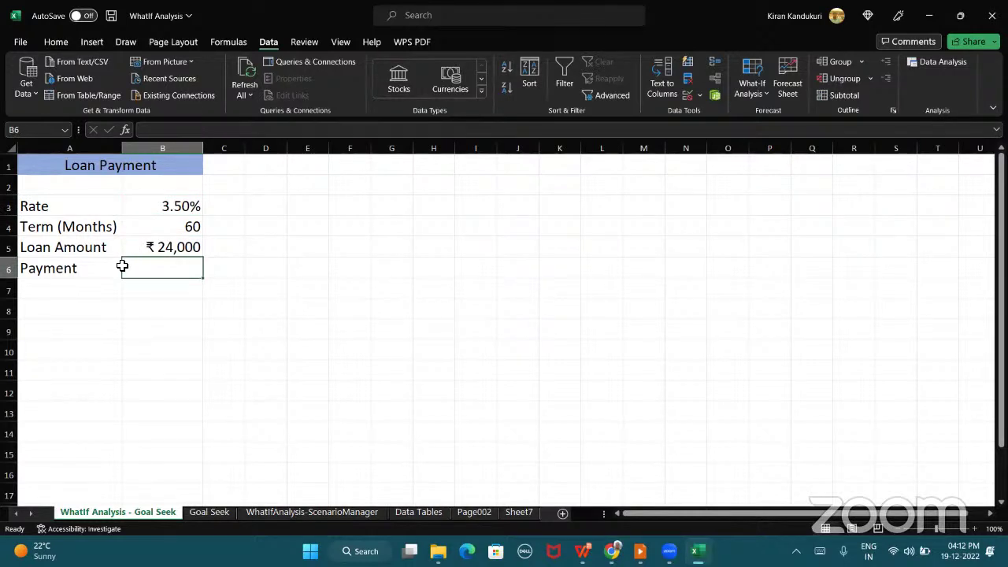
click(99, 270)
click(143, 274)
Enter =PMT(B3/12,B4,B5) in B6, giving a monthly payment of ₹ -436.60
text(=p)
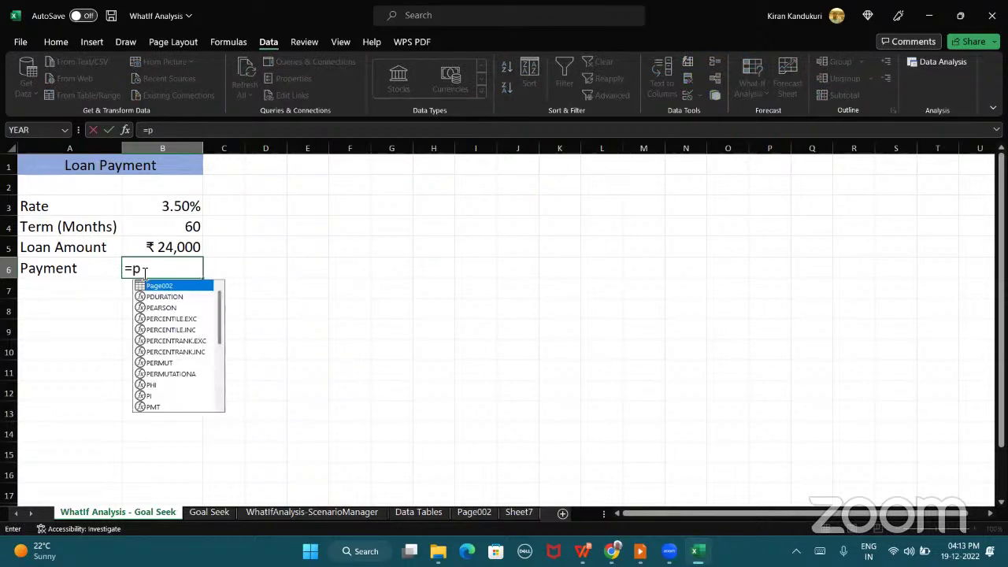
text(mt)
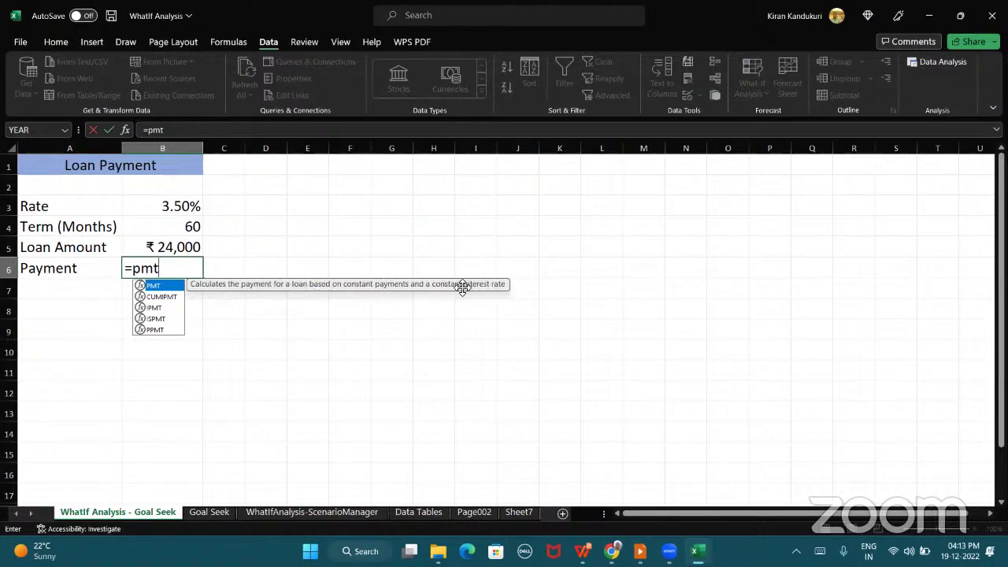
text(()
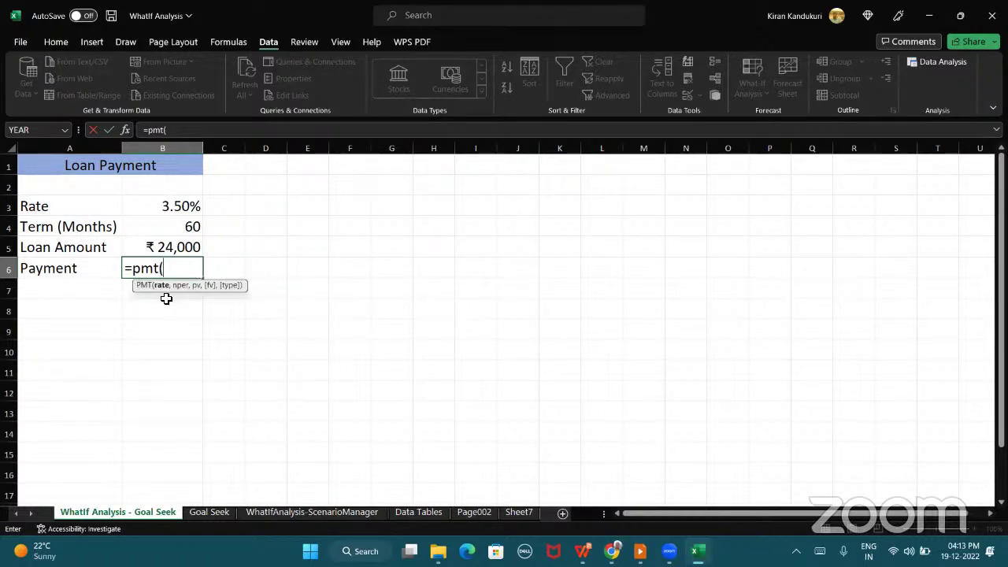
click(152, 205)
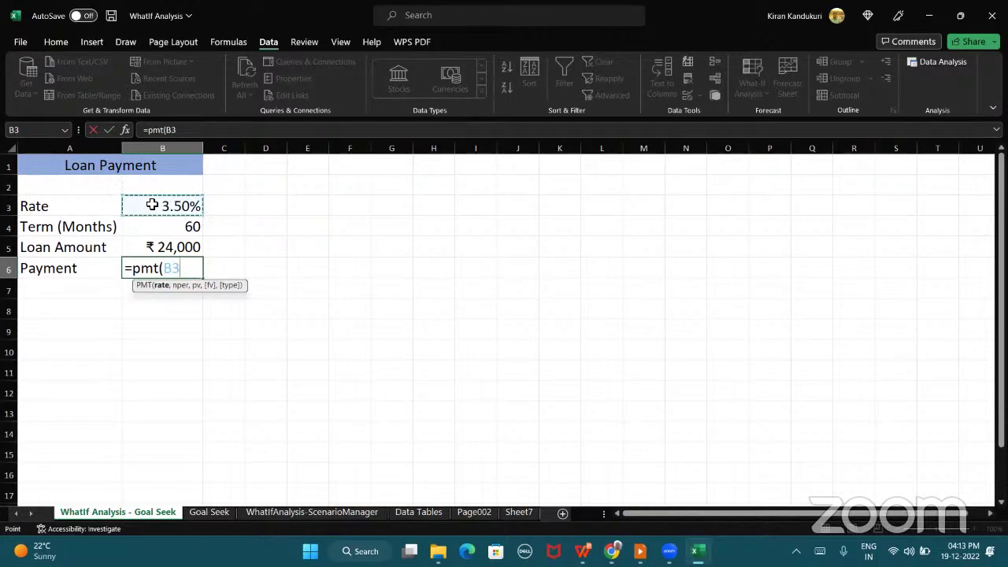
text(/12)
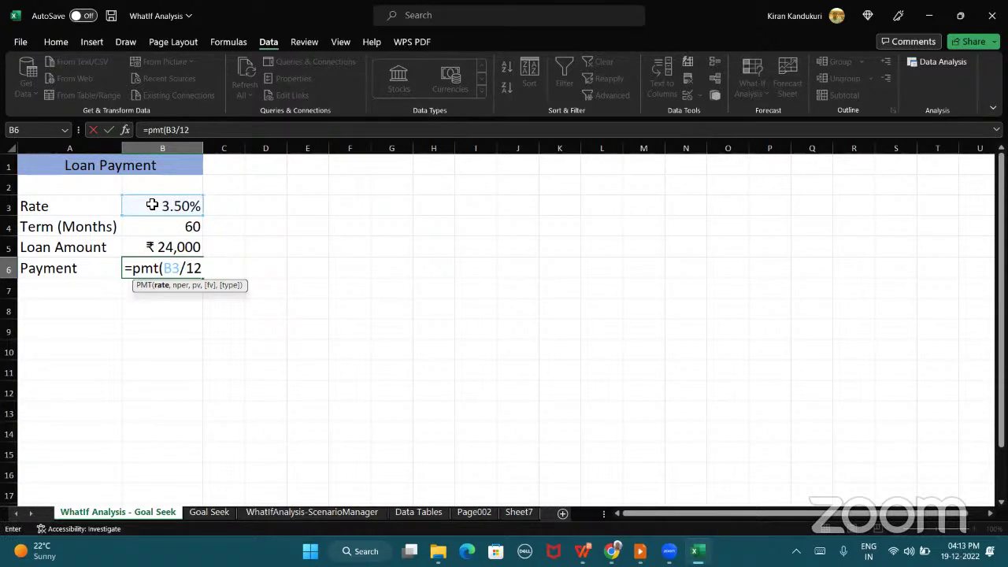
text(,)
click(168, 230)
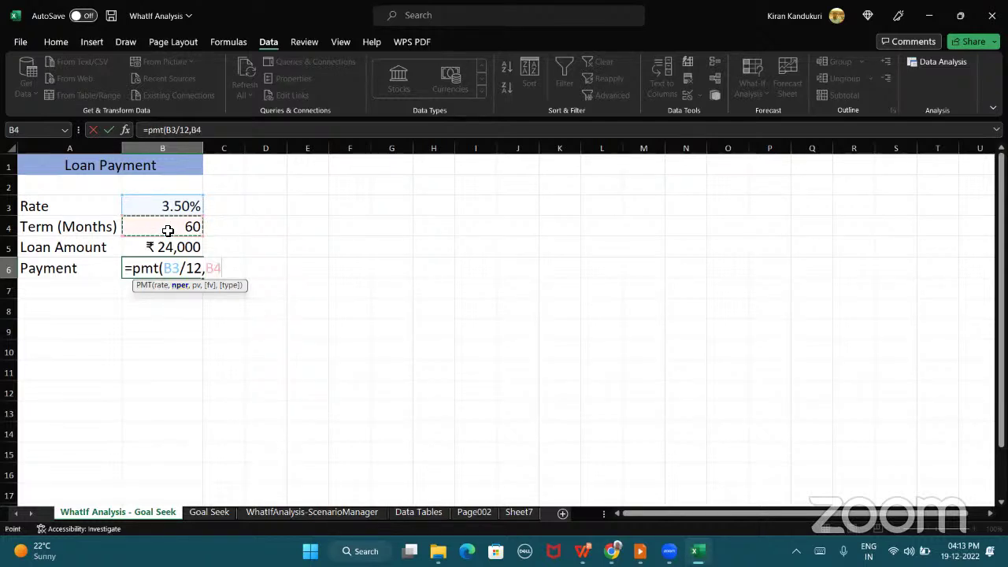
text(,)
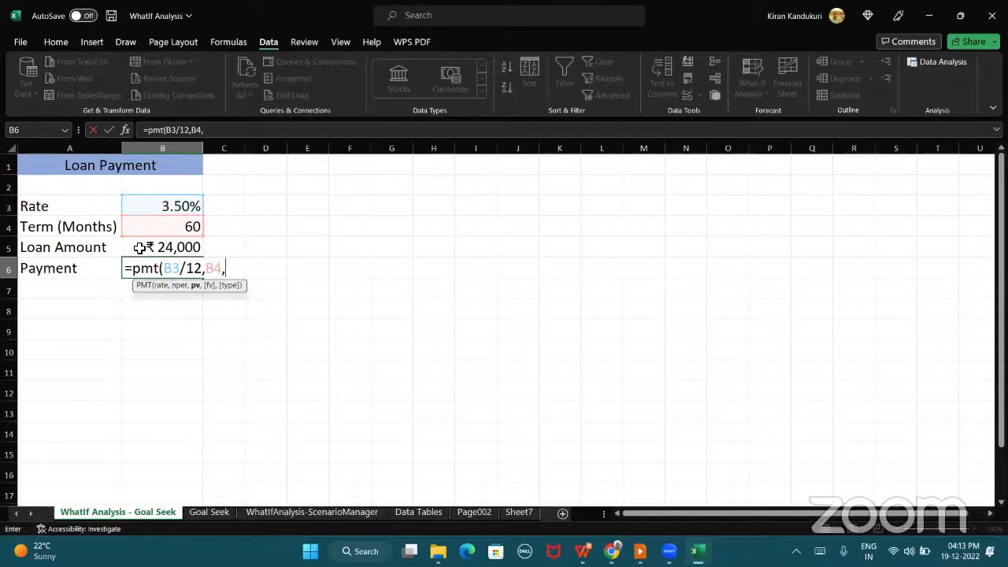
click(138, 249)
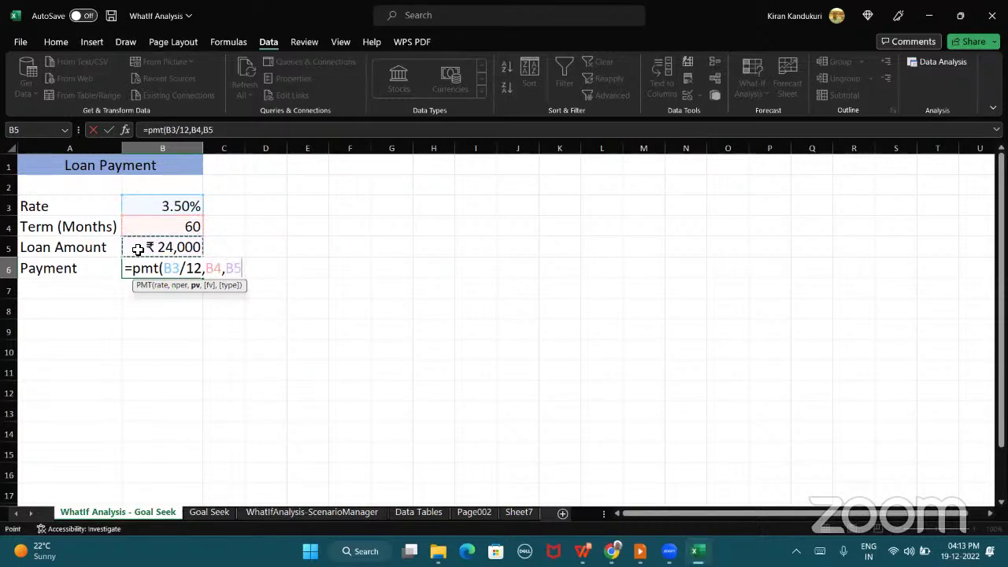
text())
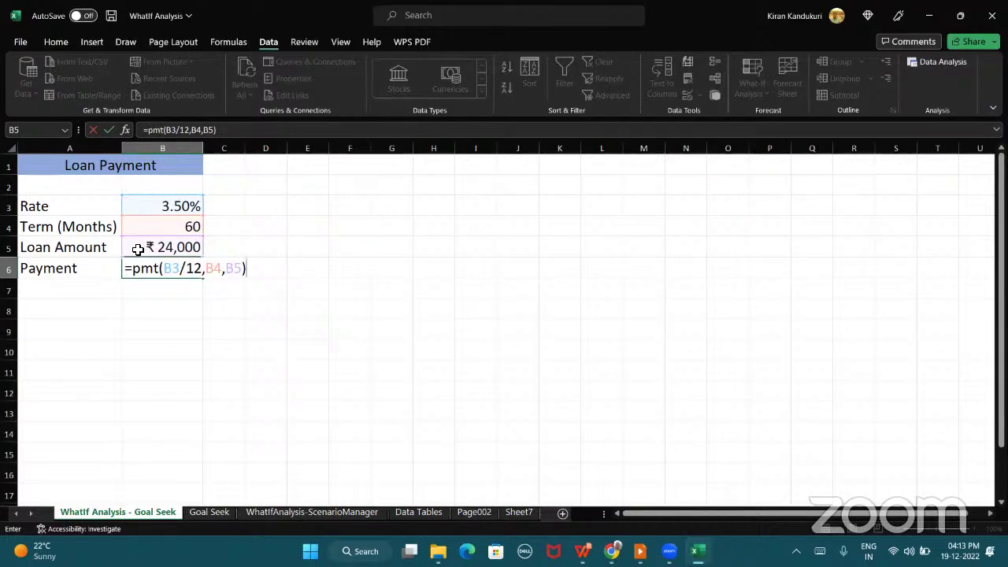
key(Return)
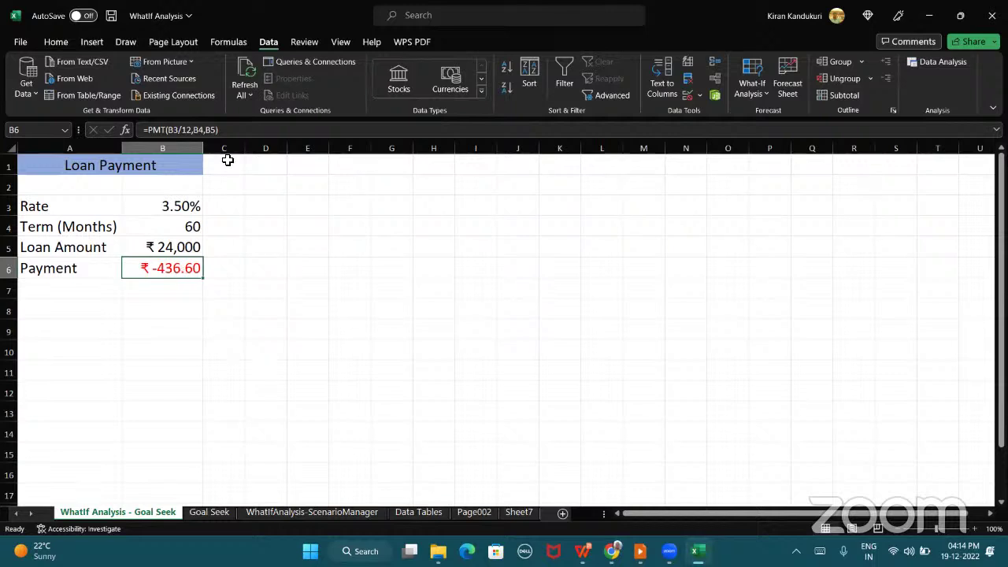
Change the B6 formula to =PMT(B3/12,B4,-B5) so the payment shows ₹ 436.60
click(209, 132)
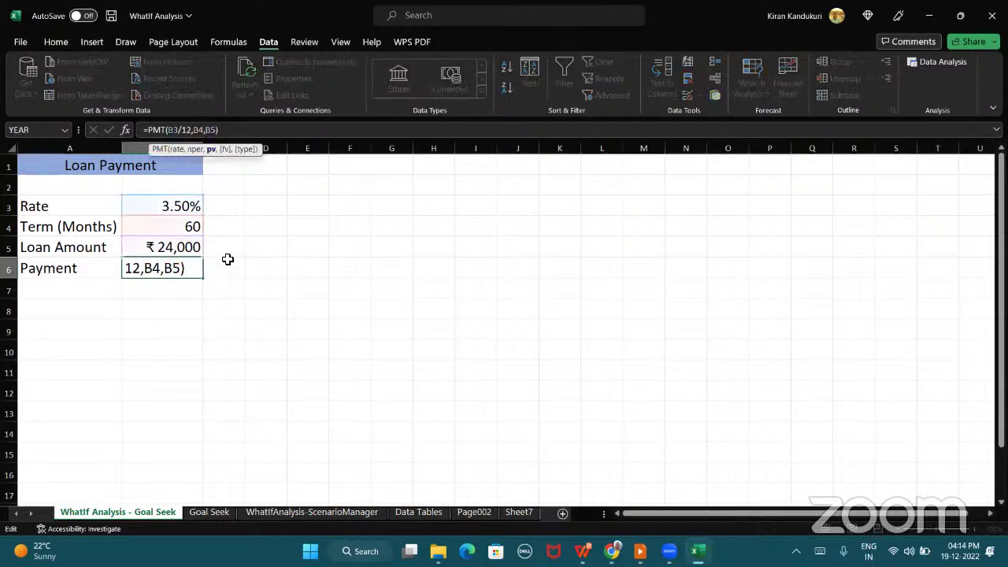
text(-)
key(Return)
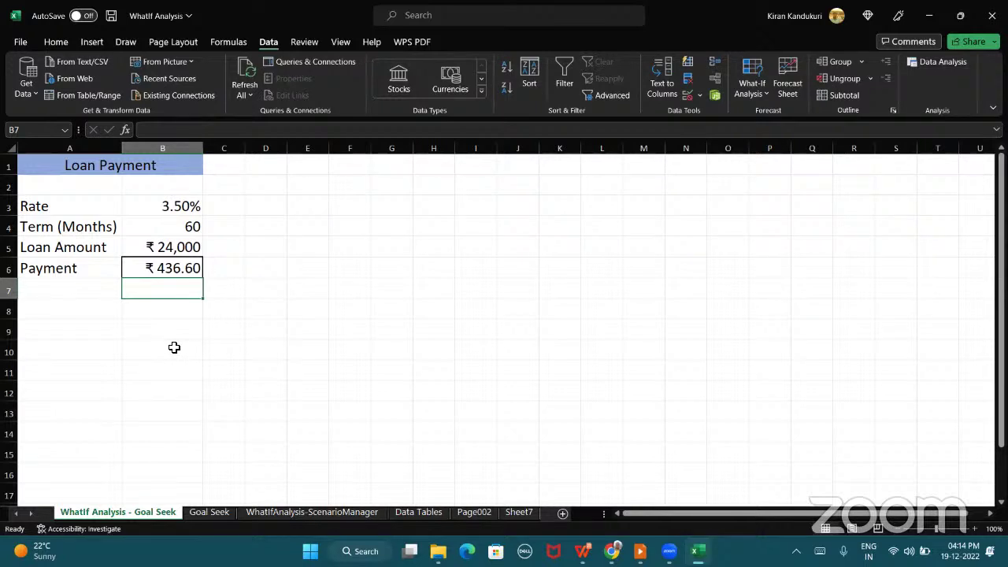
Review the Payment formula in B6 against the loan amount in B5 and term in B4
click(200, 354)
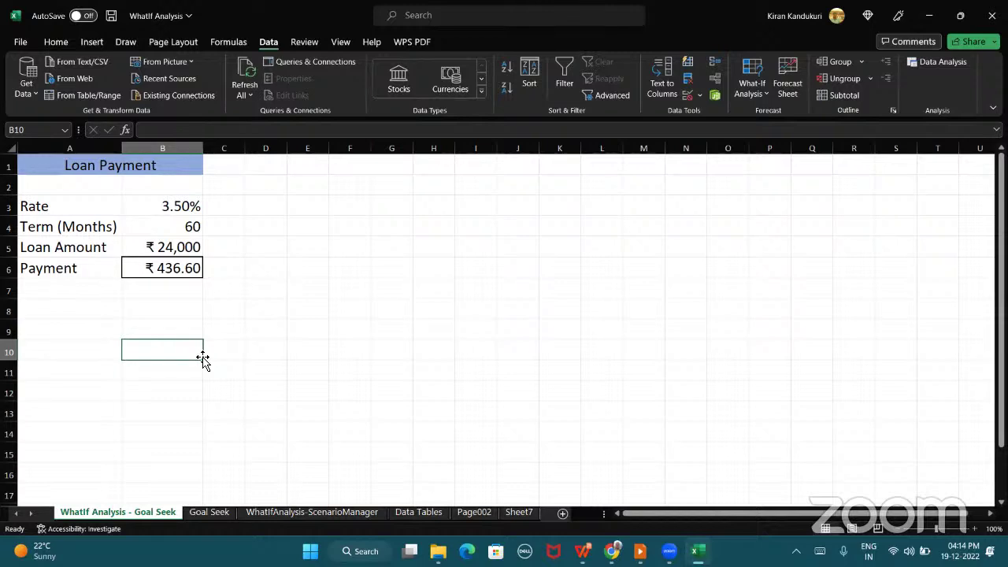
click(190, 273)
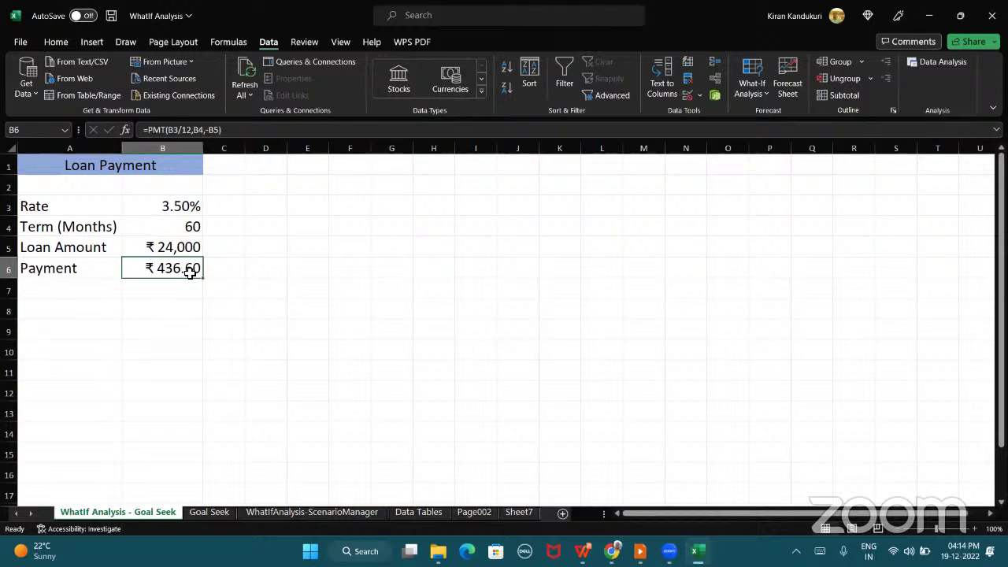
click(193, 246)
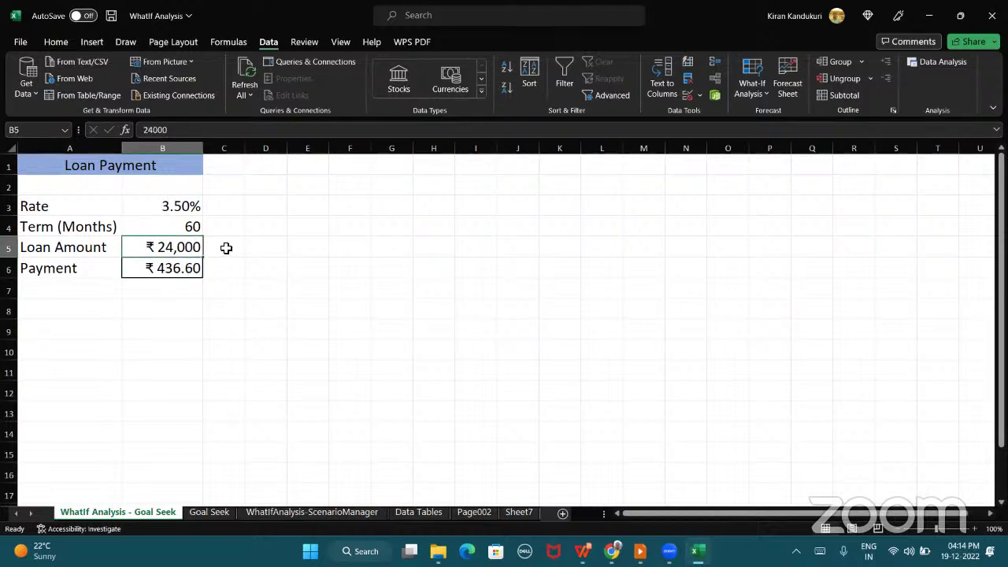
click(185, 268)
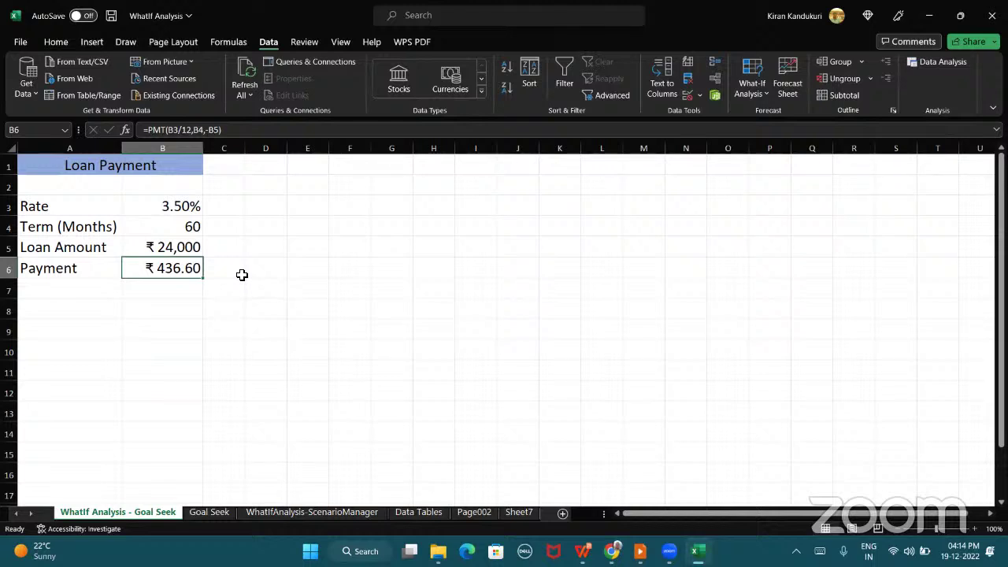
click(195, 249)
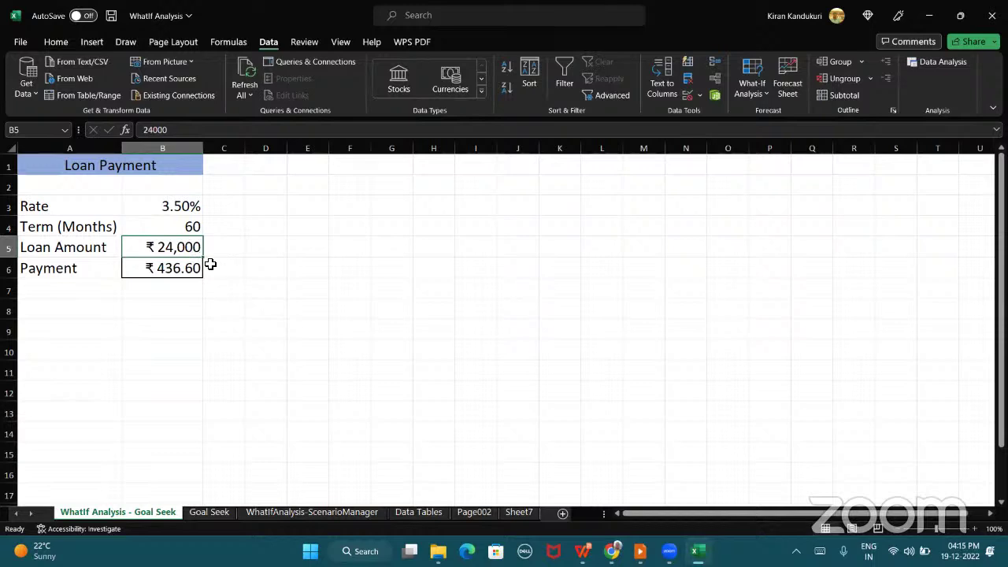
click(198, 268)
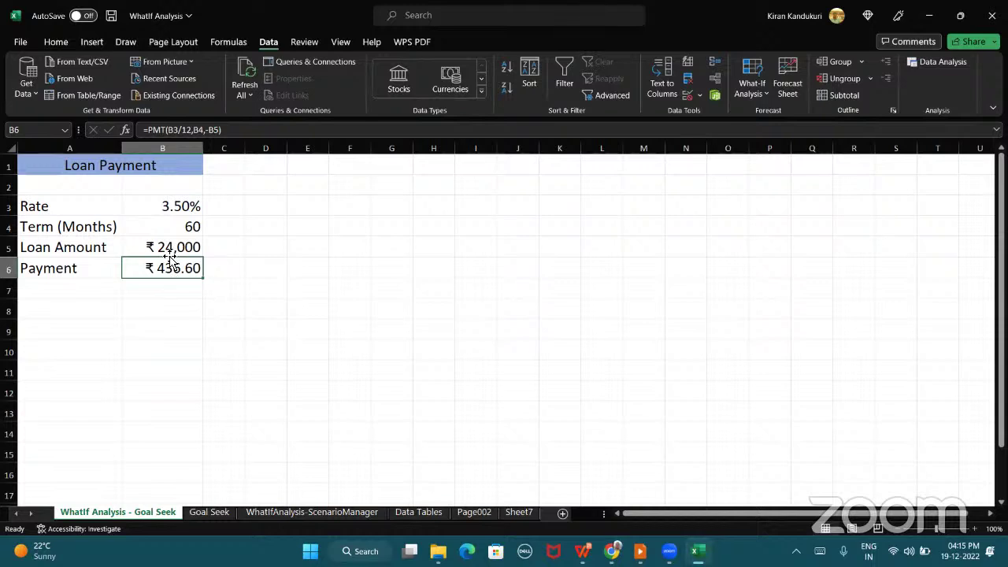
click(158, 226)
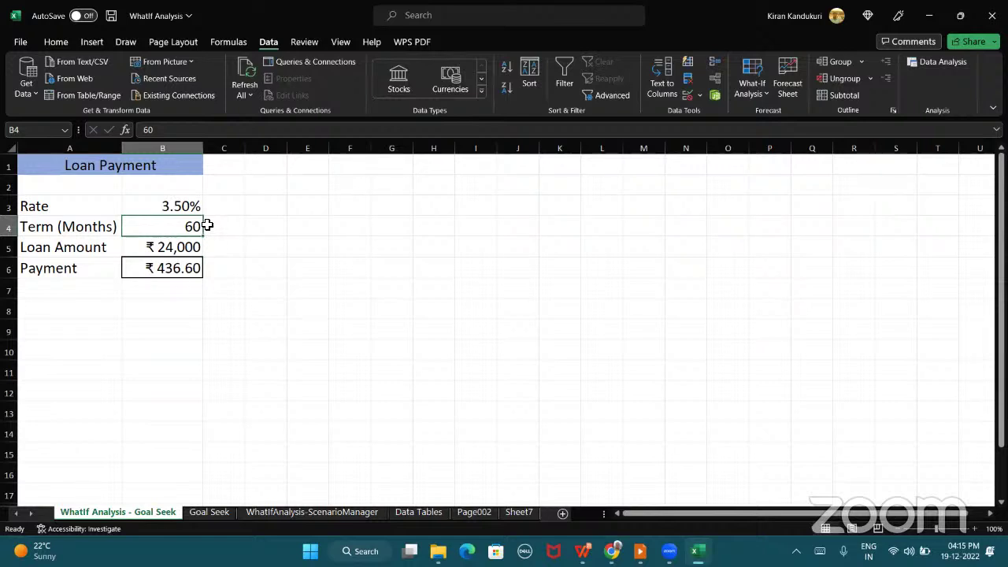
click(175, 308)
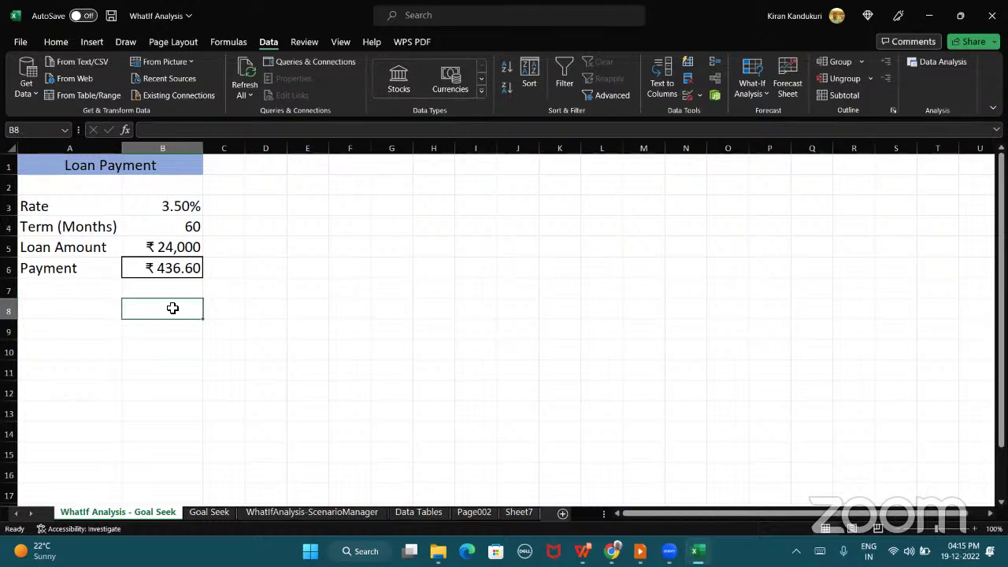
click(152, 269)
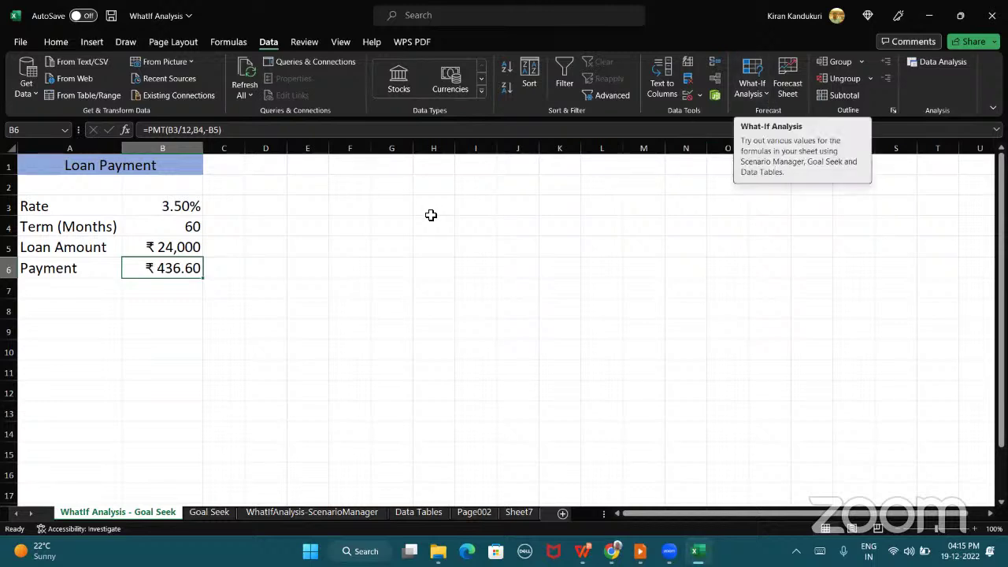
Goal Seek B6 to 500 by changing B5, keeping the ₹27,485 loan amount
click(152, 310)
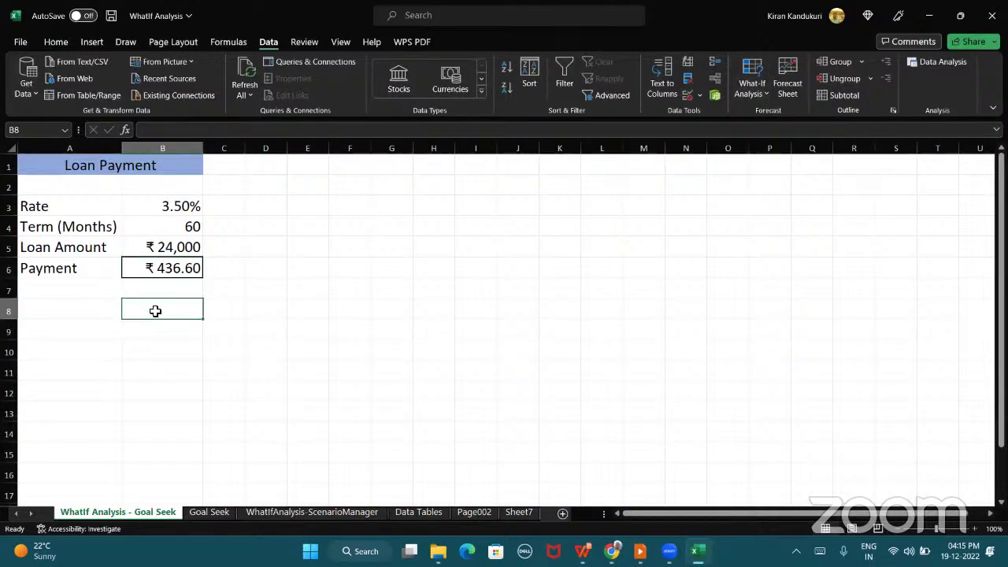
click(766, 94)
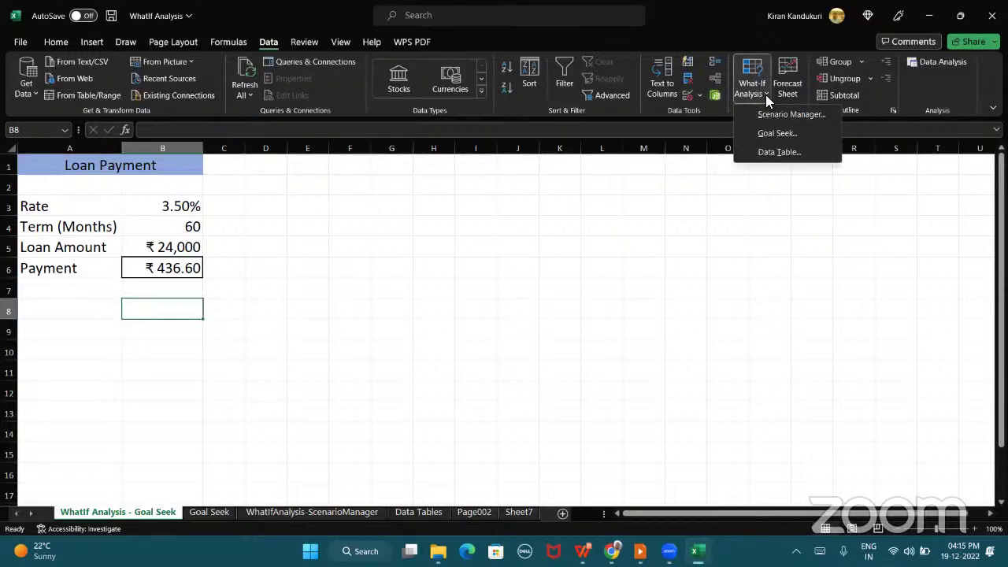
click(781, 134)
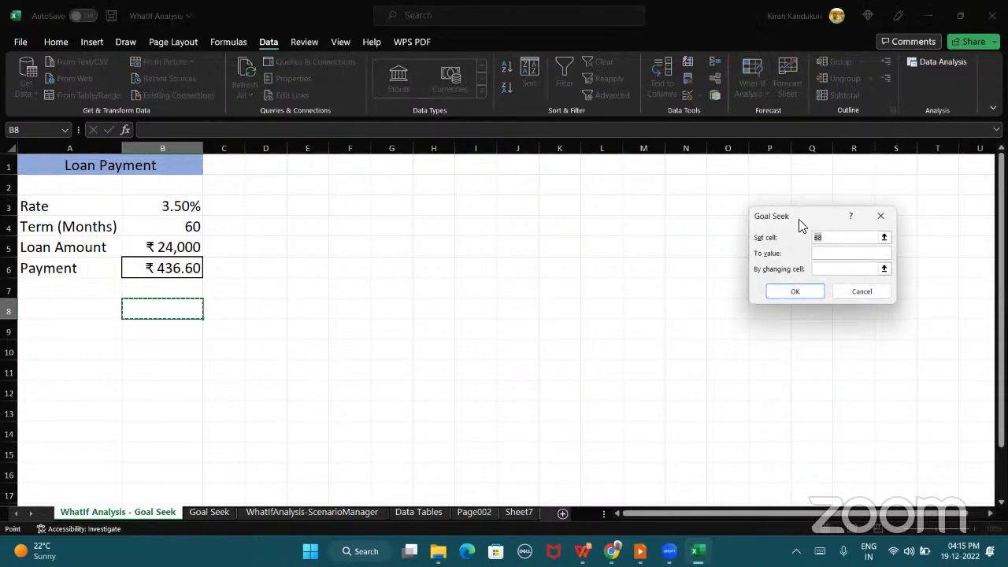
drag(783, 223, 381, 236)
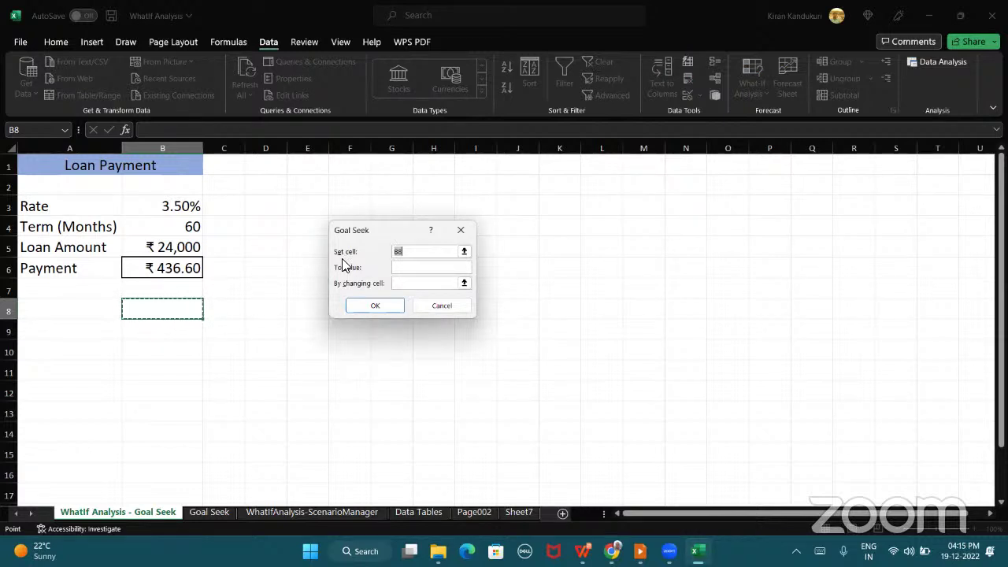
click(184, 268)
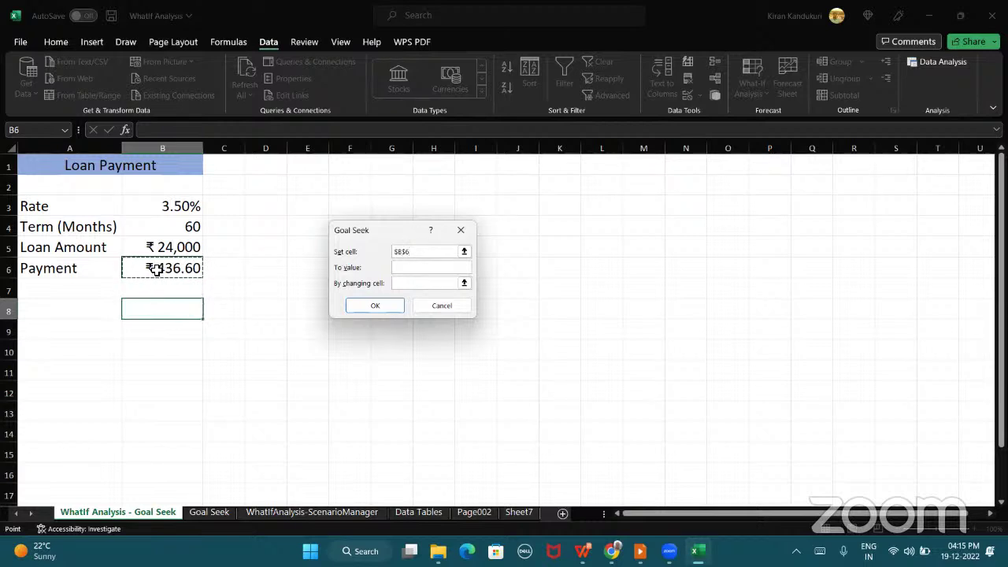
click(408, 269)
text(500)
click(411, 286)
click(410, 284)
click(150, 246)
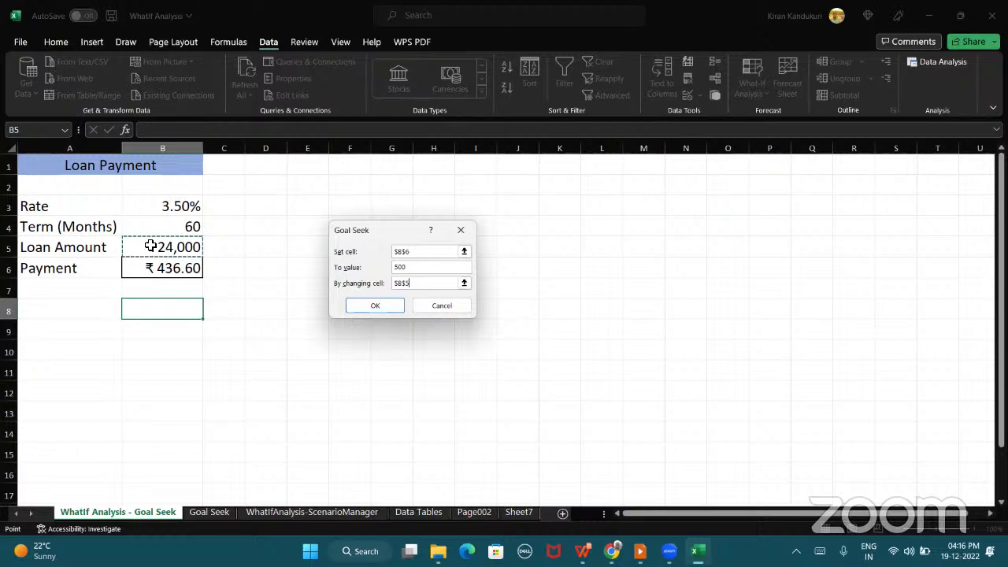
click(384, 306)
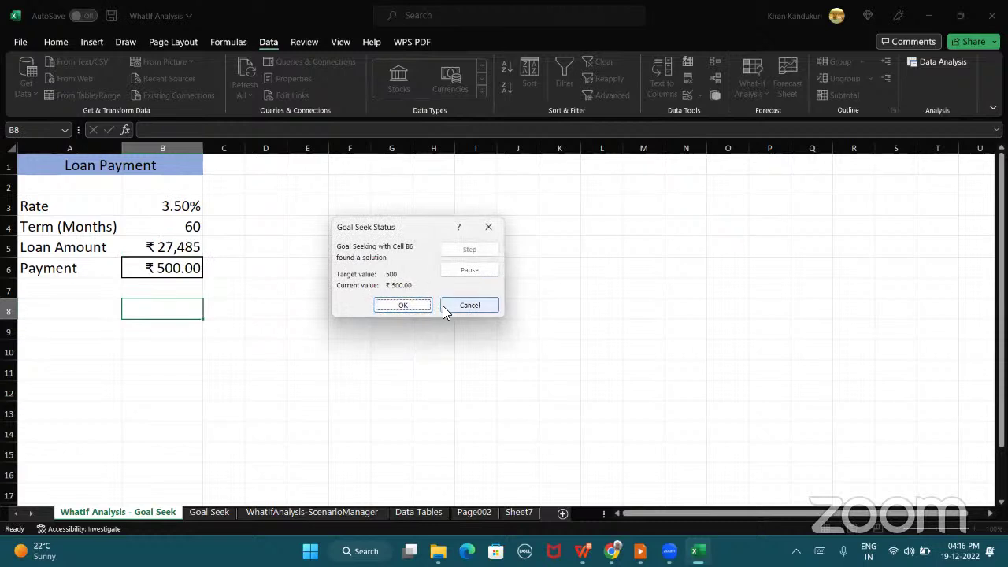
click(409, 307)
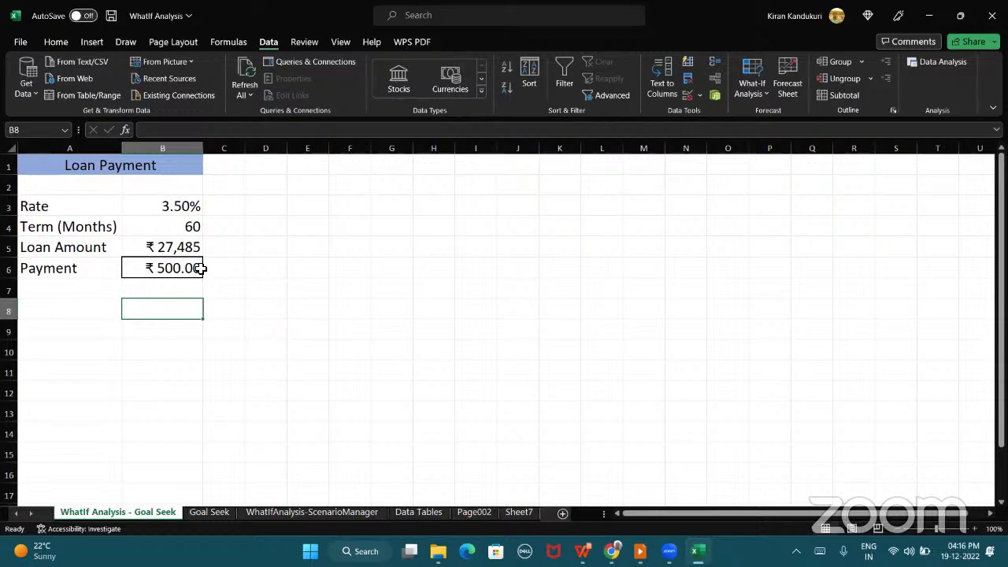
Check the new ₹27,485 loan amount in B5 and start a fresh Goal Seek
click(197, 249)
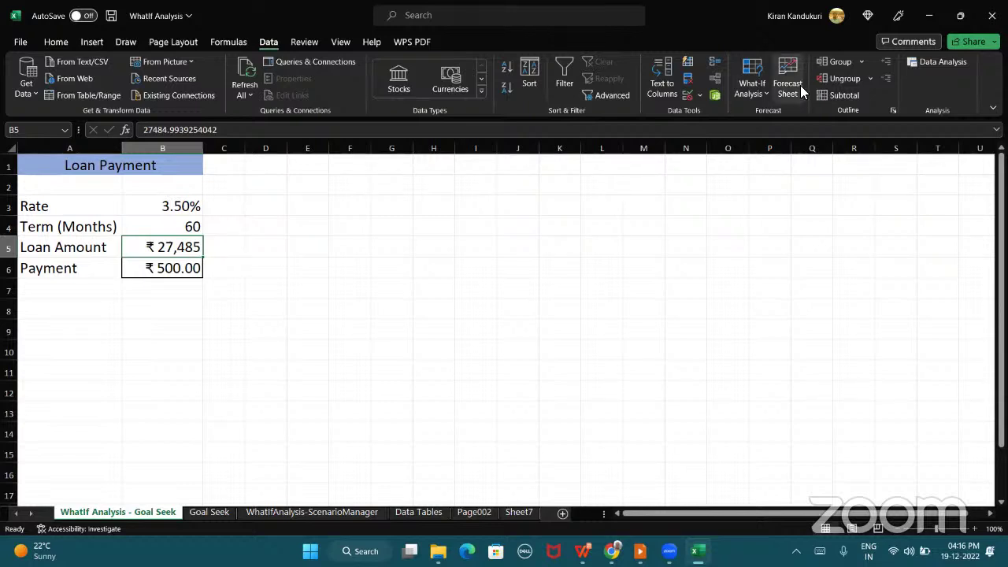
click(762, 95)
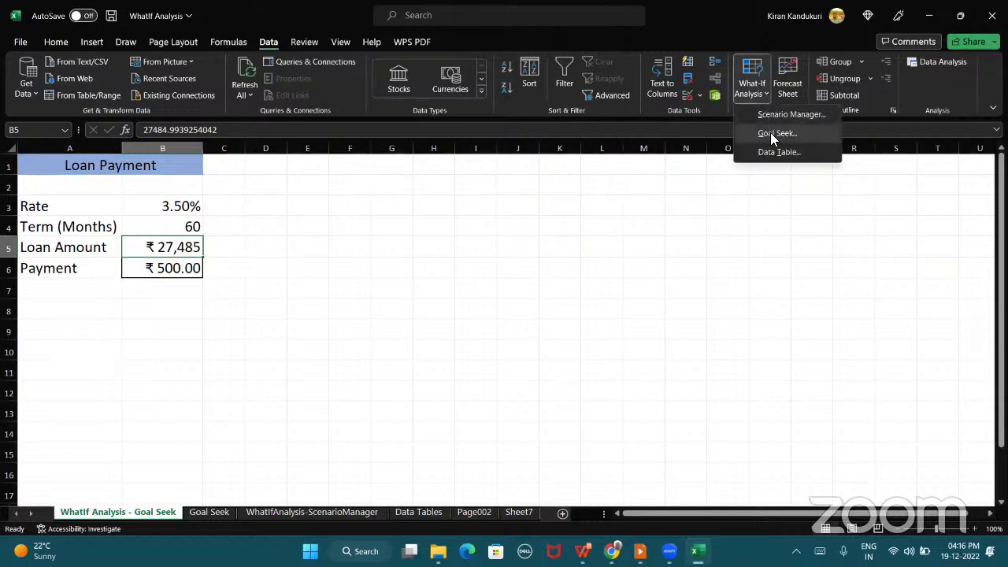
click(772, 134)
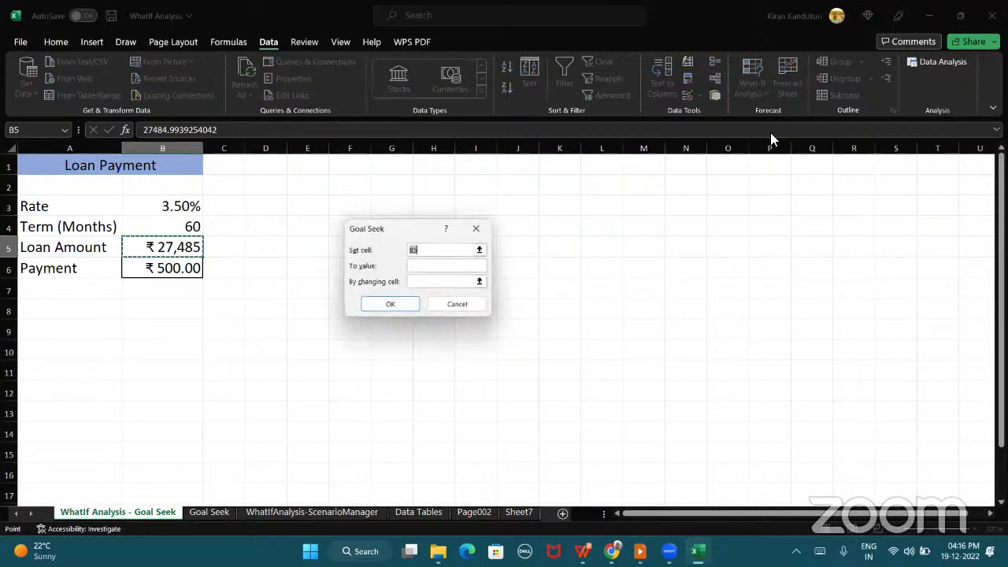
Goal Seek Payment B6 to 400 by changing Loan Amount B5, giving ₹21,988
click(184, 271)
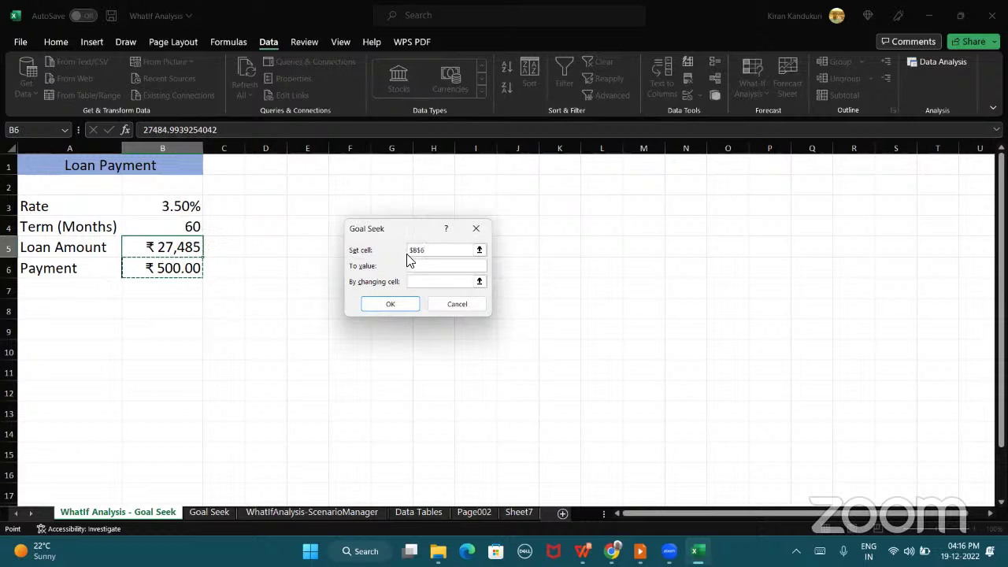
click(422, 271)
text(400)
click(415, 282)
click(177, 251)
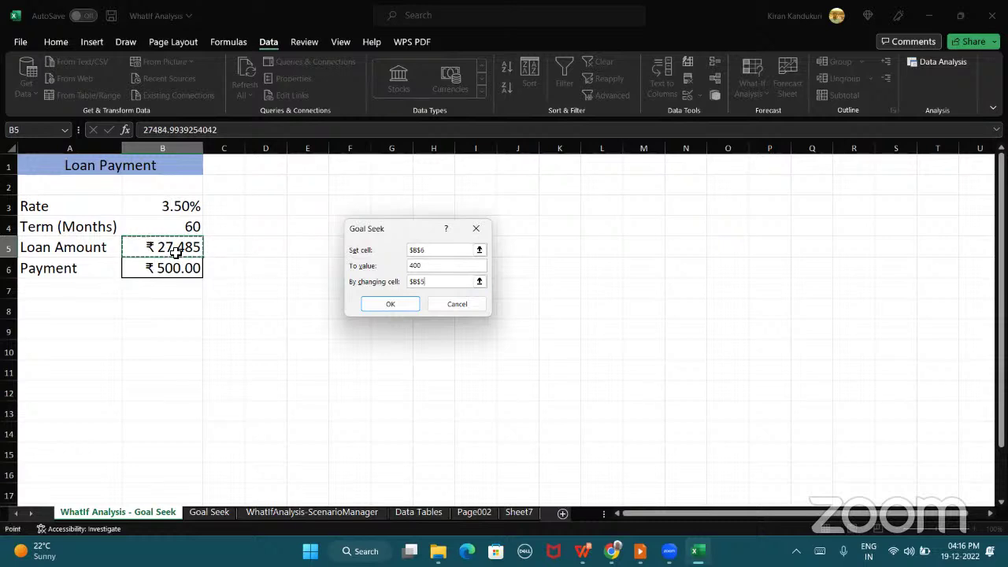
click(400, 302)
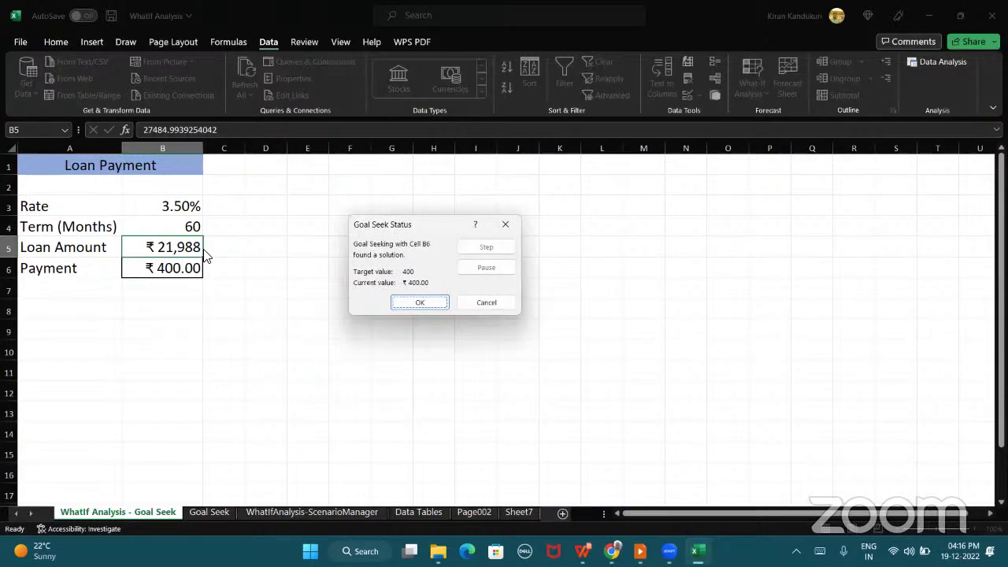
click(438, 304)
click(229, 292)
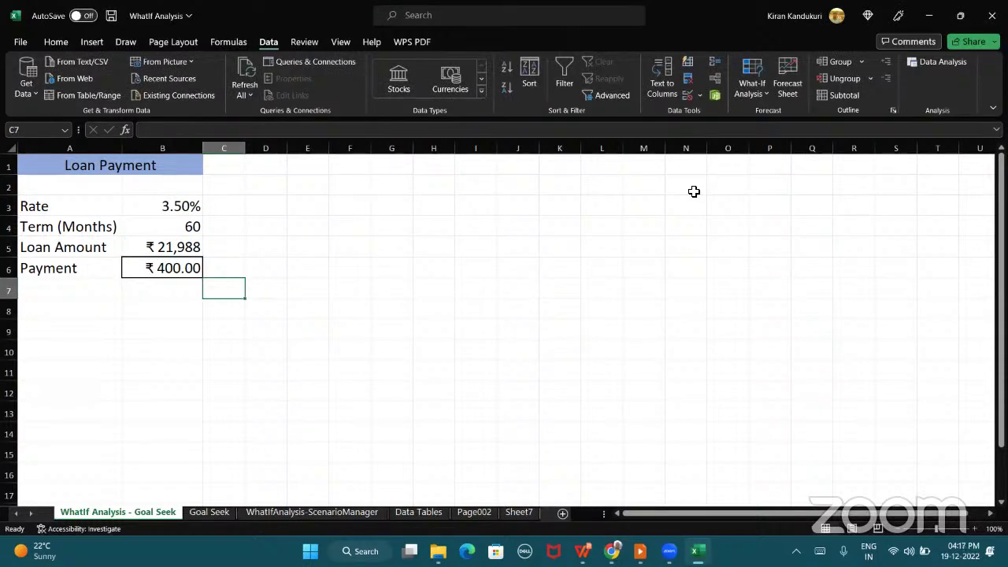
Goal Seek Payment B6 to 500 by varying Term B4, giving 47.13183 months
click(764, 93)
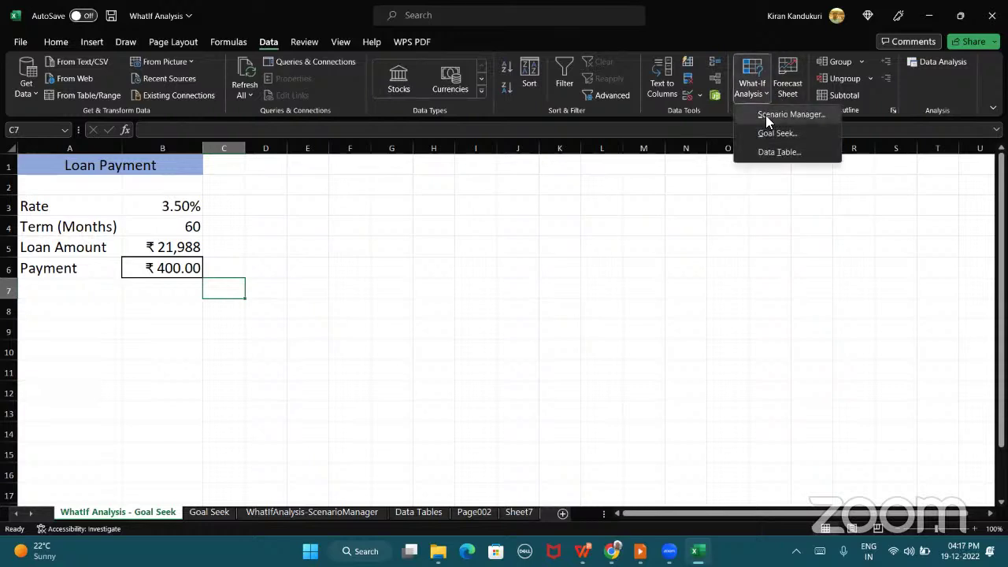
click(769, 135)
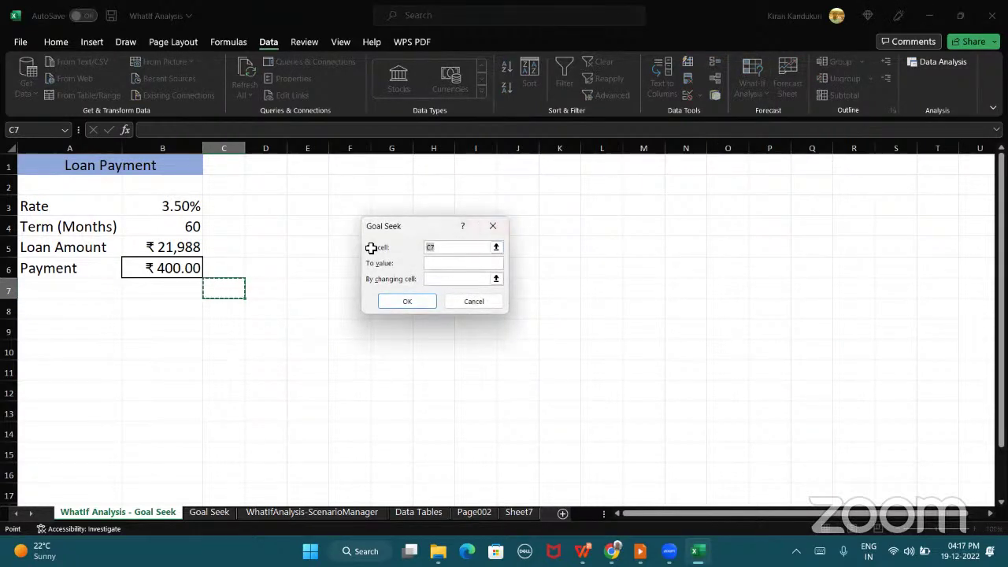
click(156, 269)
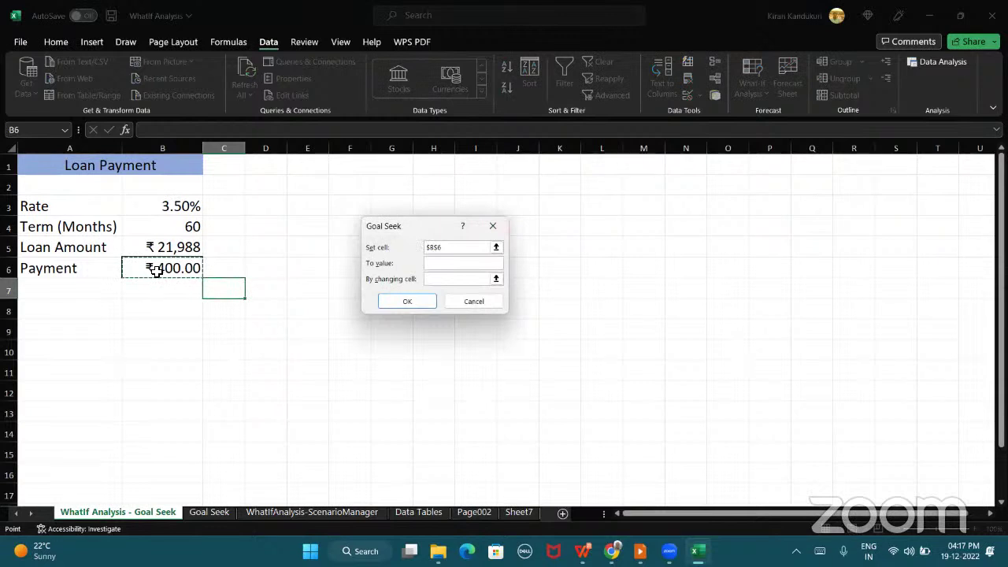
click(440, 263)
text(500)
click(439, 279)
click(438, 279)
click(171, 233)
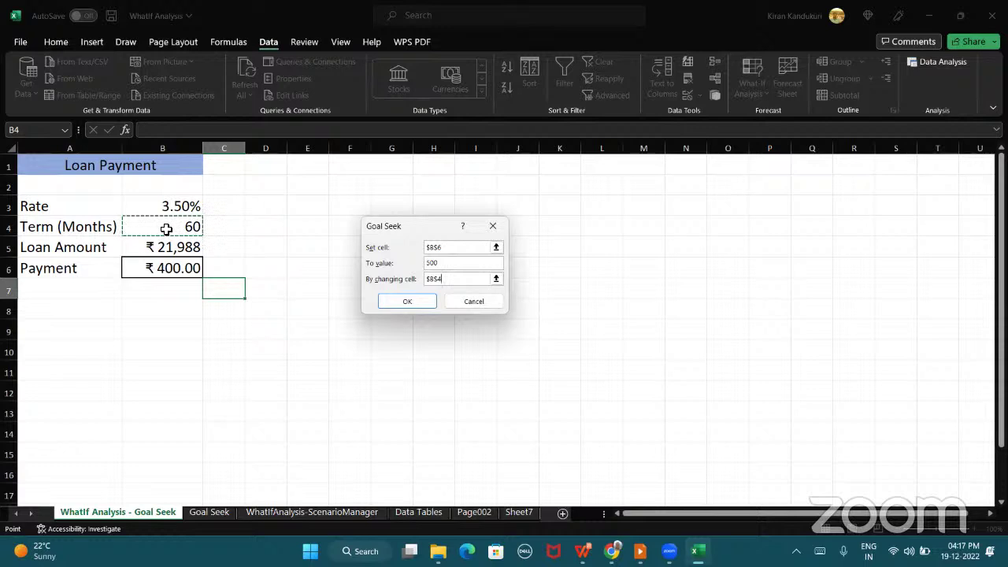
click(408, 304)
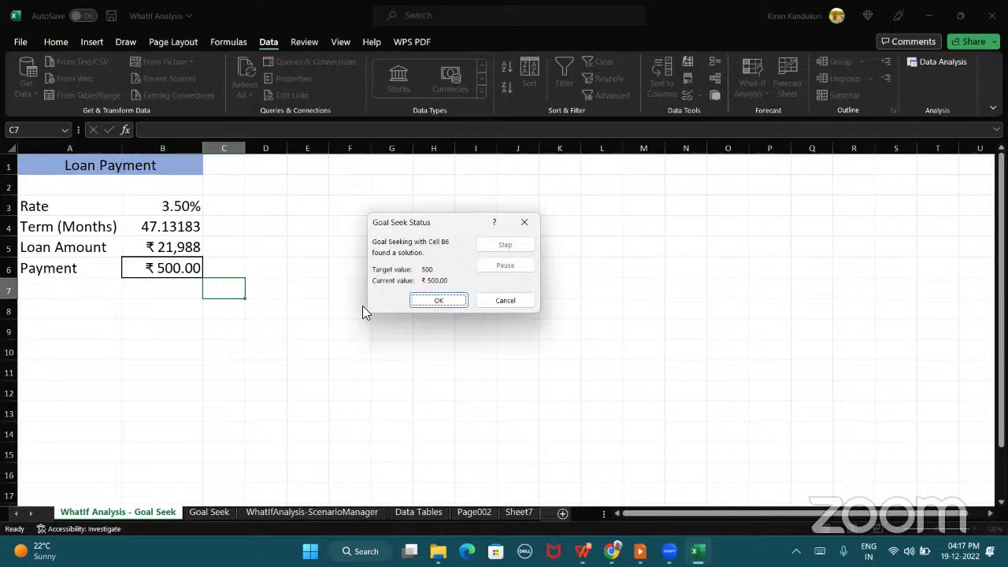
click(432, 301)
click(225, 378)
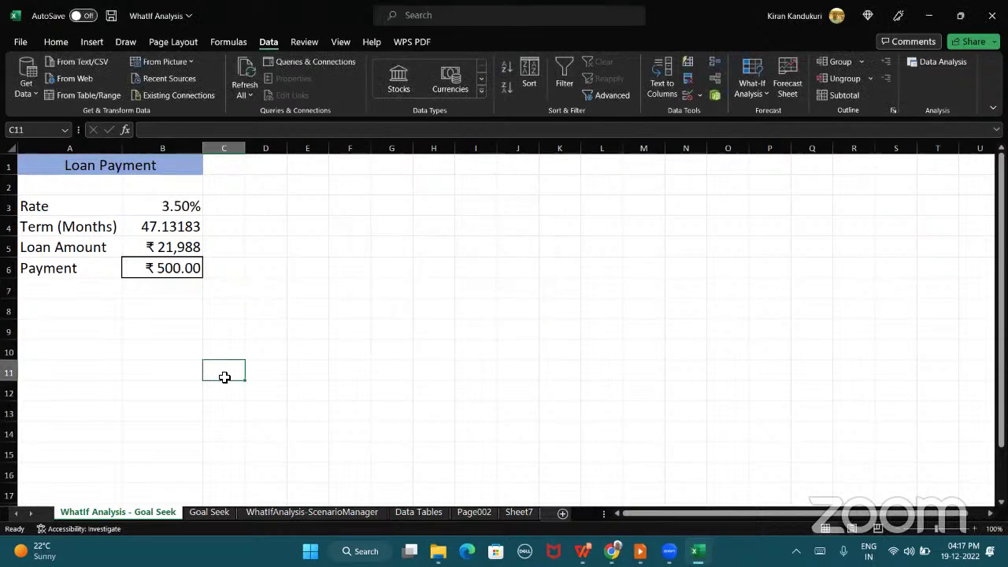
Undo the two earlier Goal Seek results, then Goal Seek B6 to 500 by changing B4
key(ctrl+z)
key(ctrl+z)
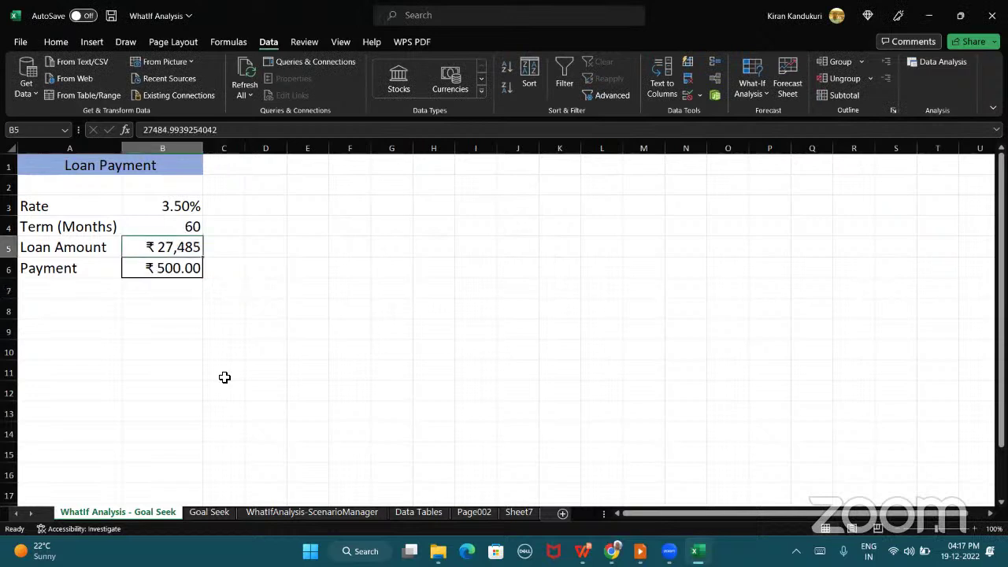
key(ctrl+z)
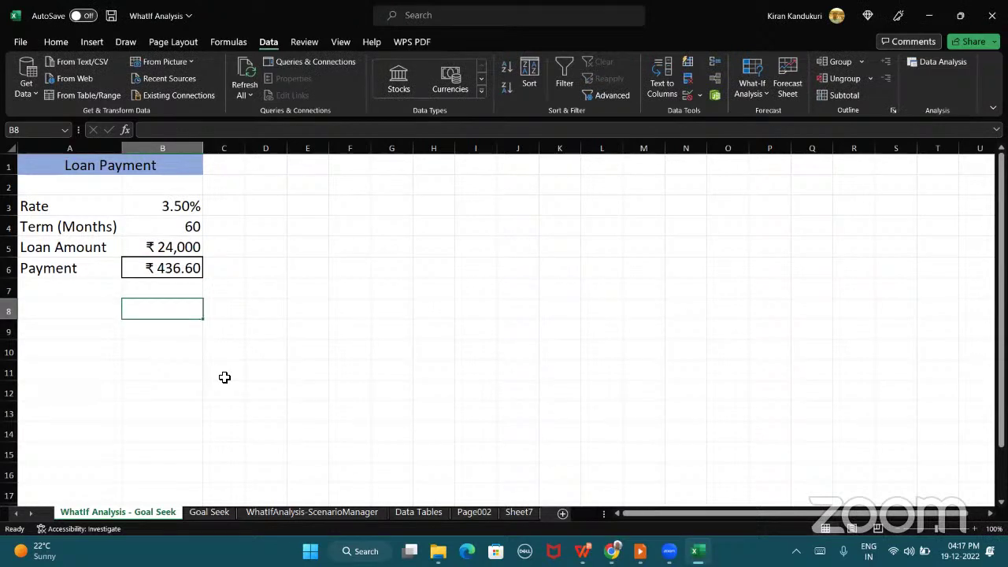
click(766, 93)
click(771, 129)
click(166, 272)
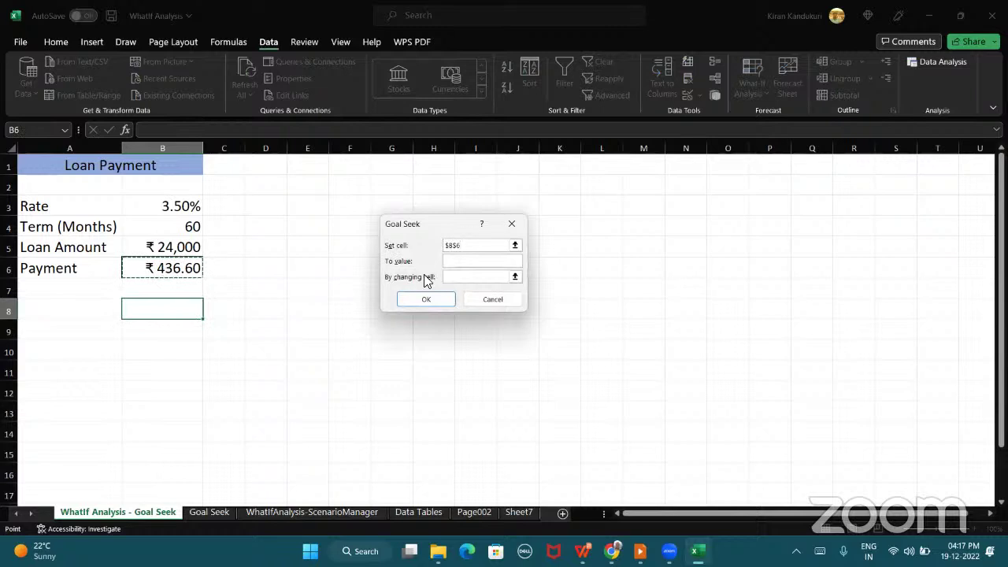
click(450, 261)
text(500)
click(456, 278)
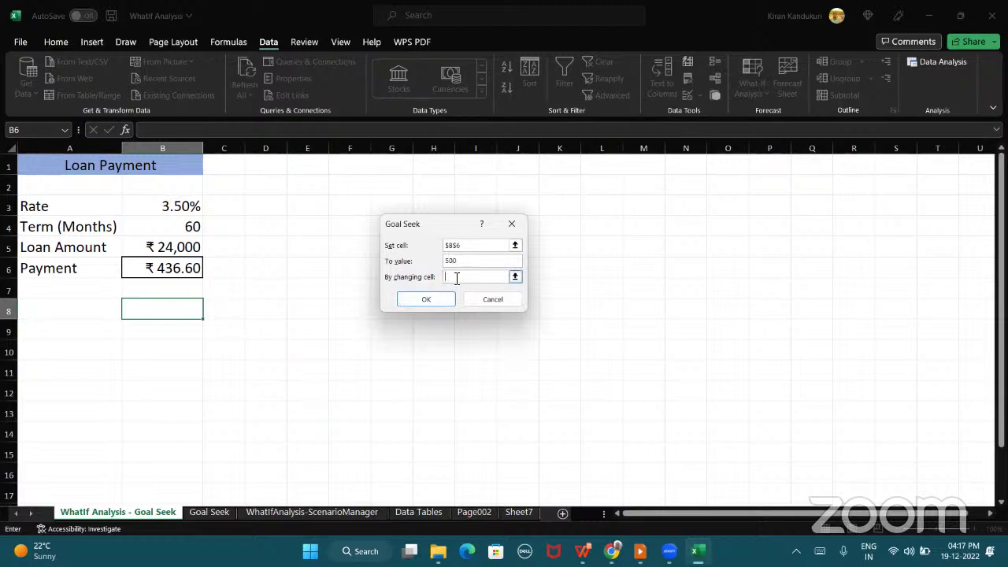
click(180, 226)
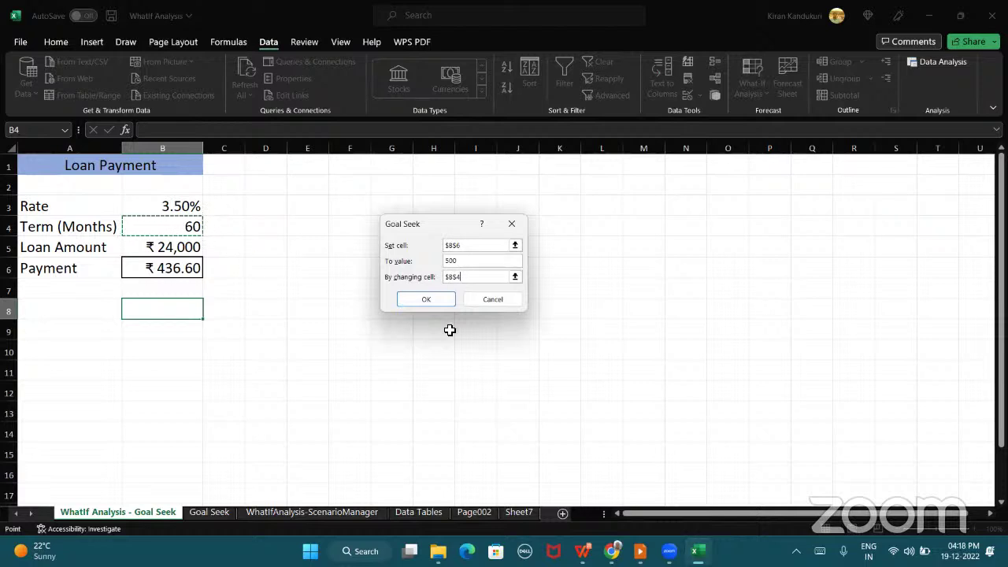
click(430, 296)
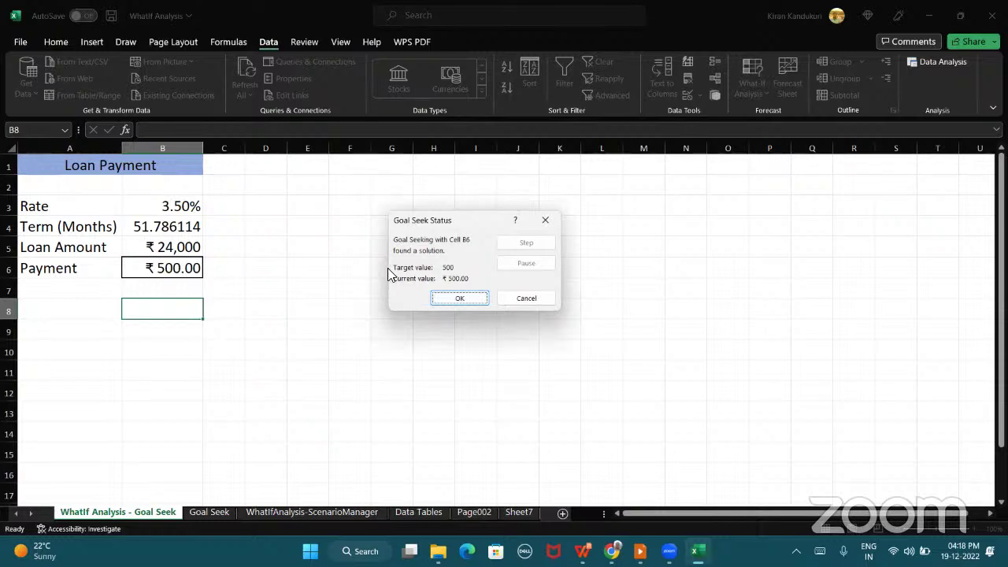
click(459, 298)
Check the payment formula in B6 and the new 51.786114-month term in B4
click(453, 304)
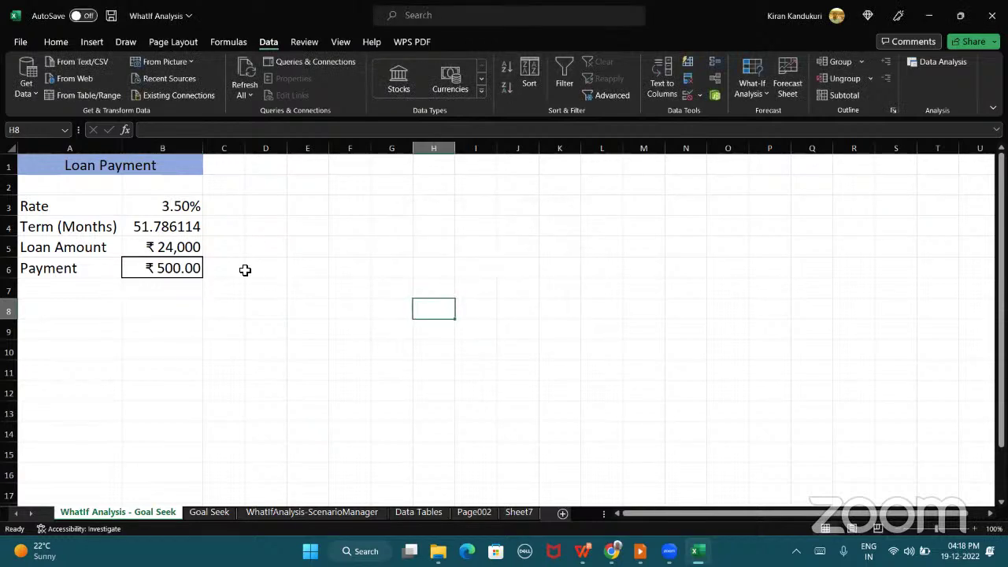
click(181, 288)
click(182, 268)
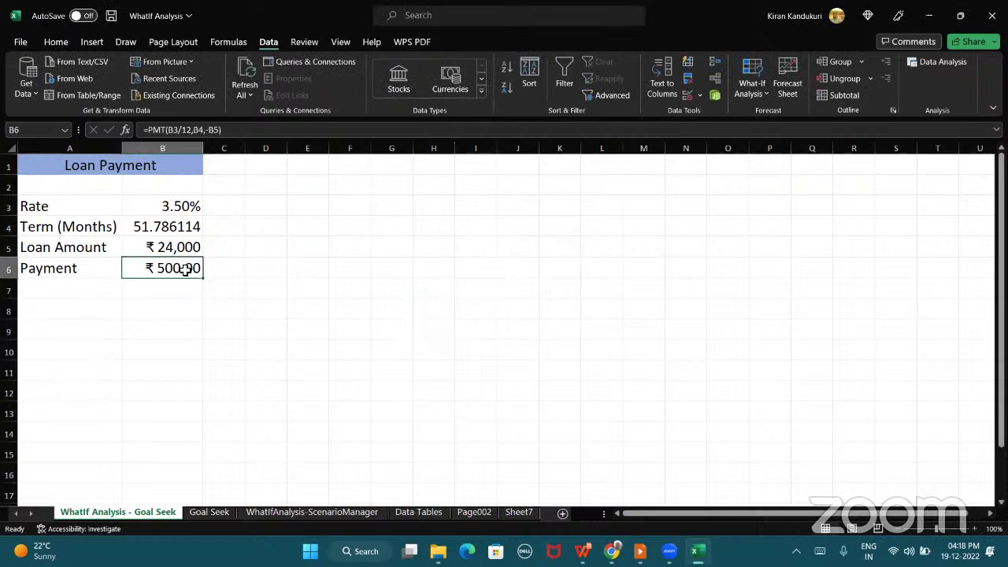
click(187, 226)
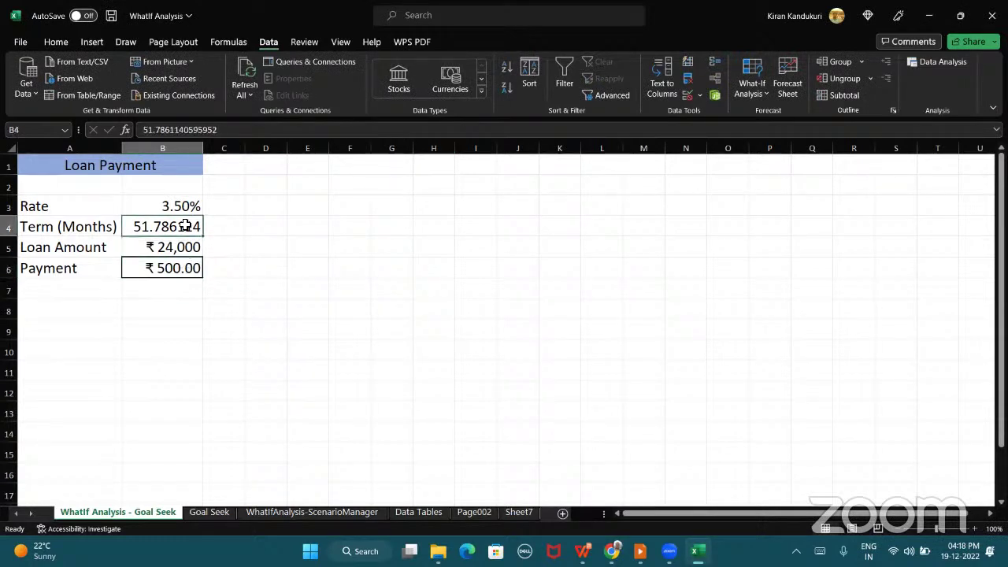
click(181, 329)
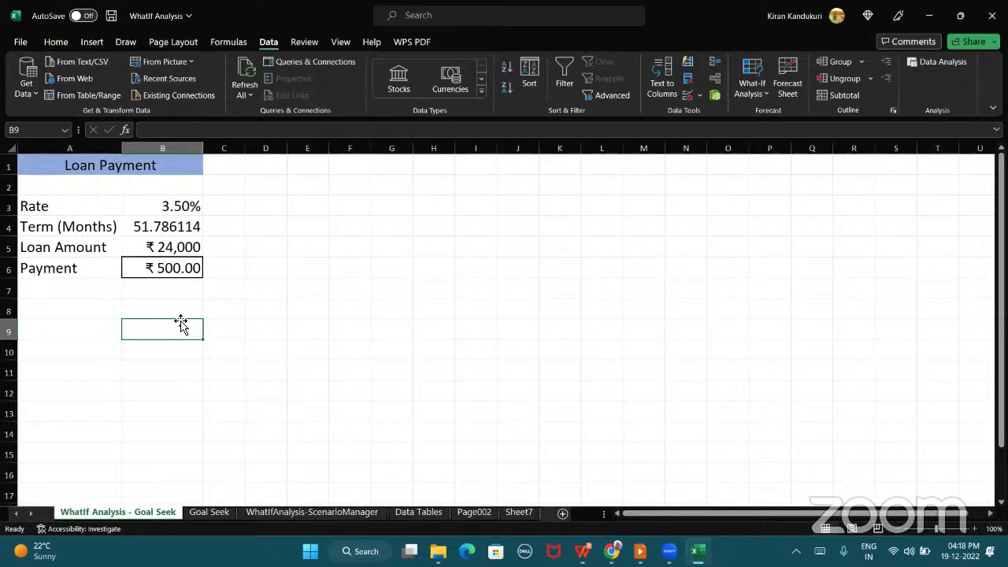
Open the Goal Seek sheet and review the salaries A2:A10 and the 20% Increase % in G2
click(209, 512)
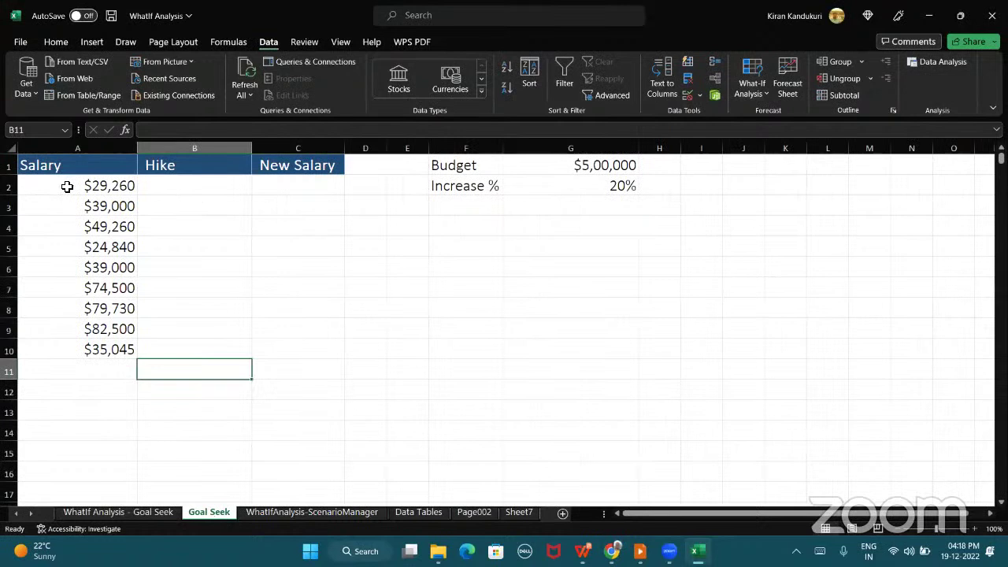
drag(67, 186, 78, 349)
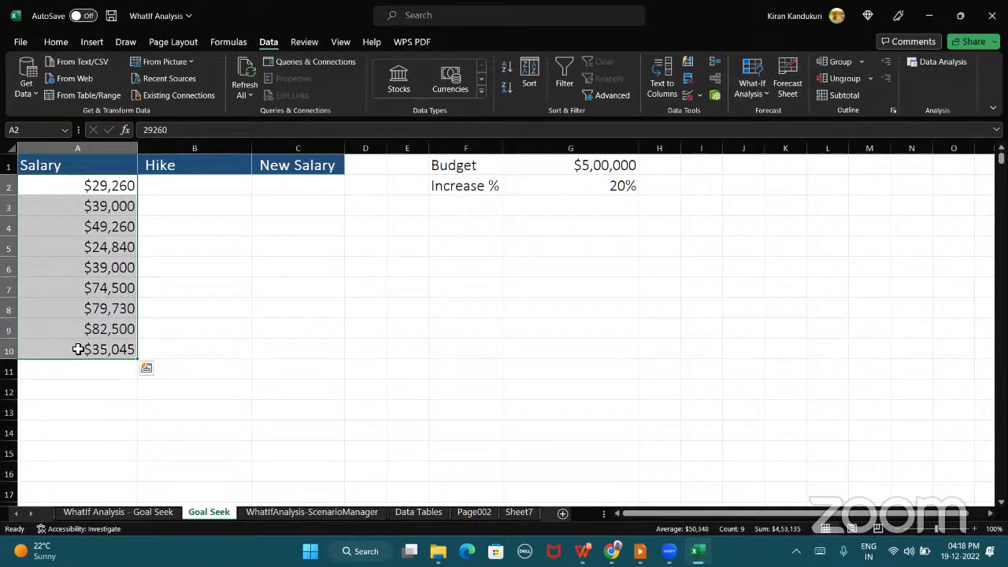
click(78, 349)
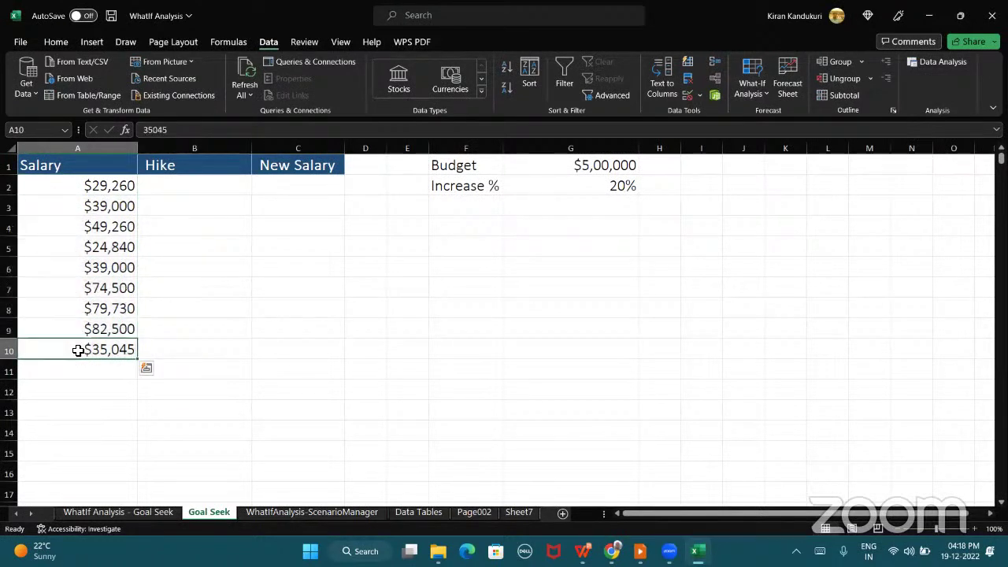
click(163, 189)
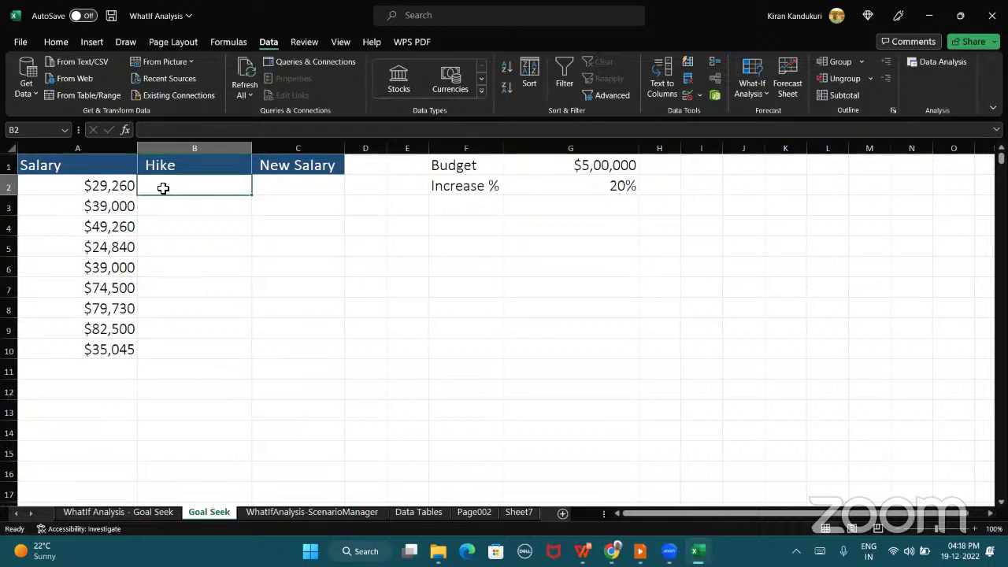
click(559, 185)
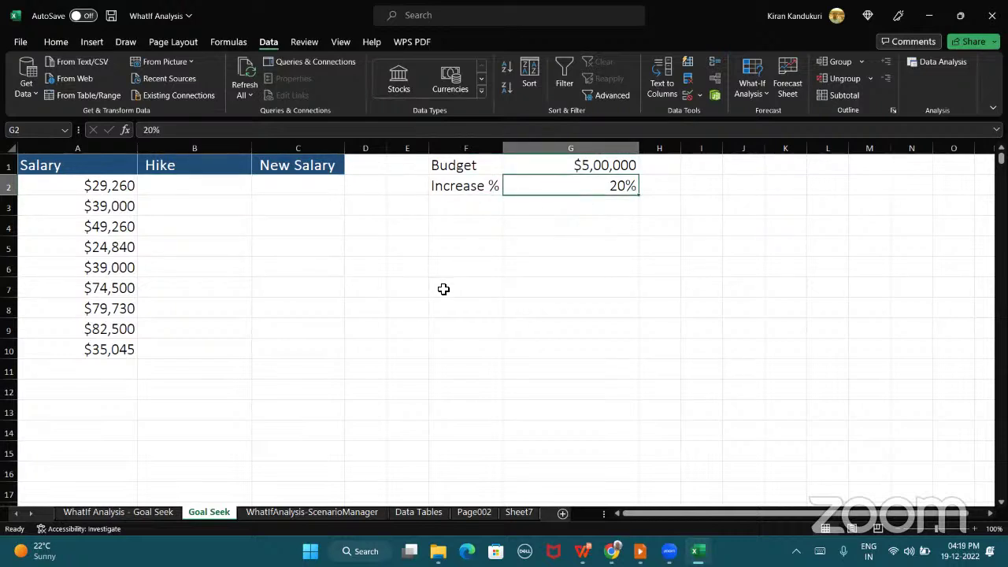
click(201, 188)
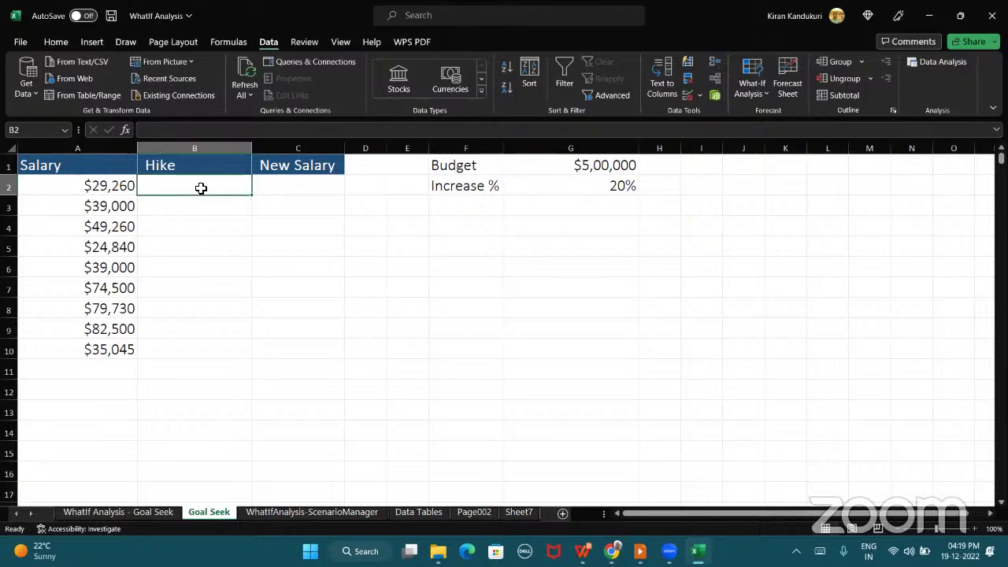
Enter the hike formula =A2*$G$2 in B2
text(=)
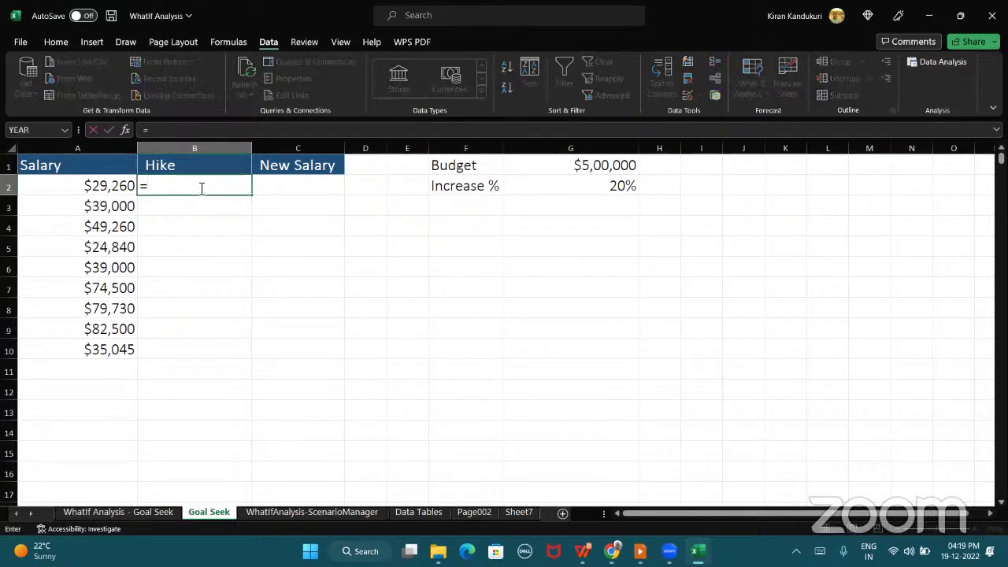
click(83, 185)
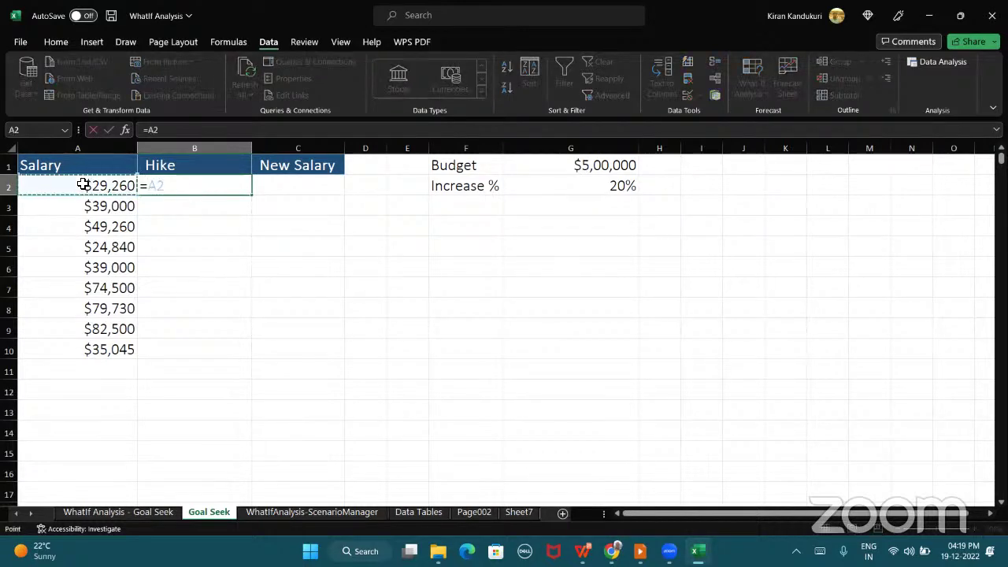
text(*)
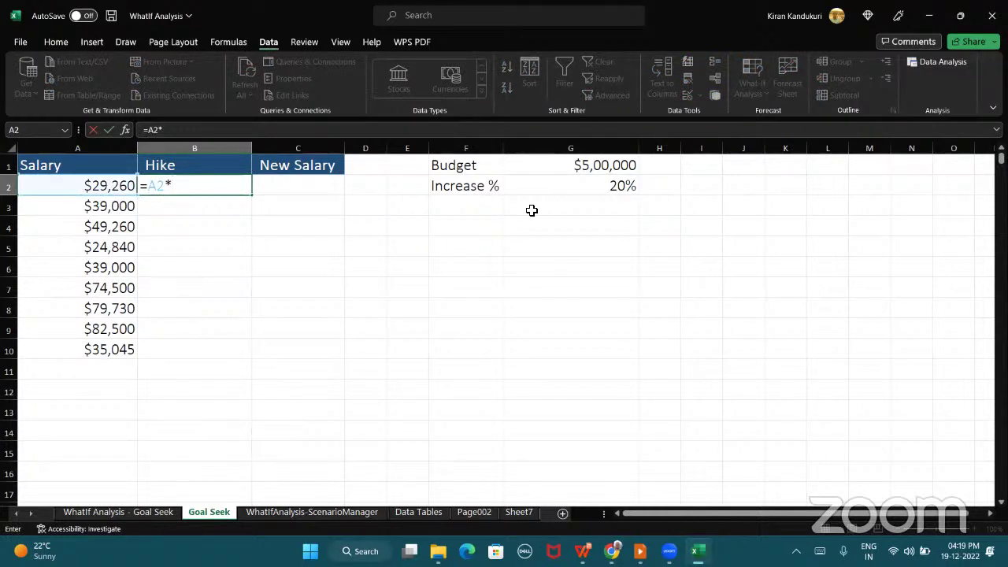
click(554, 187)
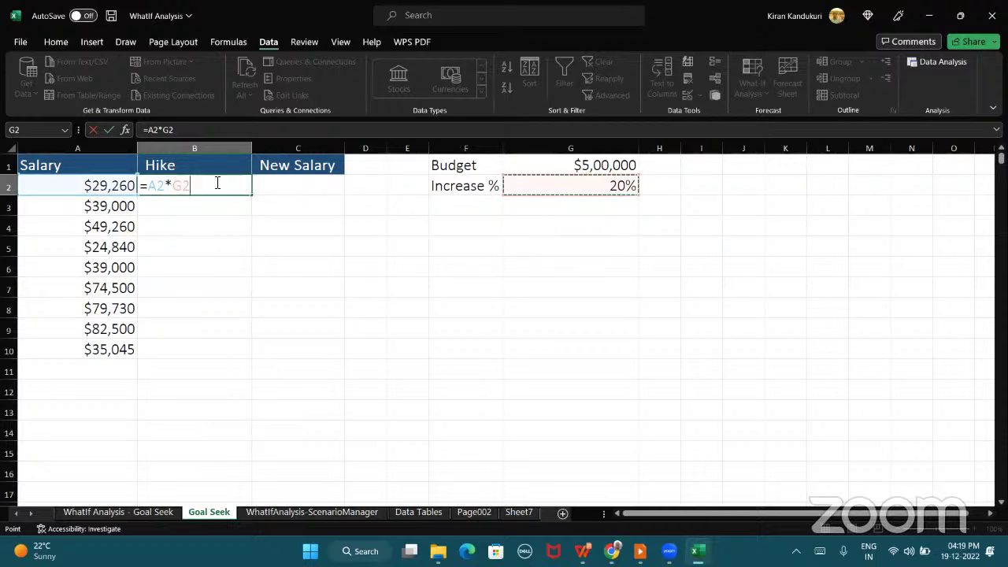
click(181, 185)
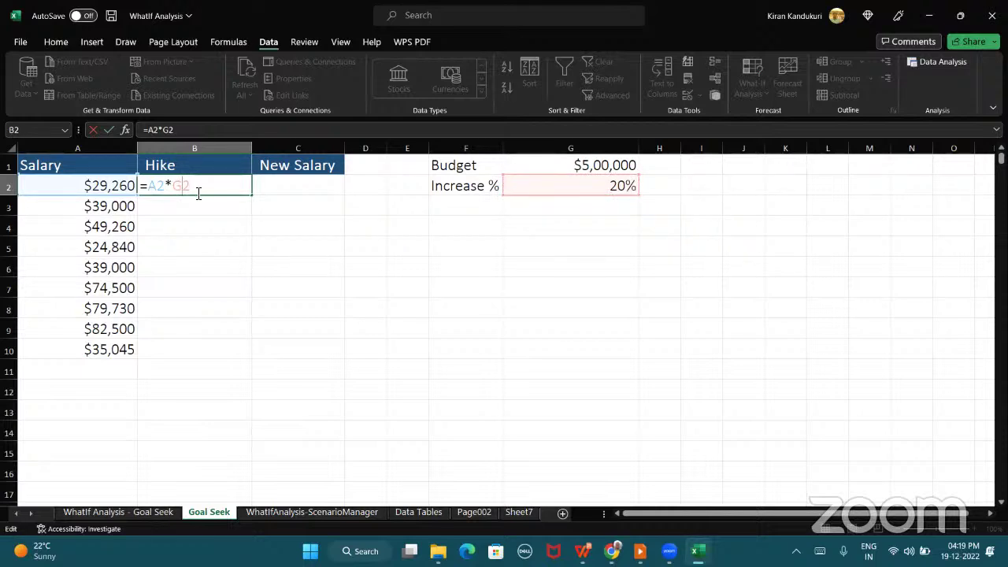
key(F4)
click(219, 184)
key(Return)
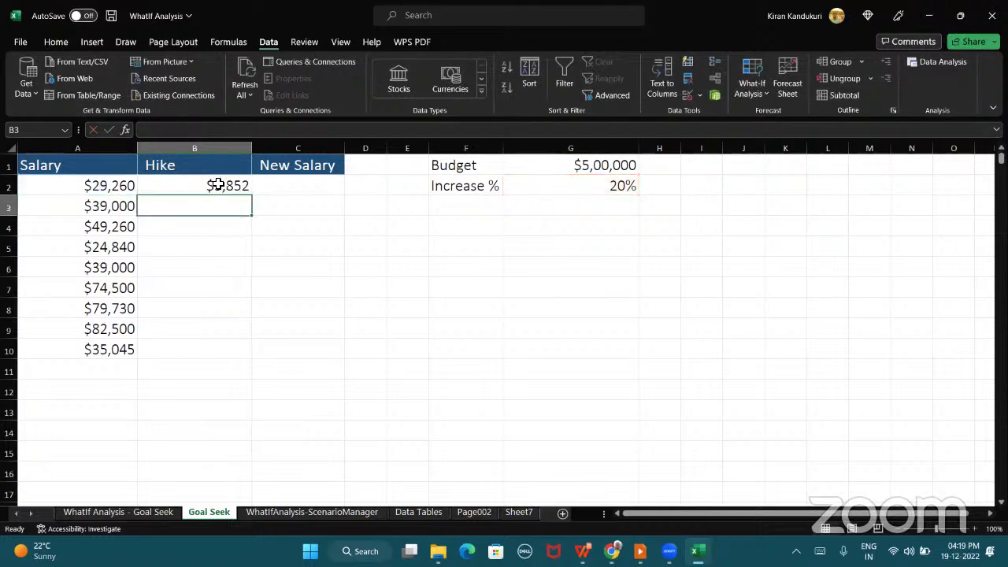
Copy the hike formula down through B10 and review the computed hikes
click(65, 189)
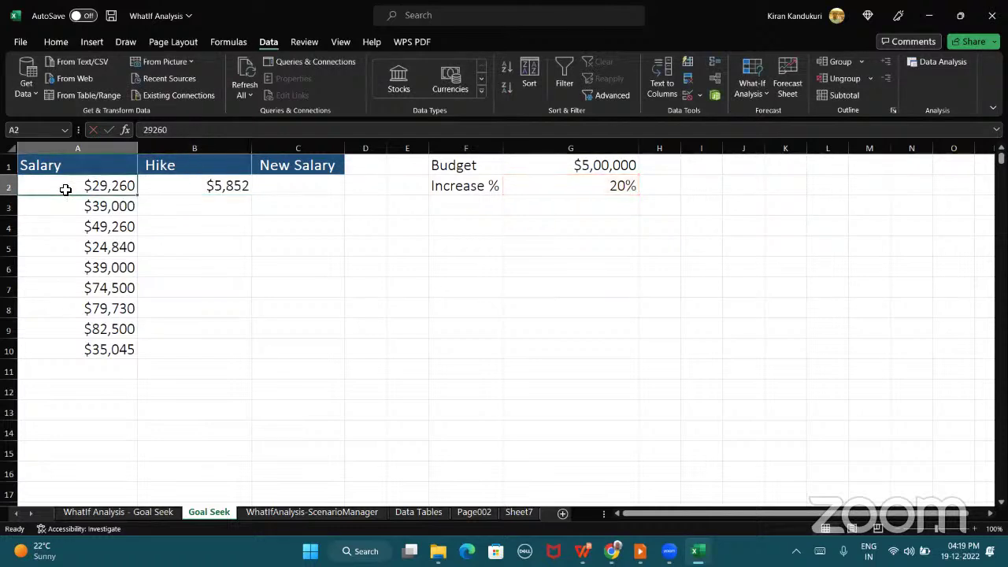
click(546, 185)
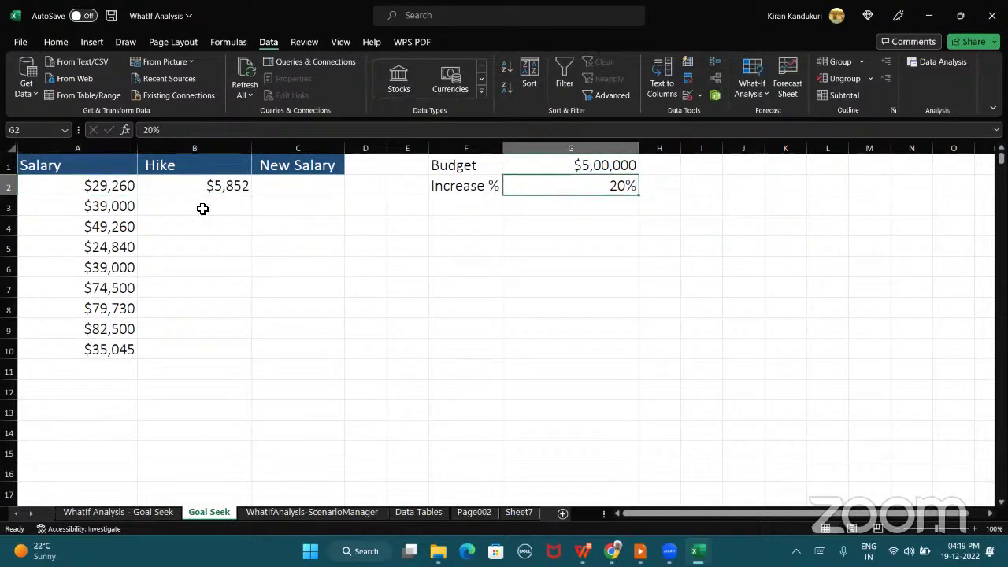
click(189, 187)
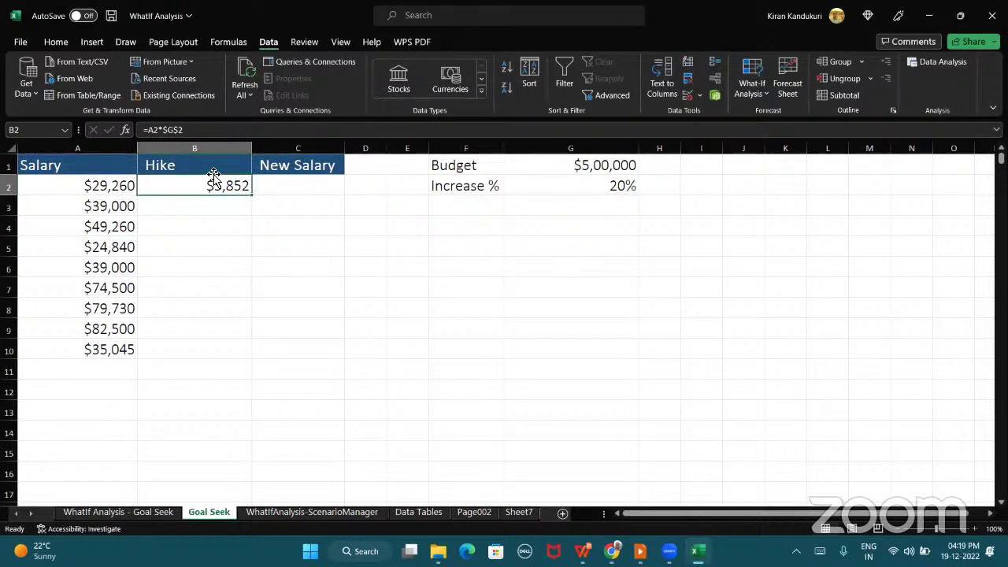
double_click(251, 195)
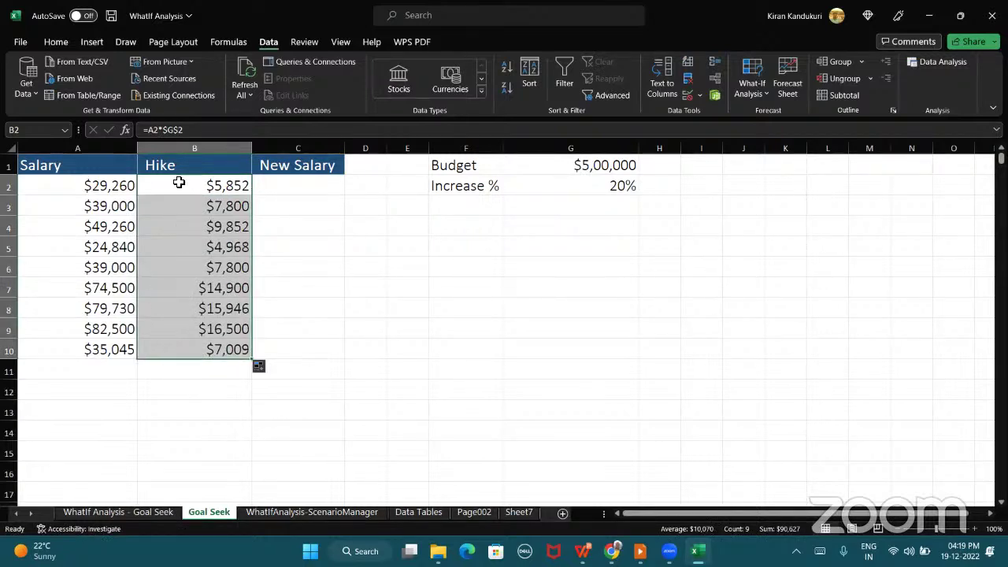
drag(178, 184, 183, 346)
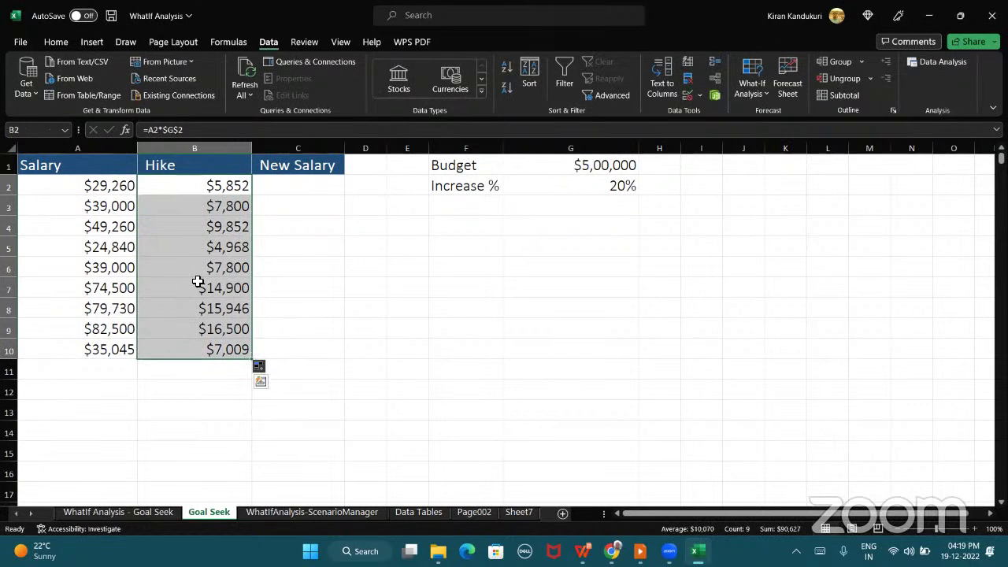
click(581, 191)
Enter the new salary formula =A2+B2 in C2
click(226, 191)
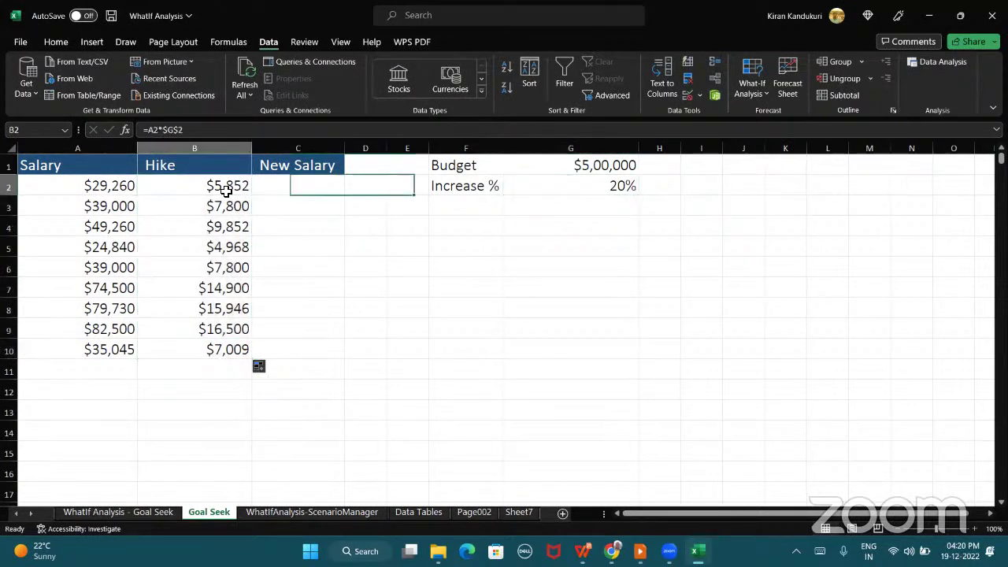
drag(226, 191, 229, 351)
click(297, 189)
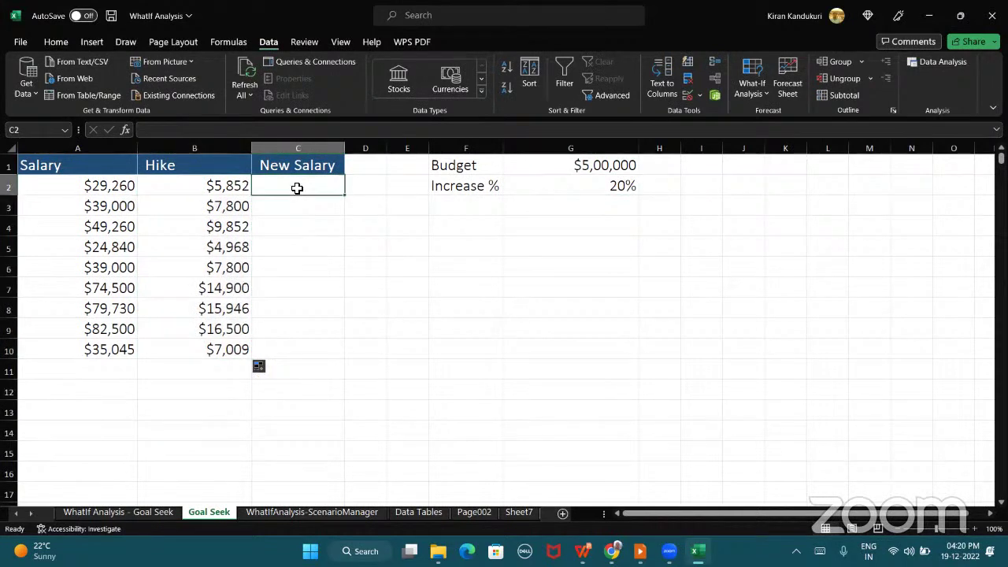
text(=)
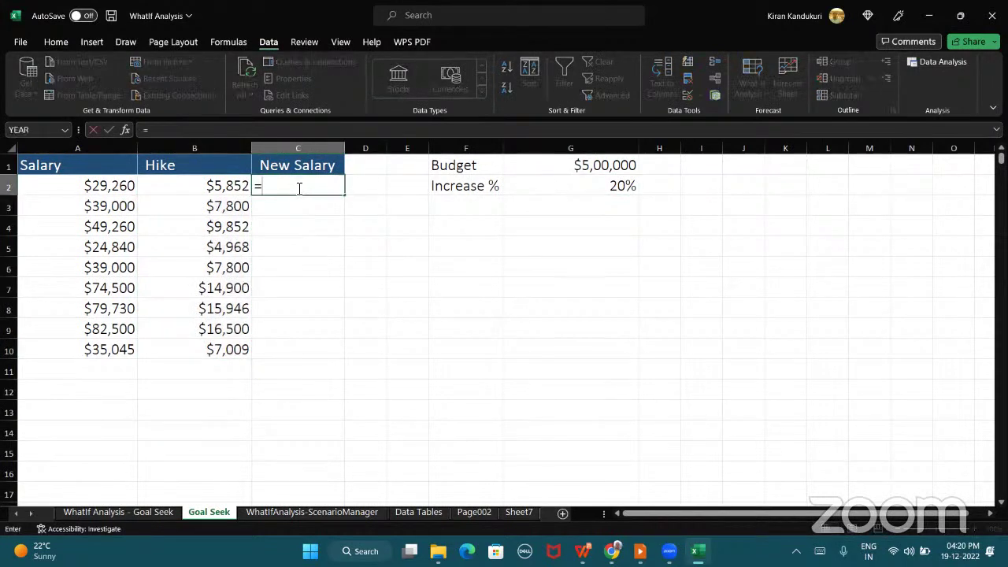
click(62, 185)
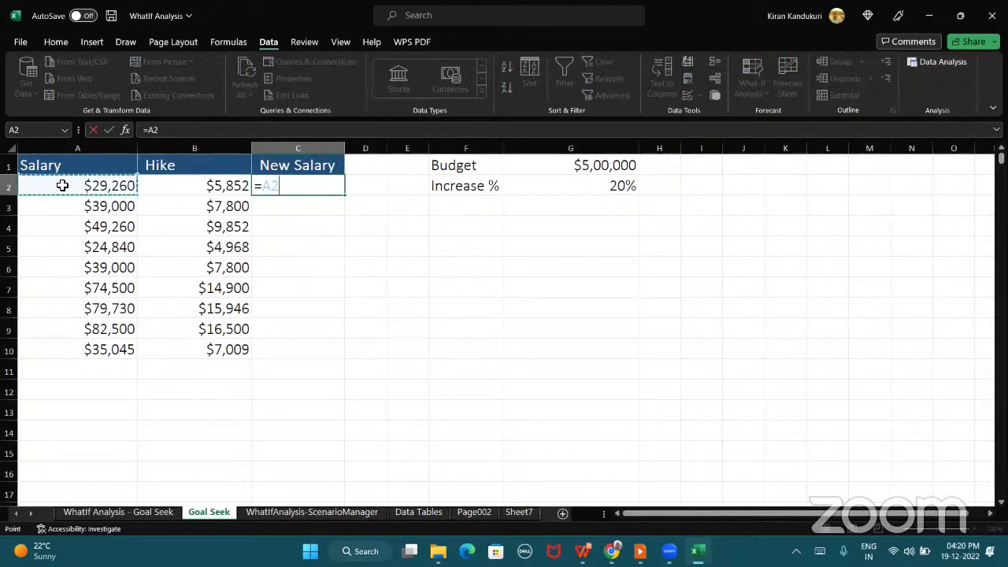
text(+)
click(189, 186)
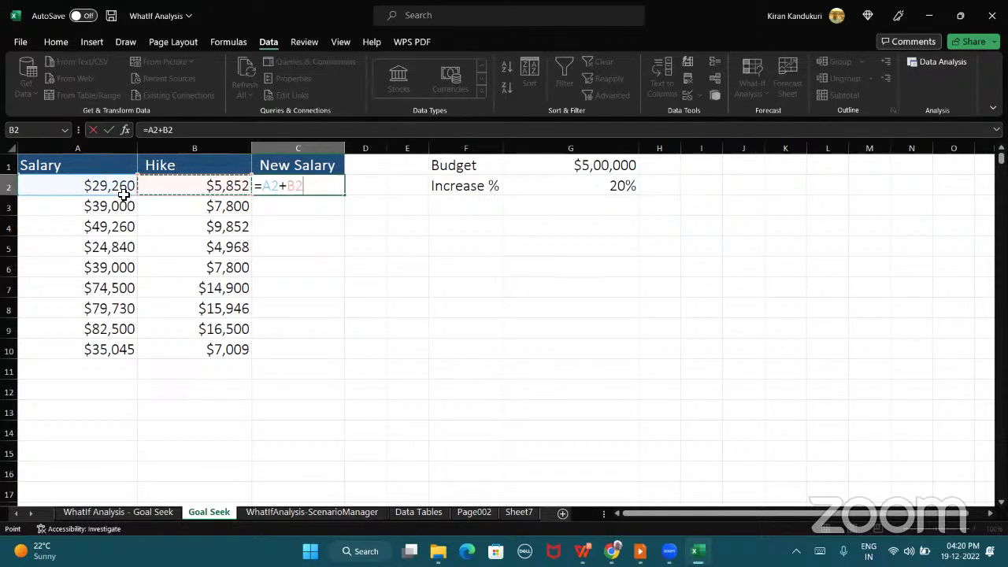
key(Return)
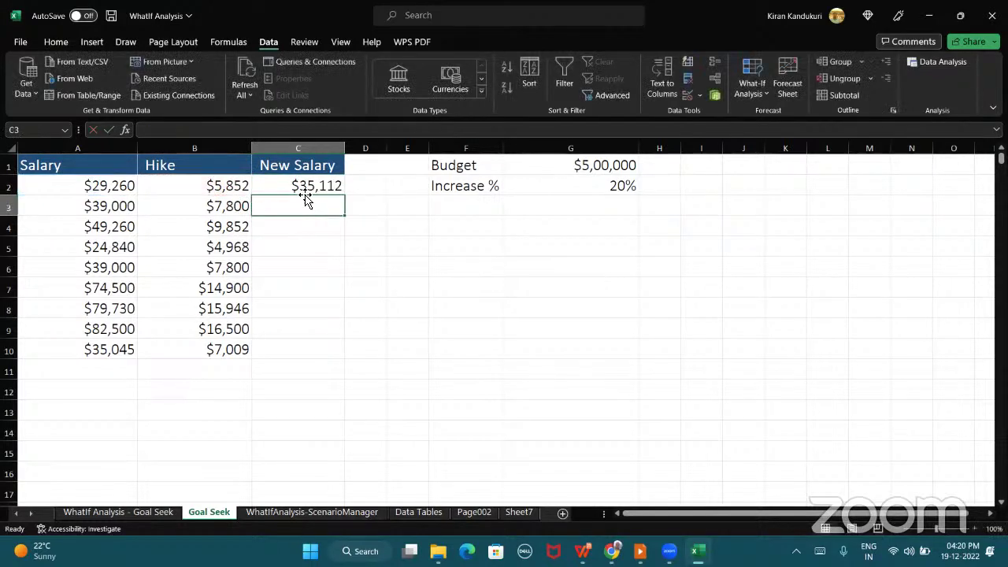
Fill the new salary formula down to C10 and spot-check C3, C4 and C6
click(331, 188)
double_click(343, 195)
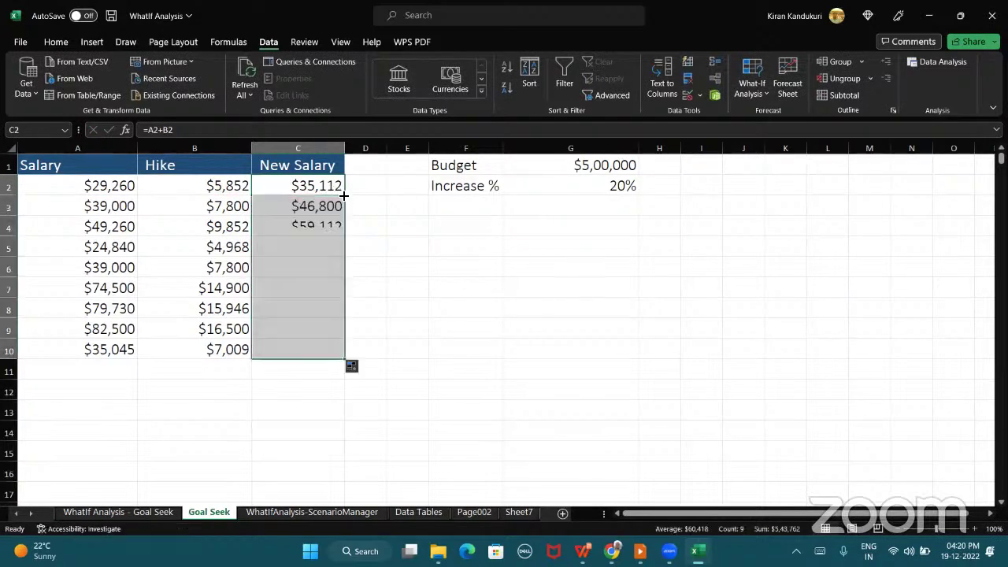
drag(92, 208, 146, 204)
click(151, 207)
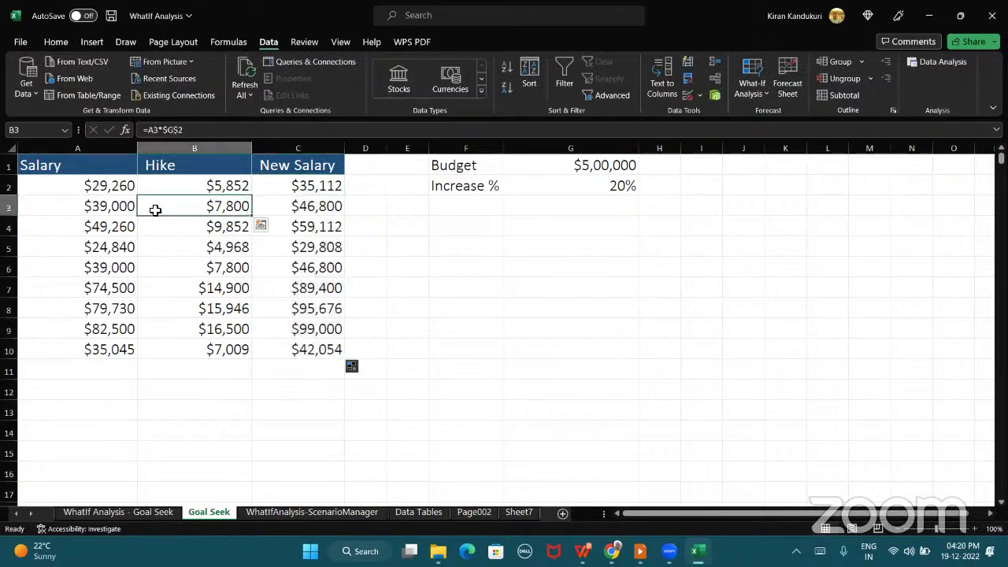
click(273, 204)
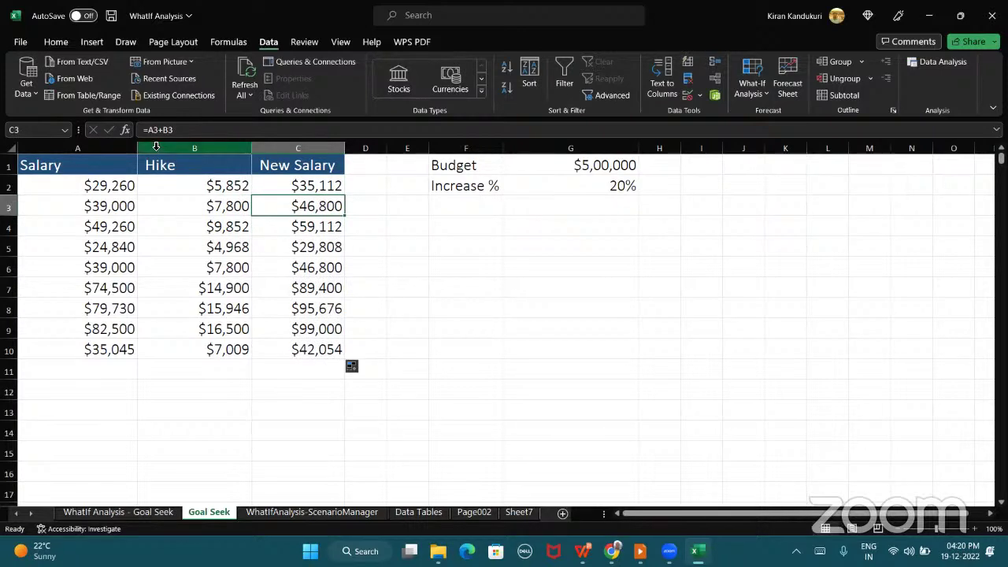
click(277, 226)
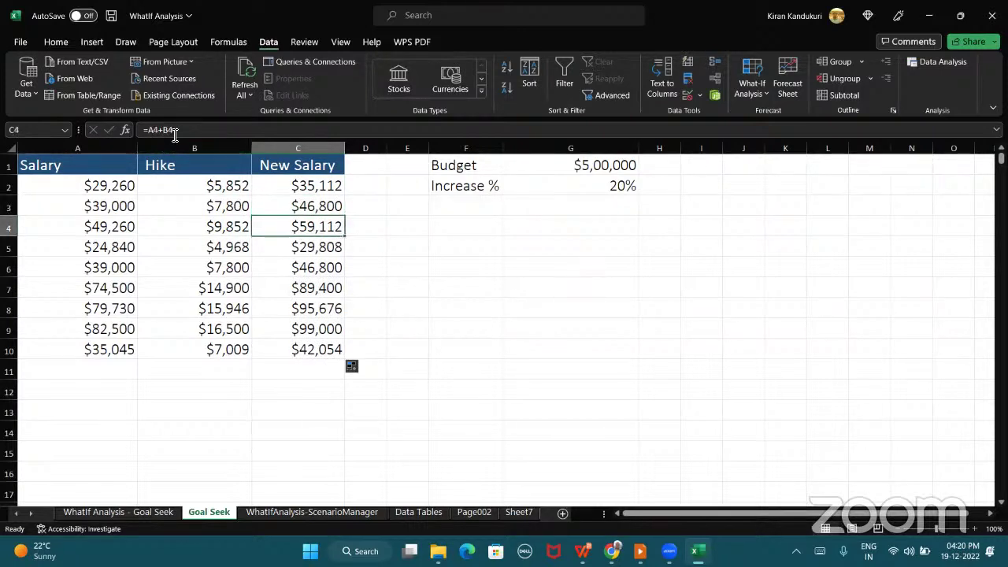
click(280, 270)
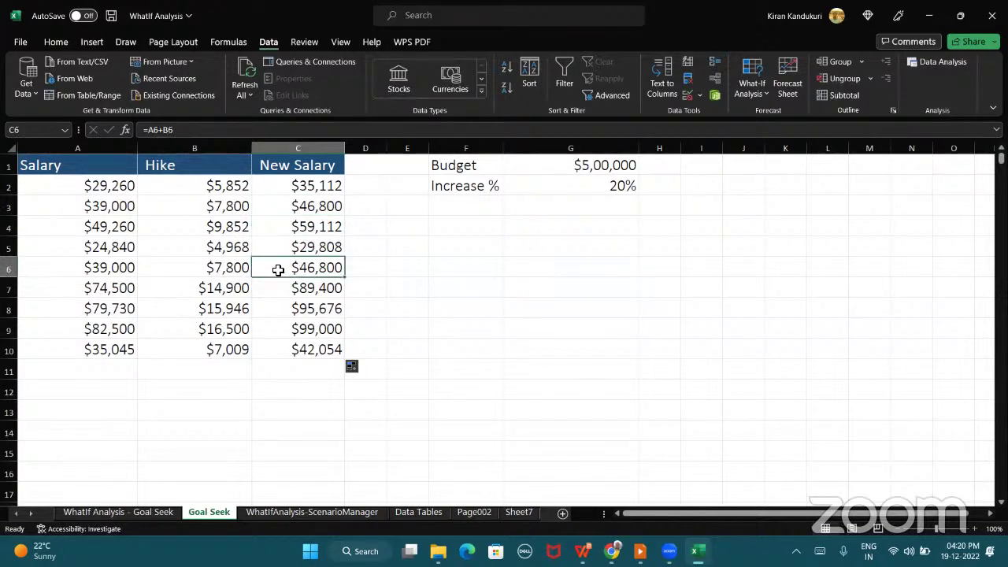
click(290, 377)
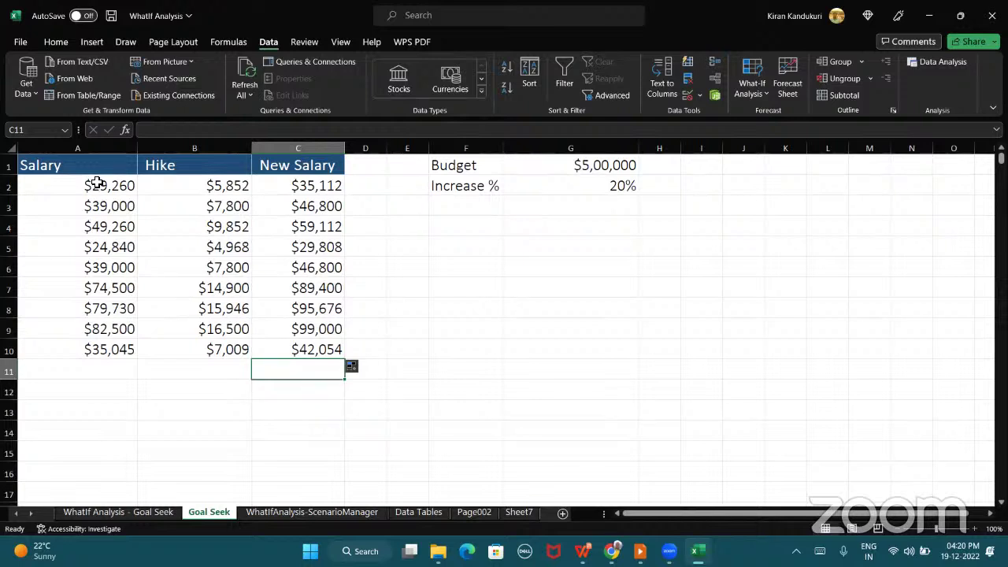
Total the salaries in A11 with =SUM(A2:A10)
drag(94, 186, 105, 352)
click(48, 367)
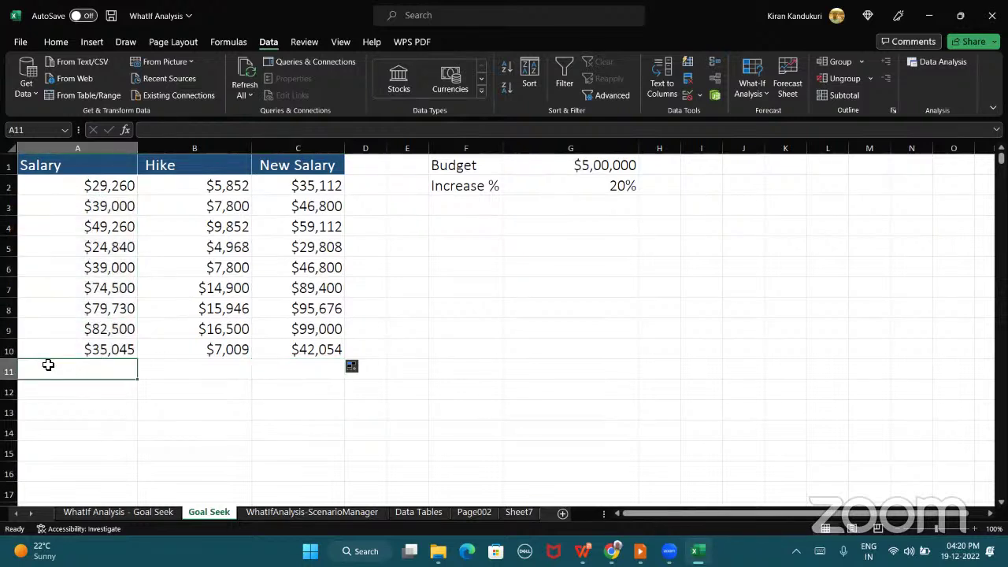
text(=s)
key(BackSpace)
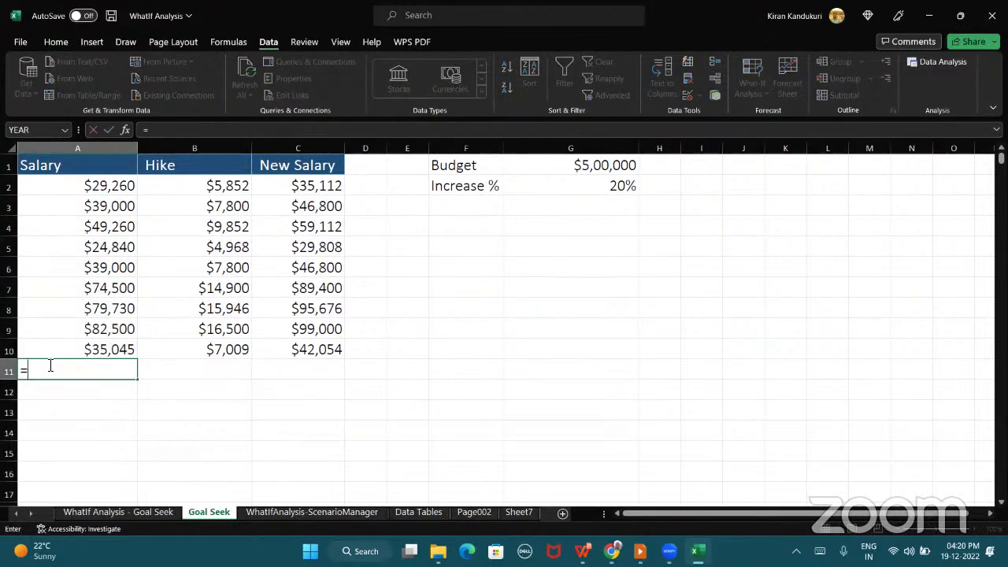
text(sumO)
key(BackSpace)
text(()
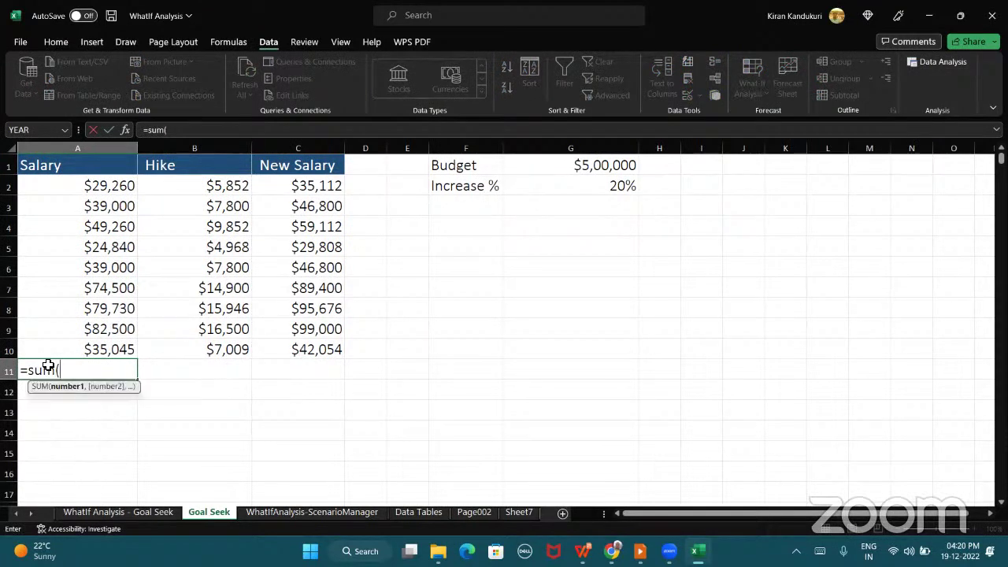
click(70, 187)
drag(71, 218, 70, 347)
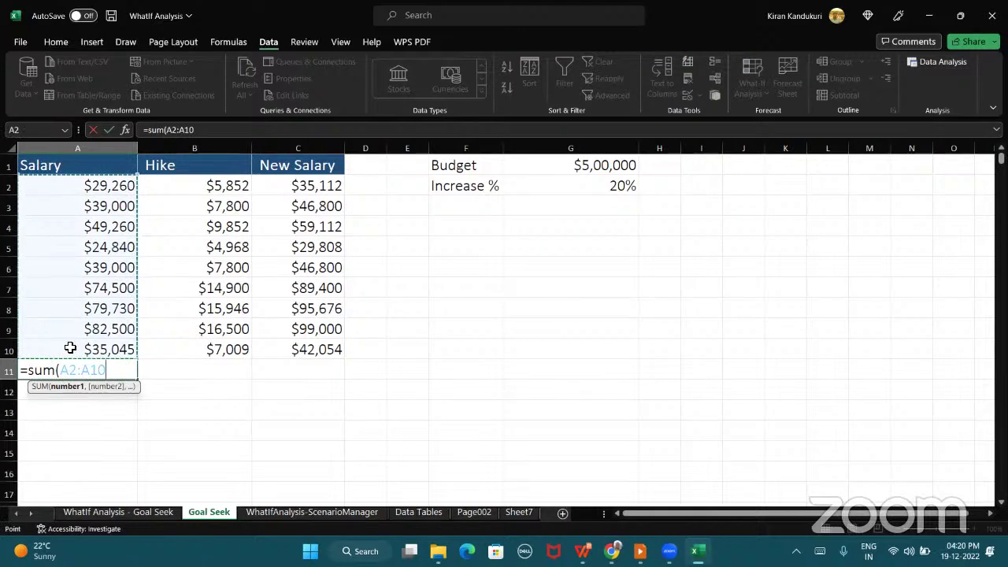
text())
key(Return)
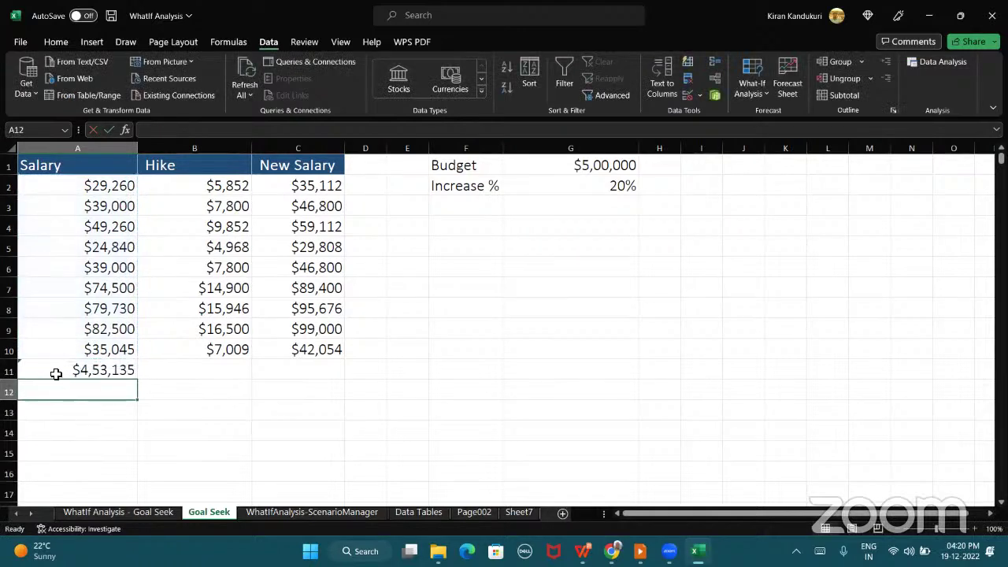
click(56, 375)
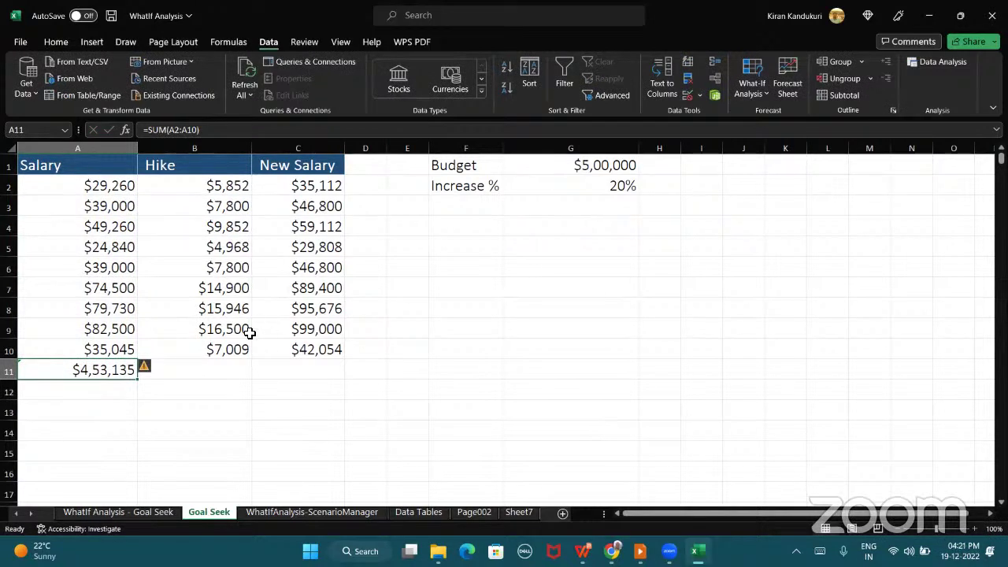
Enter =SUM(C2:C10) in C11, giving a new salary total of $5,43,762
click(283, 368)
text(=)
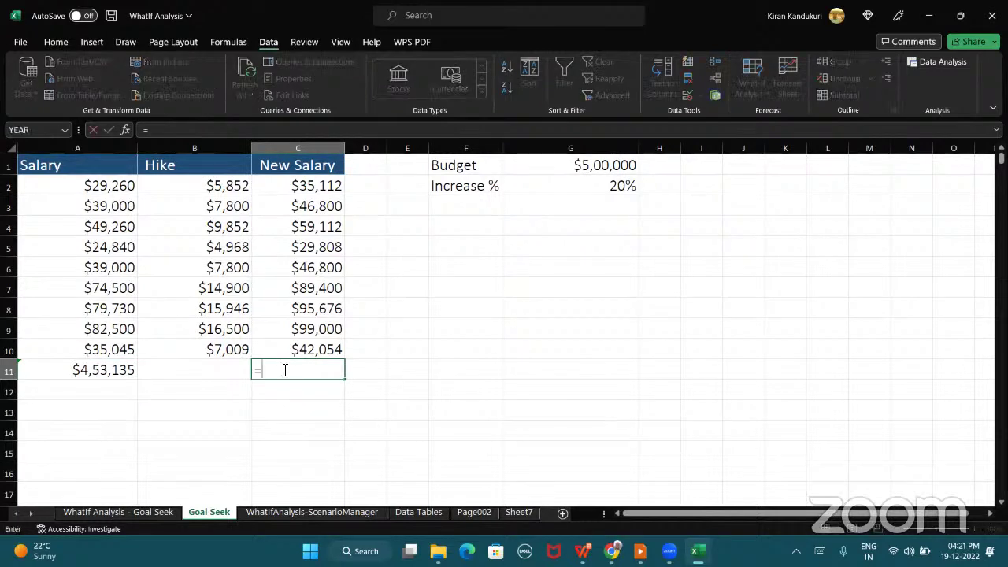
text(sum()
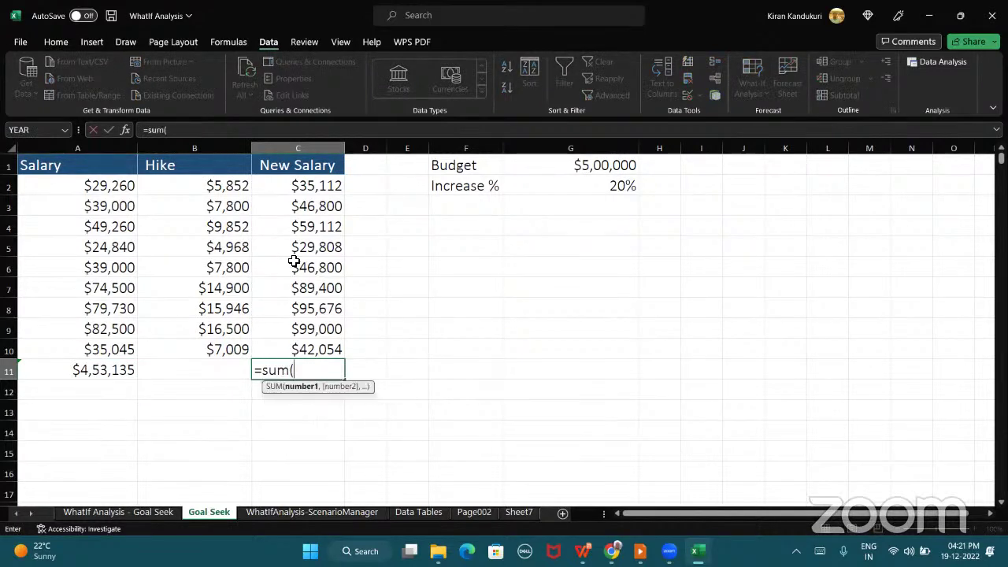
drag(292, 185, 303, 349)
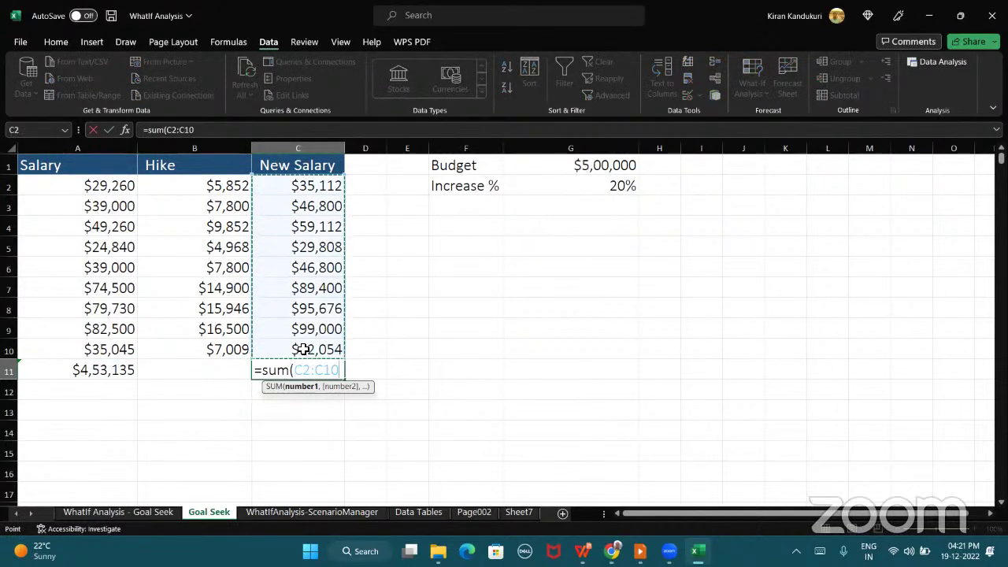
text())
key(Return)
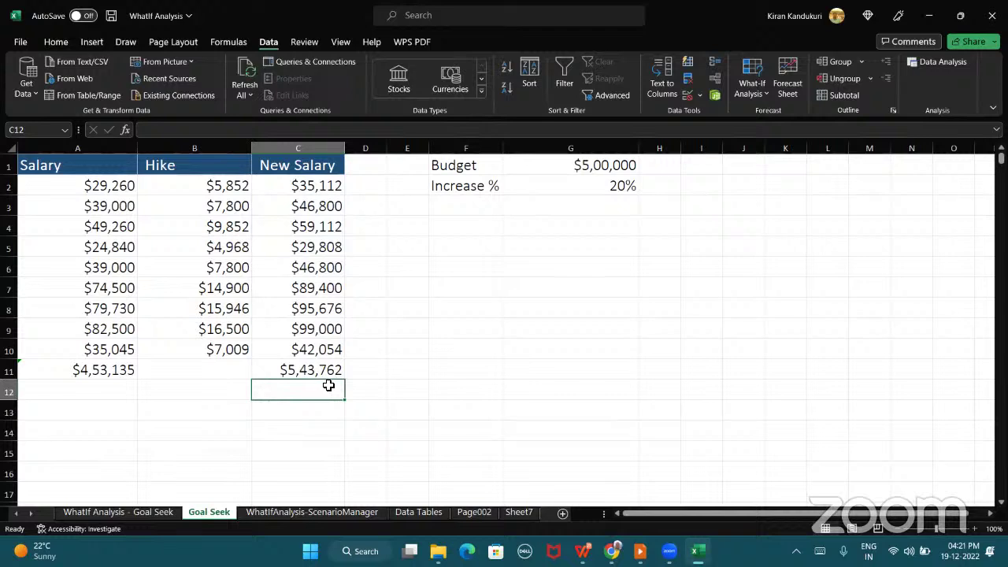
key(Up)
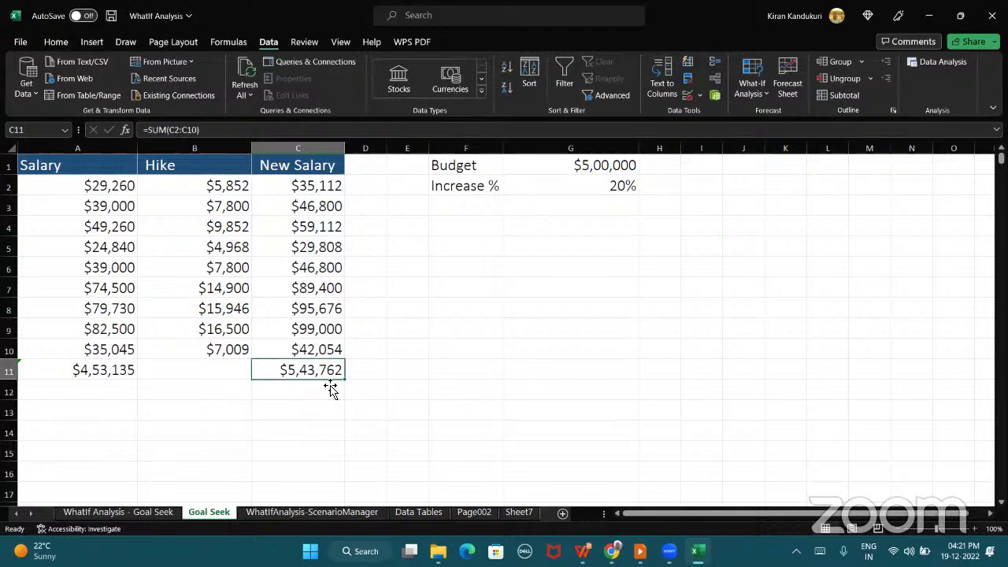
click(539, 166)
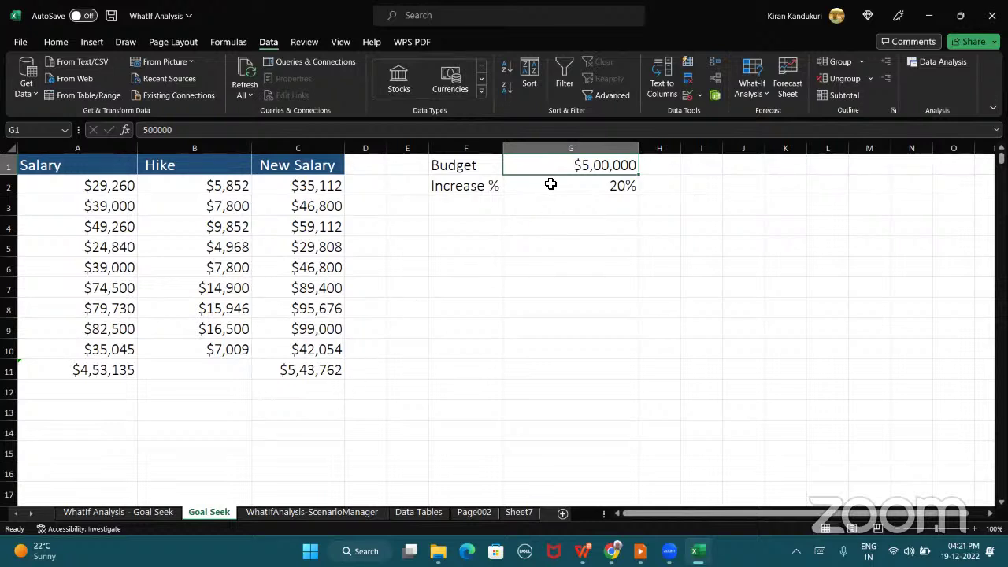
click(550, 184)
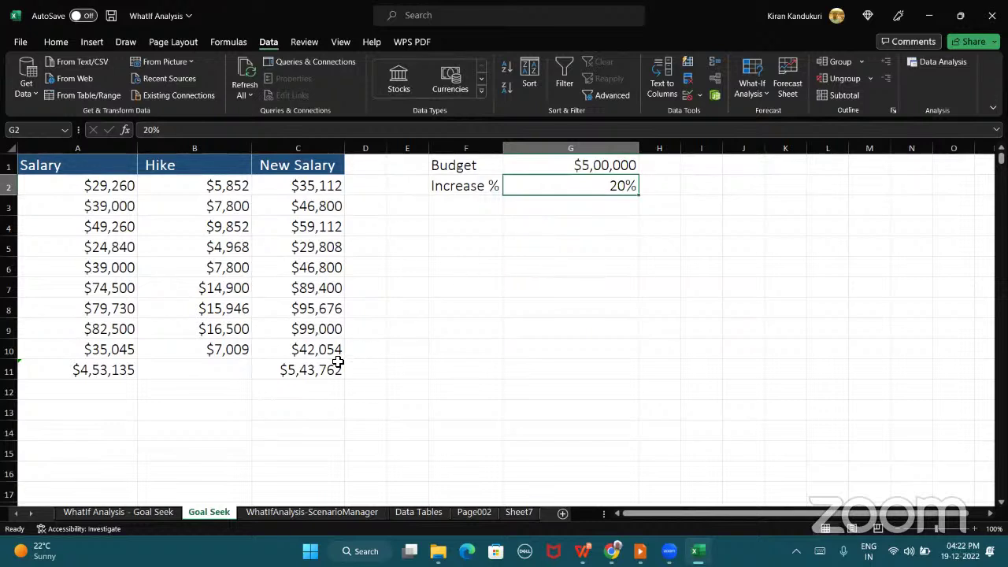
click(326, 372)
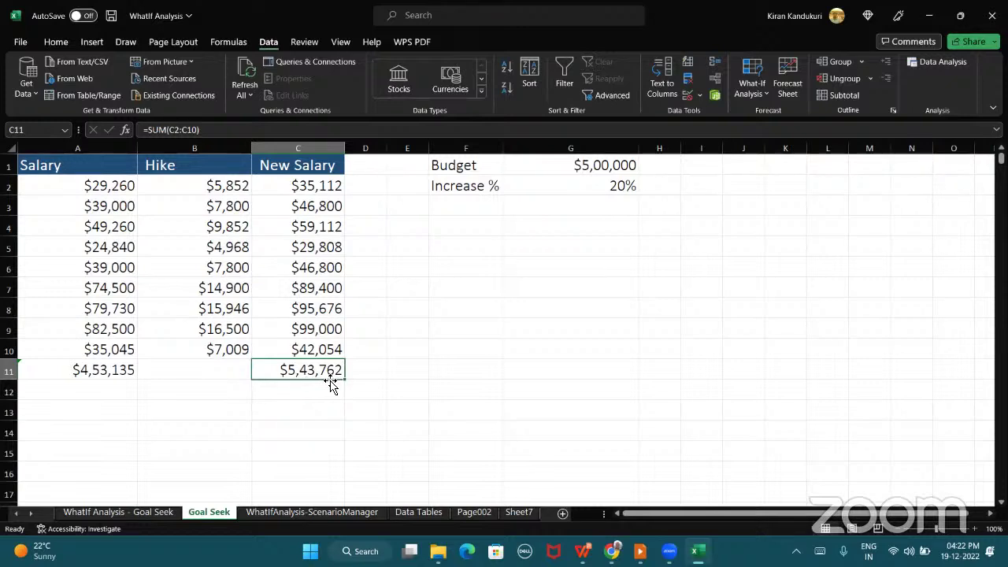
click(561, 169)
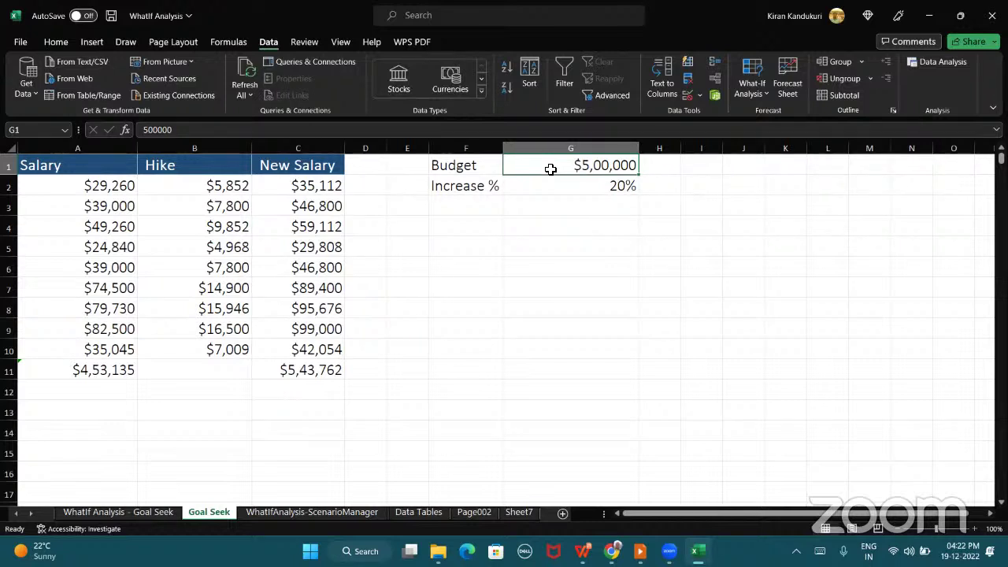
click(560, 184)
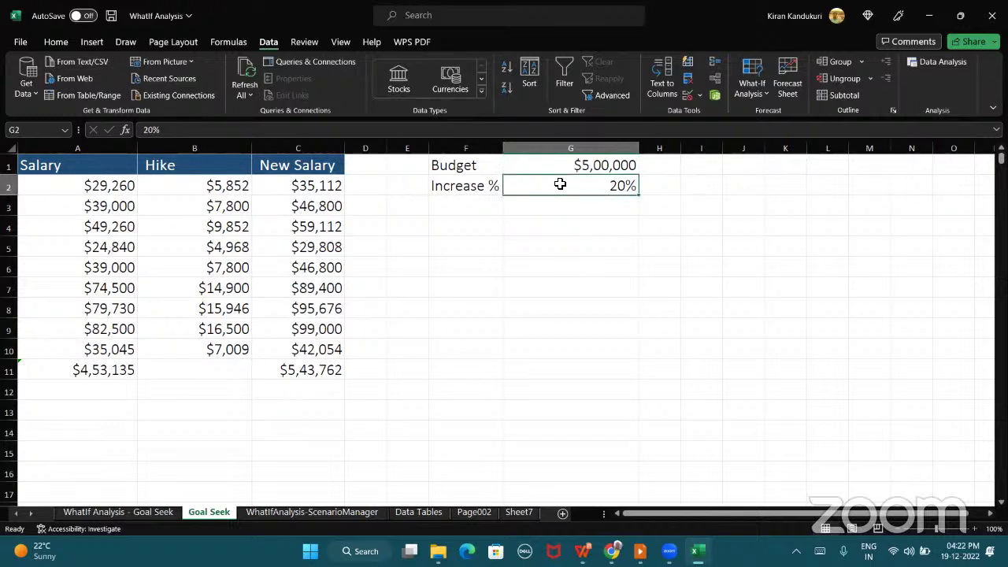
click(324, 371)
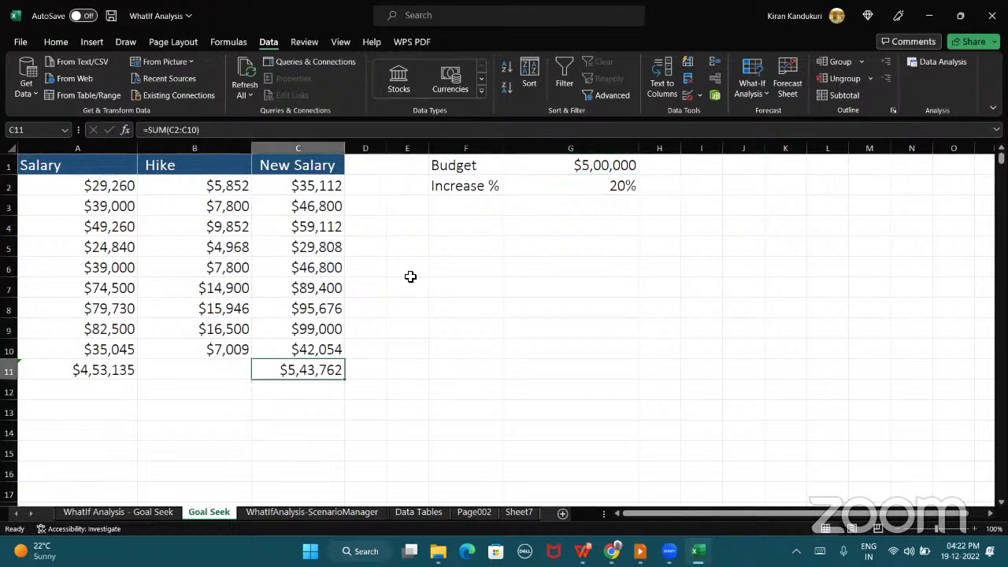
click(570, 165)
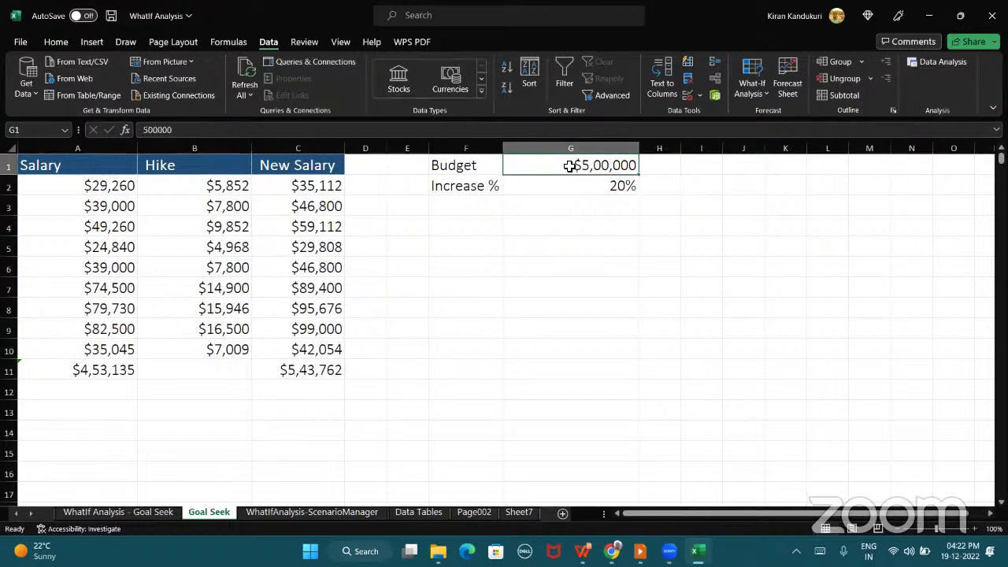
click(333, 371)
click(543, 190)
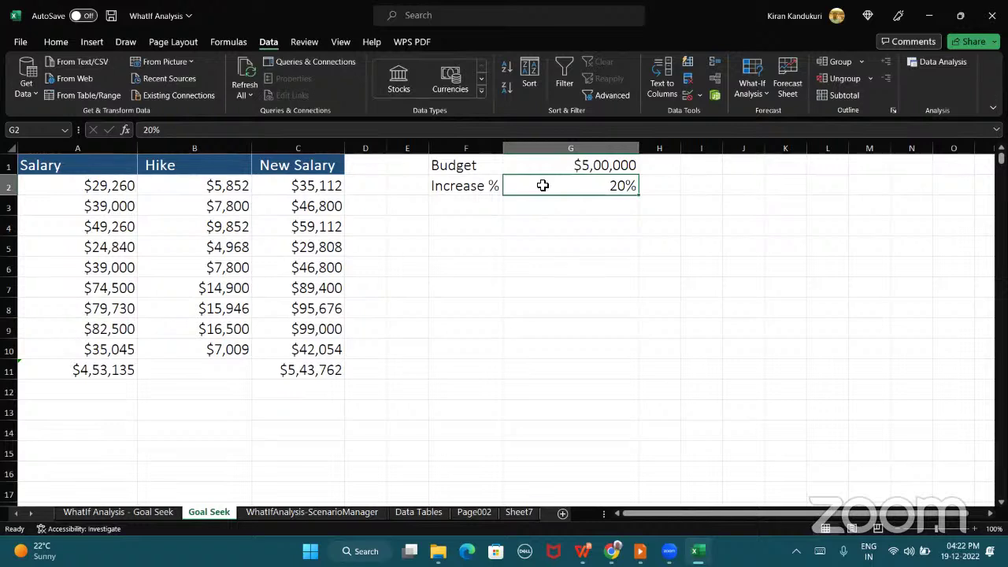
click(315, 376)
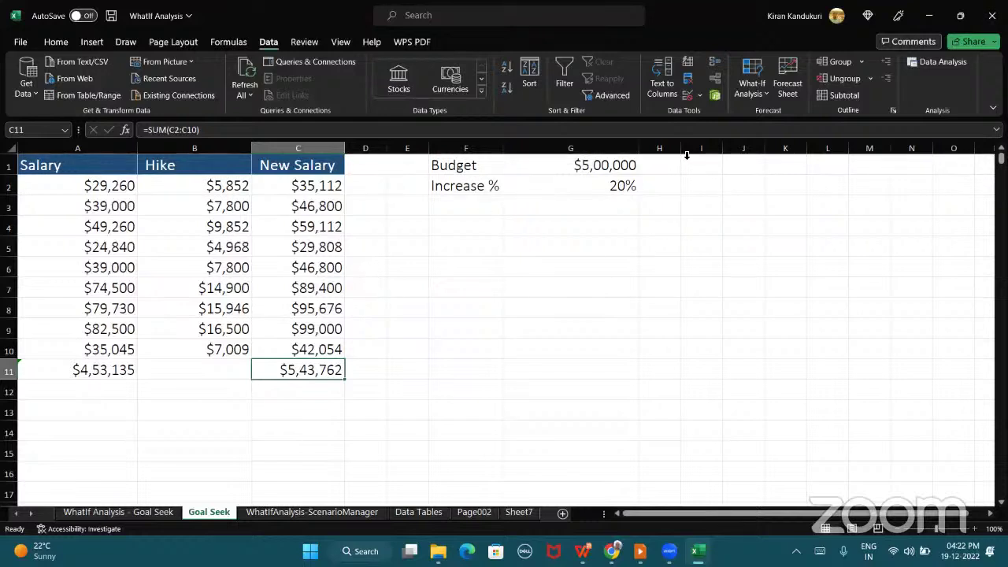
Goal Seek total C11 to 500000 by changing Increase % G2, which becomes 10%
click(765, 94)
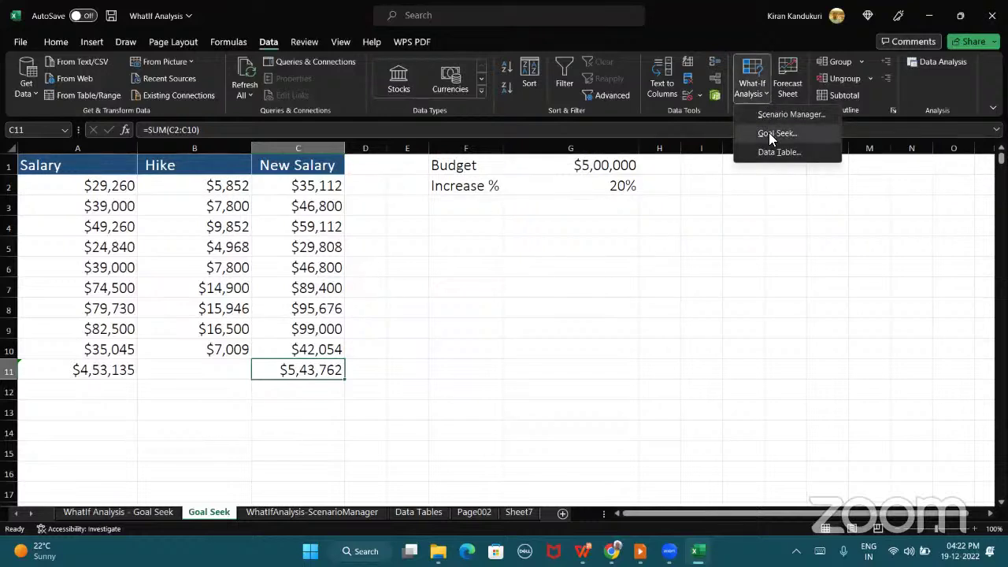
click(769, 132)
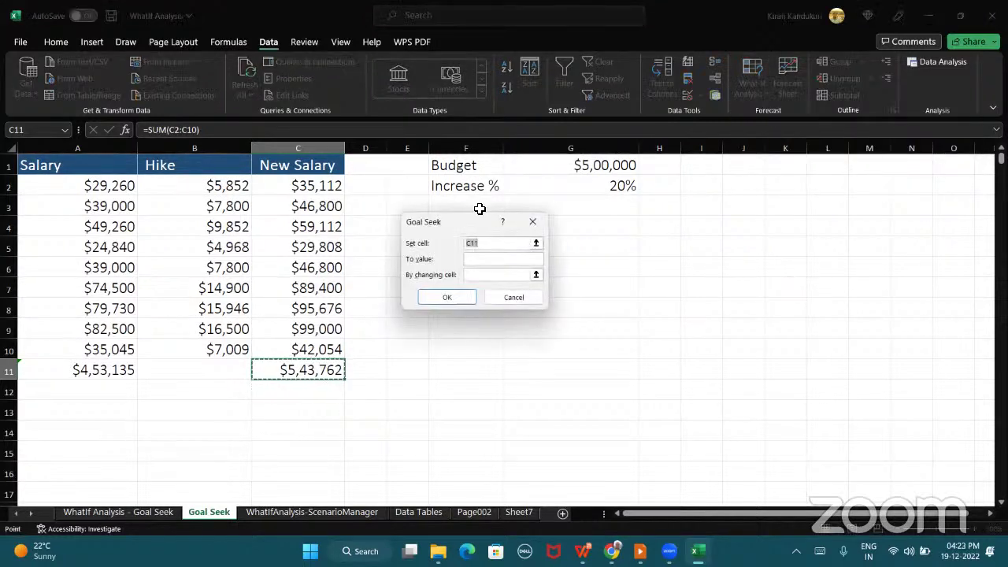
drag(459, 222, 583, 249)
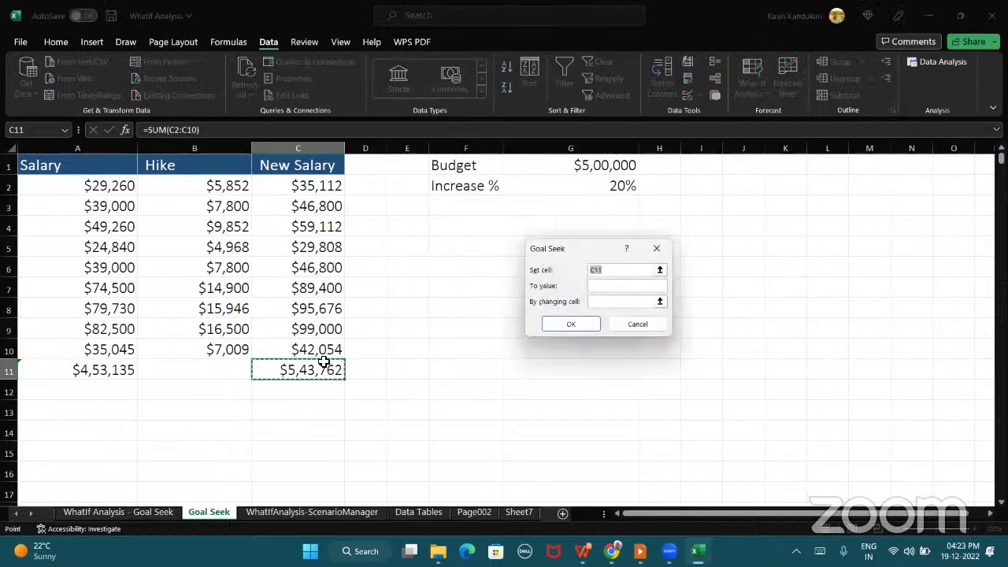
click(601, 285)
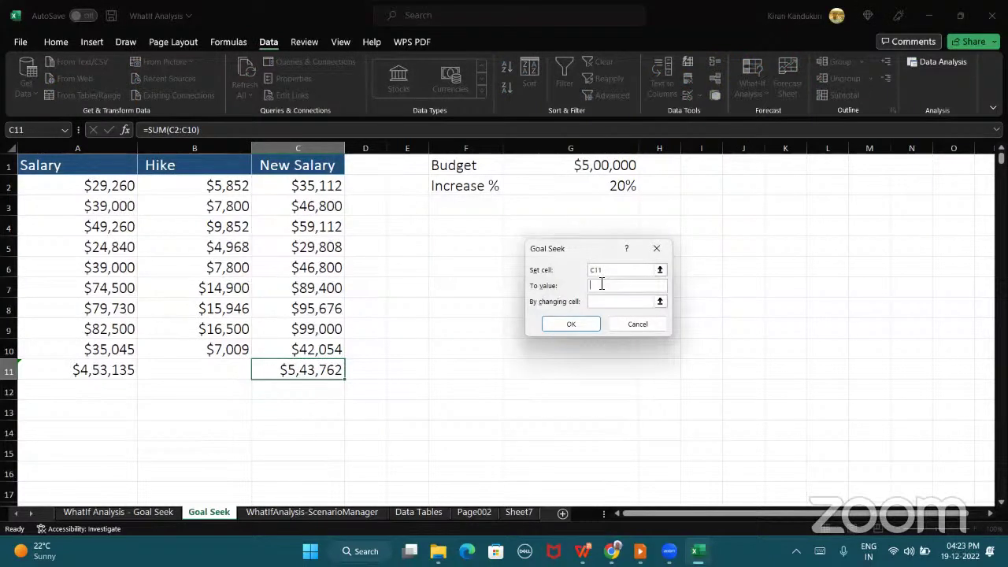
text(500000)
click(604, 304)
click(577, 190)
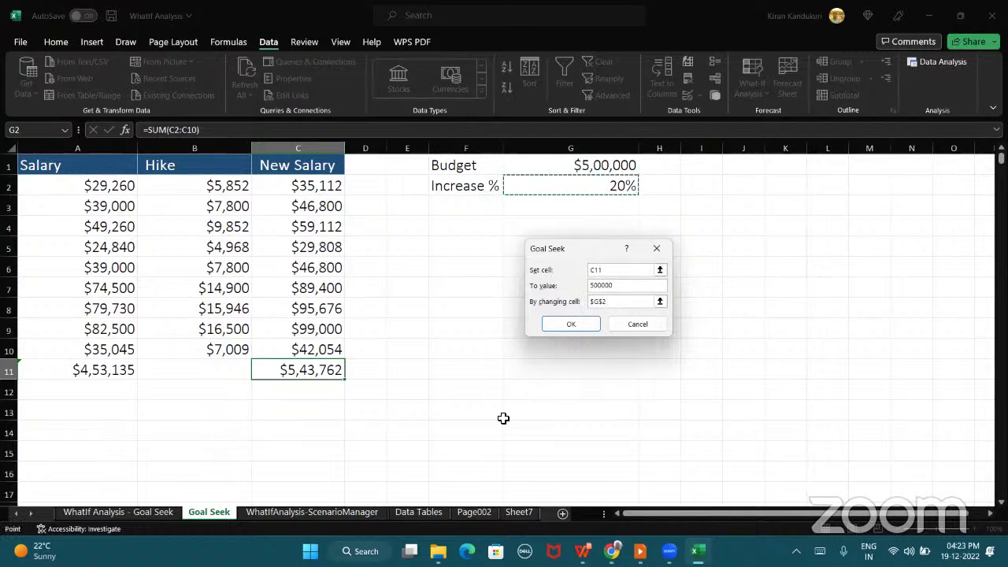
click(561, 326)
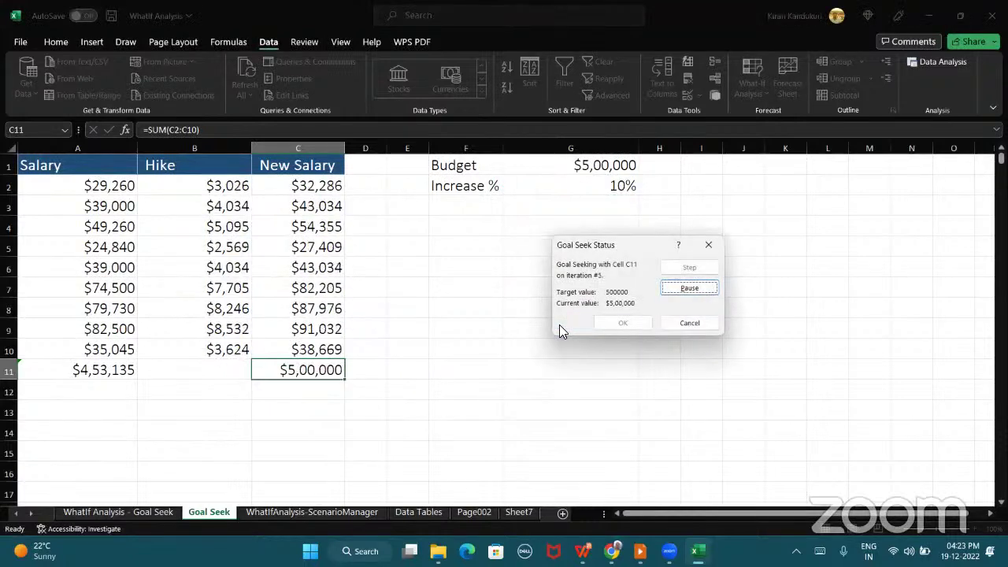
click(610, 326)
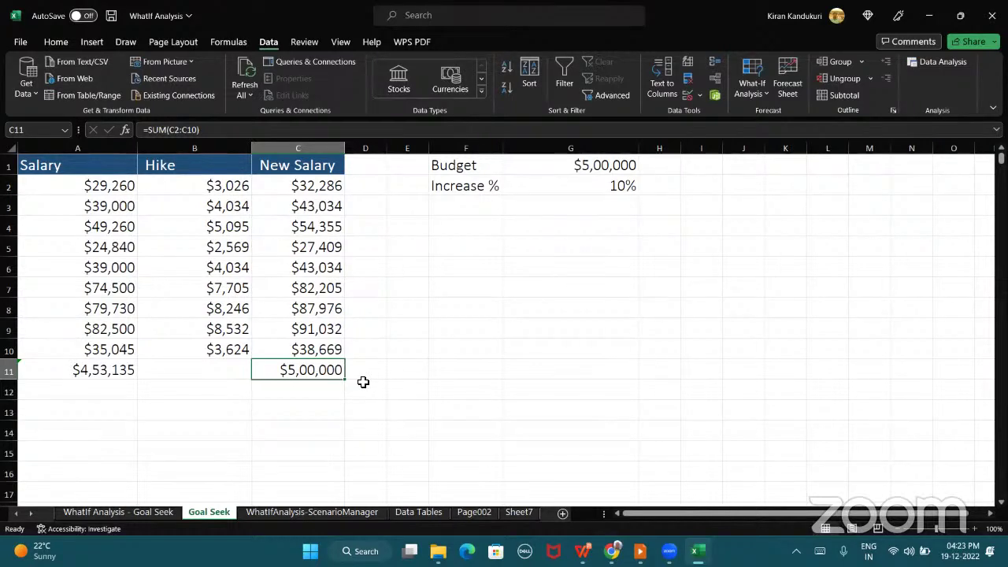
Review the 10% Increase % in G2 and the New Salary column and total in C11
click(523, 190)
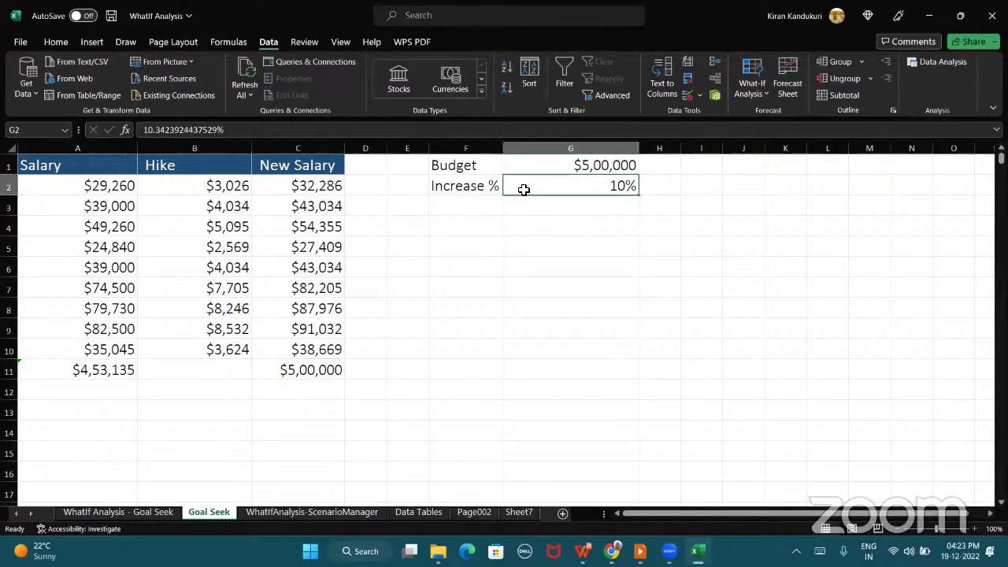
click(462, 260)
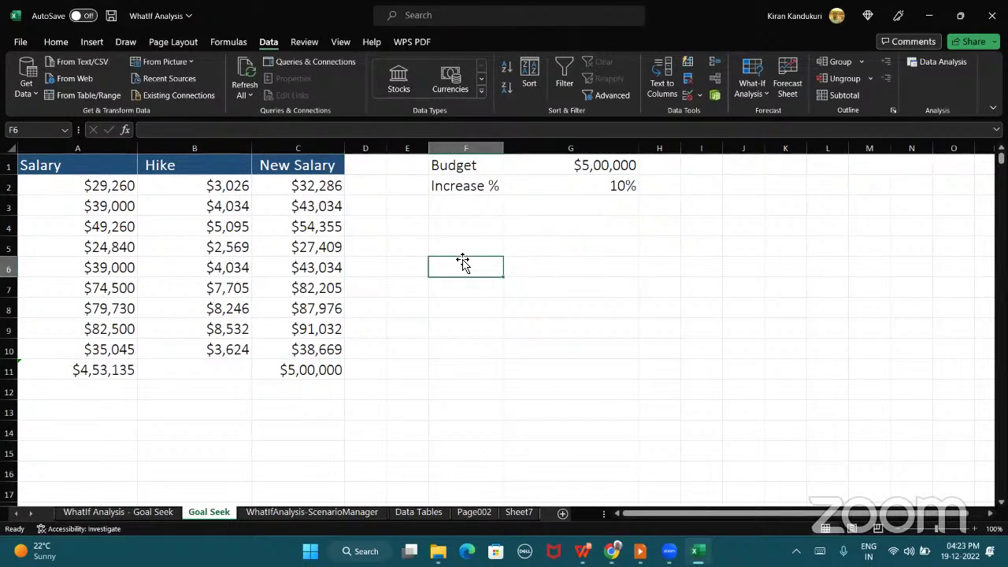
click(549, 185)
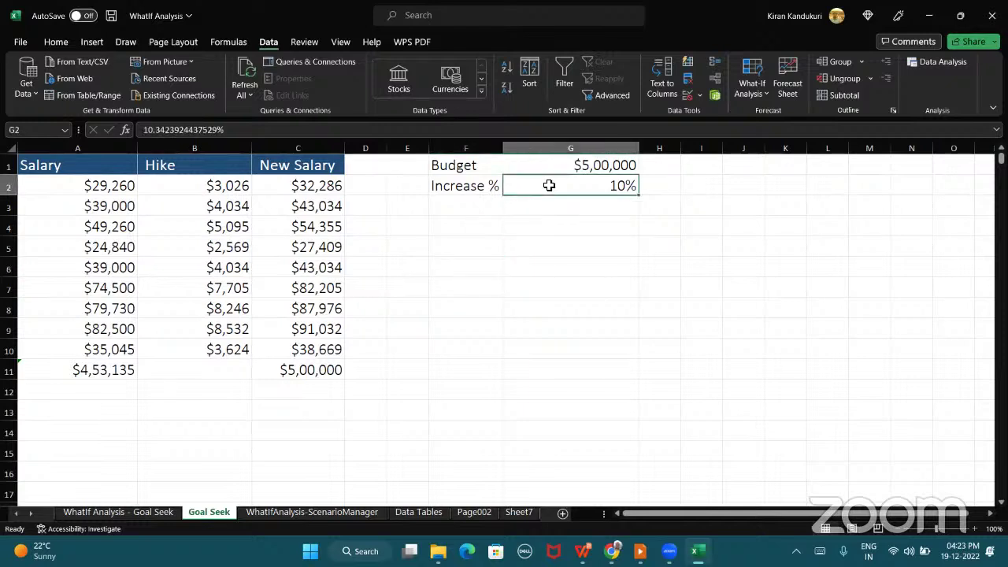
click(267, 373)
drag(287, 185, 289, 373)
click(288, 373)
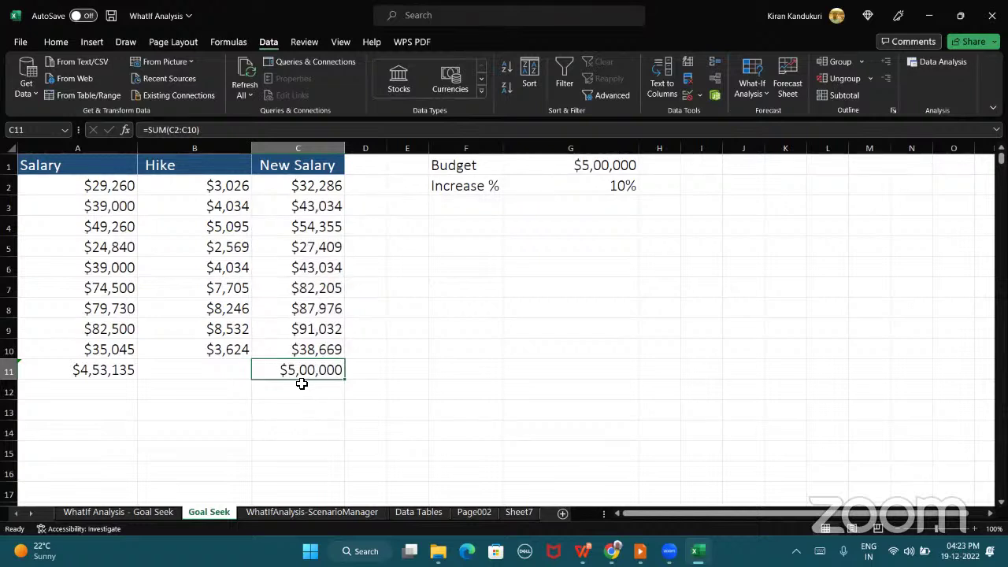
click(297, 384)
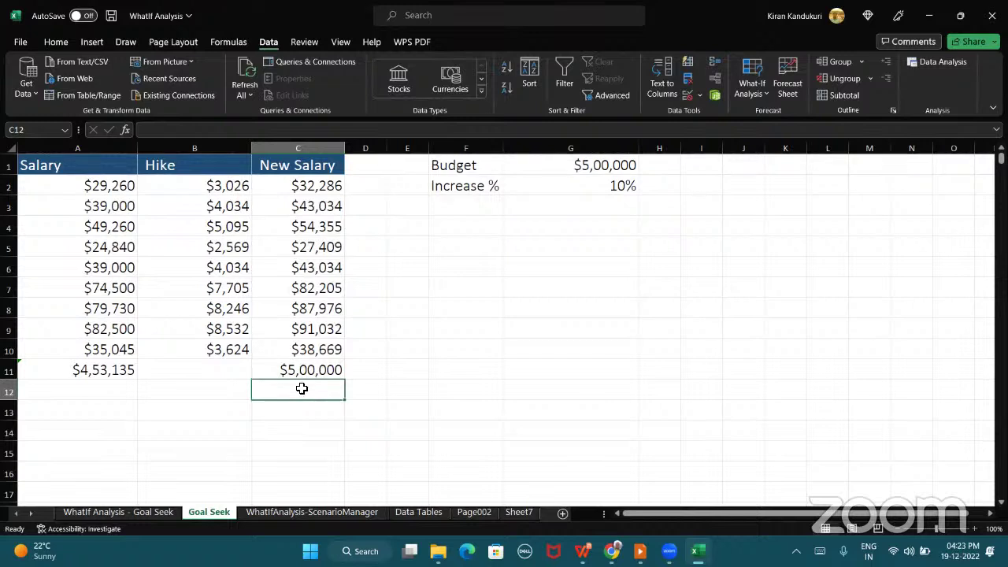
View G2's full-precision percentage, then switch to the WhatIfAnalysis-ScenarioManager sheet
double_click(562, 186)
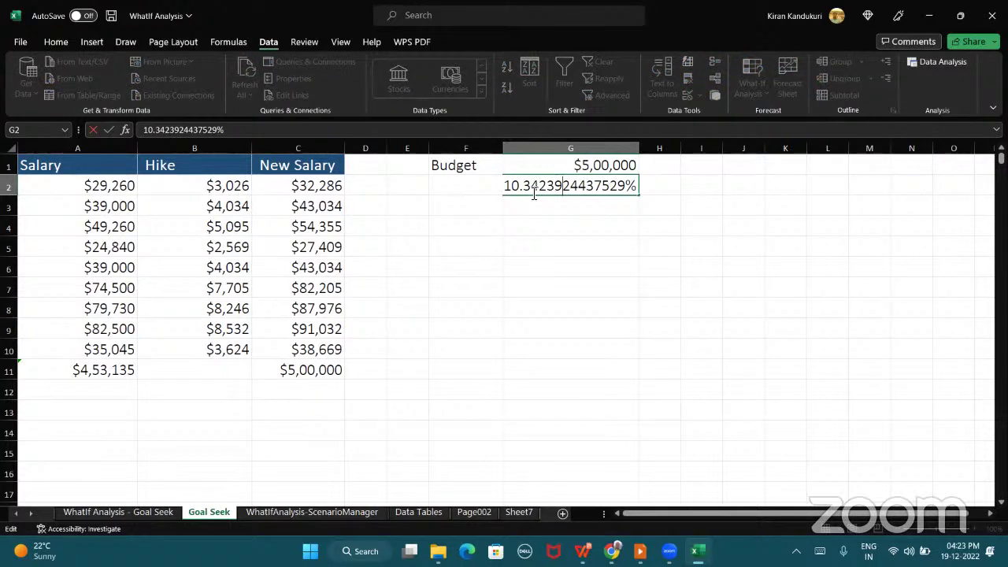
click(310, 408)
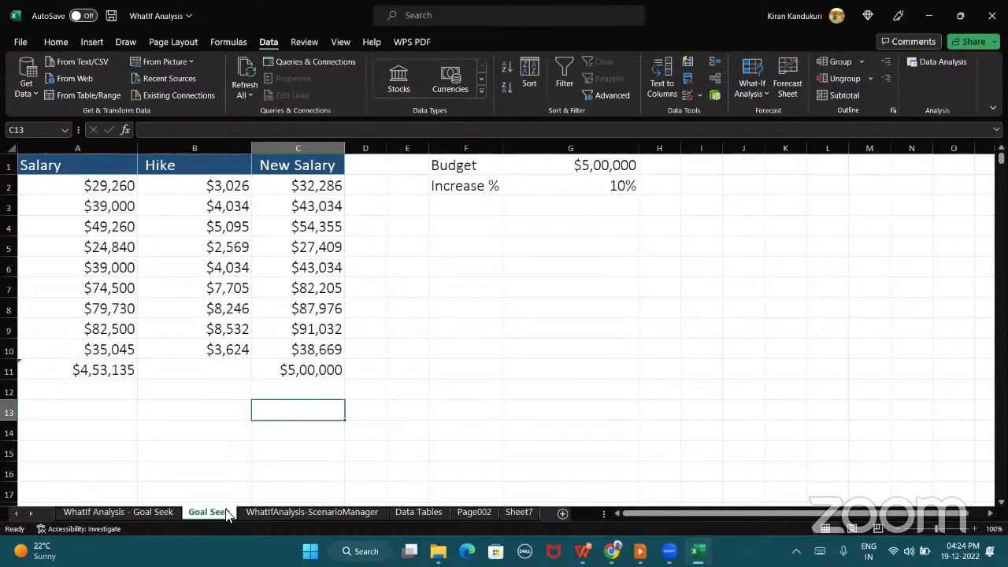
click(350, 513)
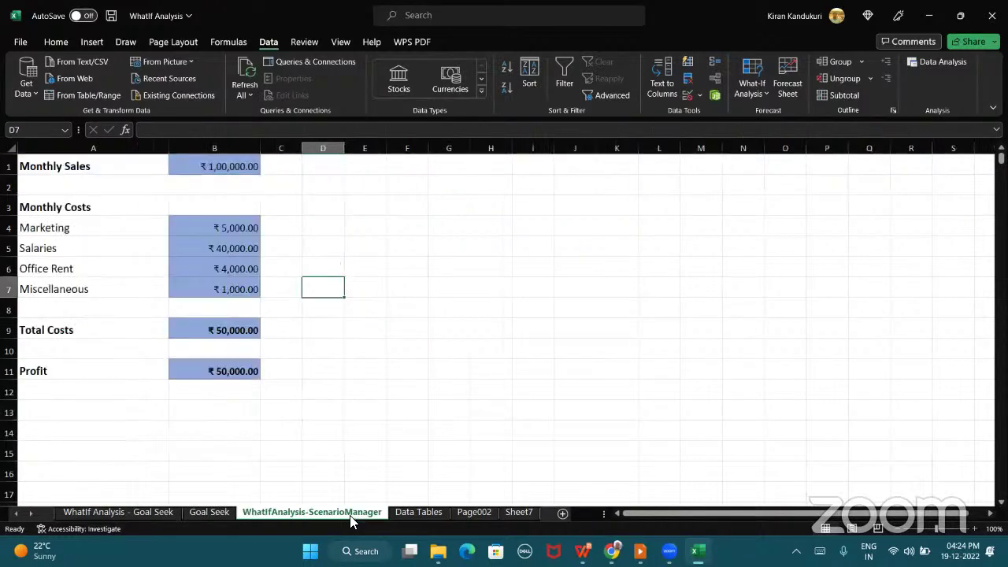
click(326, 410)
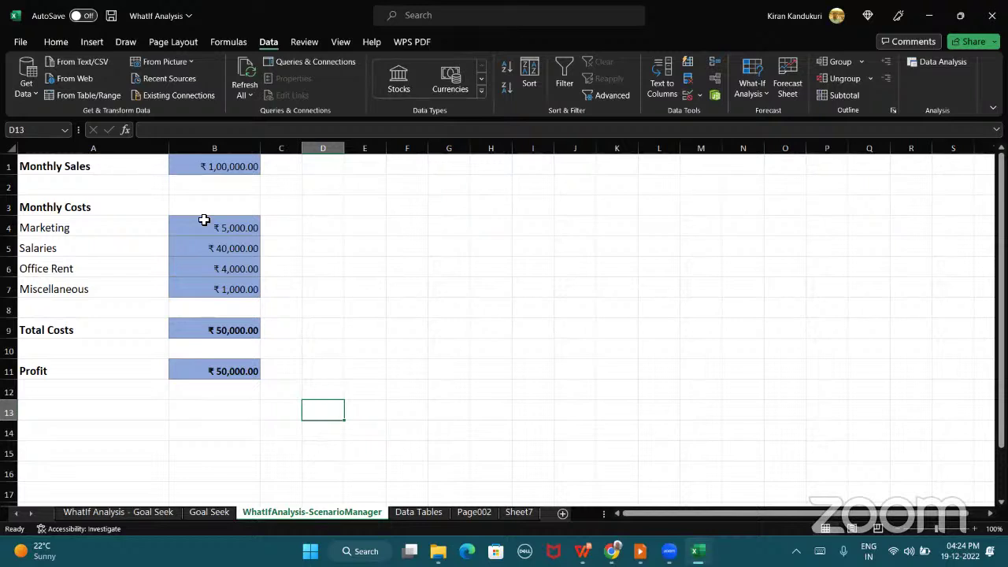
Review the Monthly Sales row and the Marketing (5000) and Salaries (40000) values
drag(118, 165, 302, 377)
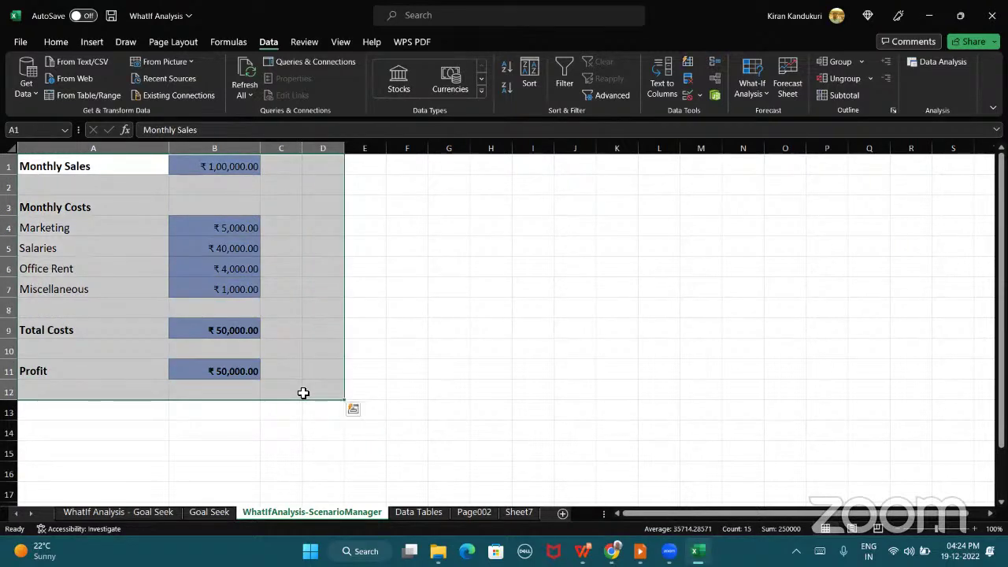
click(304, 393)
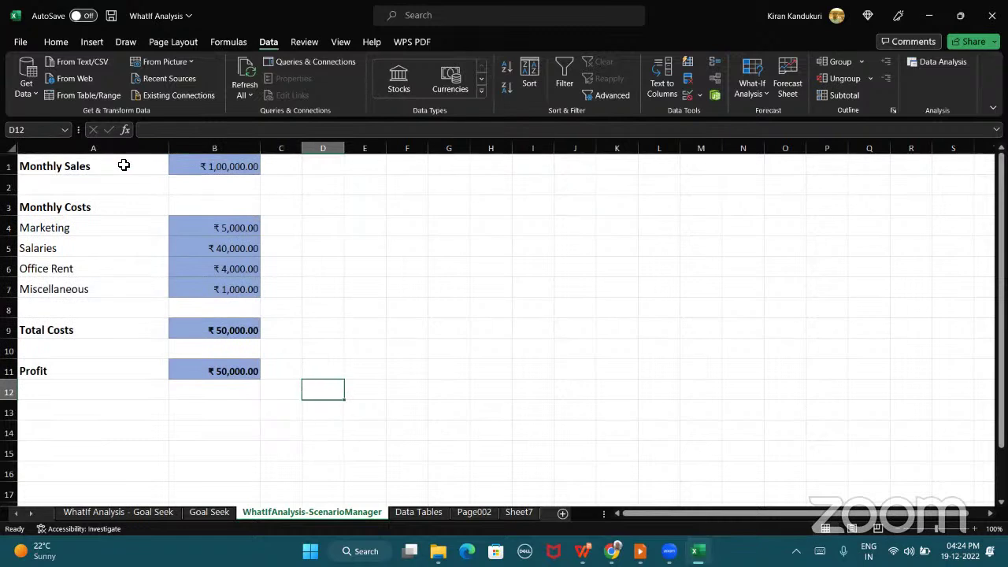
drag(124, 165, 202, 167)
click(283, 169)
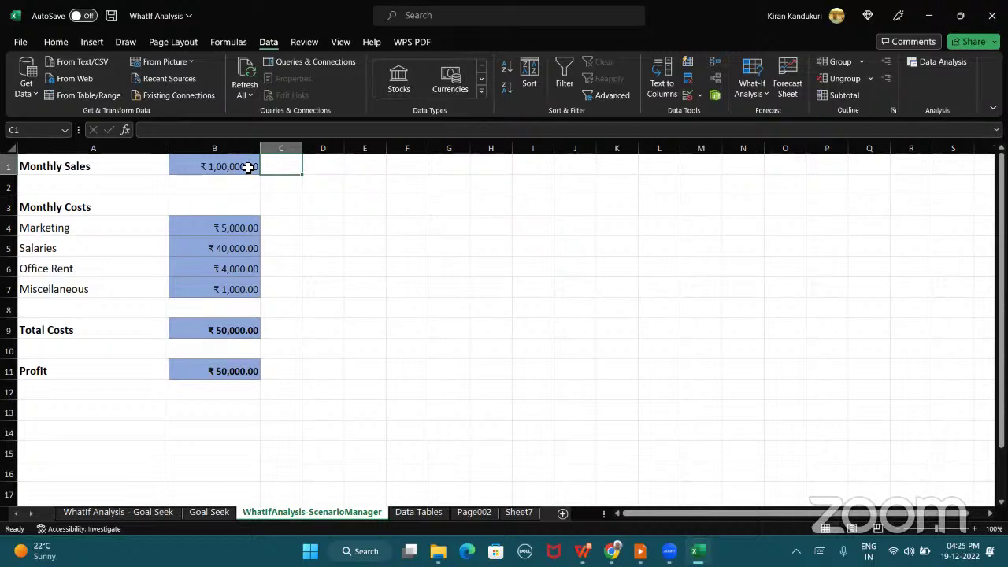
drag(145, 227, 174, 228)
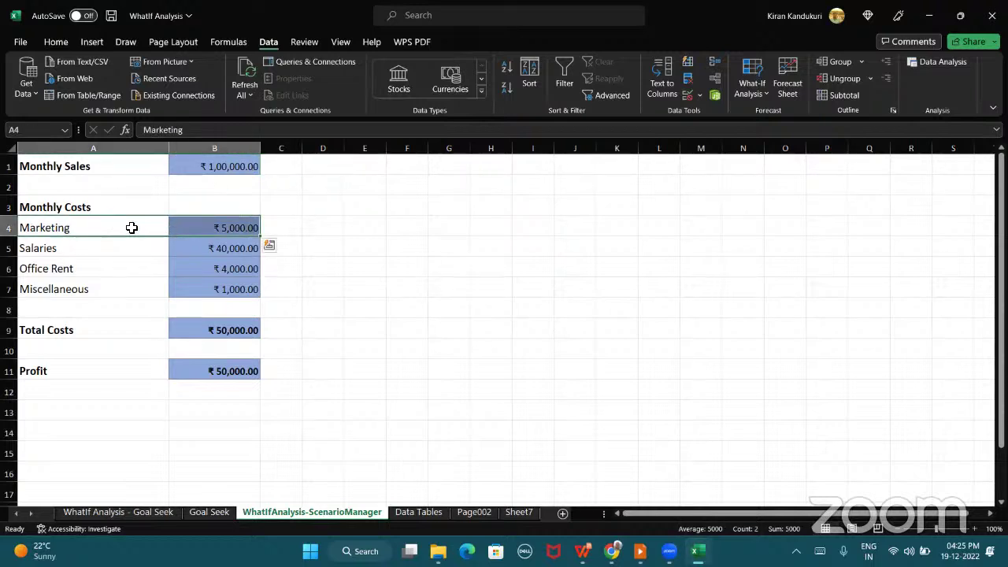
click(198, 227)
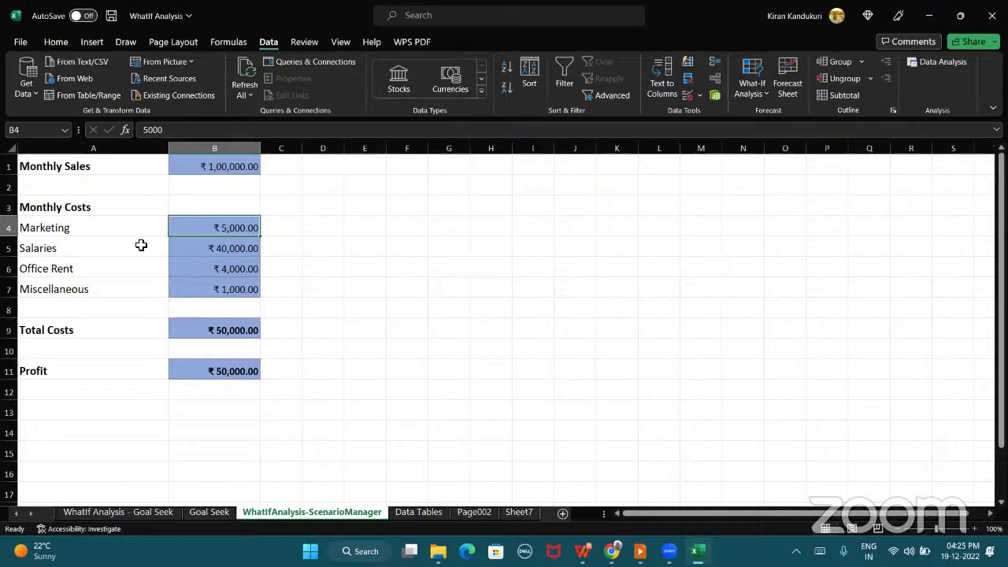
drag(140, 246, 183, 248)
click(183, 248)
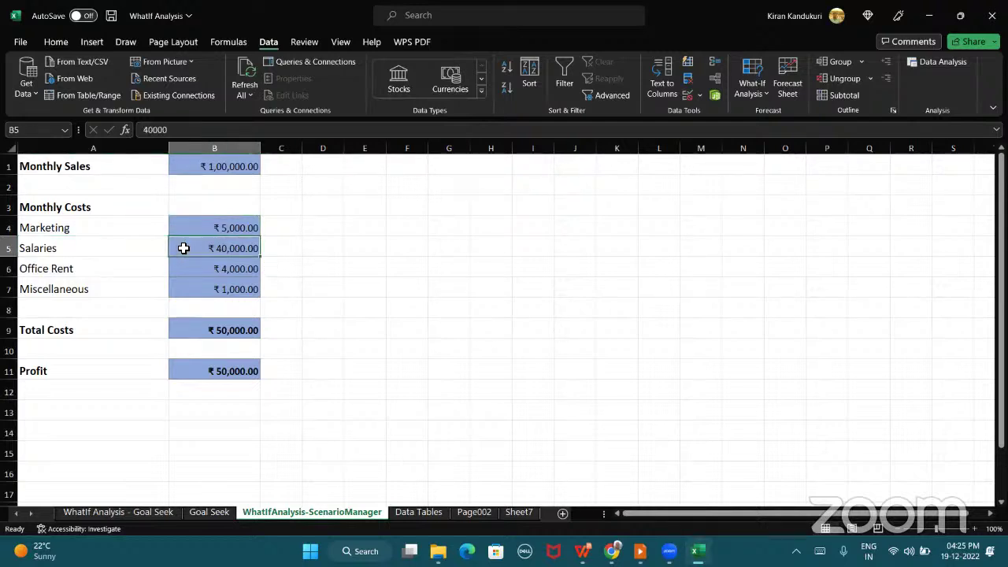
Check the Office Rent and Miscellaneous (1000) values and confirm the four costs total 50,000
click(151, 268)
drag(151, 269, 184, 268)
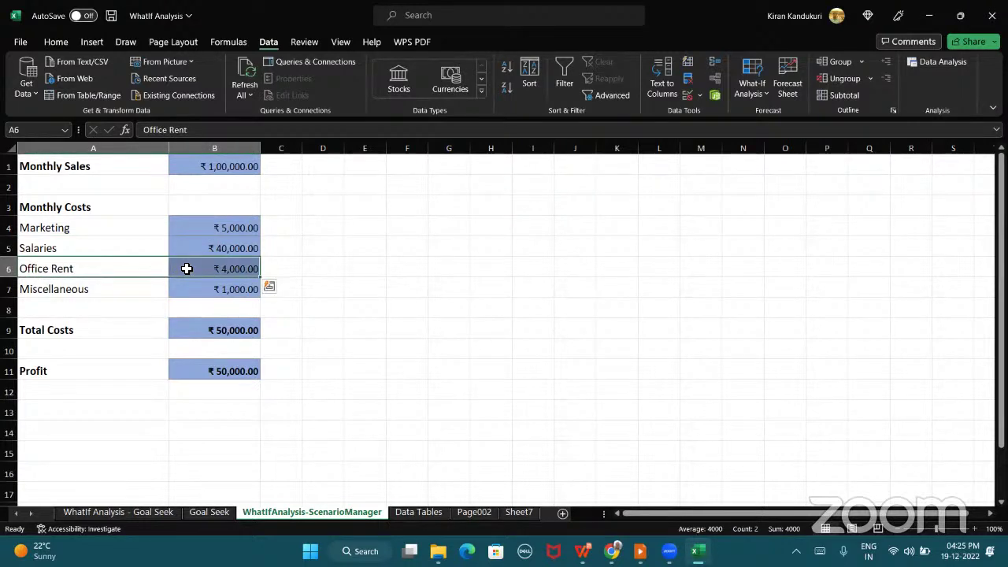
drag(150, 288, 184, 291)
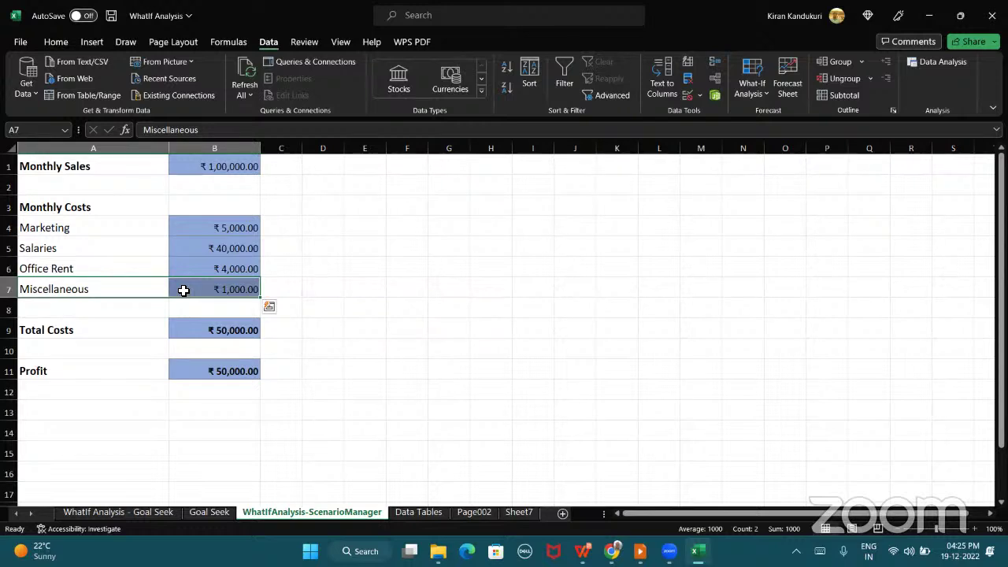
click(183, 291)
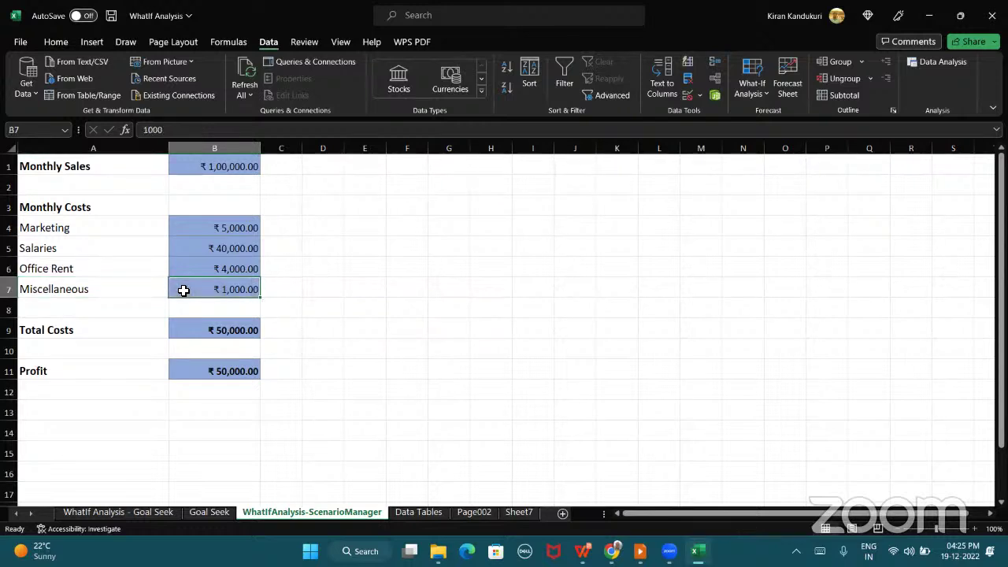
drag(196, 226, 199, 286)
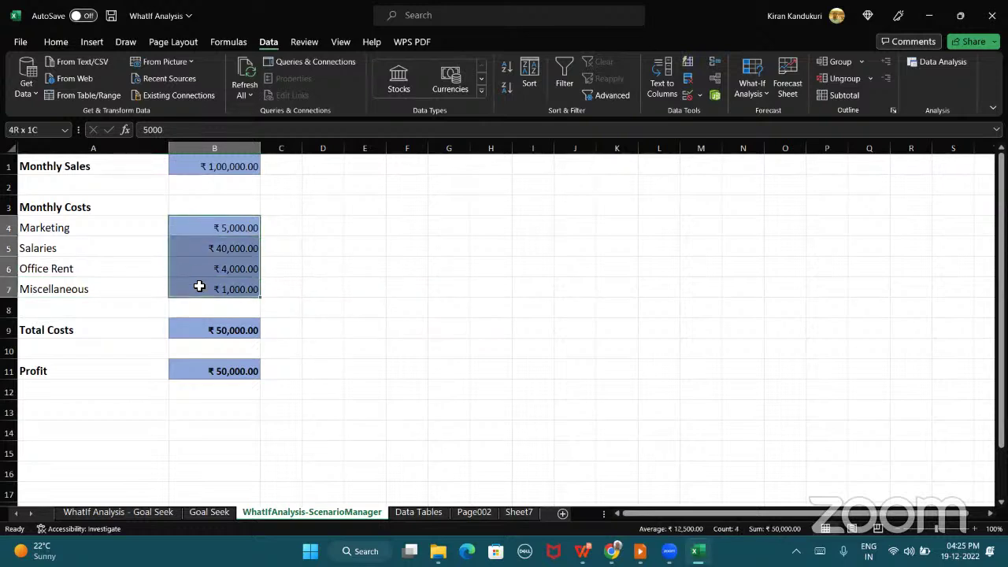
Inspect the Total Costs formula, leaving it unchanged
click(190, 330)
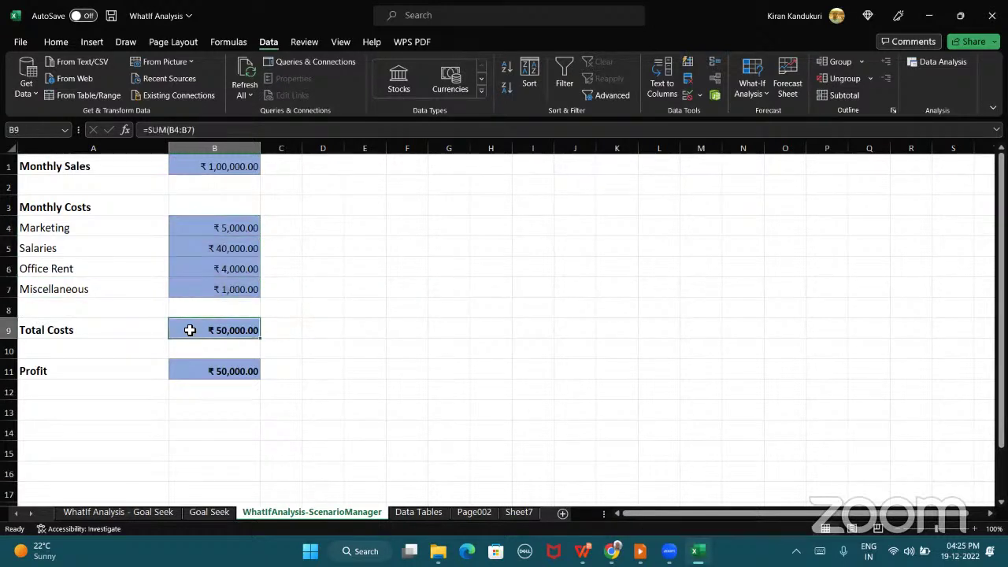
triple_click(214, 131)
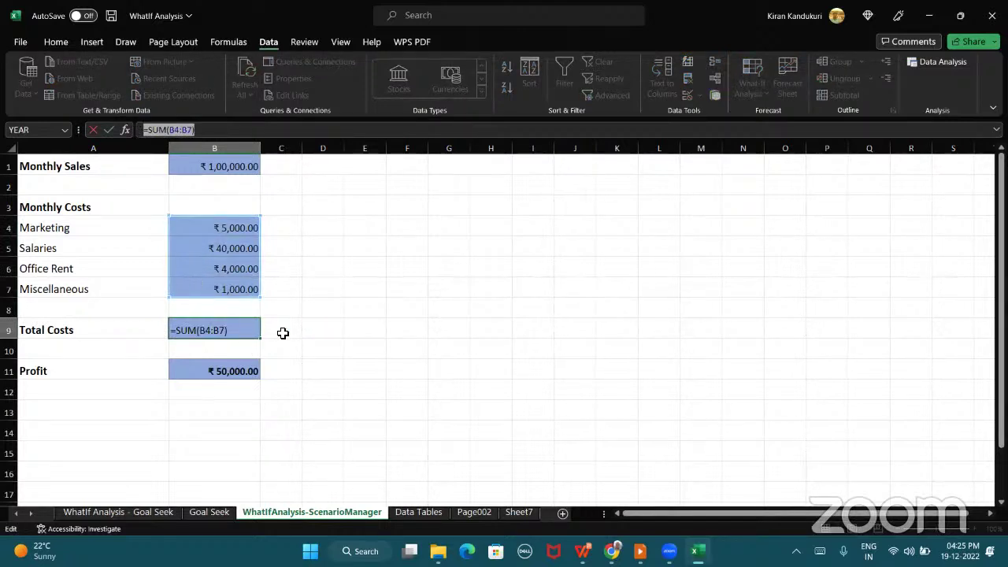
text(=)
key(Escape)
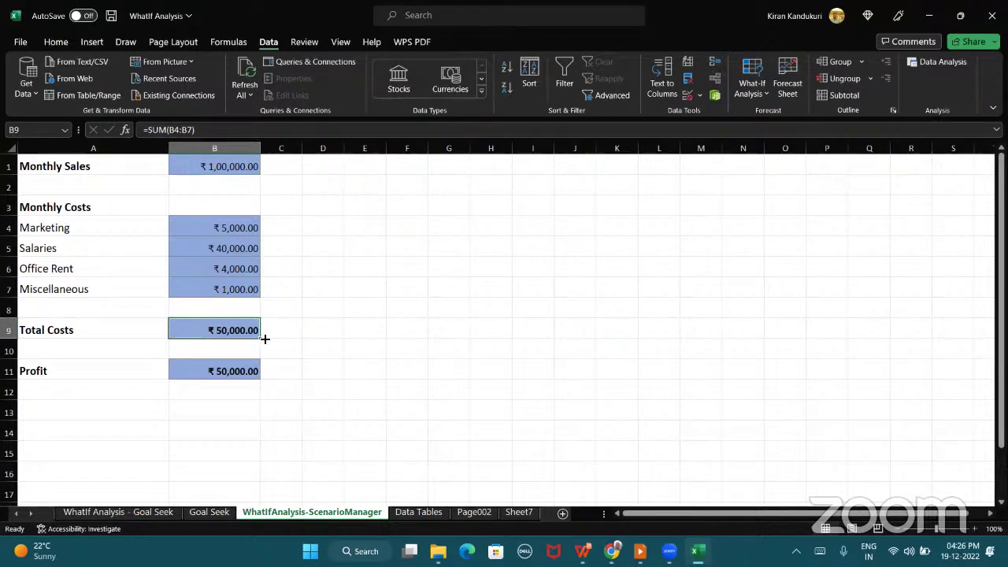
Inspect the Profit formula's references to Monthly Sales and Total Costs, leaving it unchanged
click(193, 373)
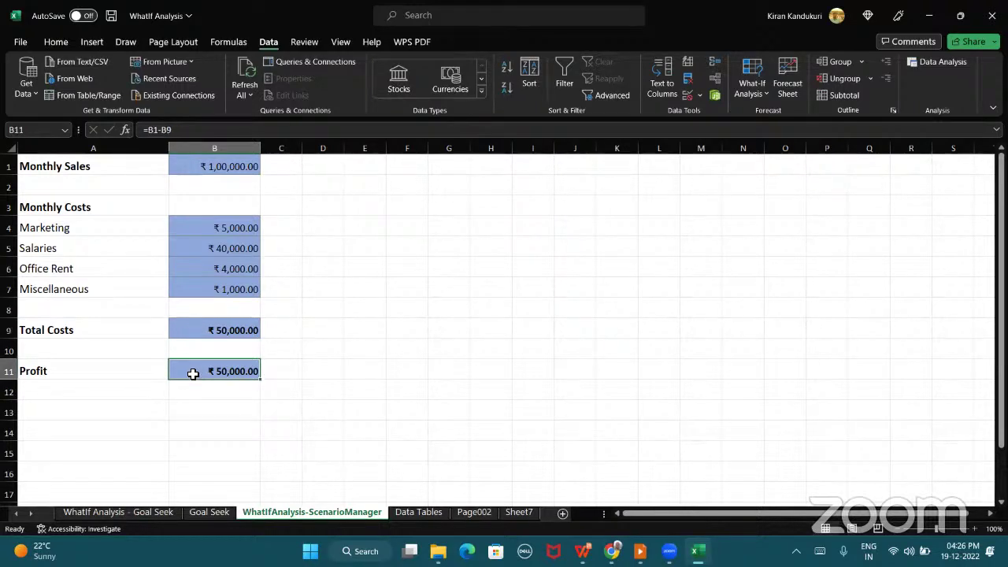
click(233, 167)
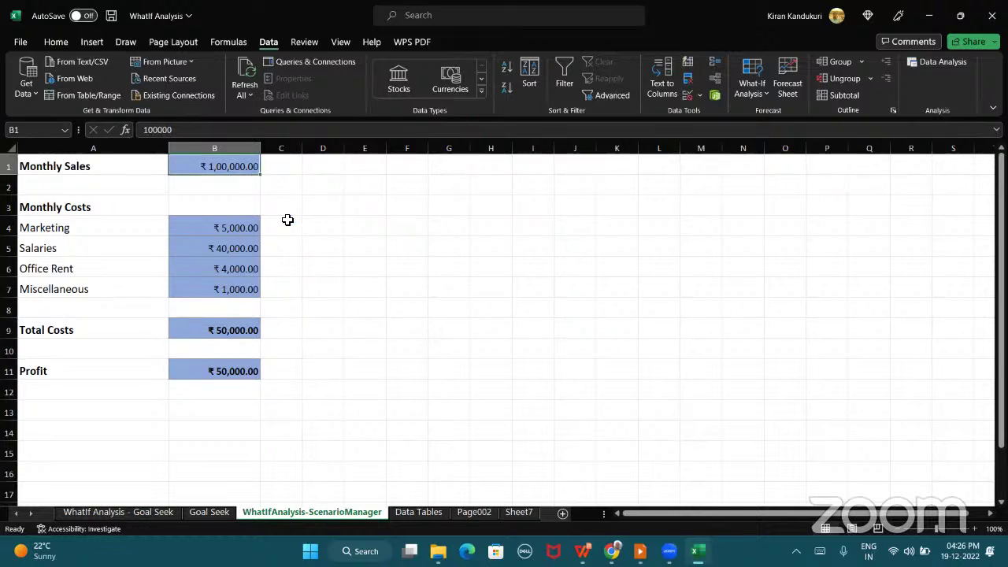
ctrl+click(193, 331)
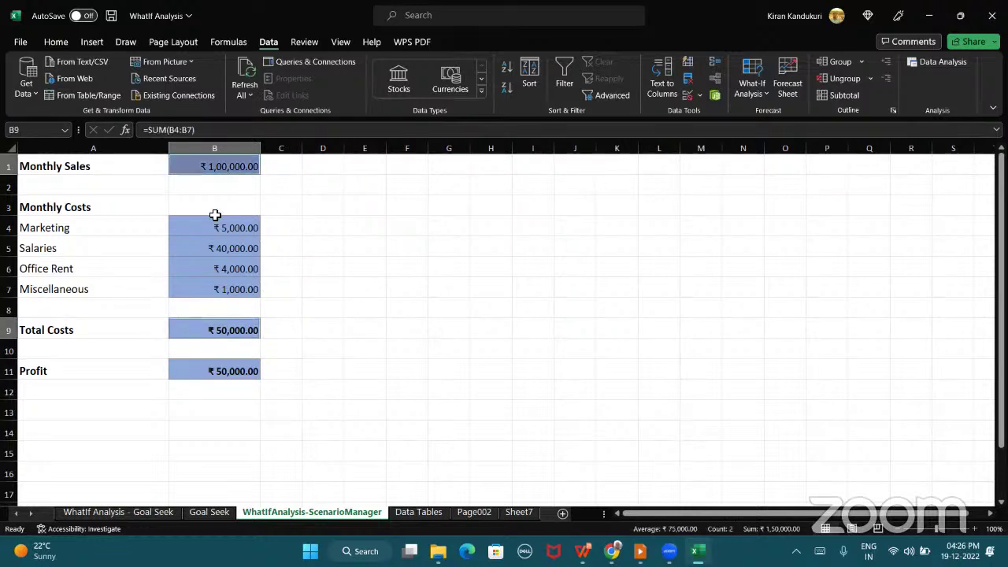
click(192, 370)
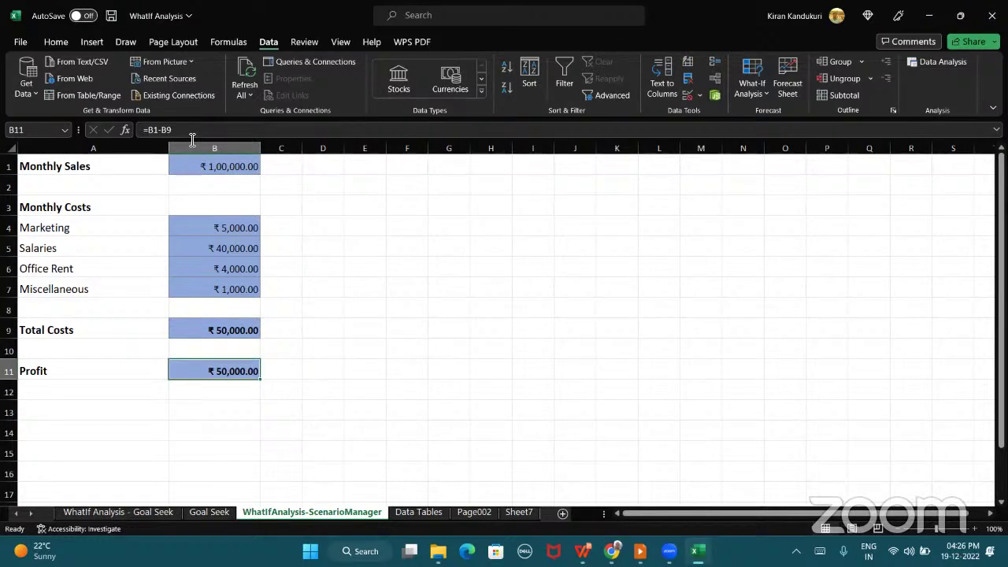
click(189, 130)
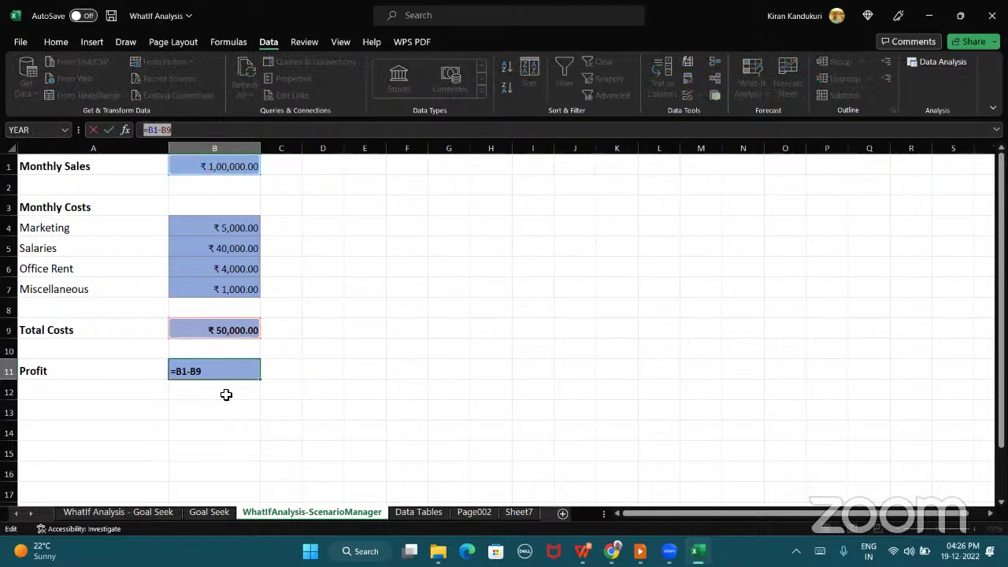
key(ctrl+Return)
click(221, 426)
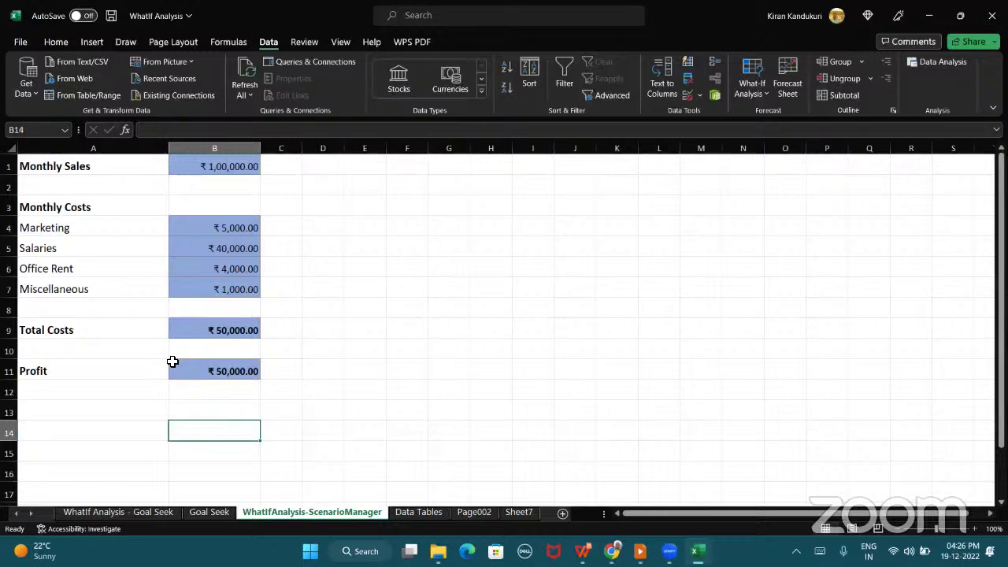
Highlight the Profit row, then move to the empty cell beside Monthly Sales
click(132, 369)
drag(132, 370, 237, 372)
click(359, 314)
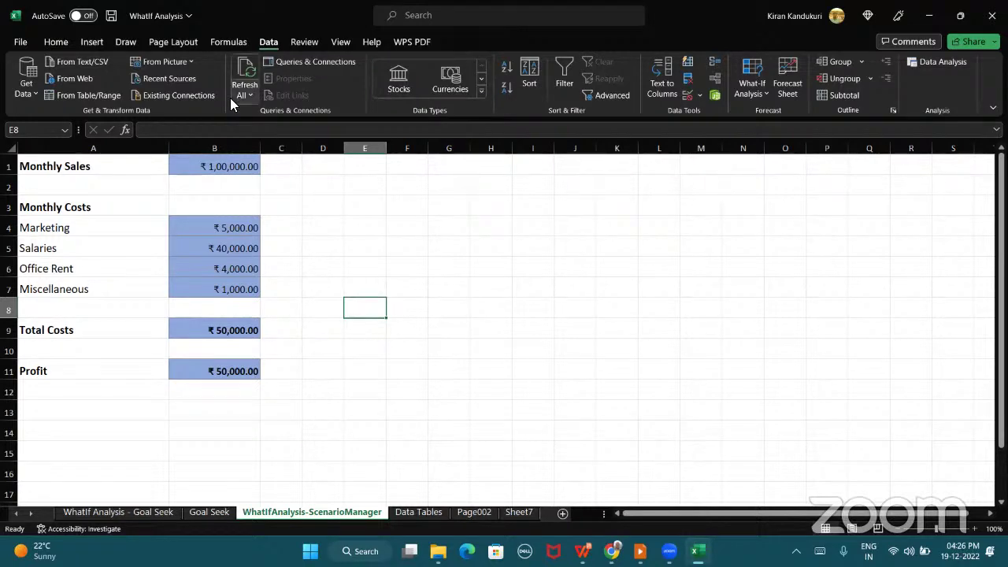
click(323, 168)
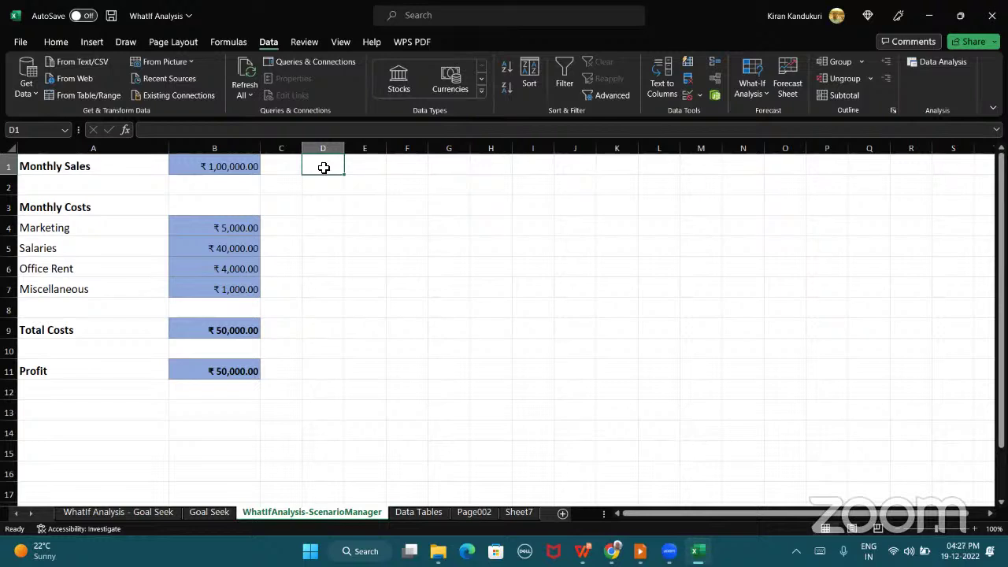
Span the Marketing row across columns B to D and check the empty cells beside each value
drag(191, 228, 308, 226)
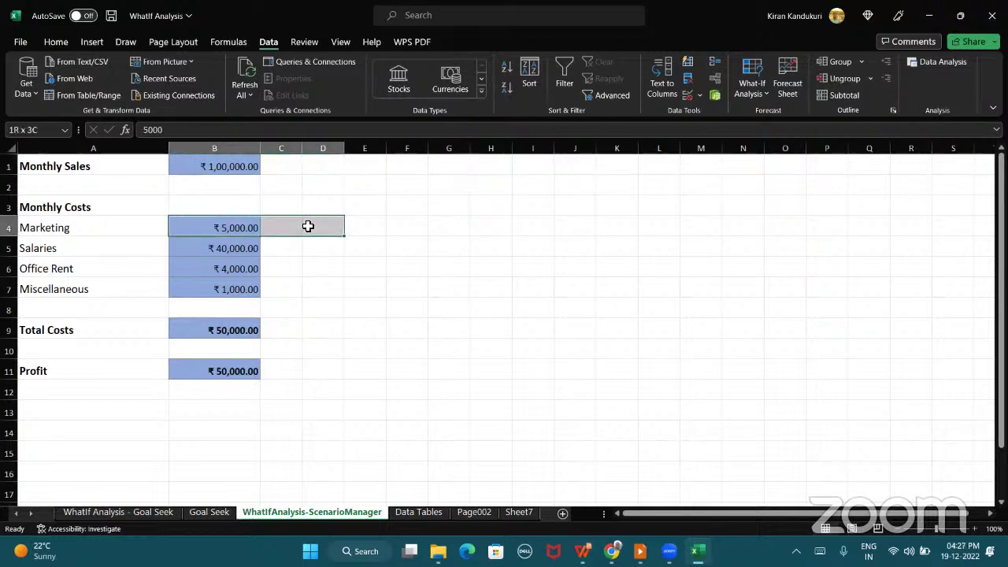
click(309, 227)
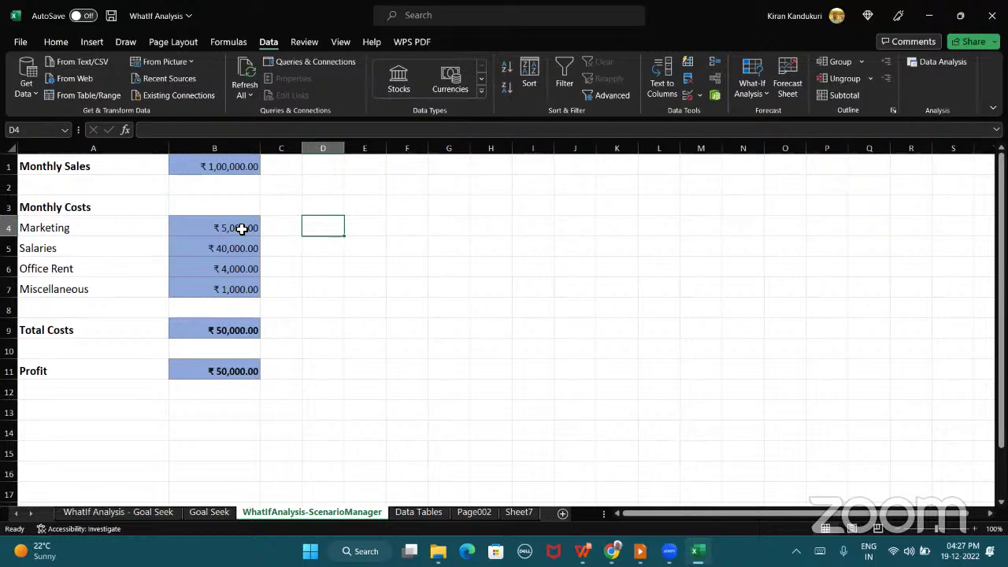
click(188, 254)
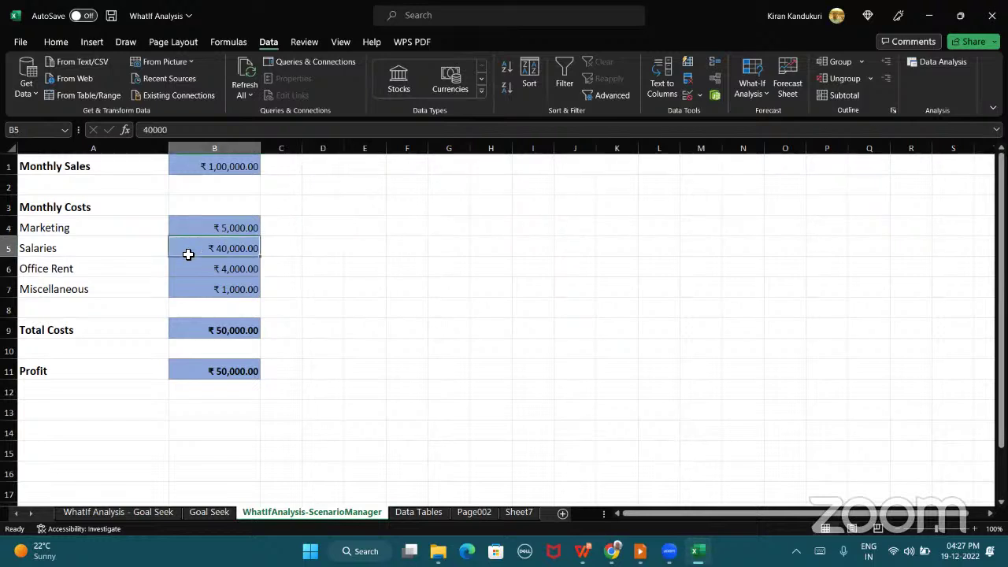
click(321, 247)
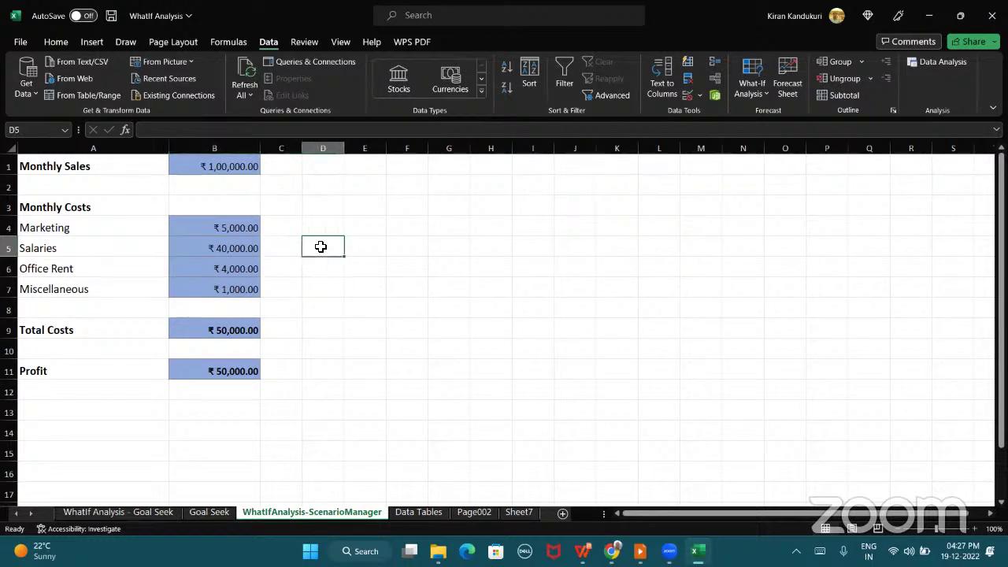
click(324, 287)
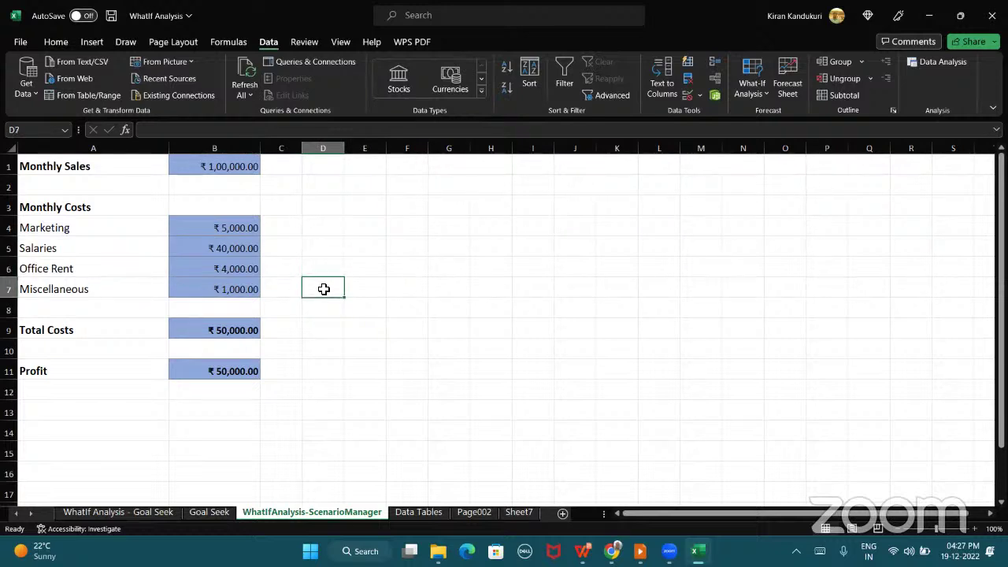
click(321, 168)
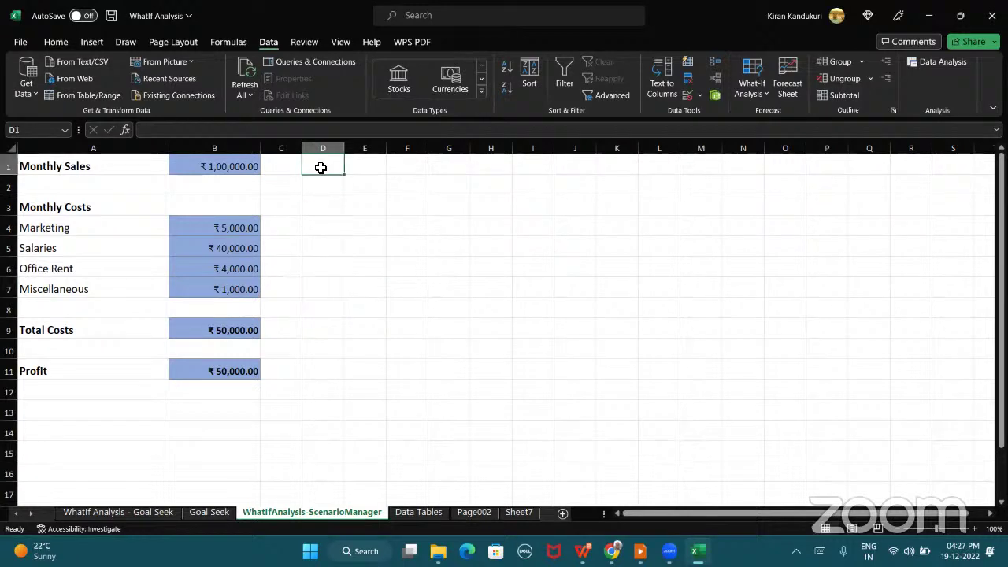
Select the Marketing and Salaries rows from B to D, then check cells D9 and D11
click(225, 233)
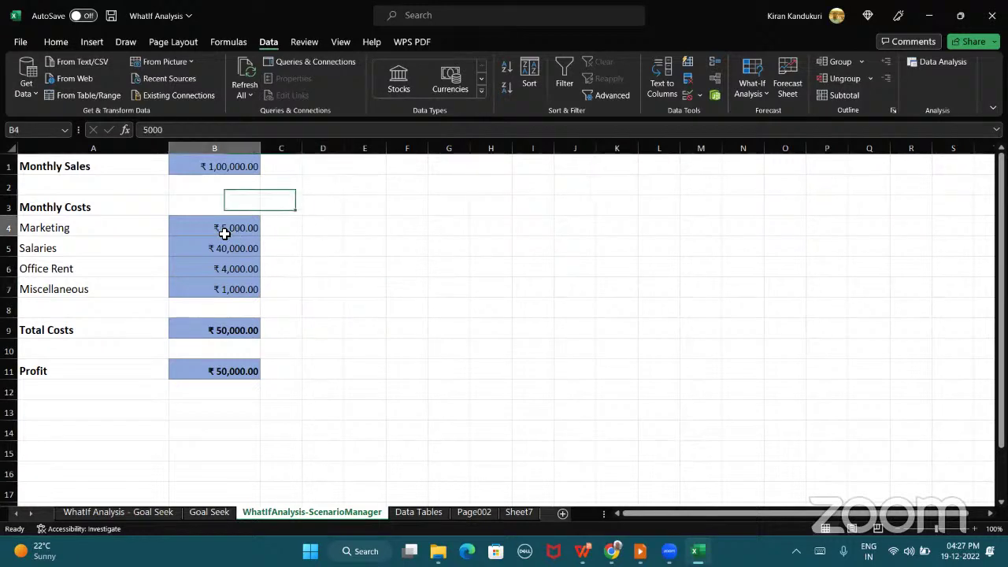
drag(225, 233, 322, 229)
click(227, 247)
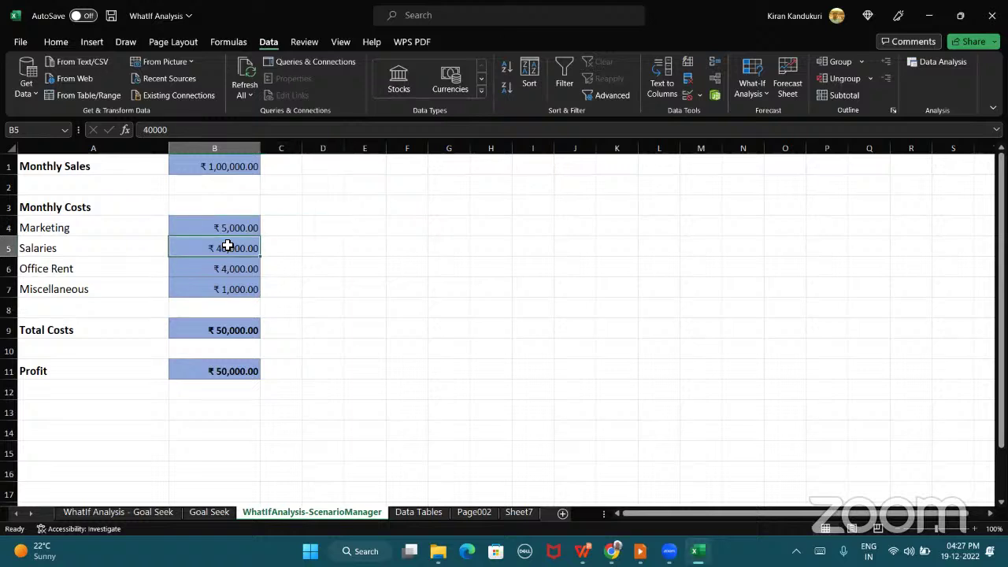
drag(227, 246, 314, 245)
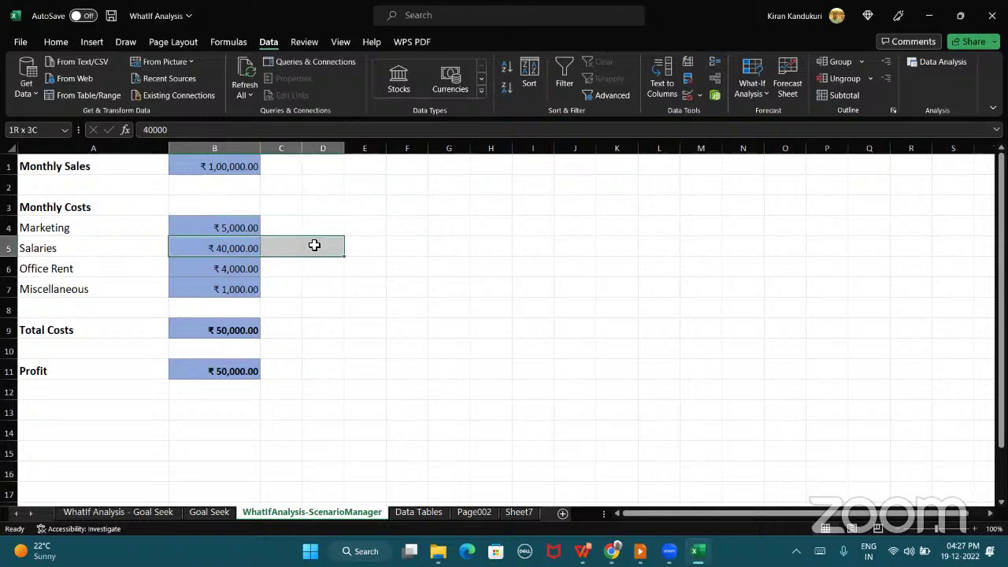
click(330, 332)
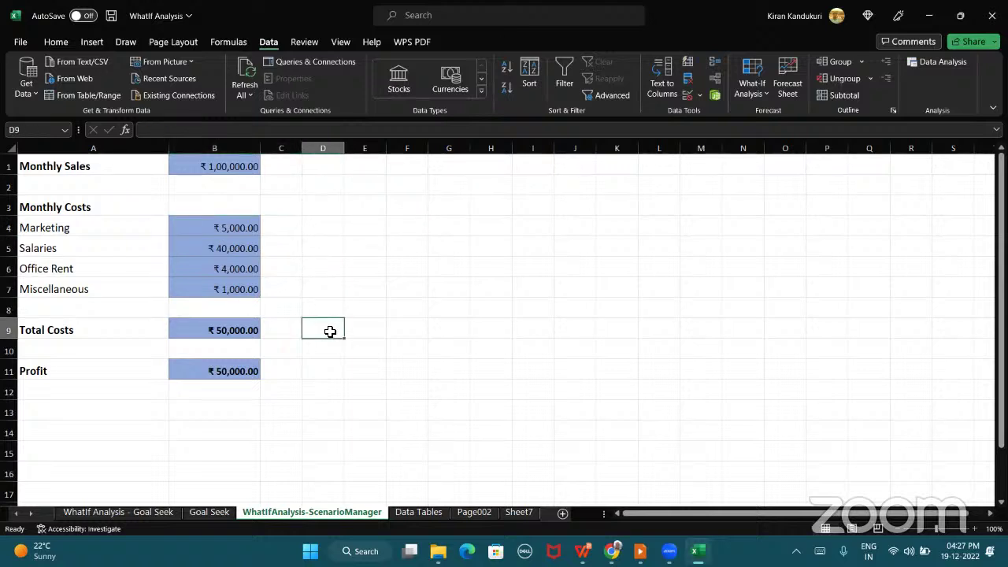
click(325, 377)
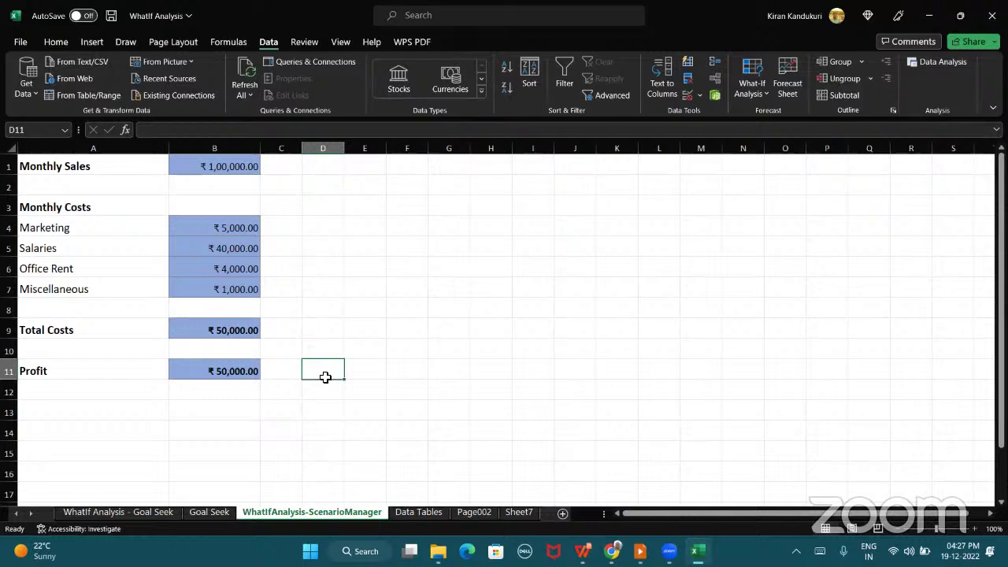
Step through cells F1, F4, F5, F9 and F11
click(409, 168)
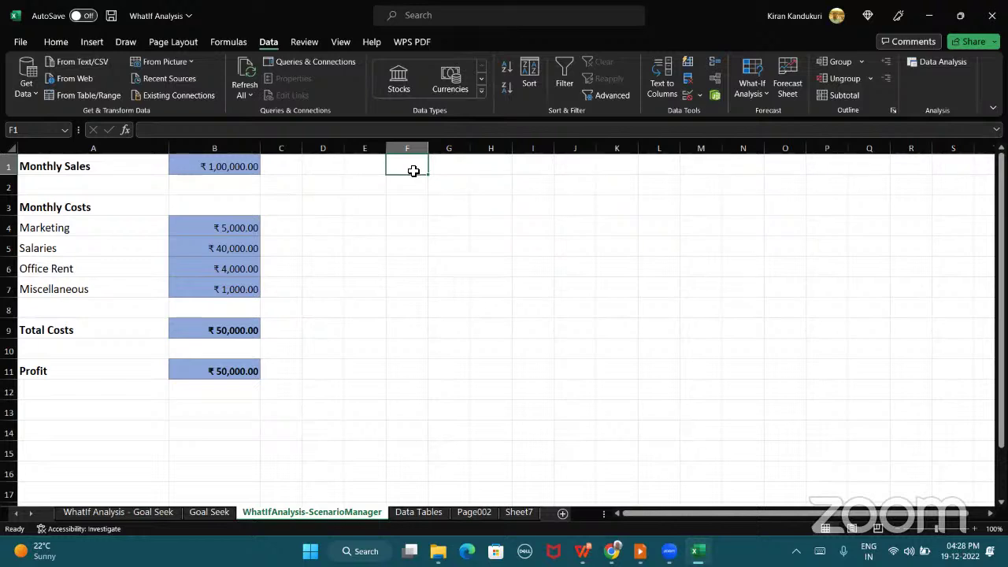
click(406, 226)
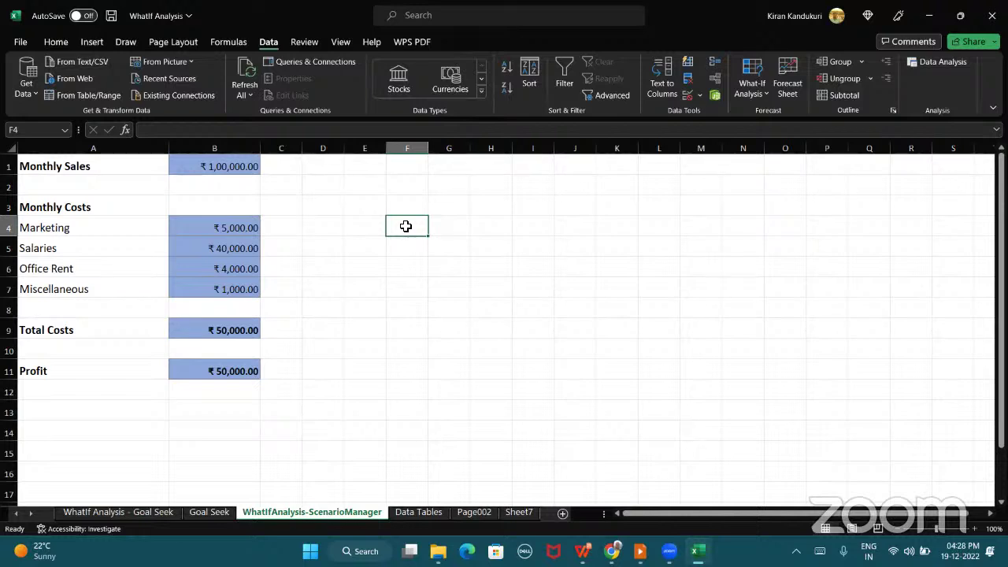
click(404, 253)
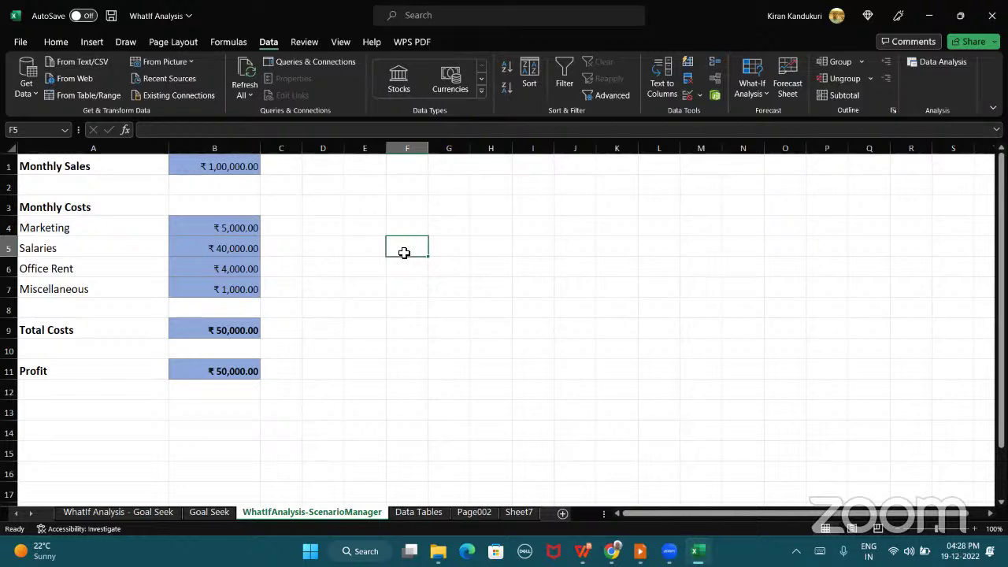
click(408, 332)
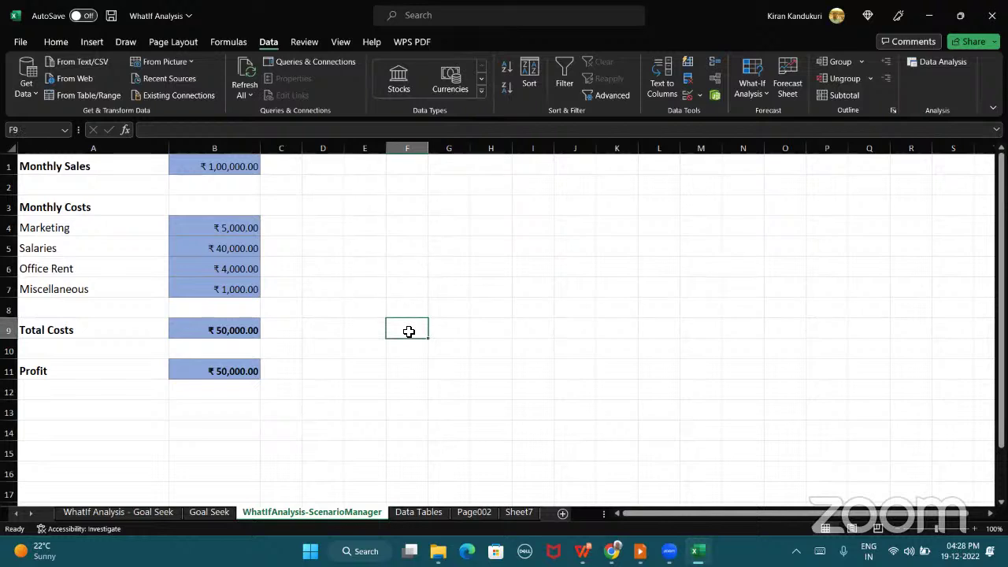
key(Down)
key(Down)
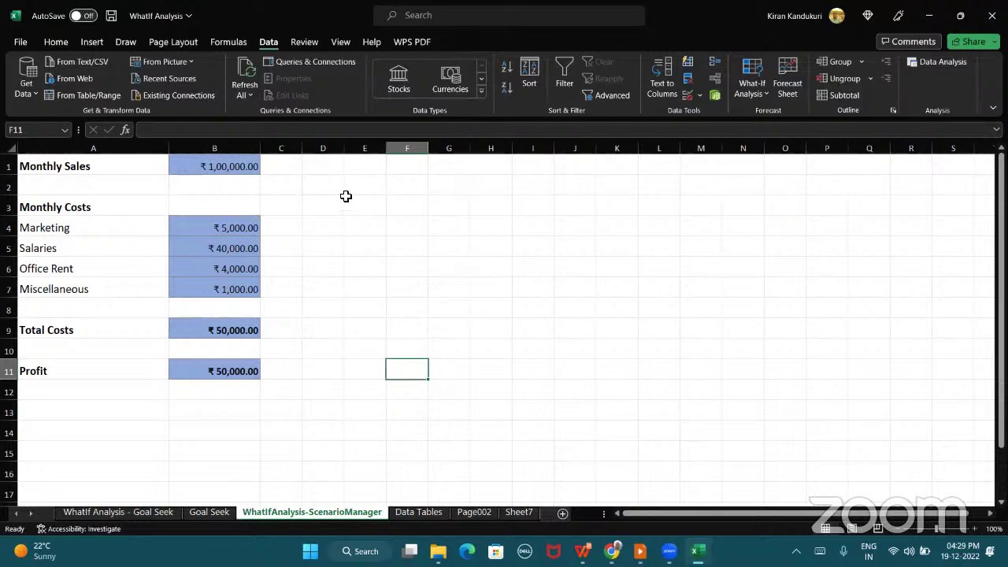
Open Scenario Manager from What-If Analysis with cell D1 selected
drag(335, 166, 769, 91)
click(769, 91)
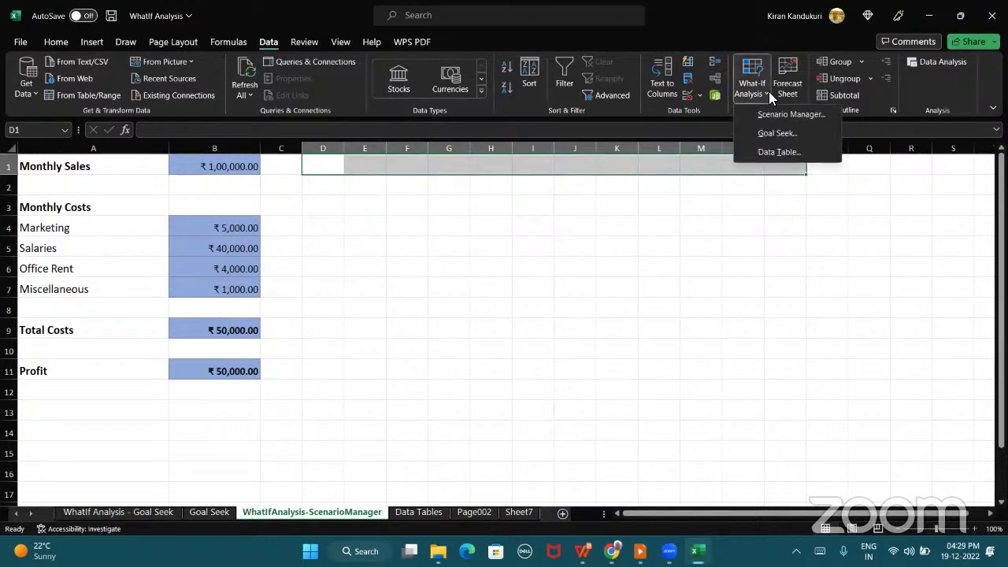
click(320, 158)
click(318, 159)
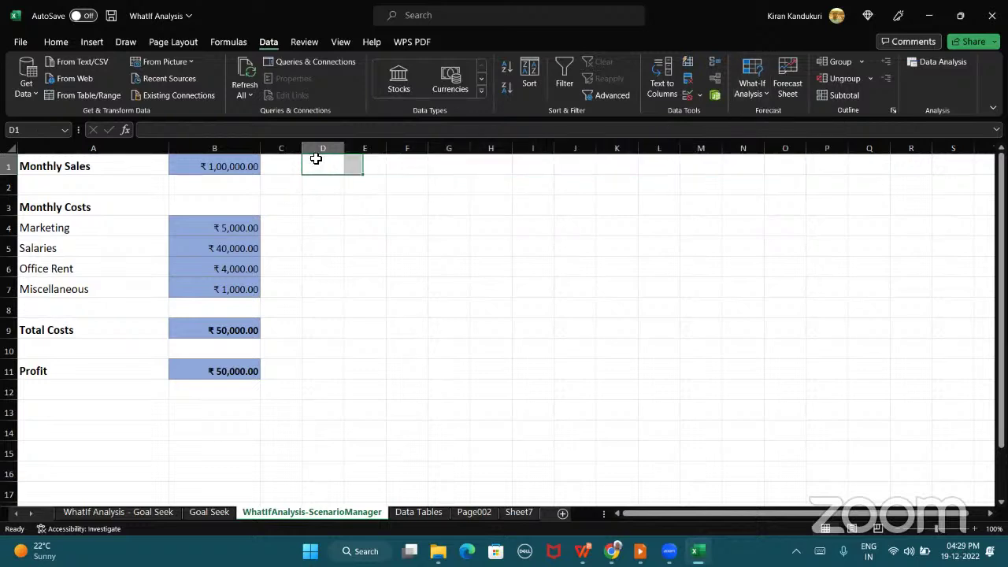
click(765, 93)
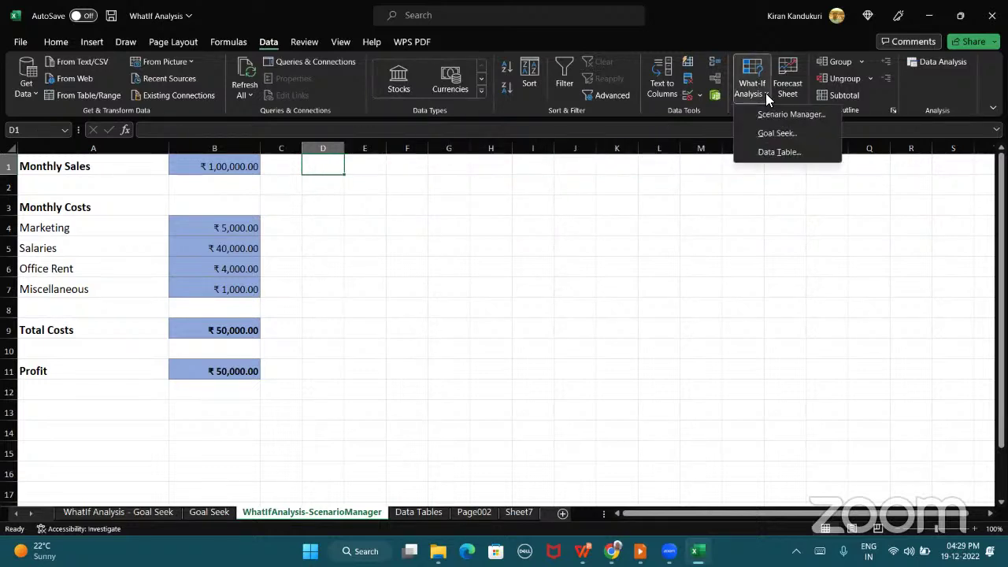
click(773, 120)
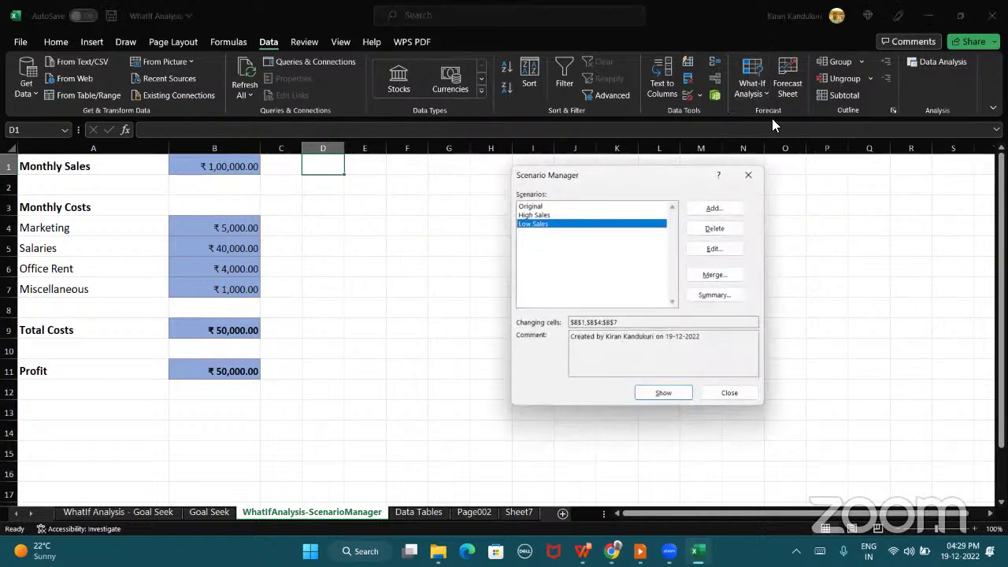
Delete the High Sales and Low Sales scenarios
click(716, 229)
click(615, 215)
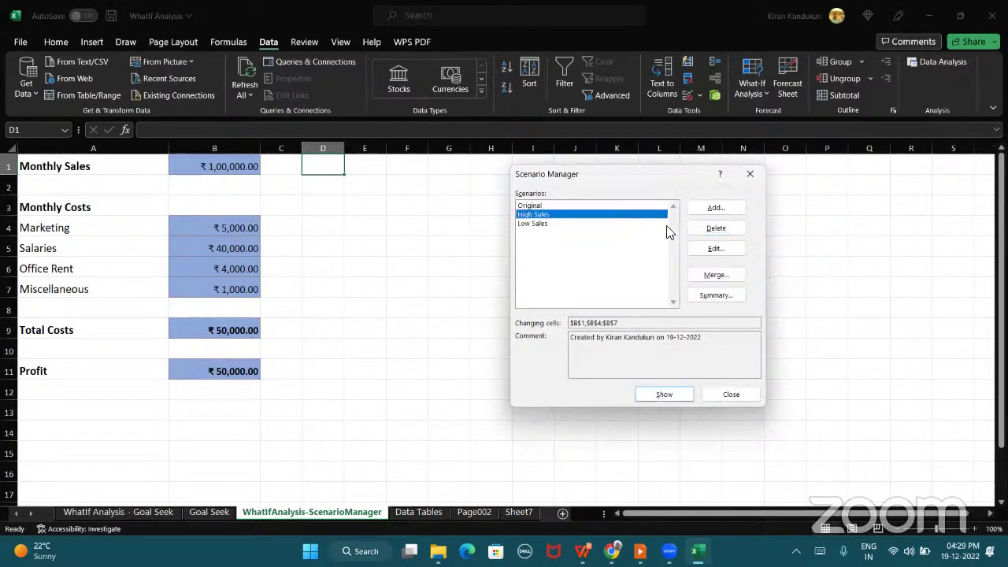
click(712, 227)
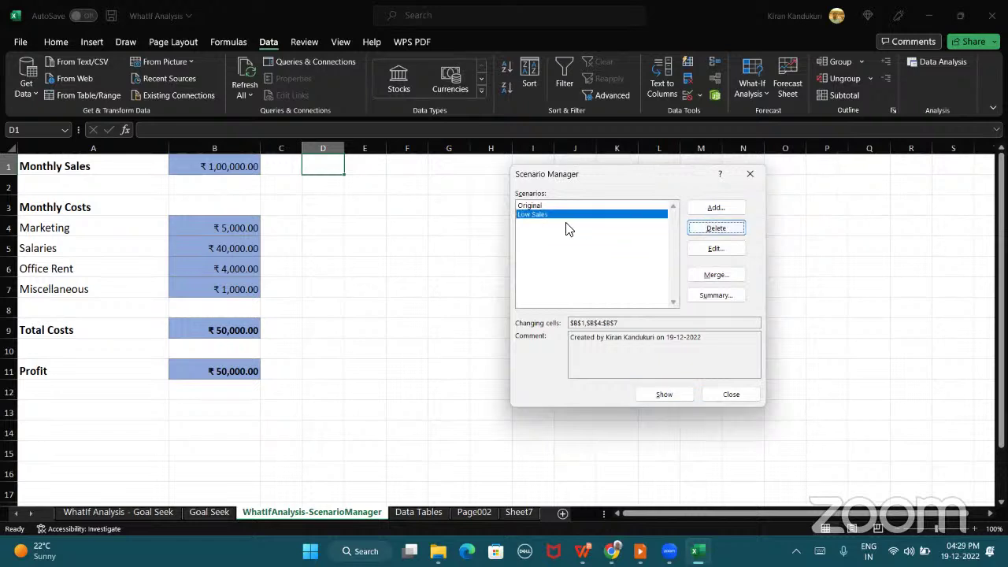
click(717, 227)
Delete the Original scenario and start a new scenario named 'Criginal'
click(718, 228)
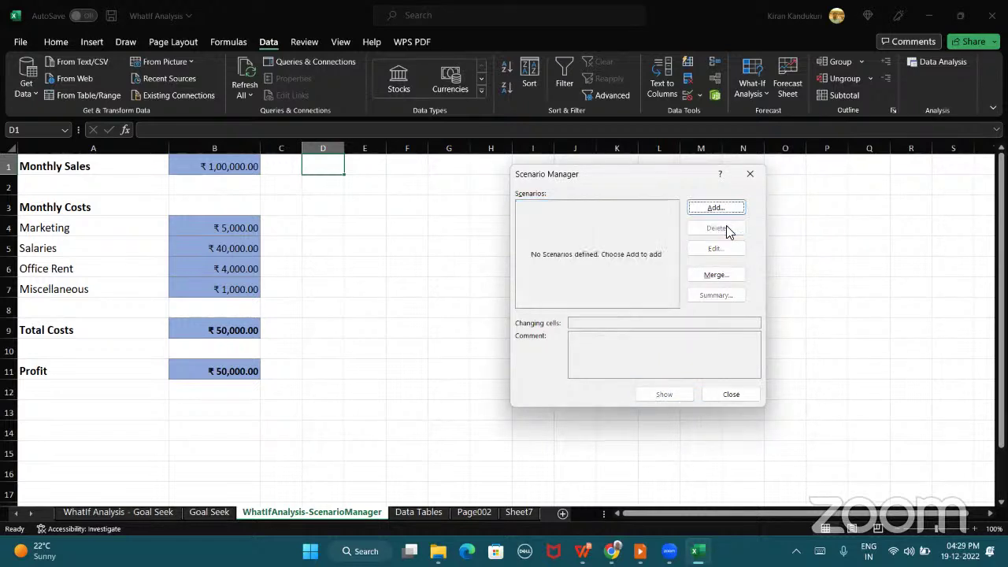
click(707, 209)
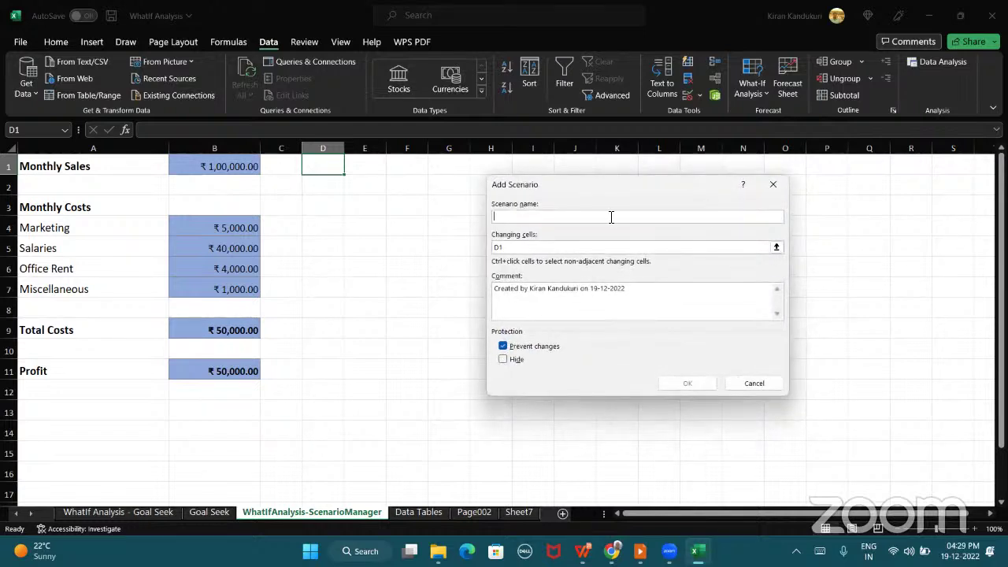
text(Criginal)
click(528, 247)
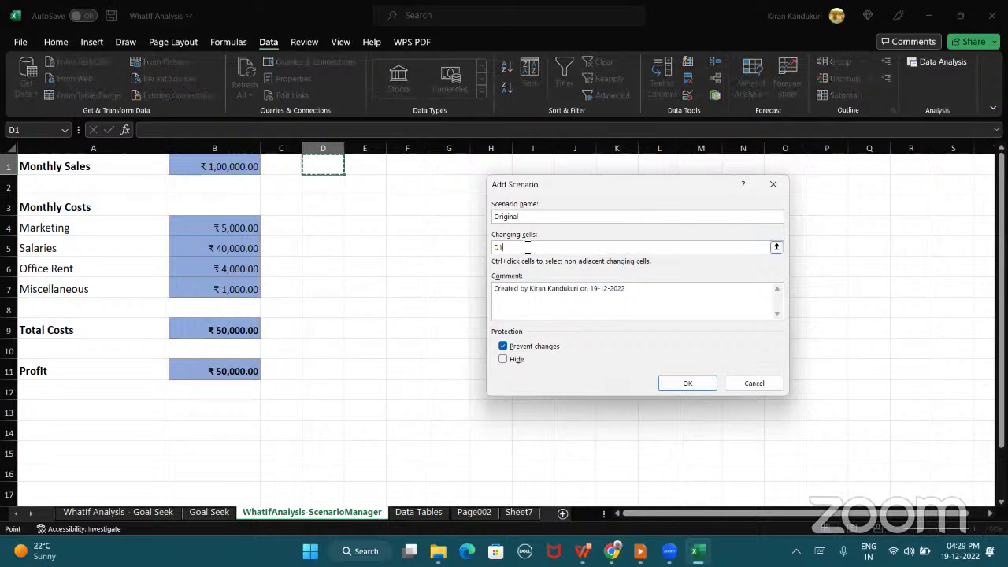
Set changing cells B1 and B4:B7, then cancel the values and close Scenario Manager
key(BackSpace)
key(BackSpace)
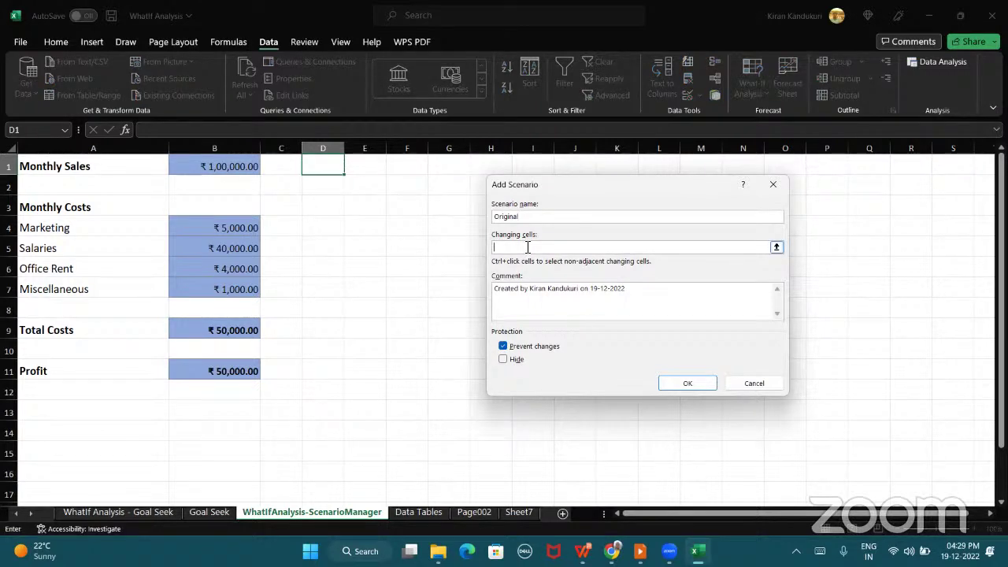
click(219, 171)
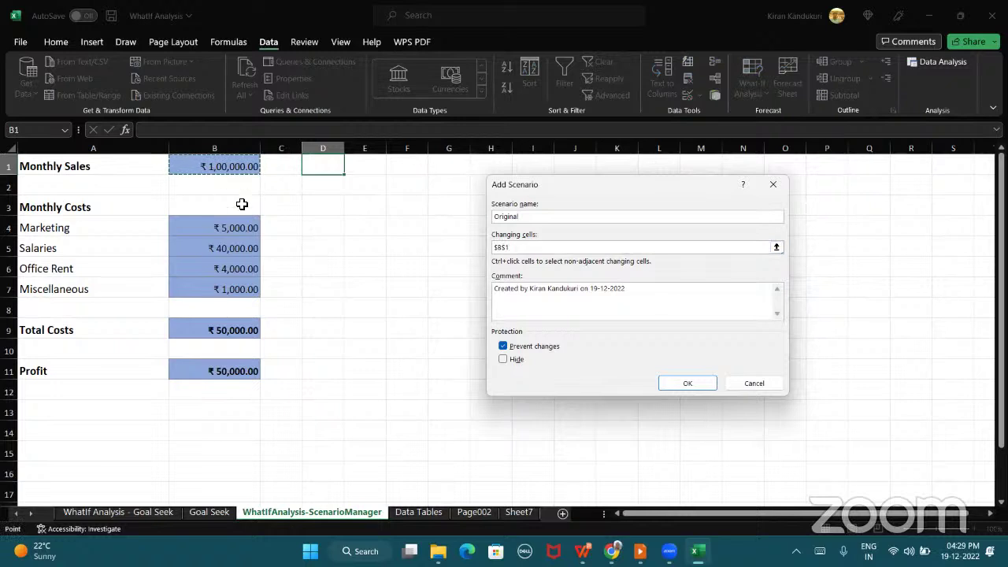
drag(231, 230, 221, 287)
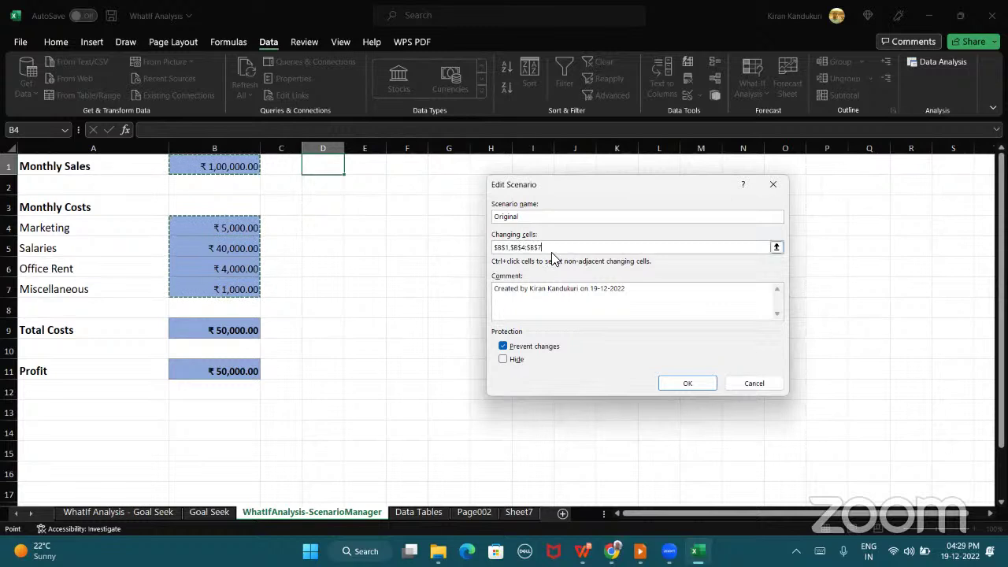
click(679, 384)
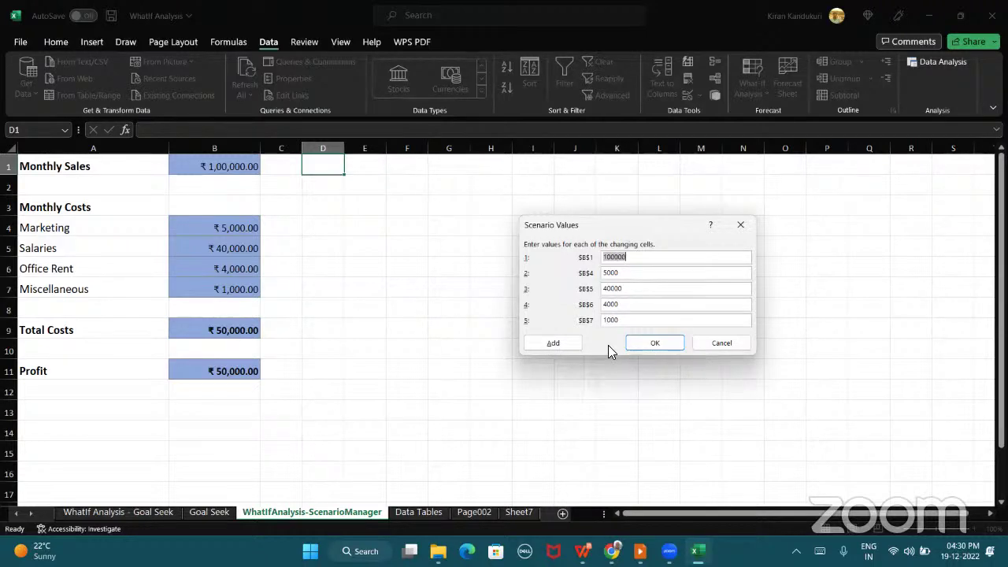
click(720, 343)
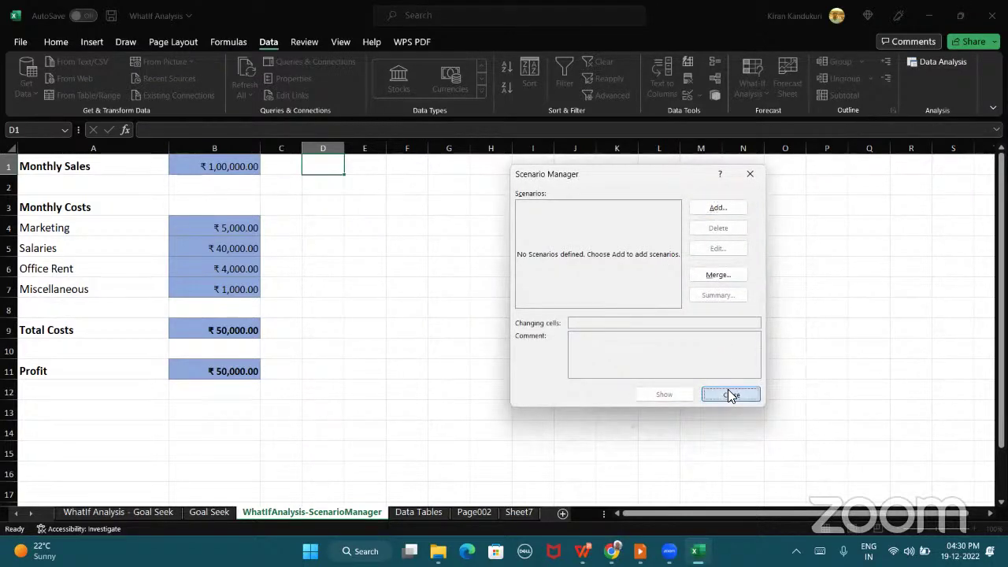
click(728, 392)
Try Create from Selection on cell C5, then cancel without naming anything
click(299, 240)
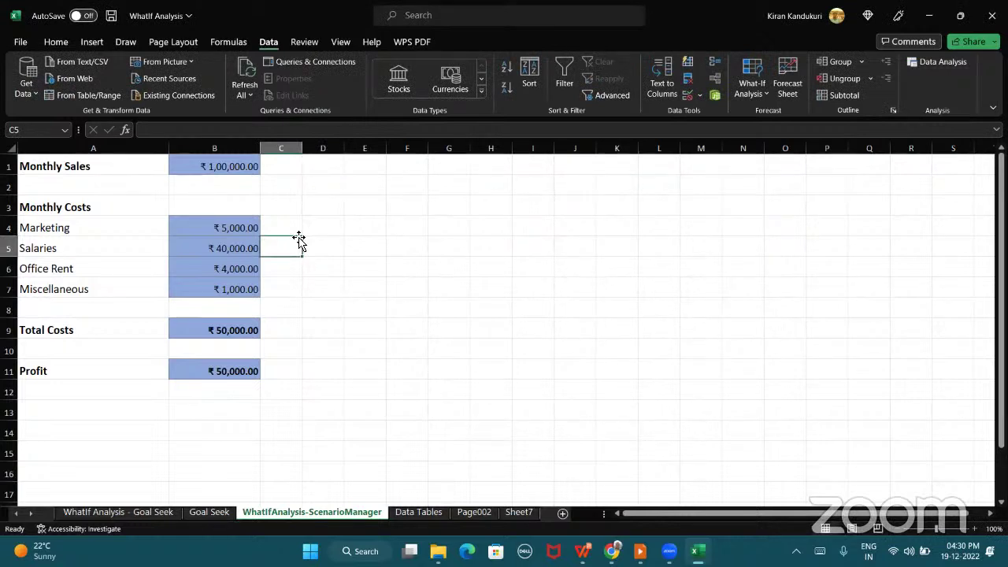
click(227, 41)
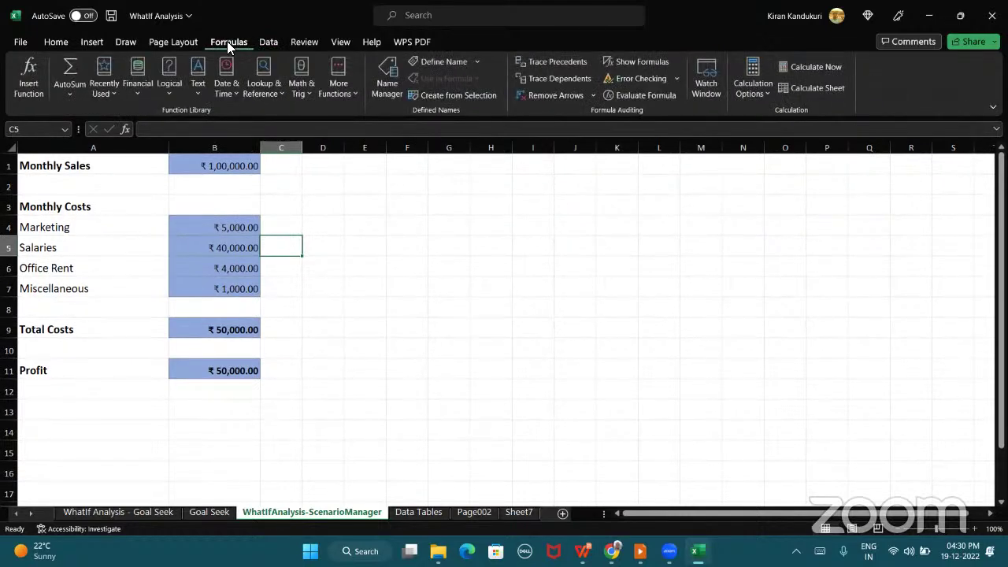
click(460, 96)
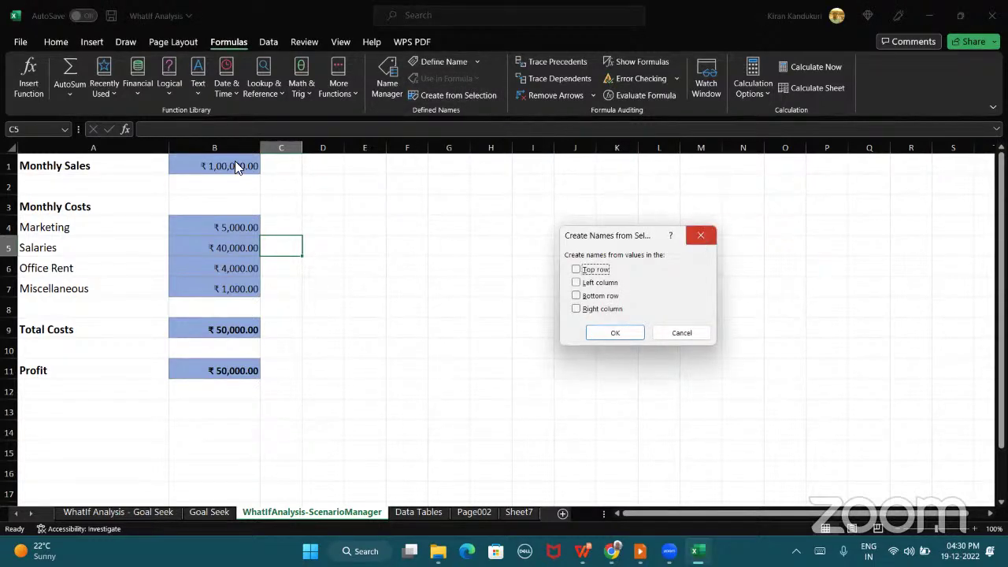
click(664, 332)
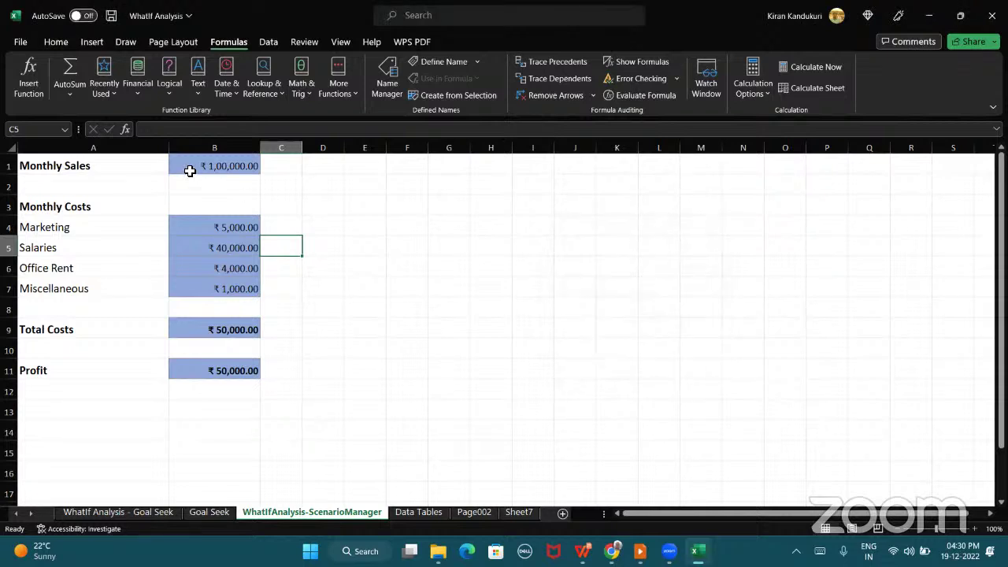
Create left-column names for the Monthly Sales and Marketing values
drag(139, 164, 208, 164)
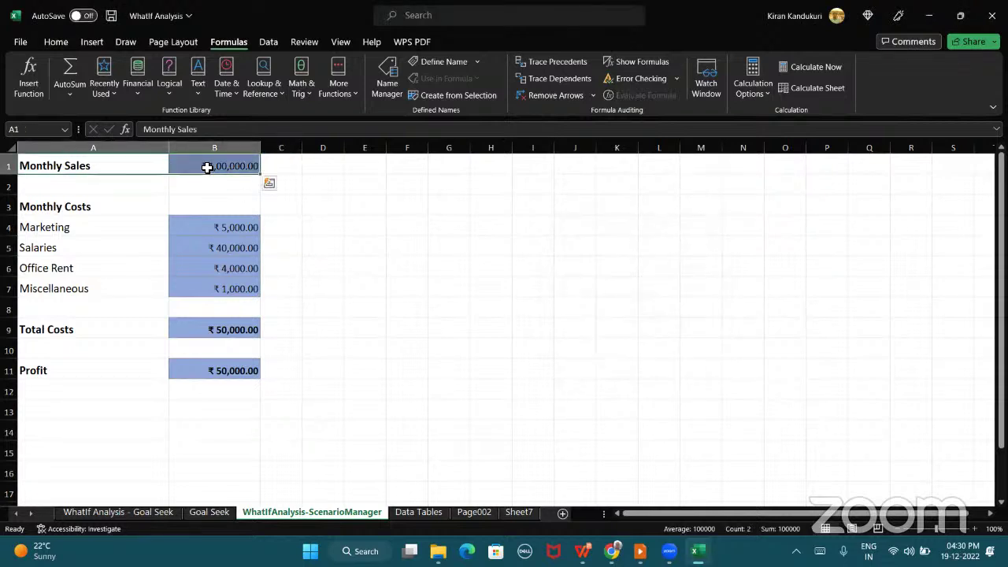
click(441, 95)
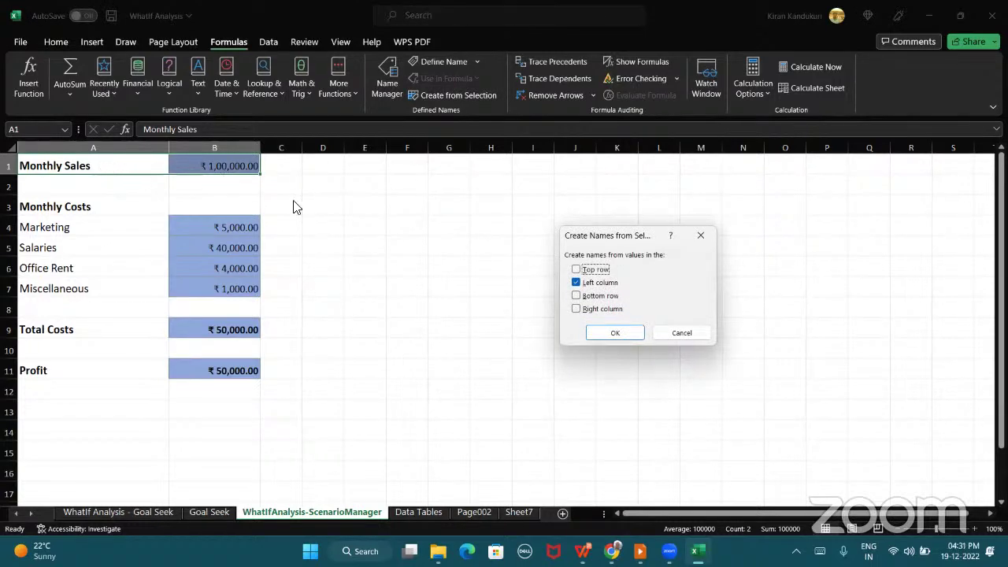
click(612, 334)
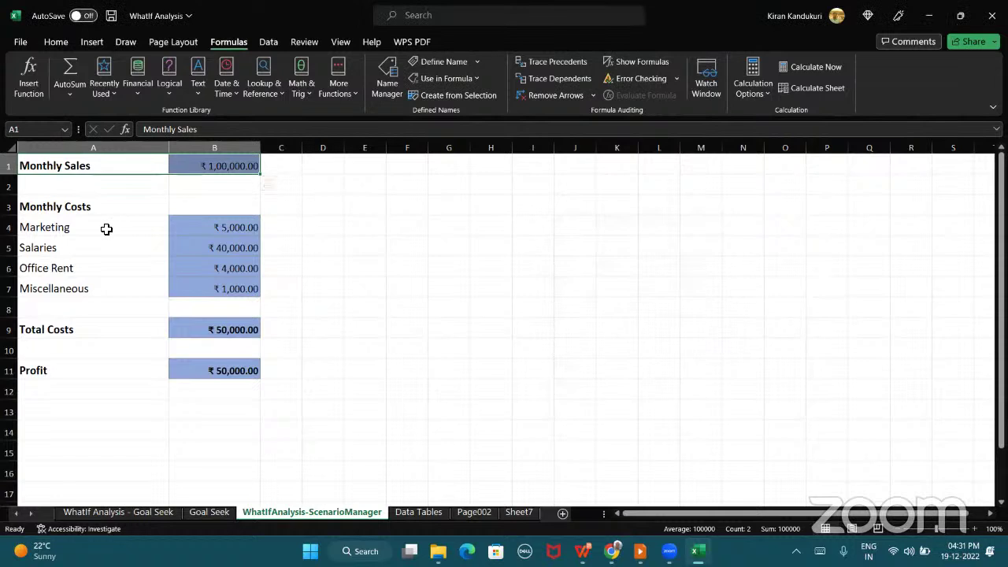
drag(106, 228, 193, 229)
click(446, 96)
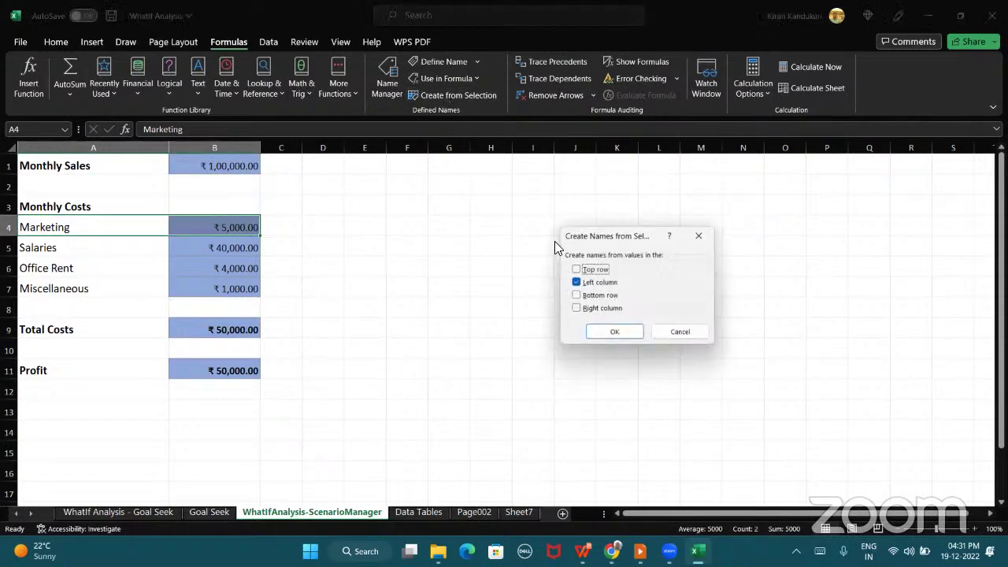
click(613, 334)
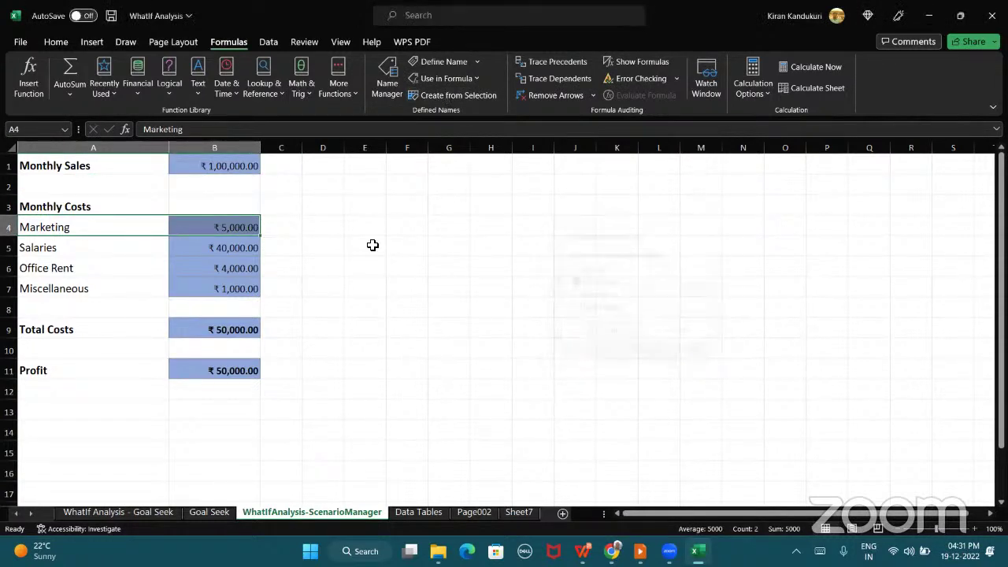
Name the Salaries and Office Rent values from their labels
drag(163, 244, 198, 247)
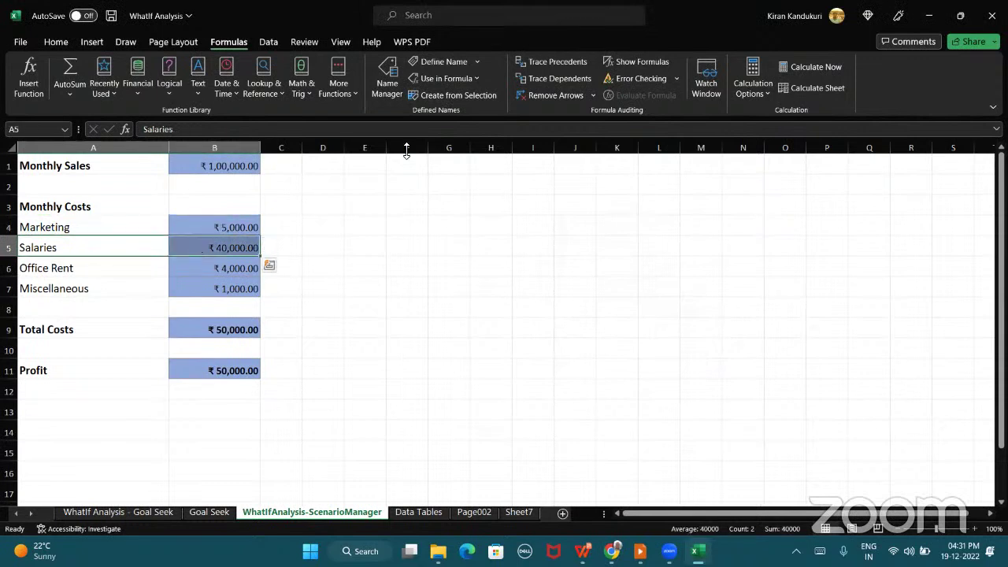
click(441, 97)
click(612, 336)
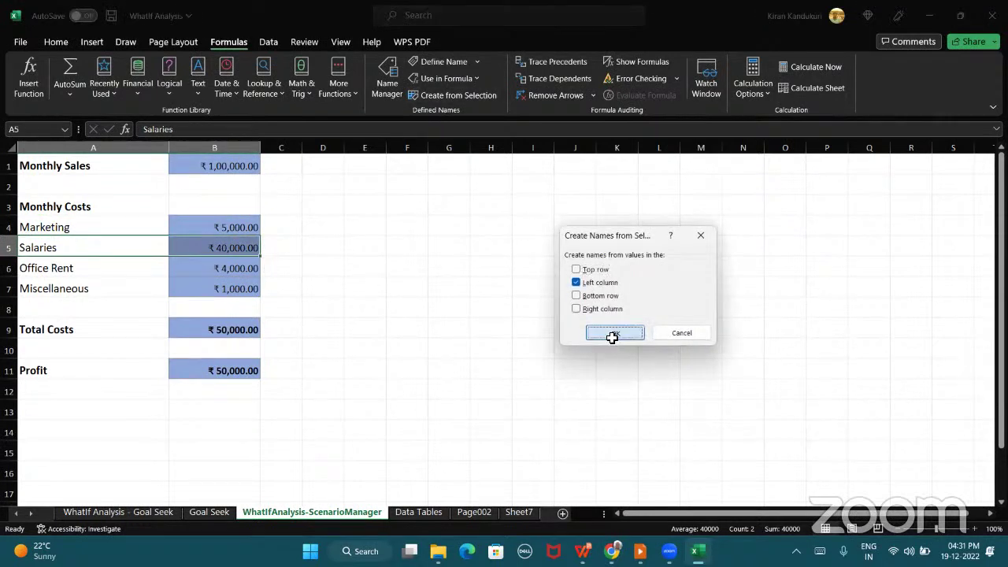
click(124, 271)
drag(124, 271, 185, 265)
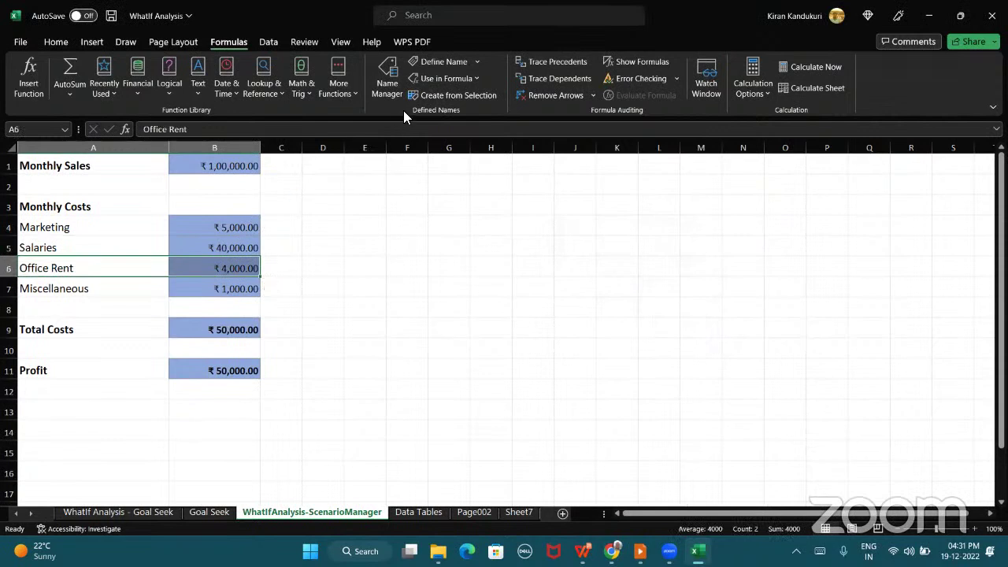
click(438, 94)
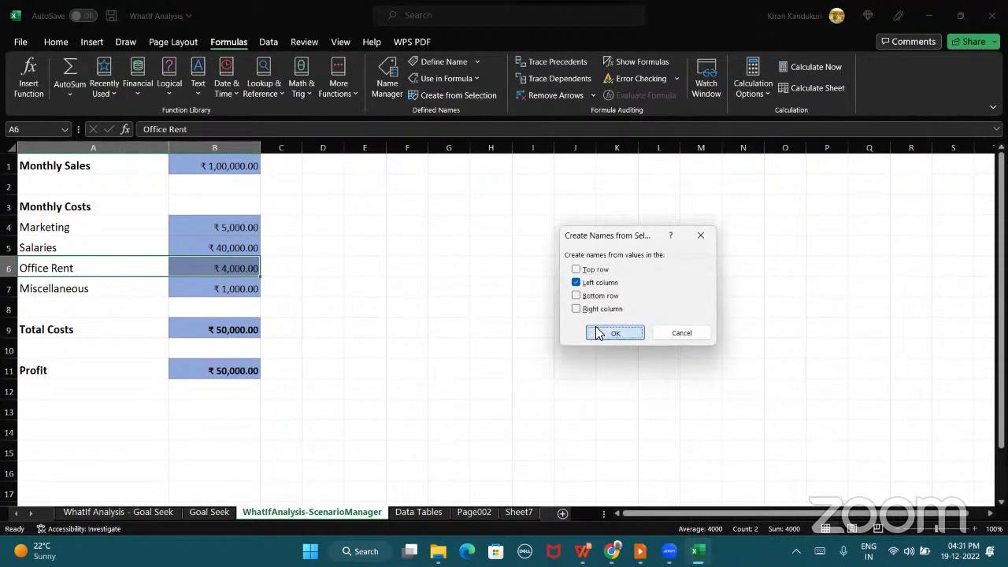
click(600, 332)
Name the Miscellaneous value from its label, then select B1 to confirm Monthly_Sales
click(115, 293)
drag(116, 292, 181, 292)
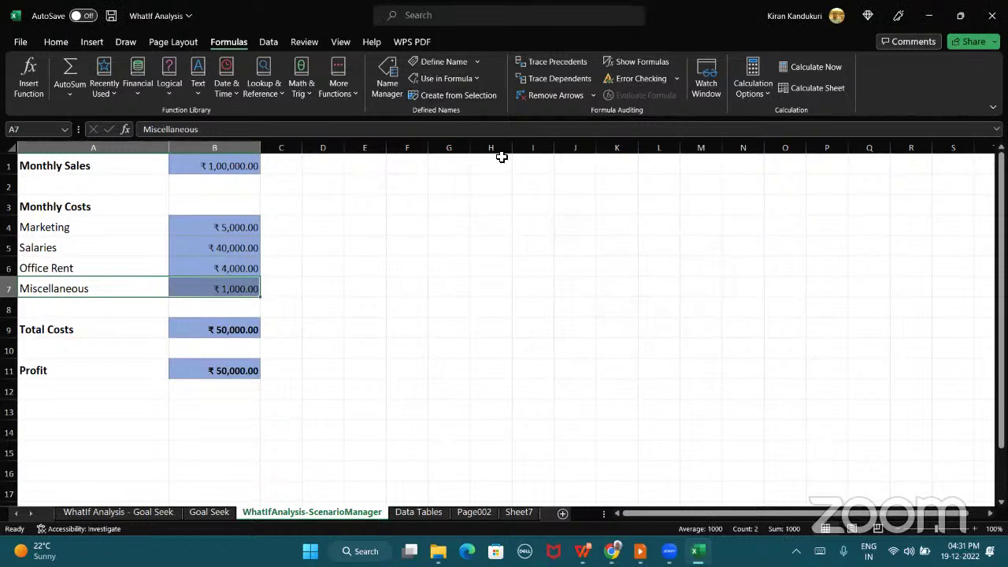
click(465, 95)
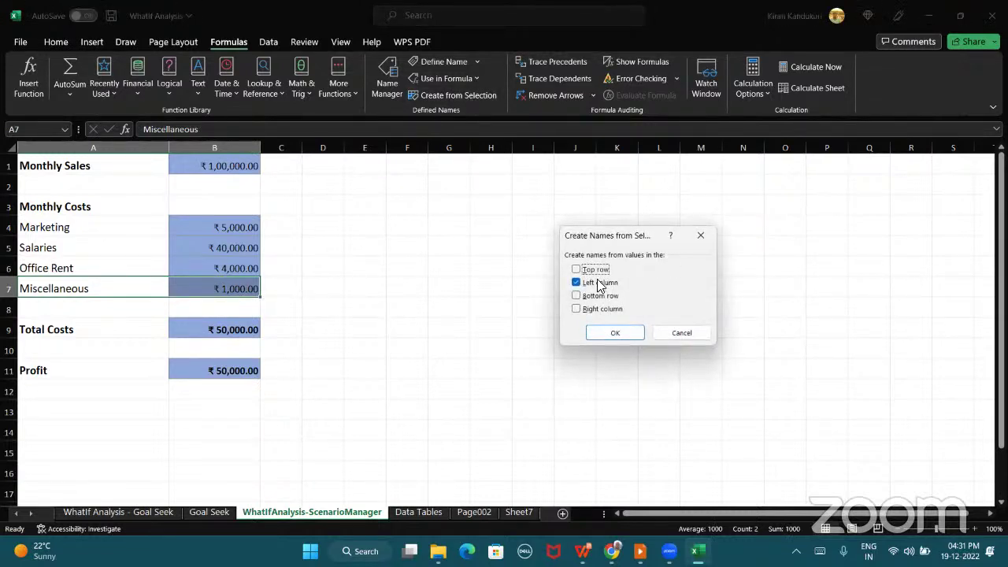
click(600, 331)
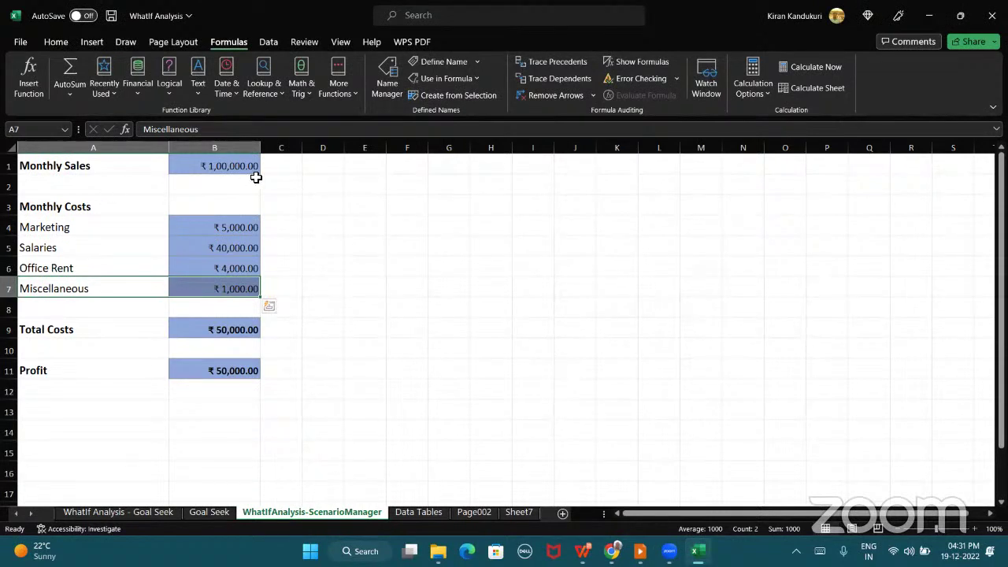
click(322, 167)
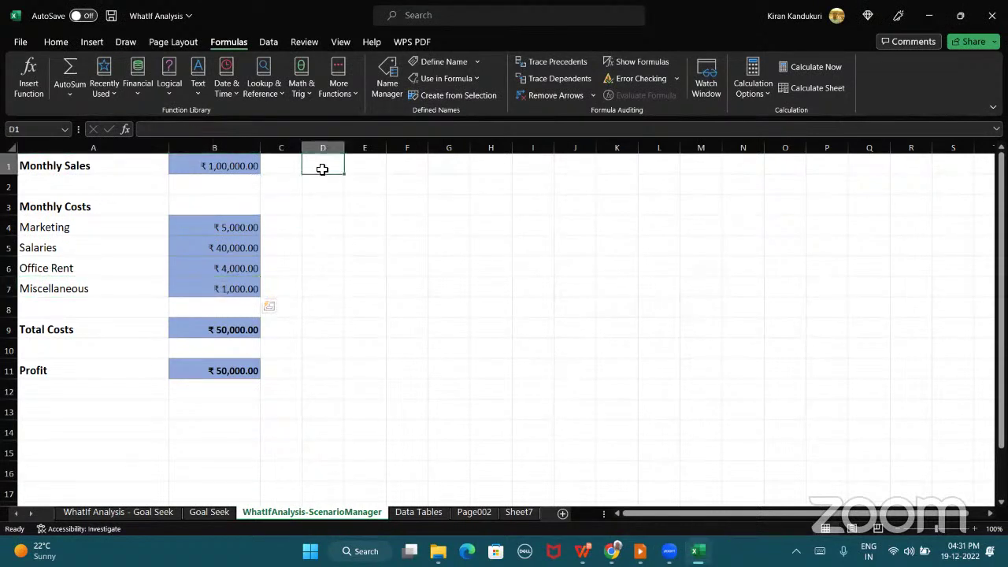
click(250, 164)
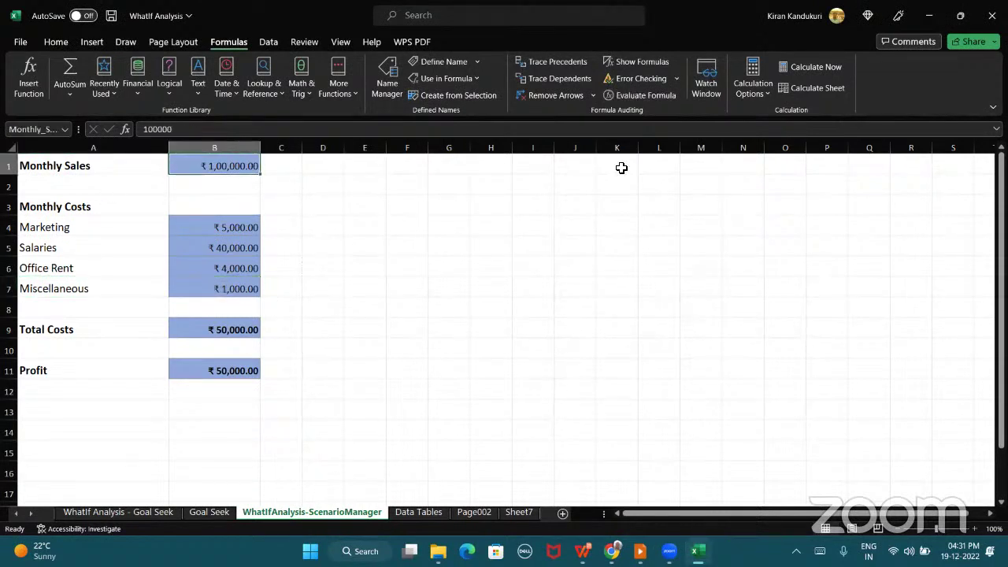
Open Scenario Manager via Data > What-If Analysis
click(268, 42)
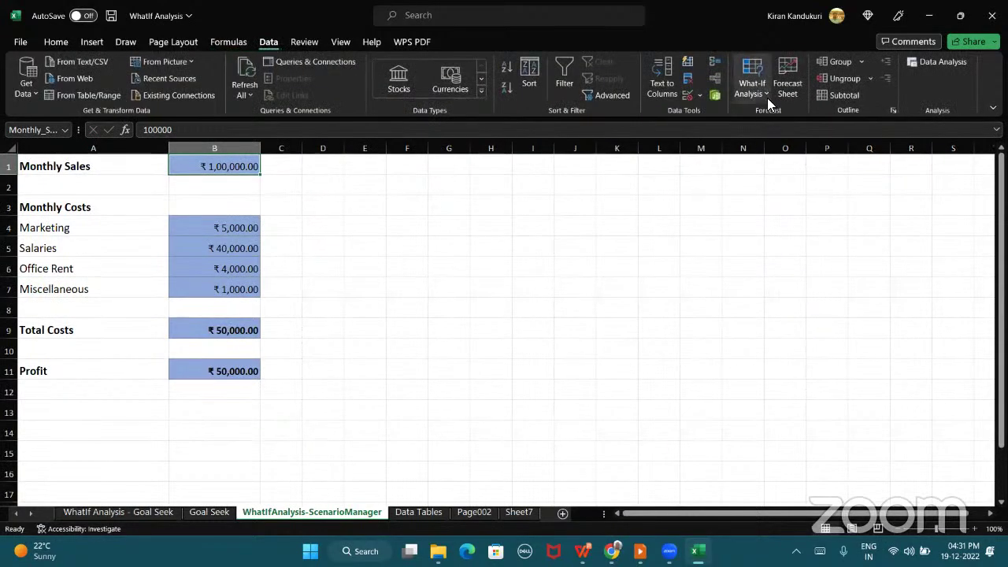
click(767, 96)
click(767, 111)
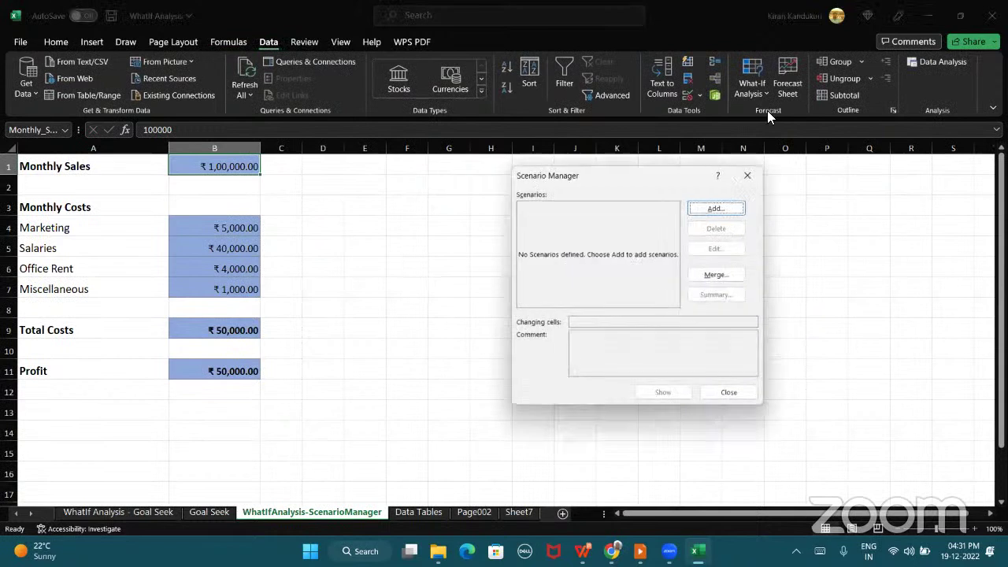
Add scenario 'Original Data' with changing cells B1 and B4:B7, keeping the current values
click(720, 206)
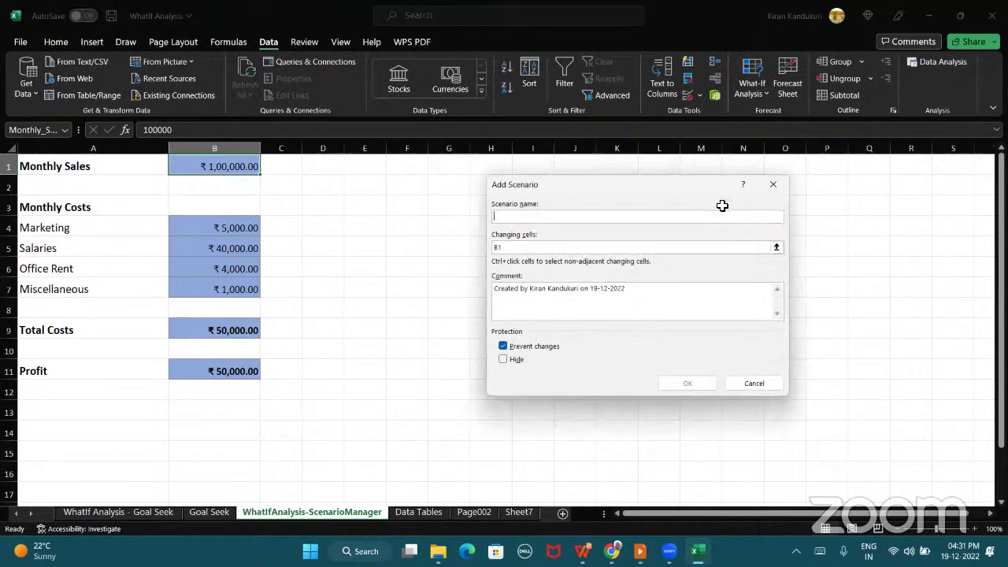
text(Origi)
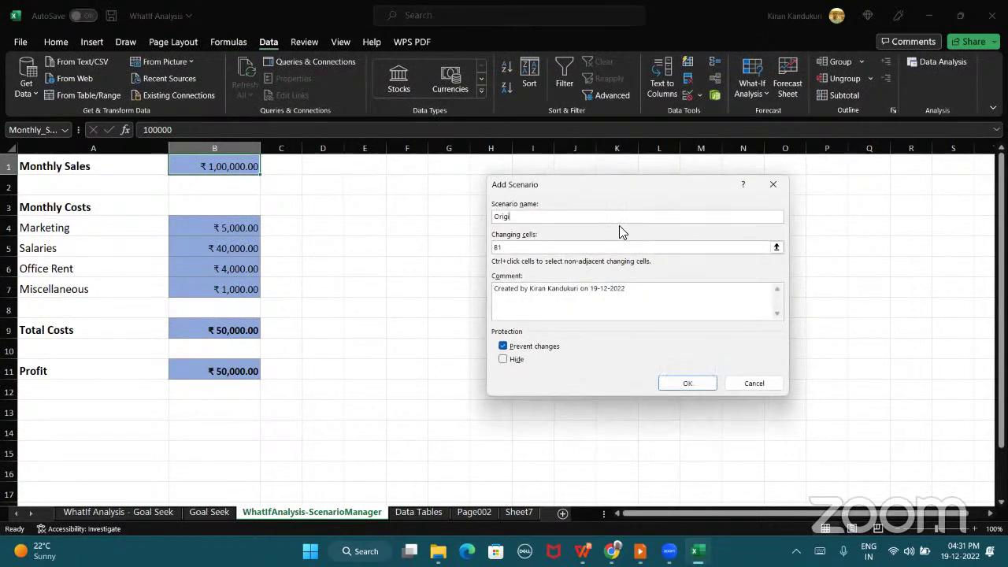
text(nal Data)
click(516, 250)
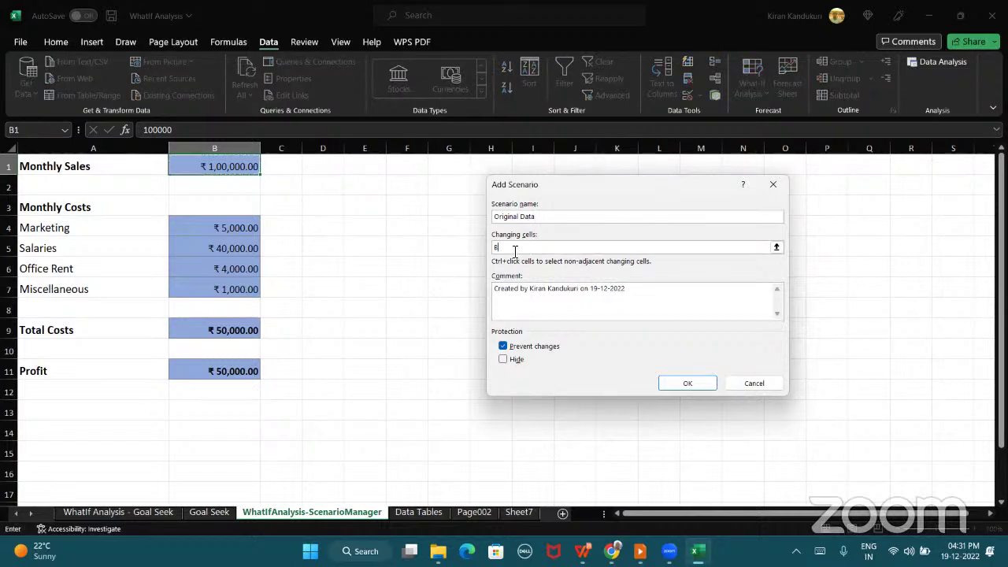
key(BackSpace)
key(BackSpace)
click(251, 168)
drag(225, 226, 223, 289)
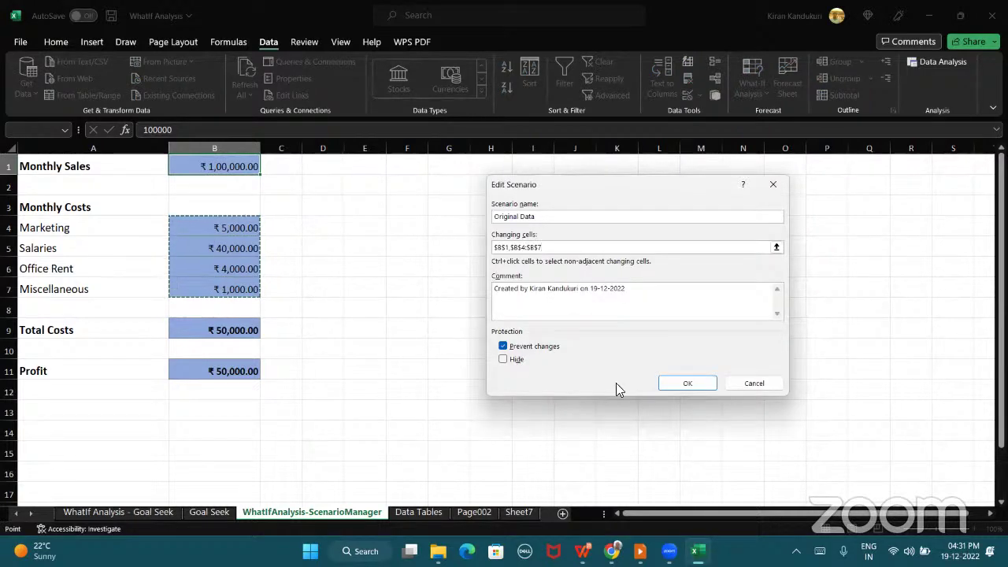
click(686, 384)
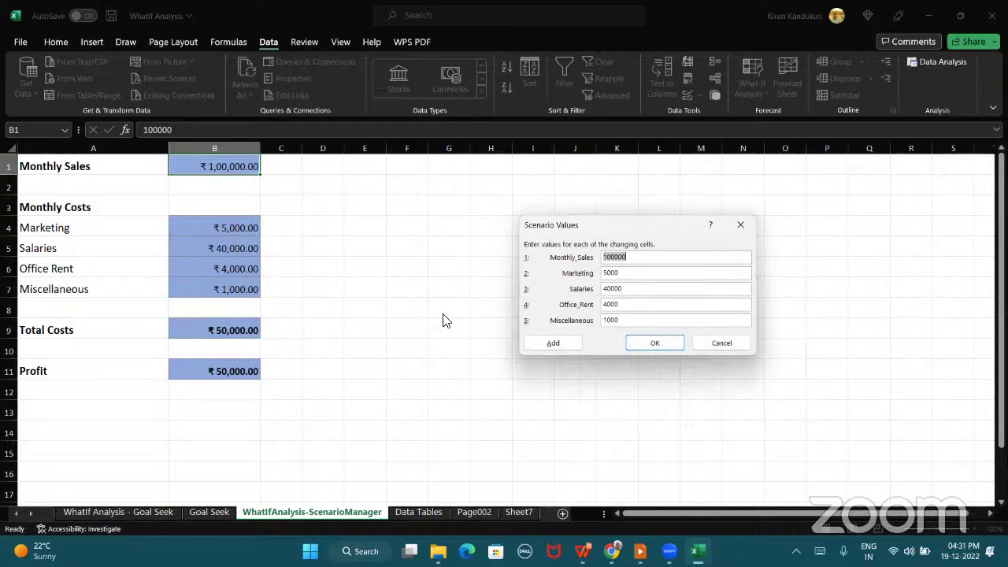
click(651, 347)
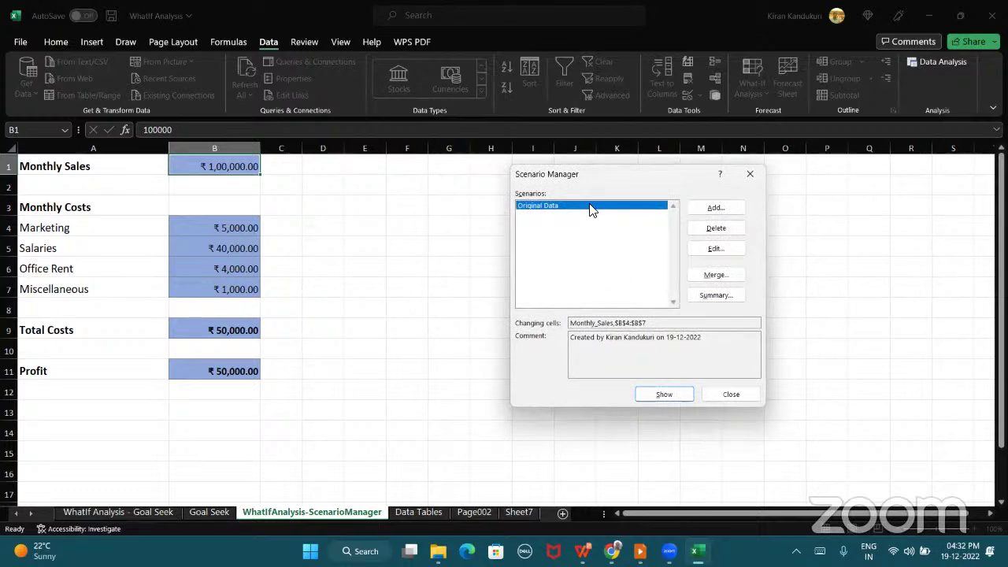
Start a High Sales scenario with changing cells B1 and B4:B7, then cancel the values dialog
click(715, 207)
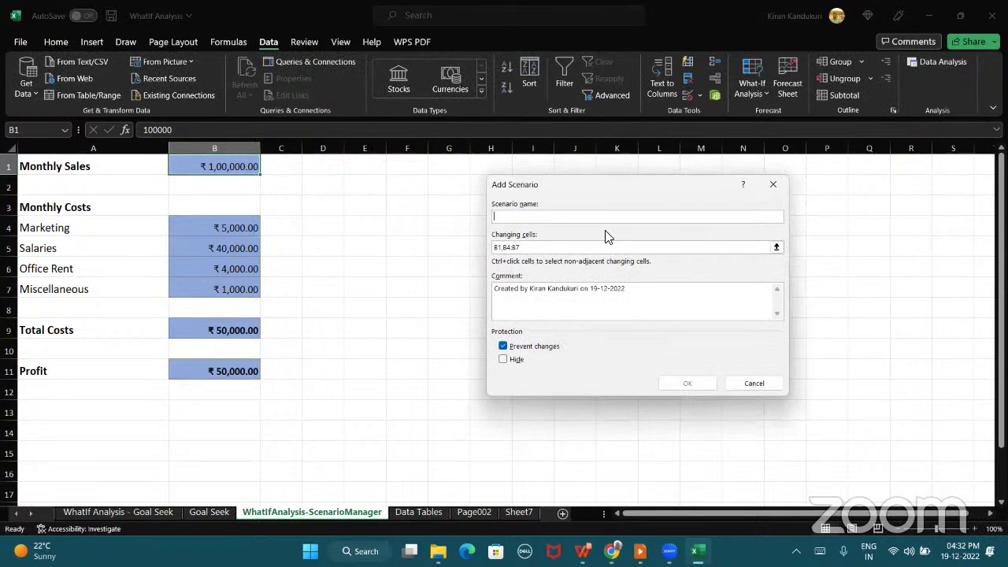
text(Hi)
key(BackSpace)
key(Tab)
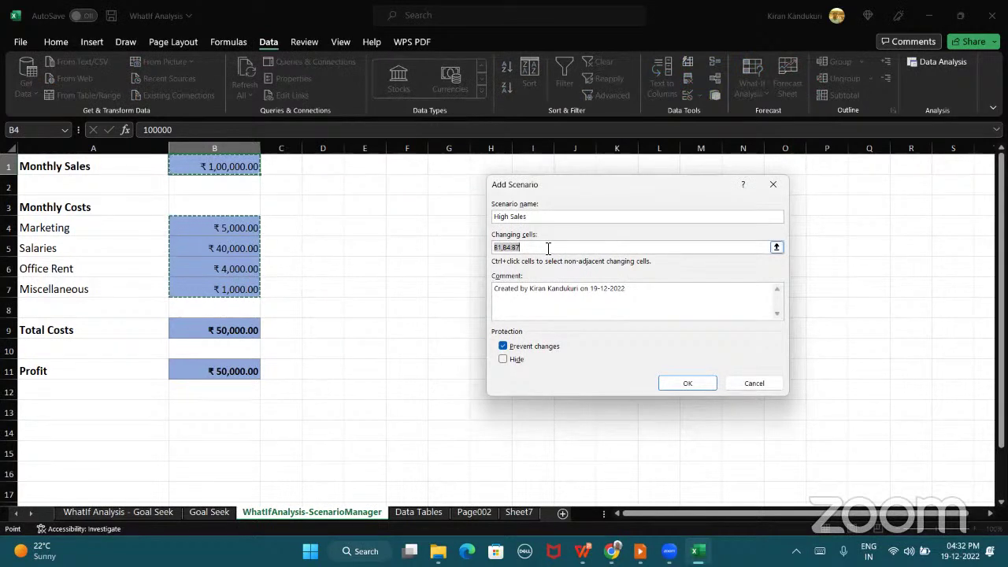
key(BackSpace)
click(209, 170)
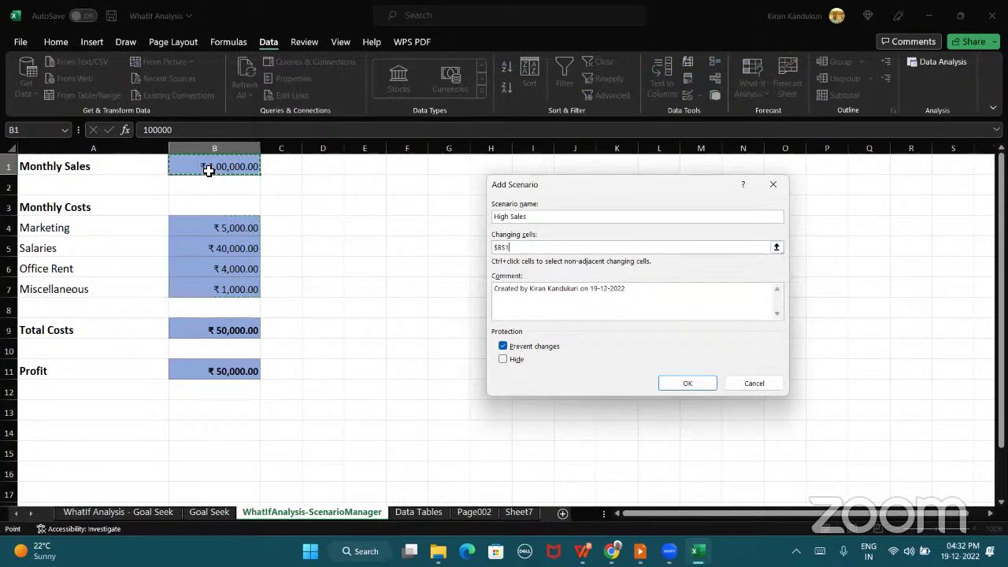
drag(225, 229, 221, 289)
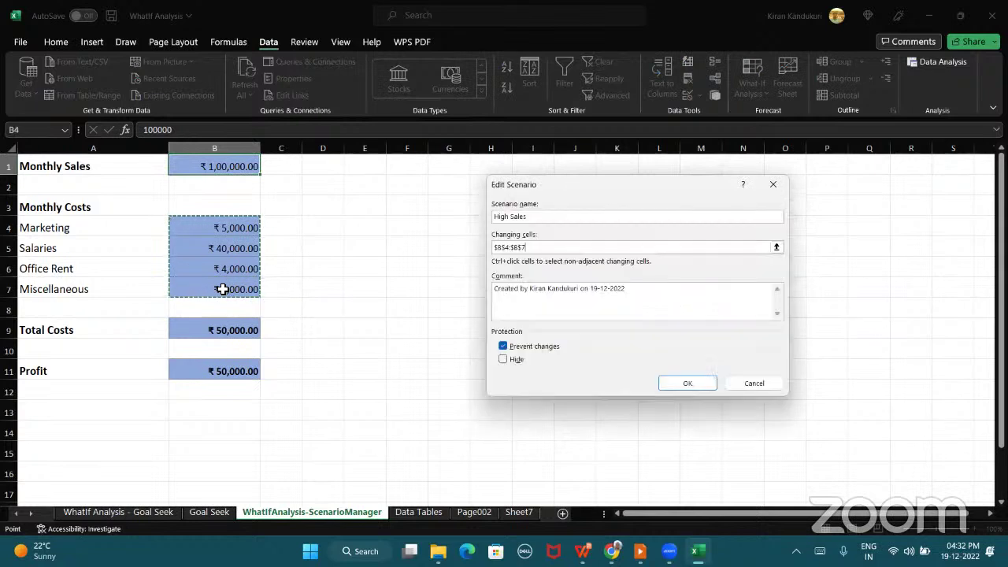
click(686, 384)
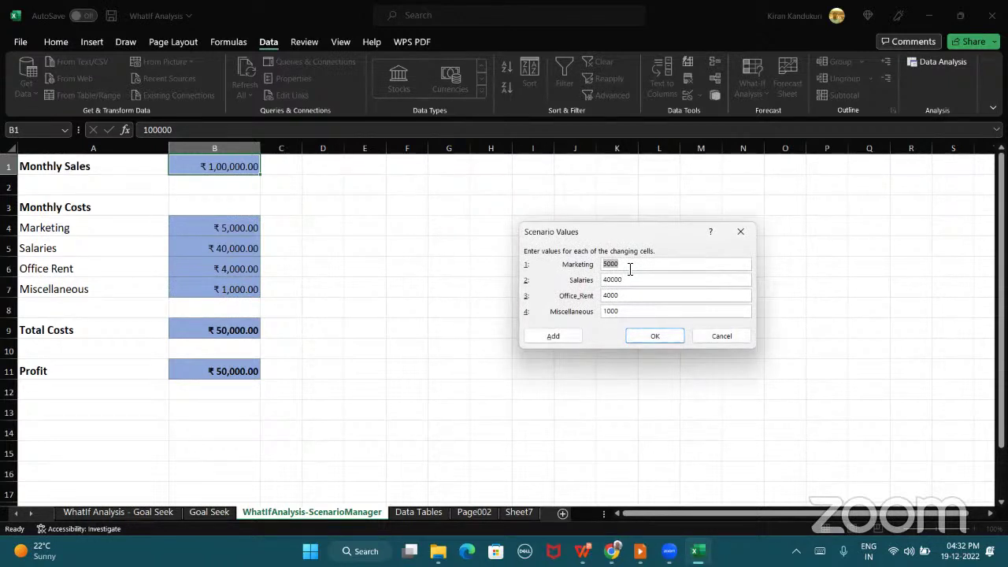
click(717, 335)
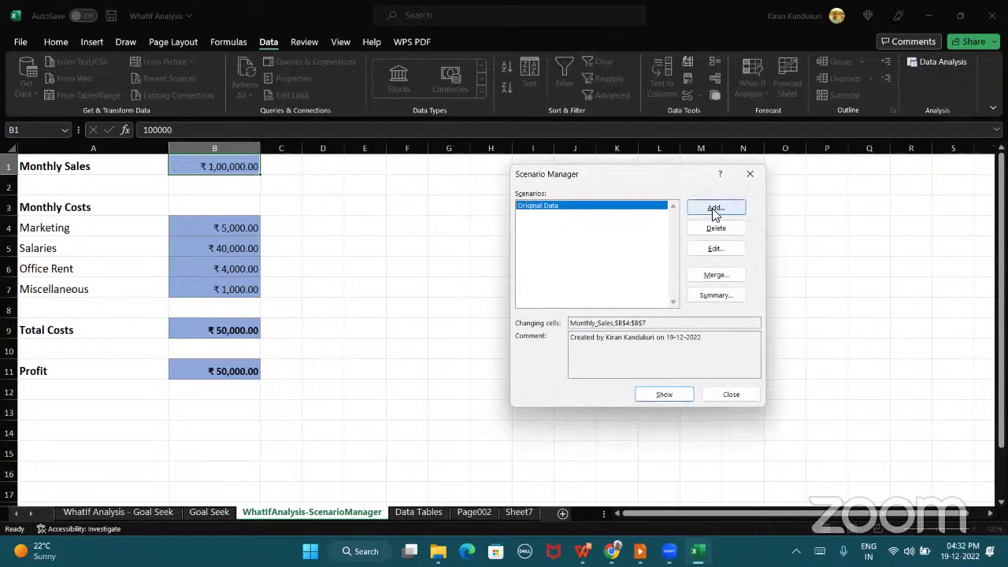
Start the High Sales scenario again and confirm its changing cells
click(712, 208)
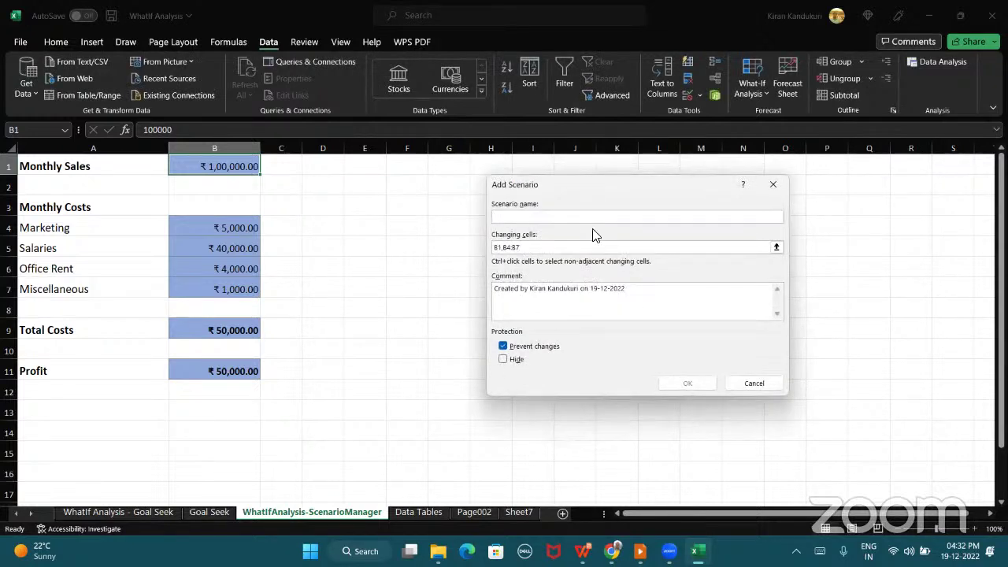
text(High Sales)
click(543, 251)
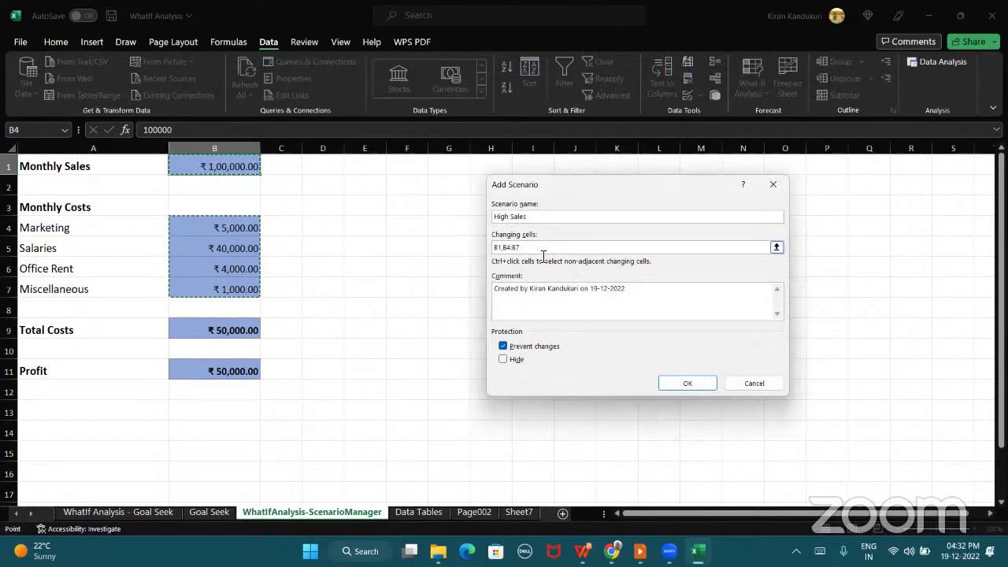
click(702, 381)
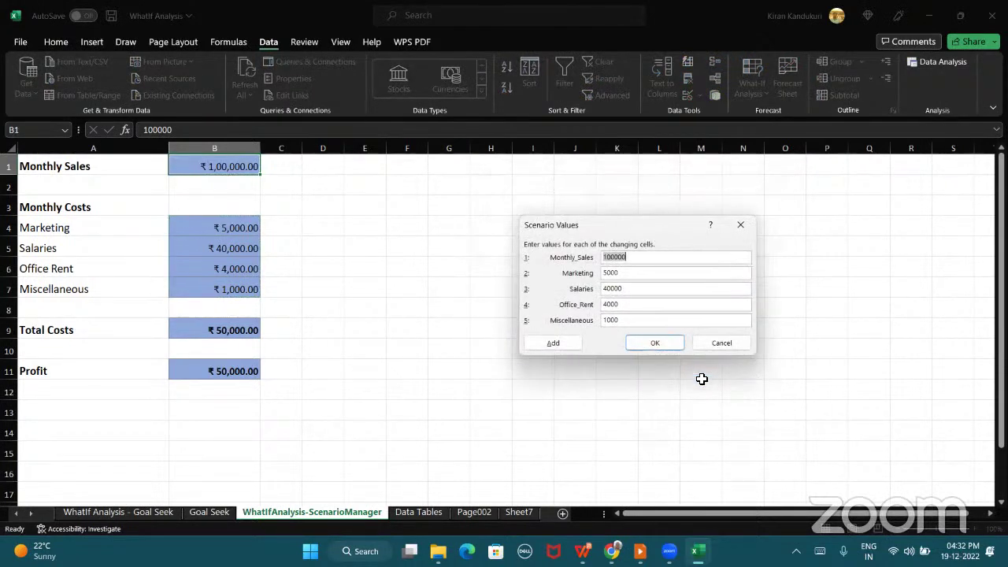
Enter High Sales values: marketing 15000, salaries 60000, miscellaneous 1500
click(609, 259)
key(Tab)
text(15)
drag(627, 291, 590, 295)
text(6000)
drag(611, 320, 610, 376)
text(0)
text(5)
Review the sales, marketing 15000 and miscellaneous 1500 values, then confirm the scenario
double_click(627, 258)
click(627, 273)
drag(627, 273, 591, 291)
click(628, 290)
drag(622, 322, 590, 322)
click(624, 321)
drag(625, 320, 589, 318)
click(651, 345)
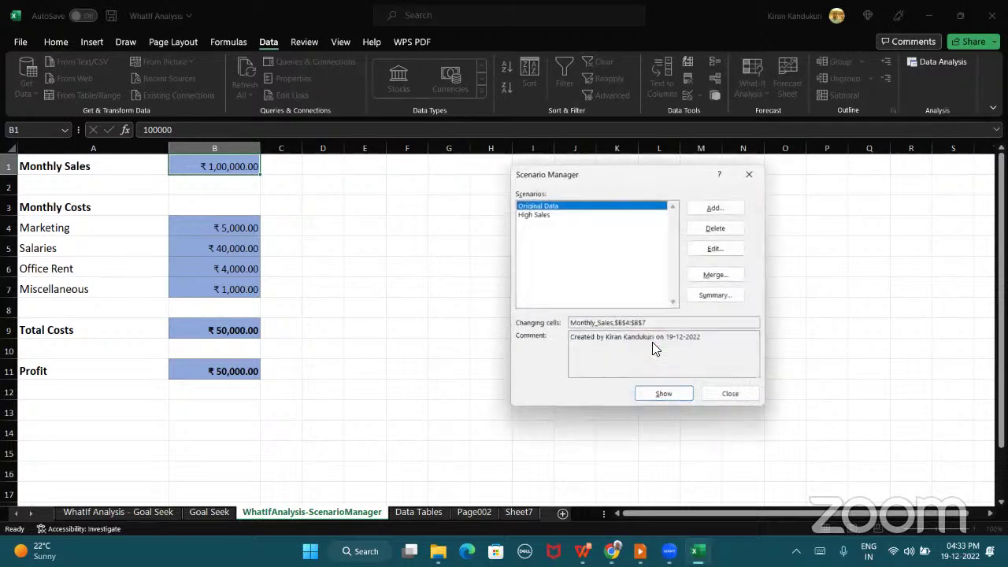
Add a new scenario named Low Sales over the same changing cells
click(714, 209)
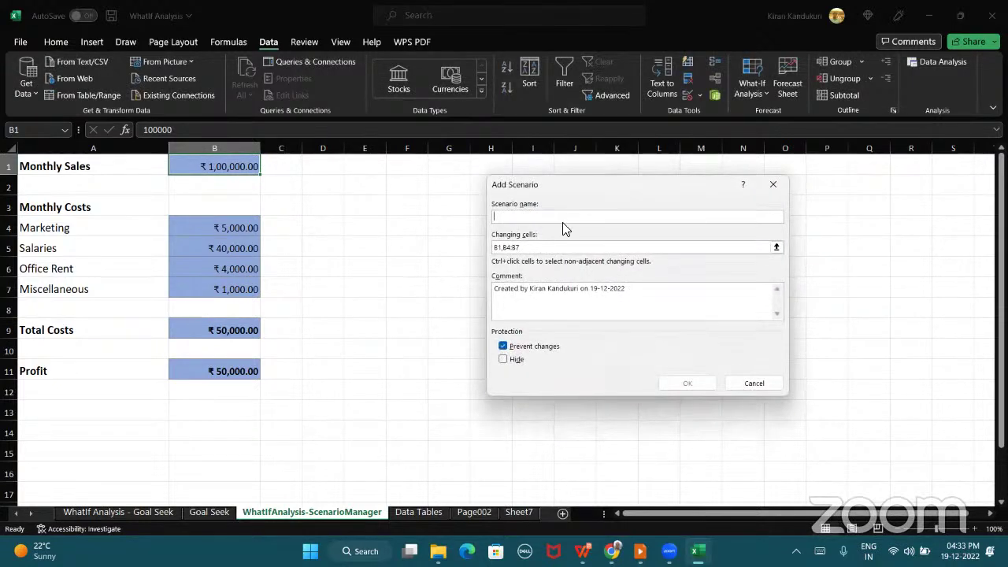
text(Low Sales)
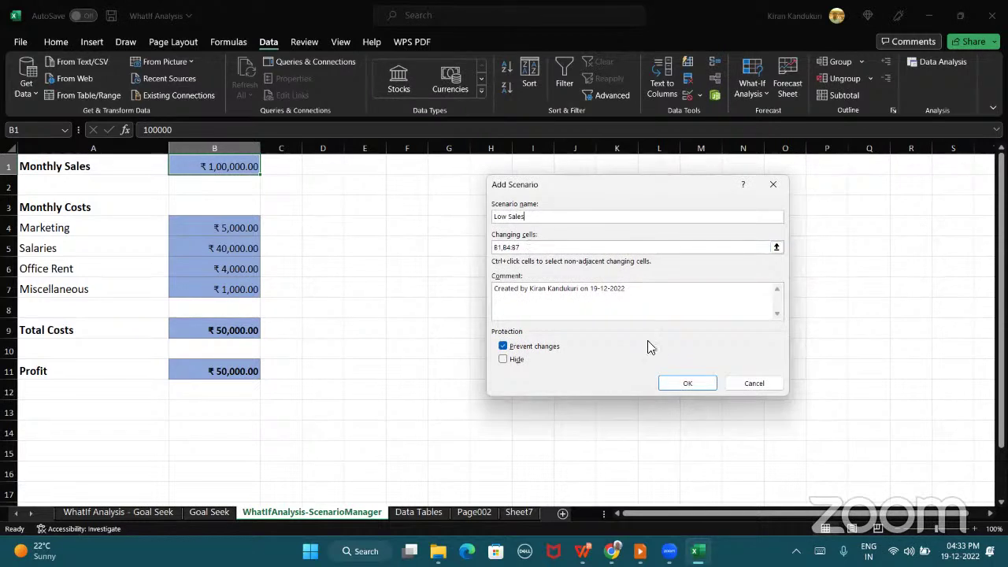
click(672, 384)
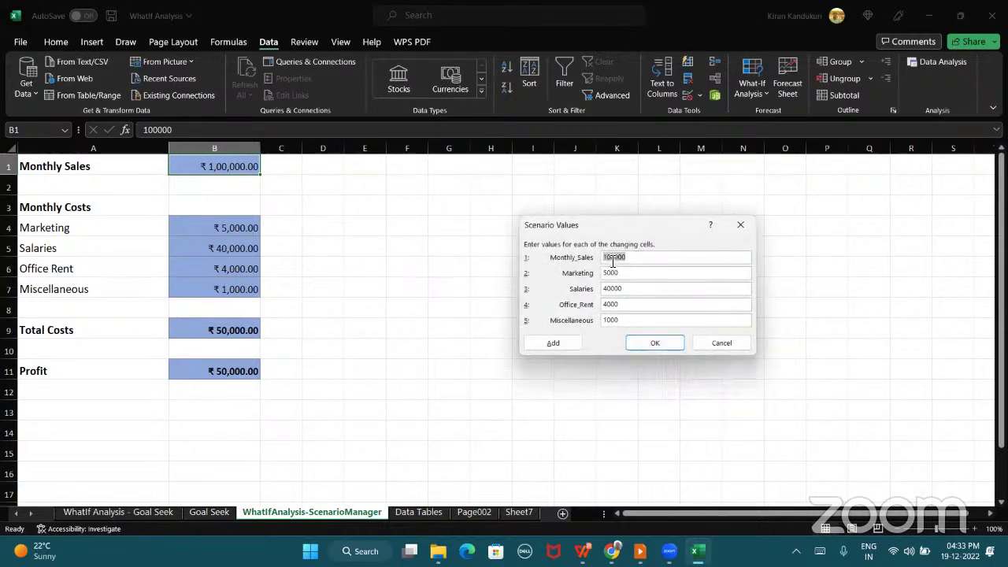
Change the Monthly_Sales value to 75000 and Marketing to 1000
drag(607, 258, 650, 301)
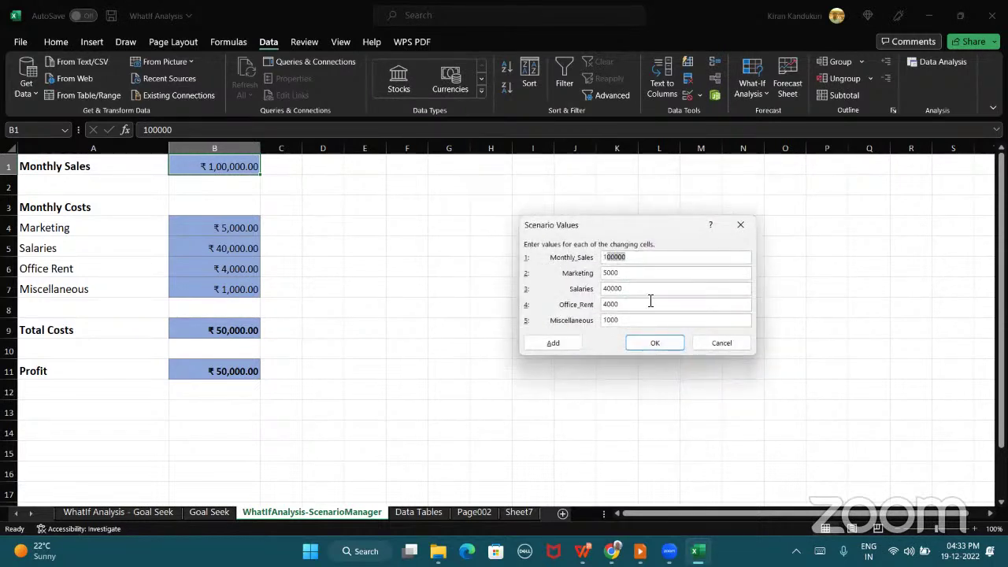
click(603, 257)
key(Right)
key(Right)
text(75)
key(BackSpace)
click(630, 275)
click(598, 274)
key(Delete)
text(1)
Set Salaries to 25000 and Miscellaneous to 500, and save the Low Sales values
click(608, 288)
key(BackSpace)
key(Delete)
text(25)
drag(628, 321, 581, 326)
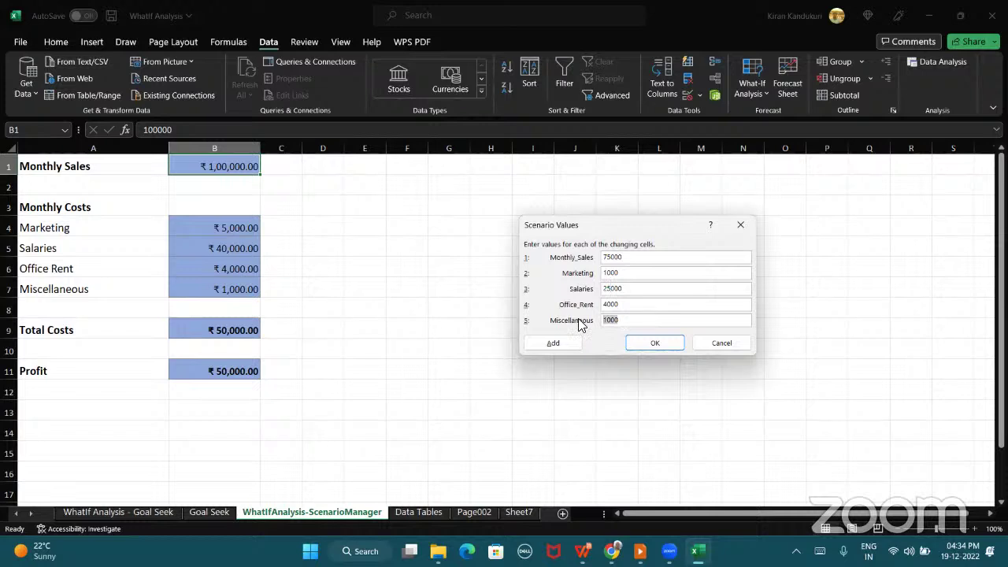
text(500)
click(656, 344)
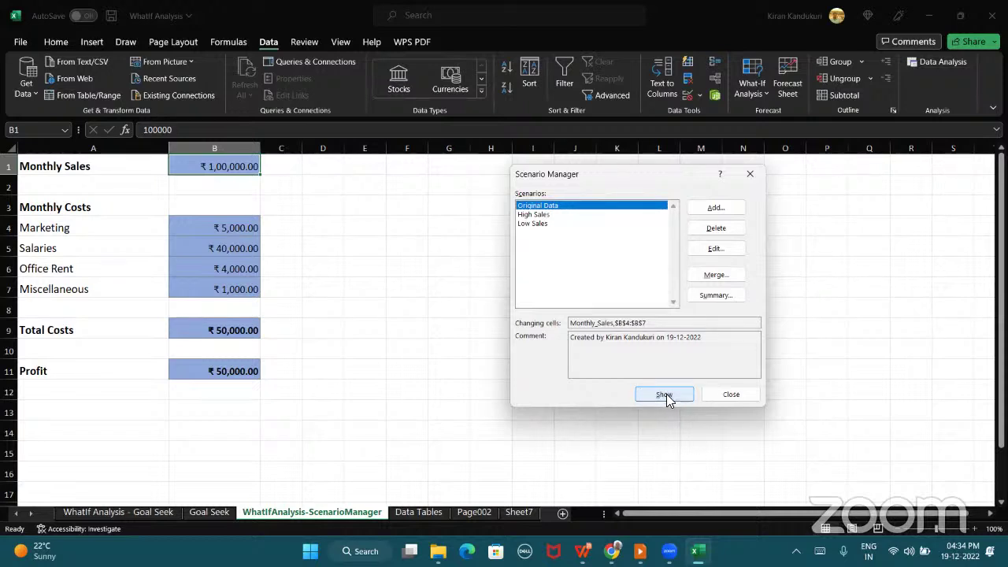
click(572, 224)
click(549, 216)
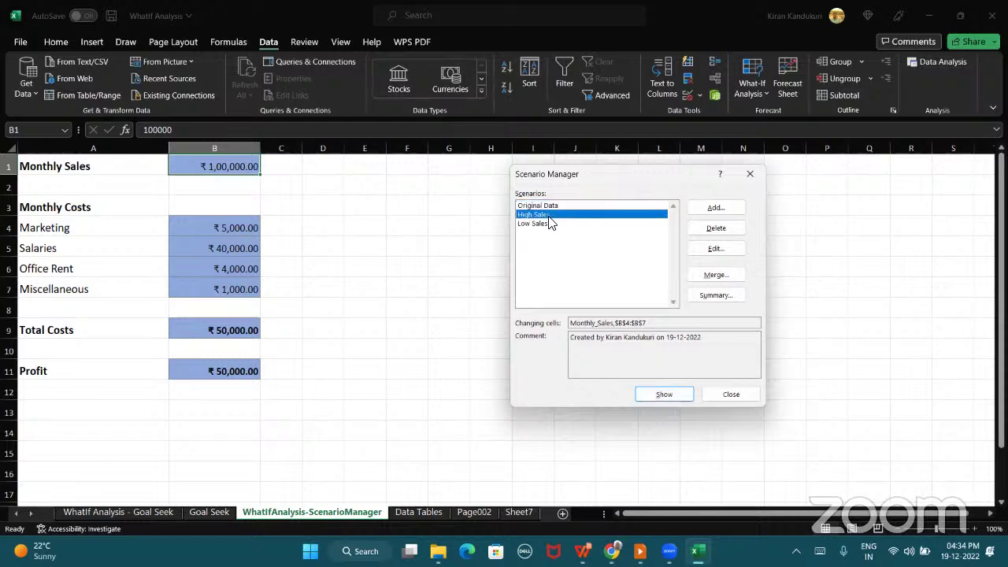
click(549, 208)
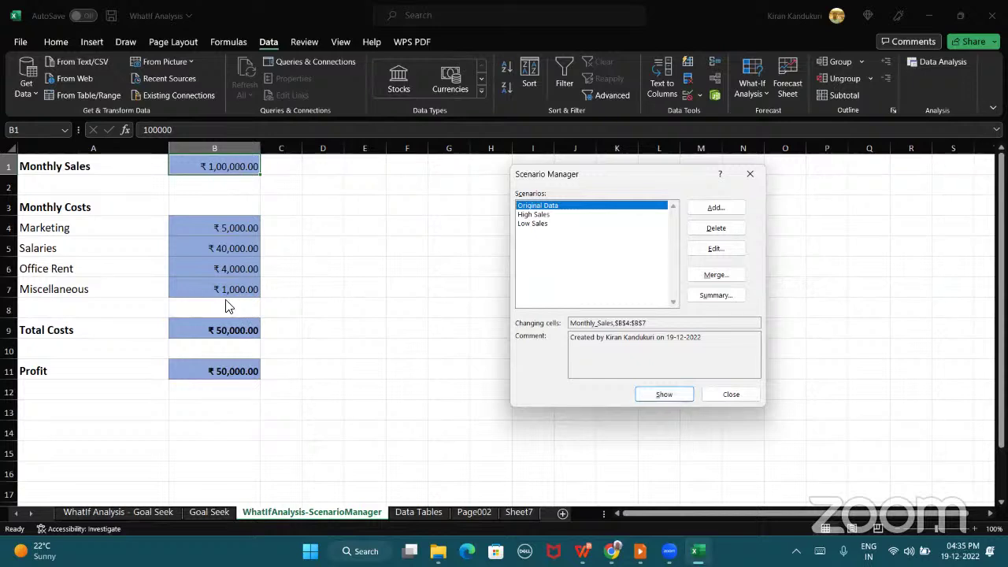
click(542, 216)
click(660, 394)
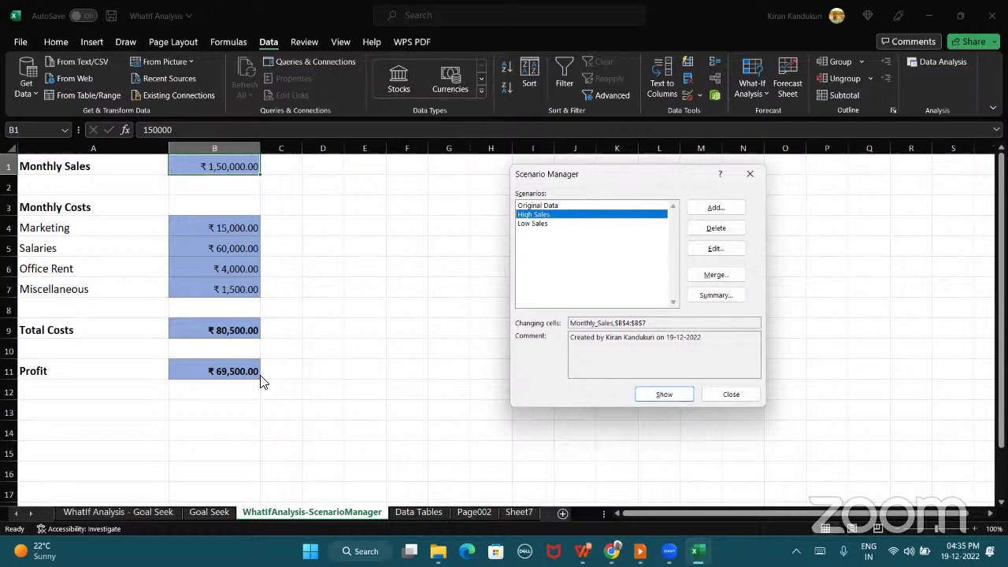
click(533, 223)
click(649, 397)
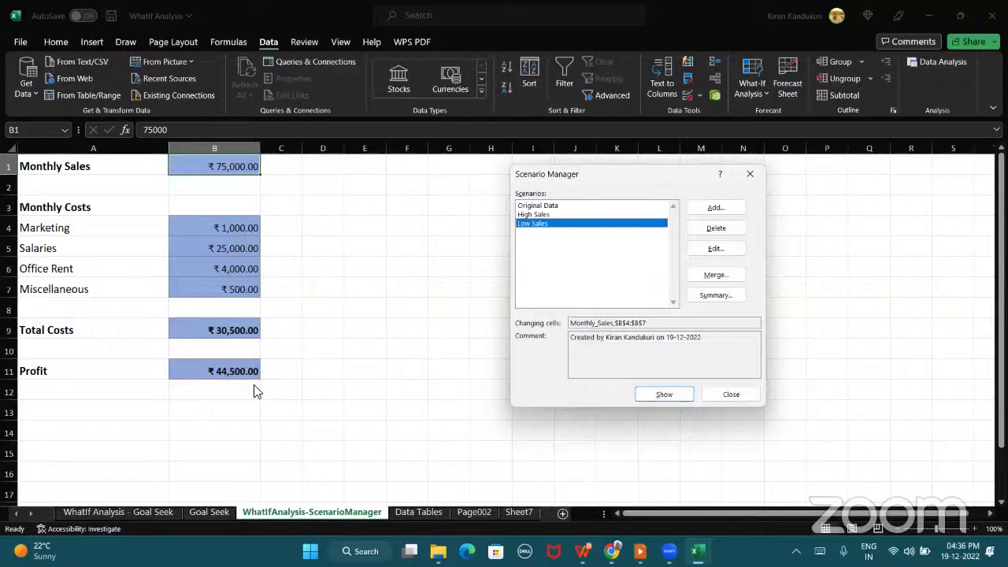
click(556, 205)
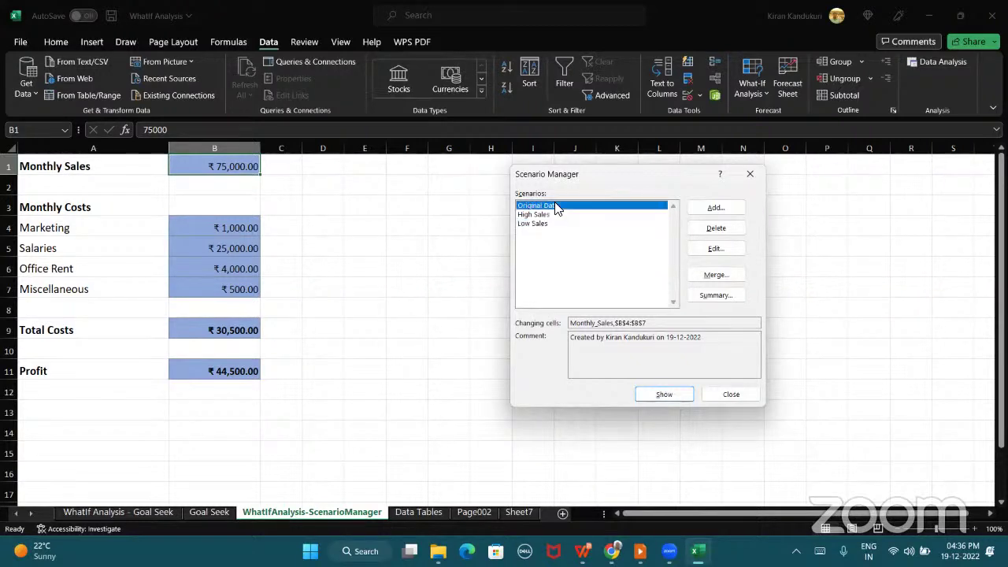
click(664, 395)
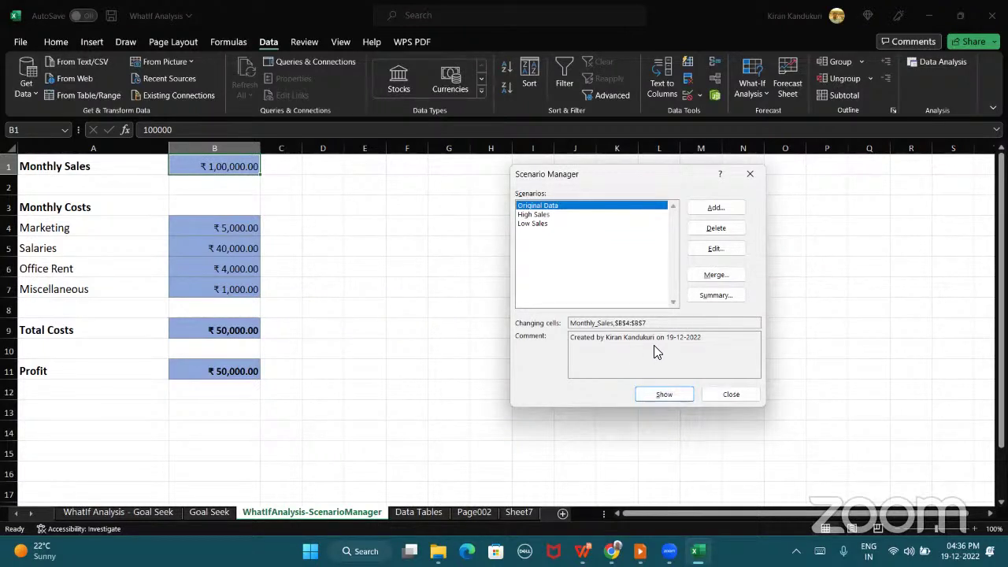
Generate a Scenario Summary report using D1 as the result cell
click(715, 295)
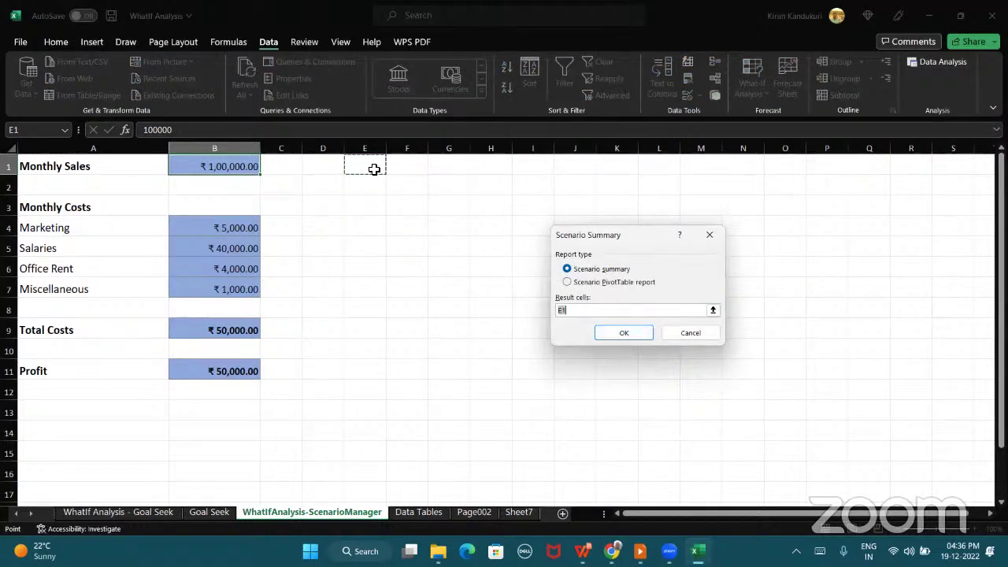
click(337, 170)
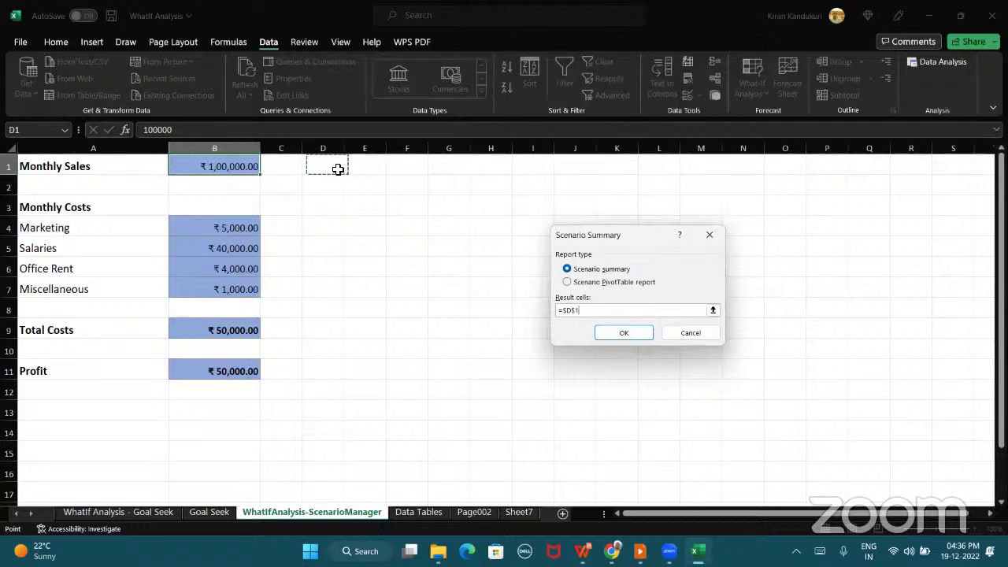
click(624, 336)
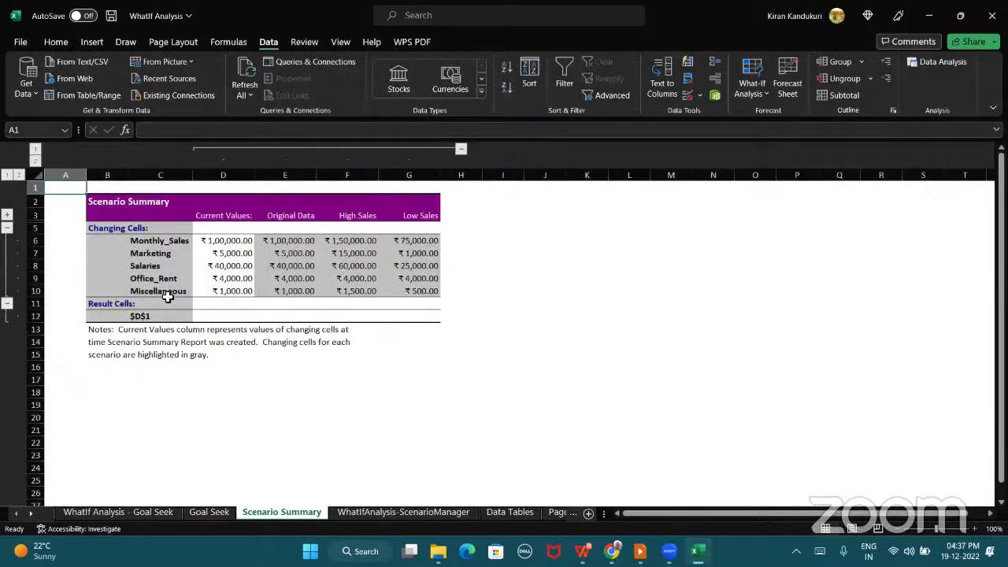
Highlight the Original Data, High Sales and Low Sales columns in the summary
click(306, 173)
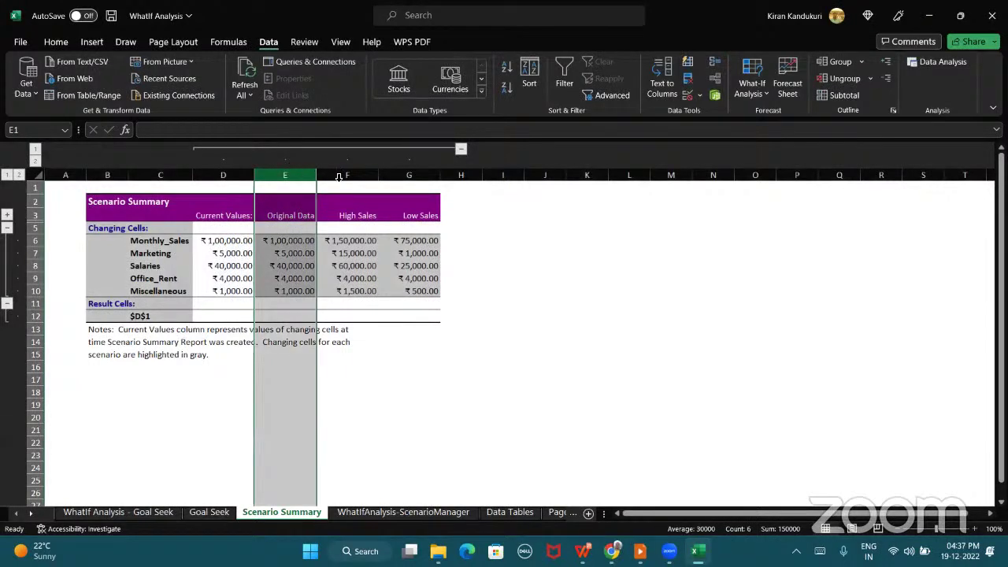
click(368, 175)
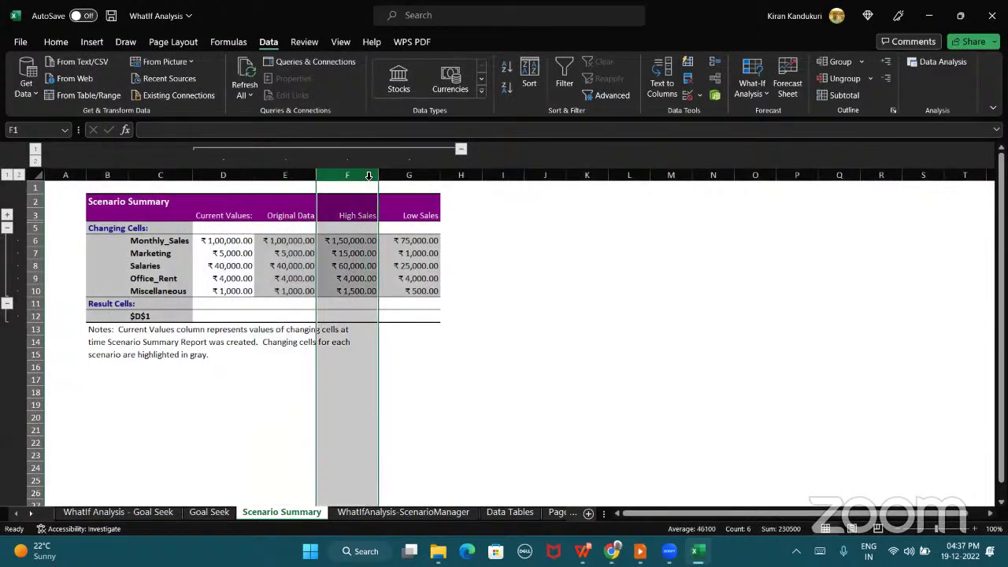
click(416, 175)
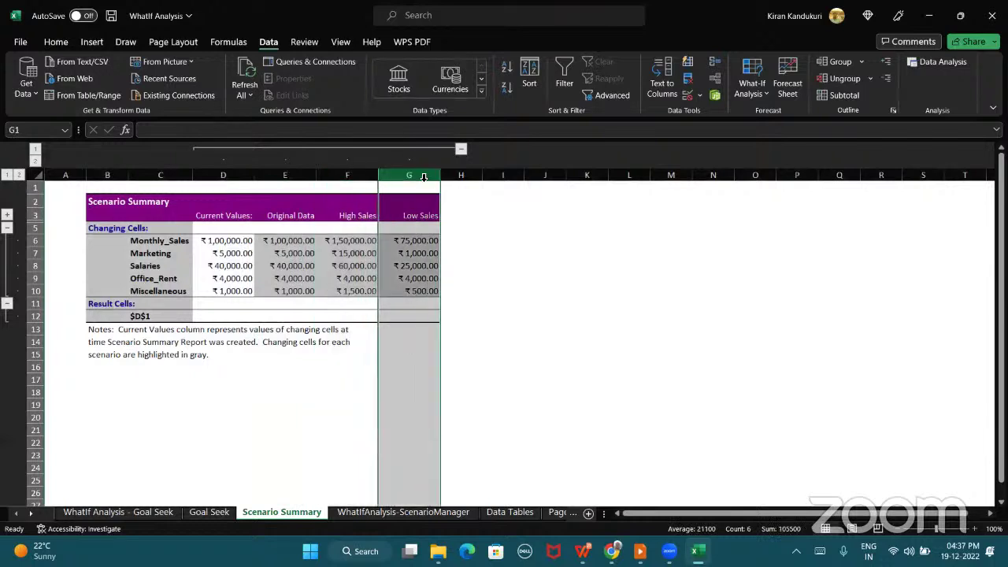
click(429, 367)
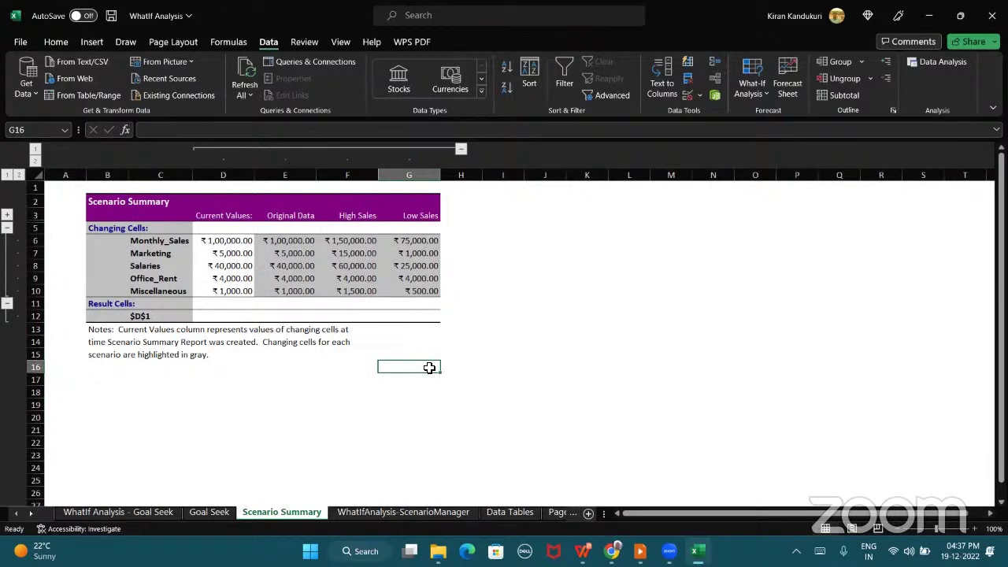
Return to the WhatIfAnalysis-ScenarioManager sheet and glance at the What-If Analysis menu
click(427, 515)
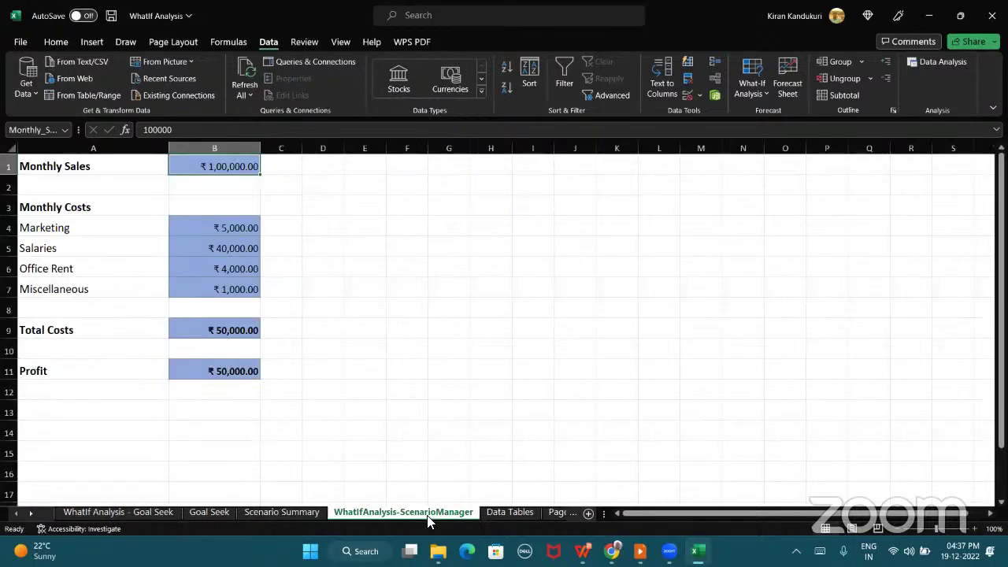
click(305, 513)
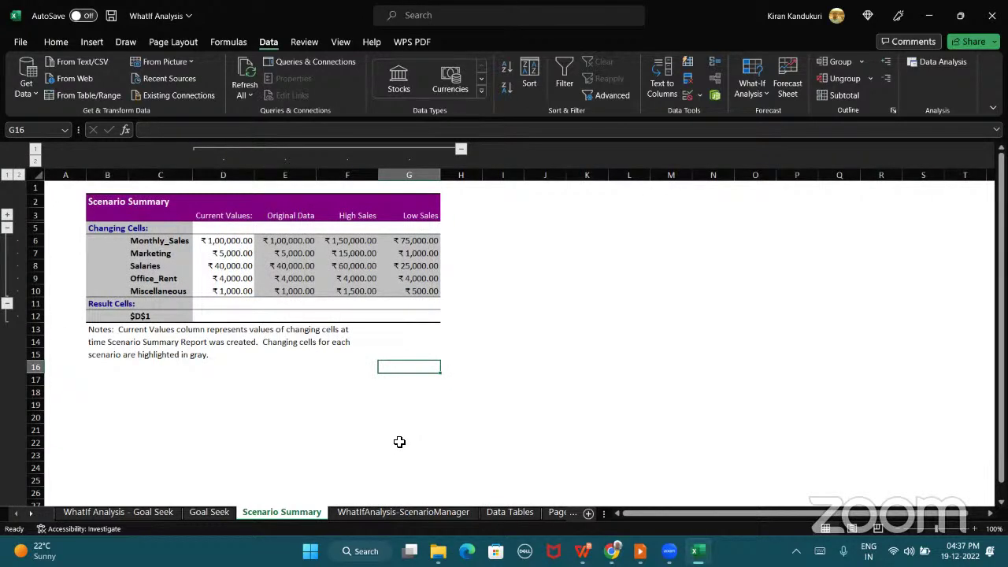
click(395, 514)
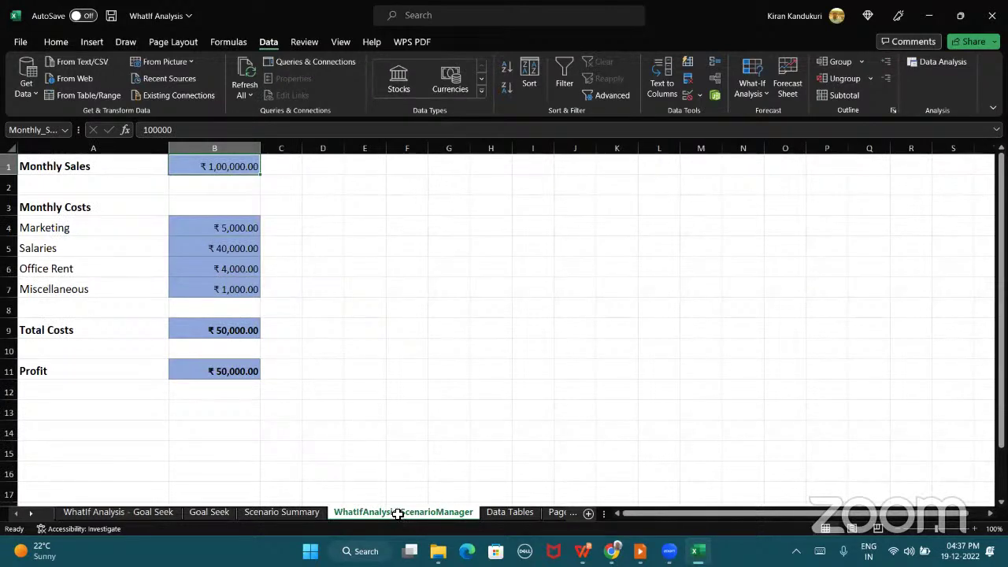
click(764, 95)
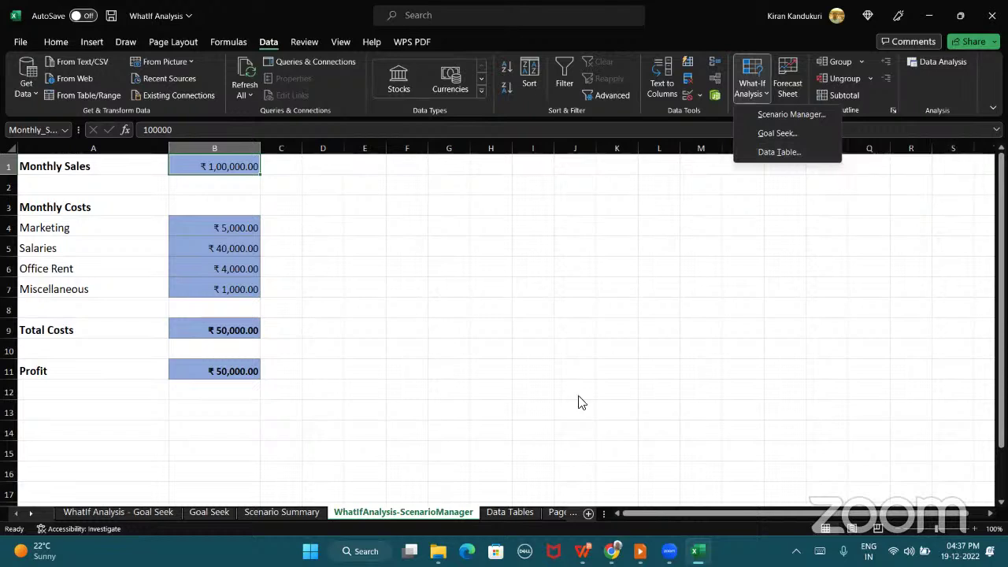
click(514, 514)
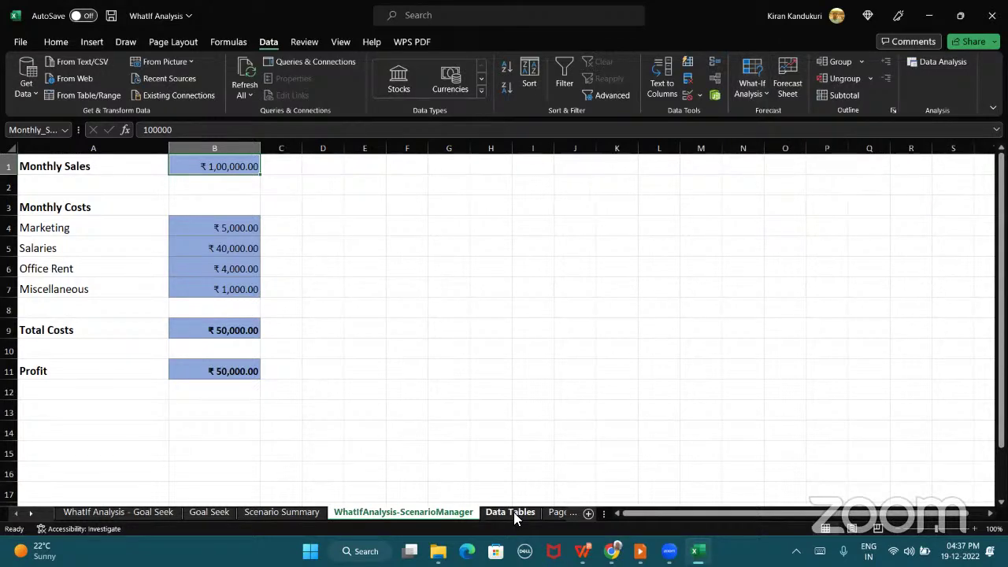
click(513, 512)
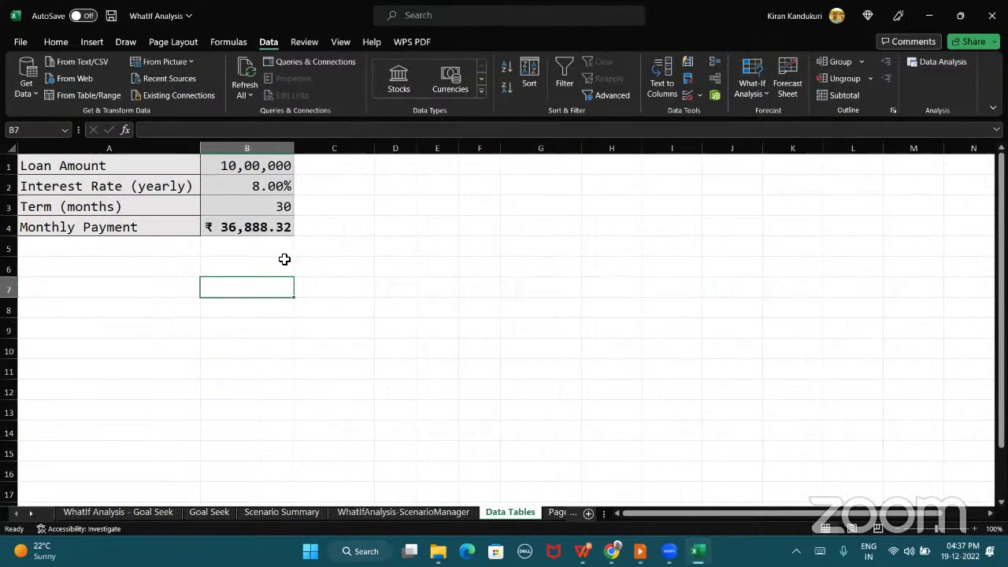
drag(150, 168, 226, 165)
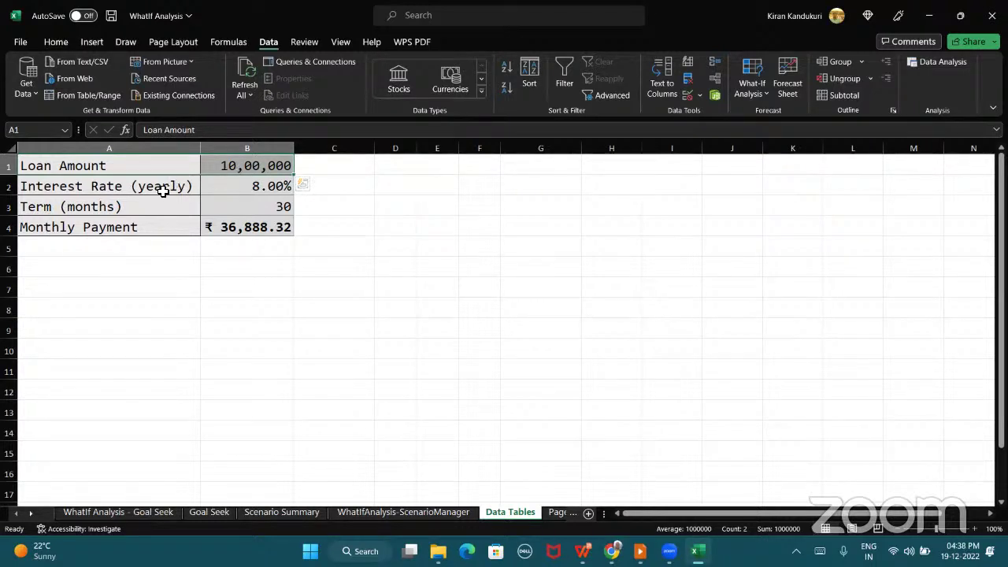
drag(163, 187, 212, 191)
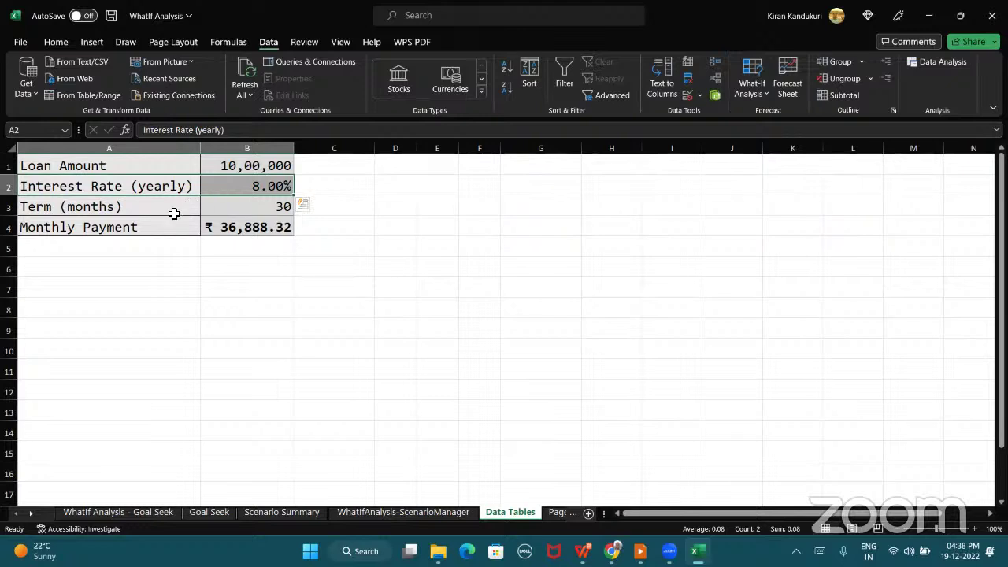
click(182, 214)
drag(182, 213, 210, 211)
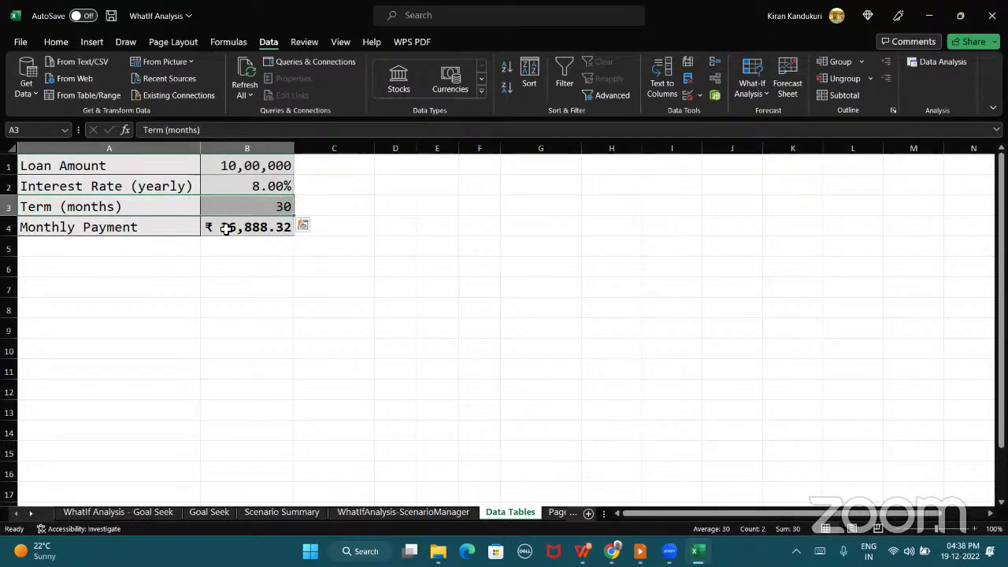
click(226, 228)
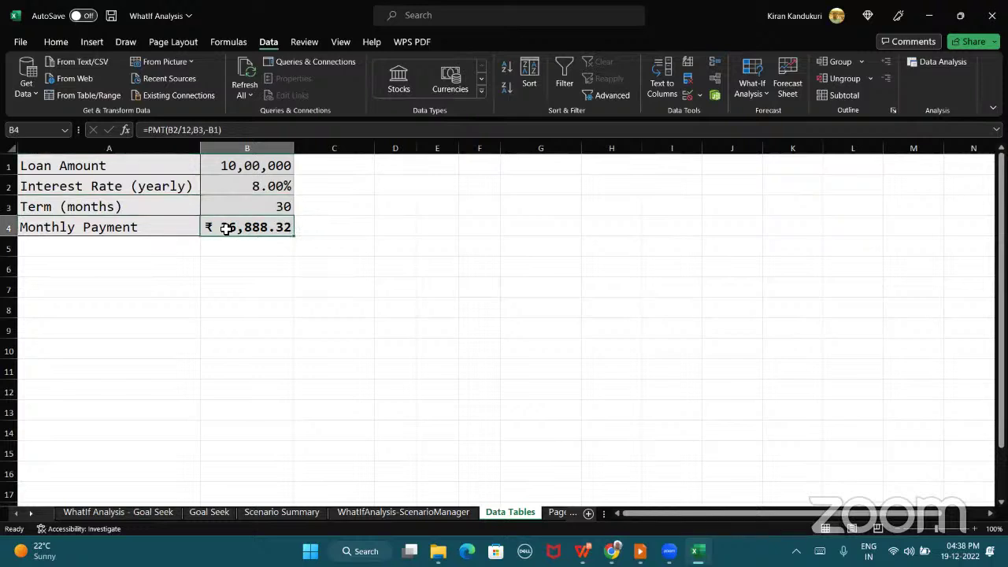
click(169, 132)
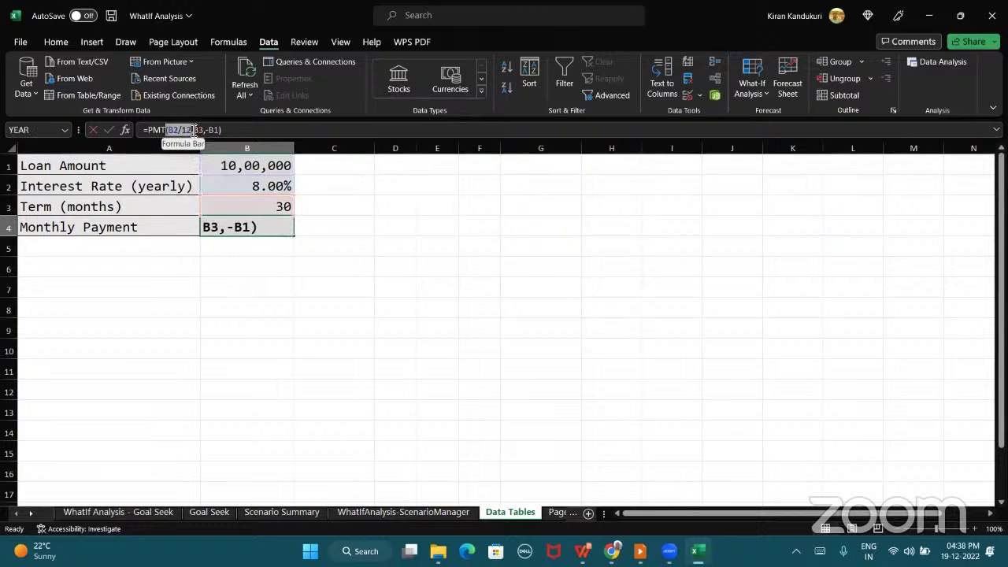
click(179, 149)
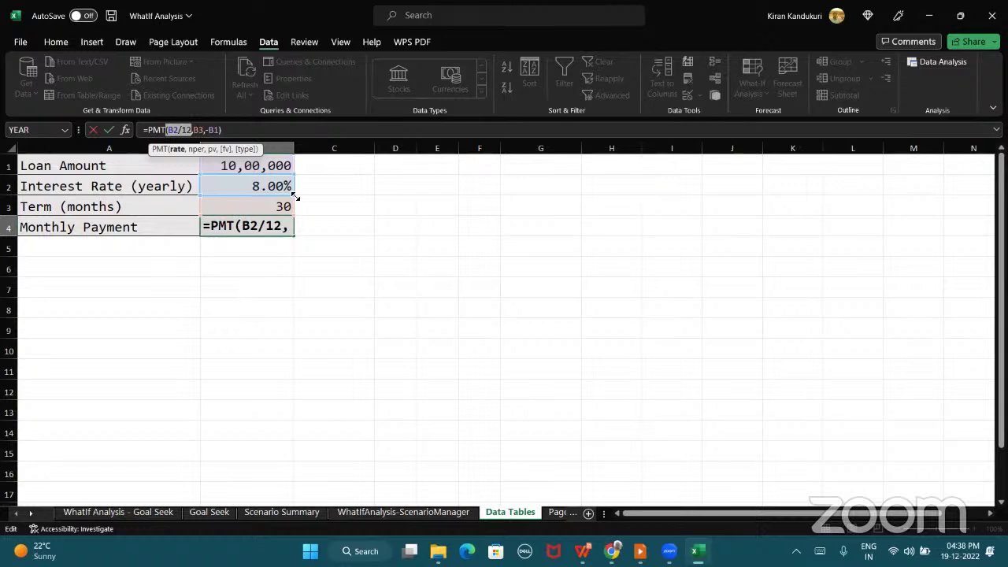
double_click(204, 131)
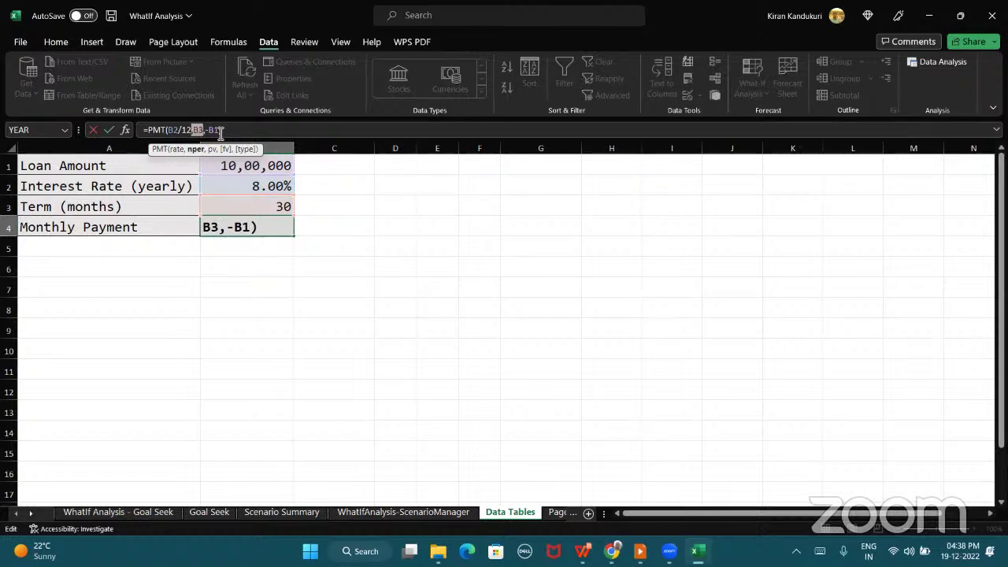
drag(219, 130, 209, 129)
click(271, 128)
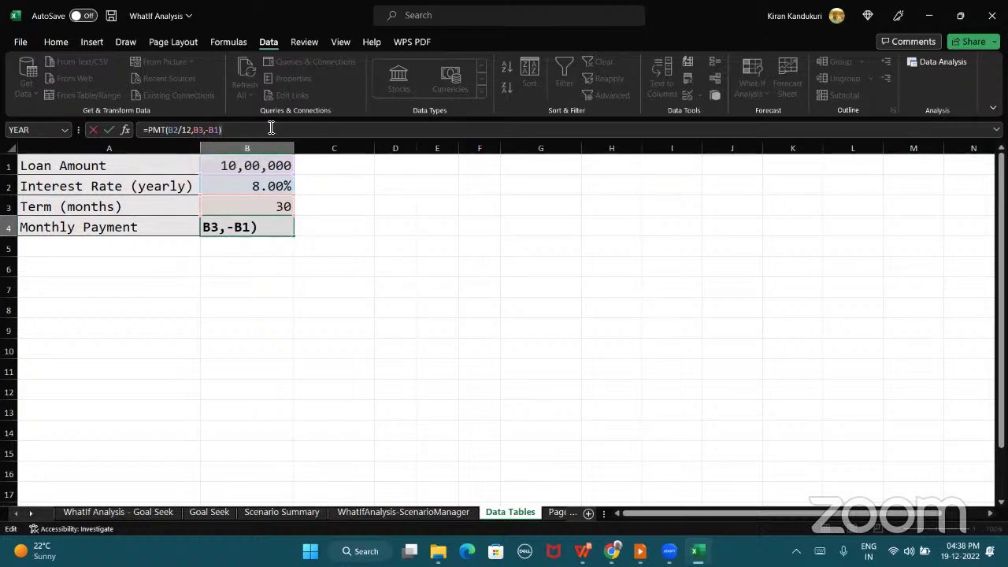
key(Return)
click(213, 172)
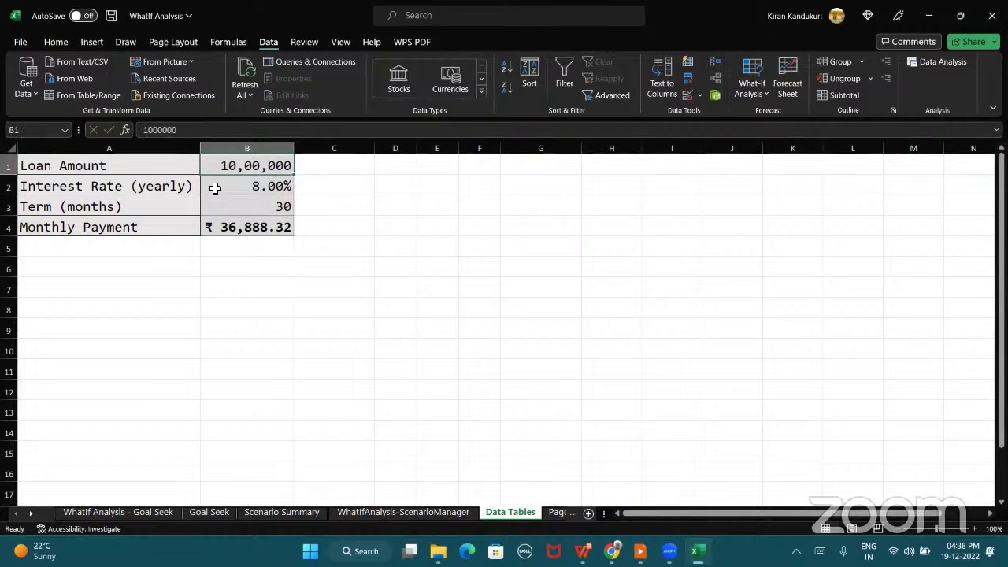
click(216, 187)
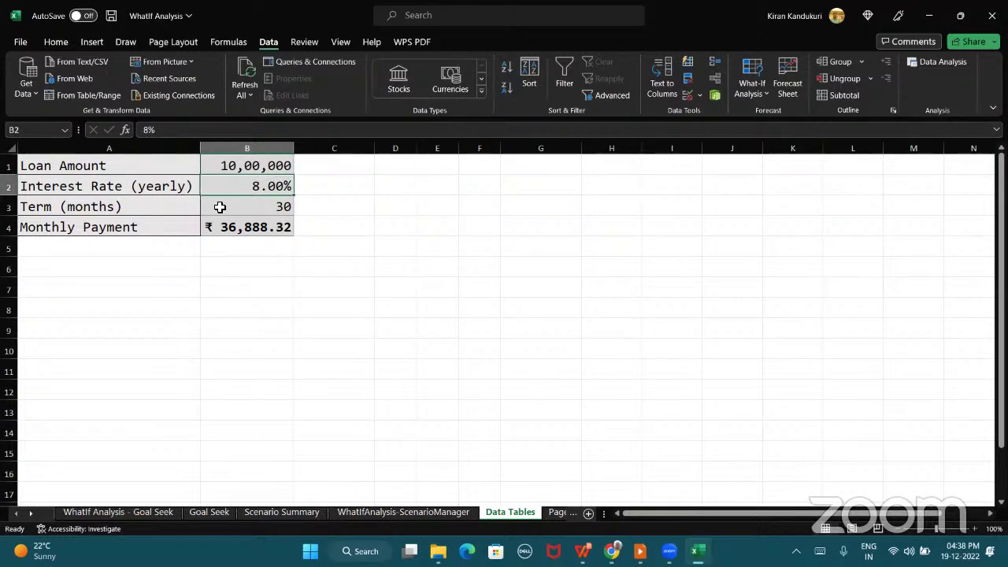
click(220, 207)
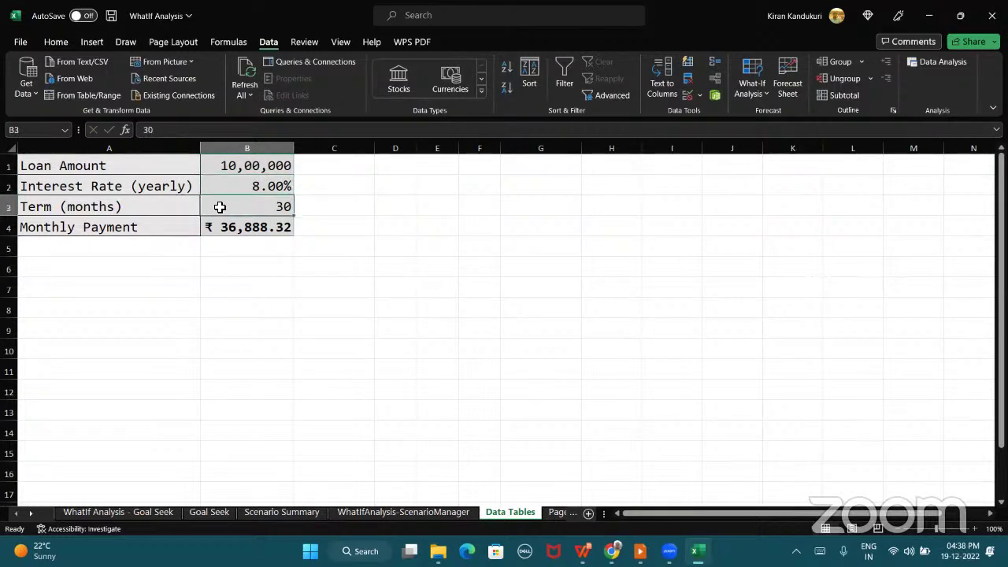
click(241, 228)
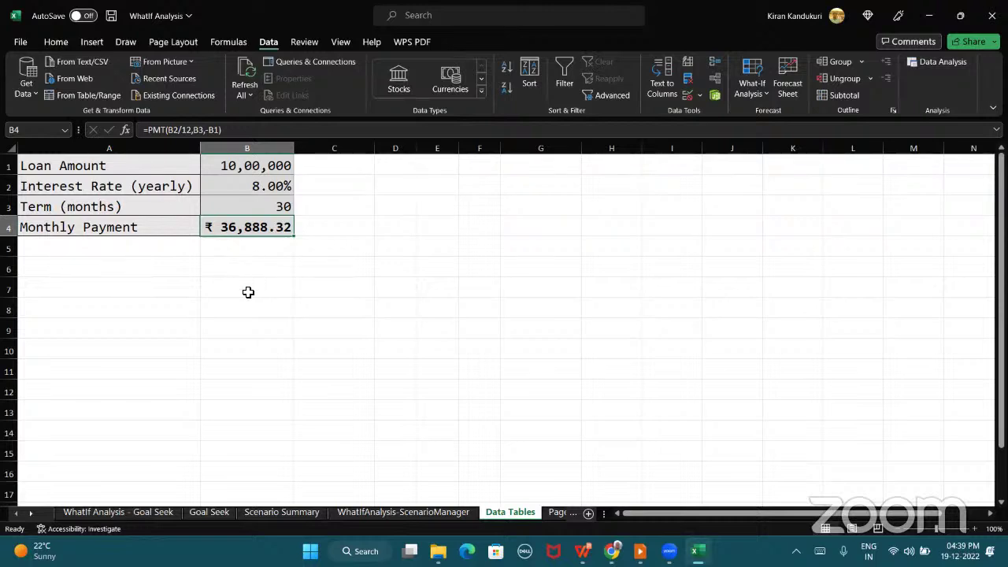
Enter the heading Interest in B7, with 6% in B8 and 6.5% in B9
click(247, 292)
text(Interest)
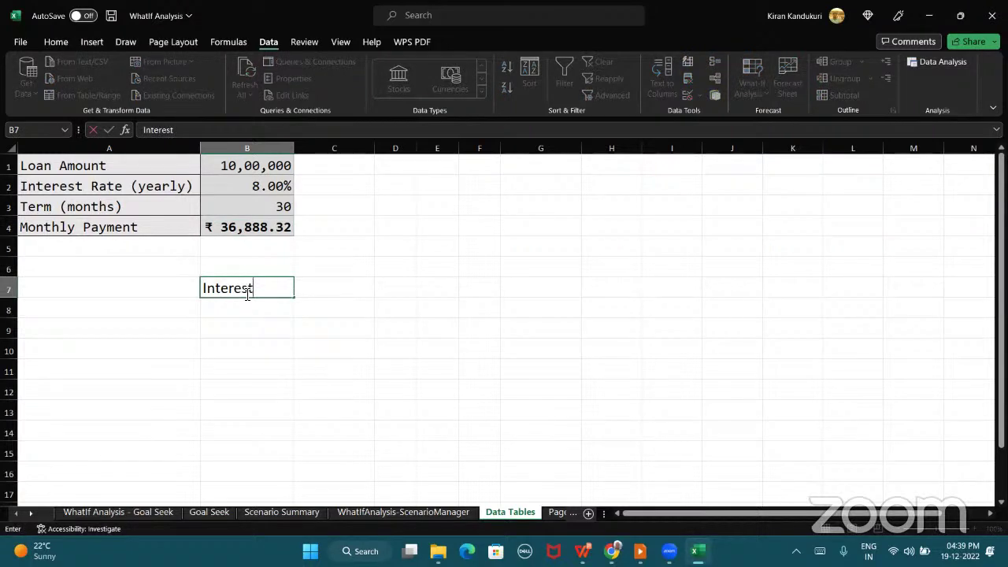
key(Return)
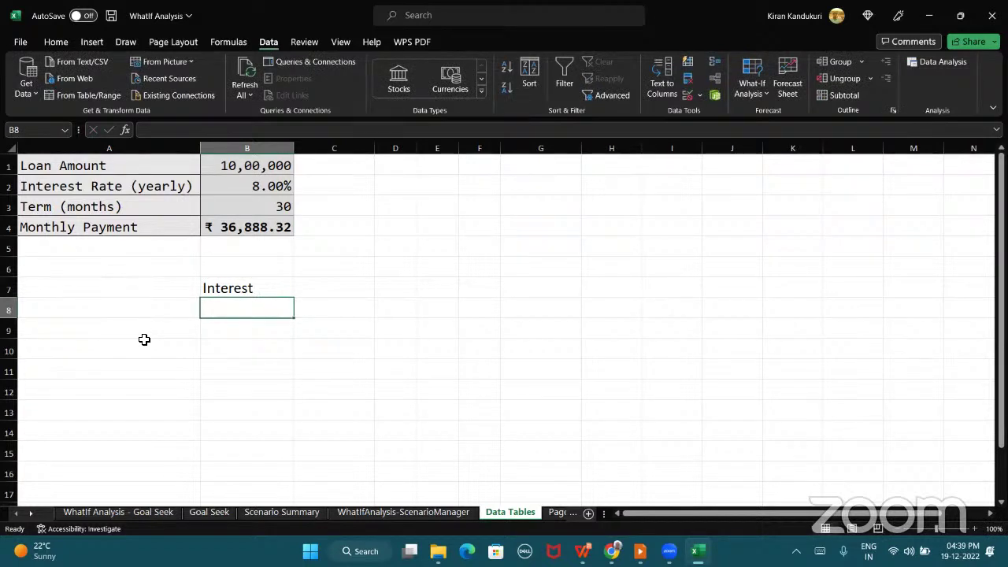
text(6%)
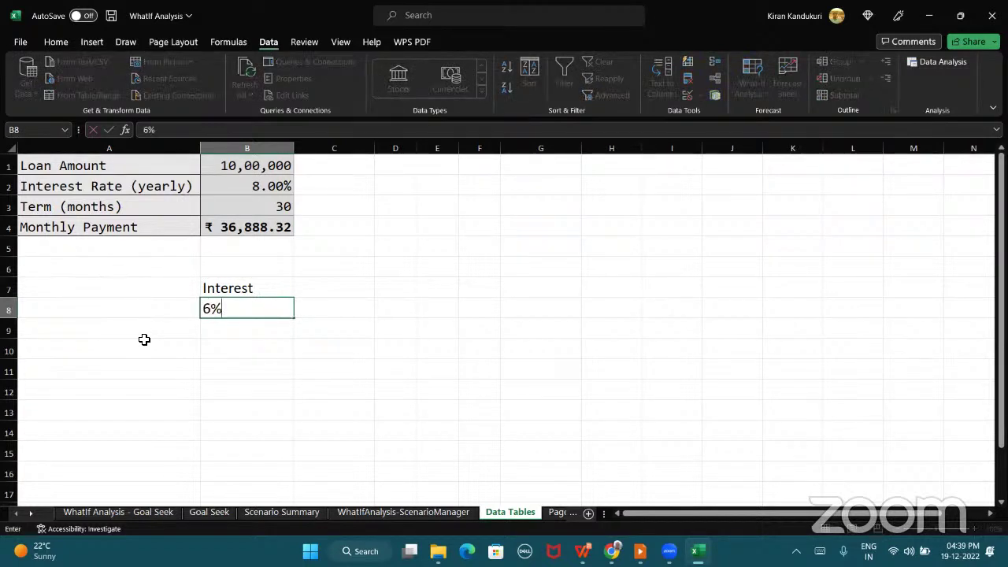
key(Return)
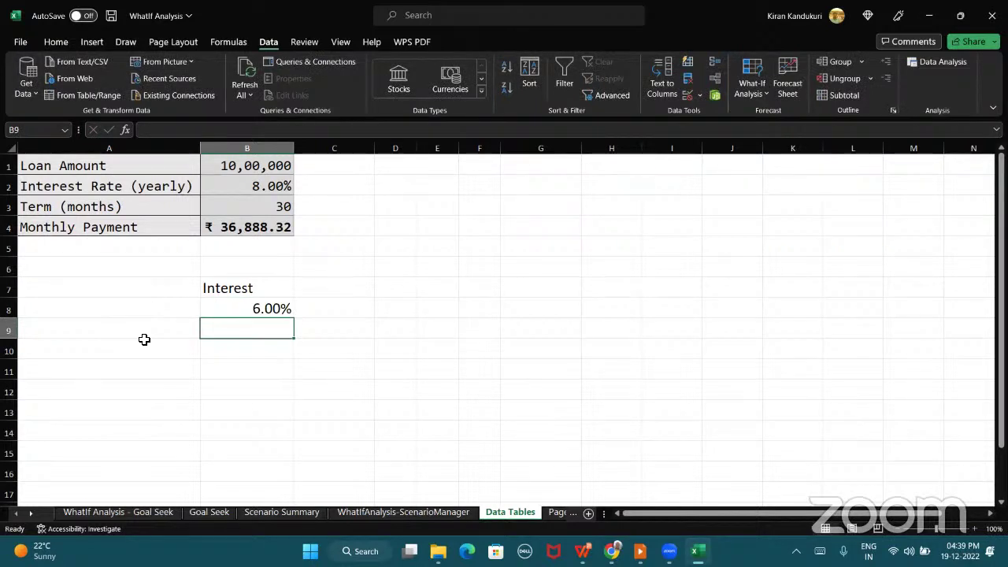
click(222, 307)
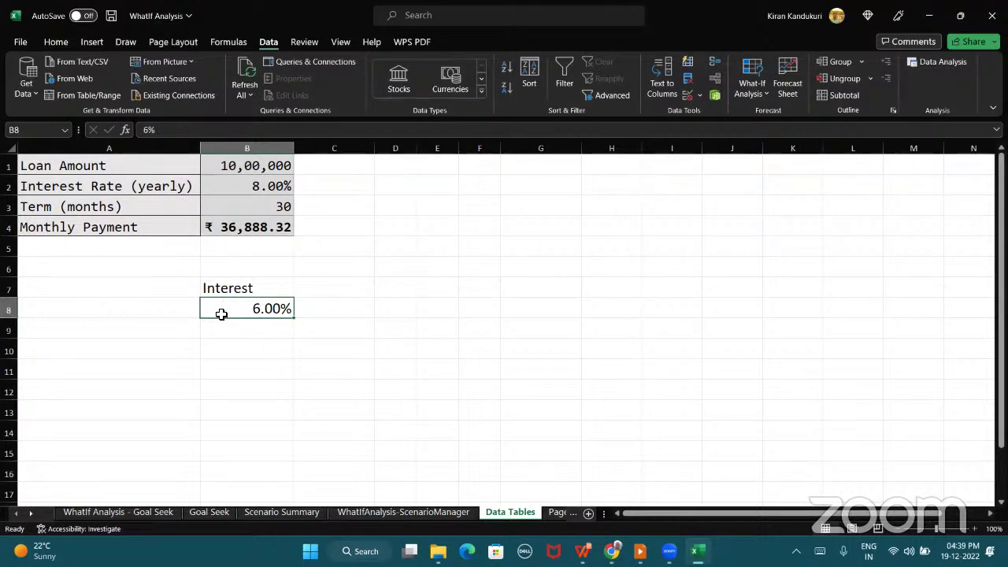
drag(333, 309, 342, 417)
click(259, 327)
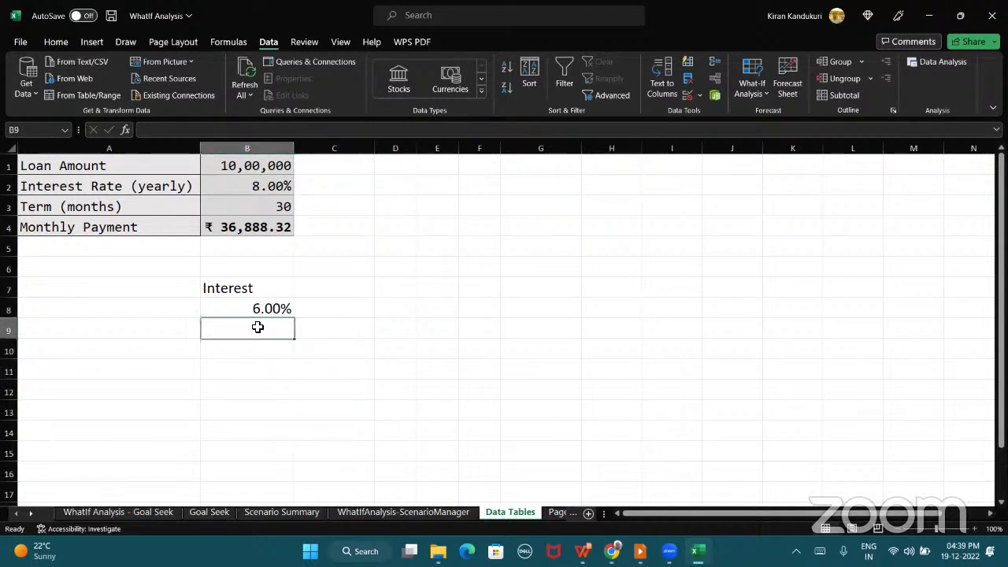
text(6.5)
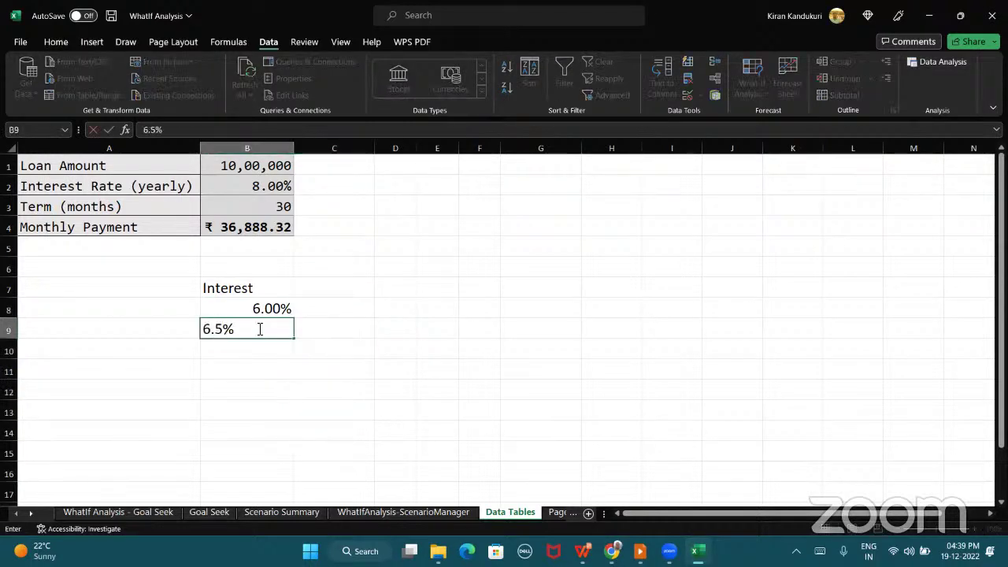
key(Return)
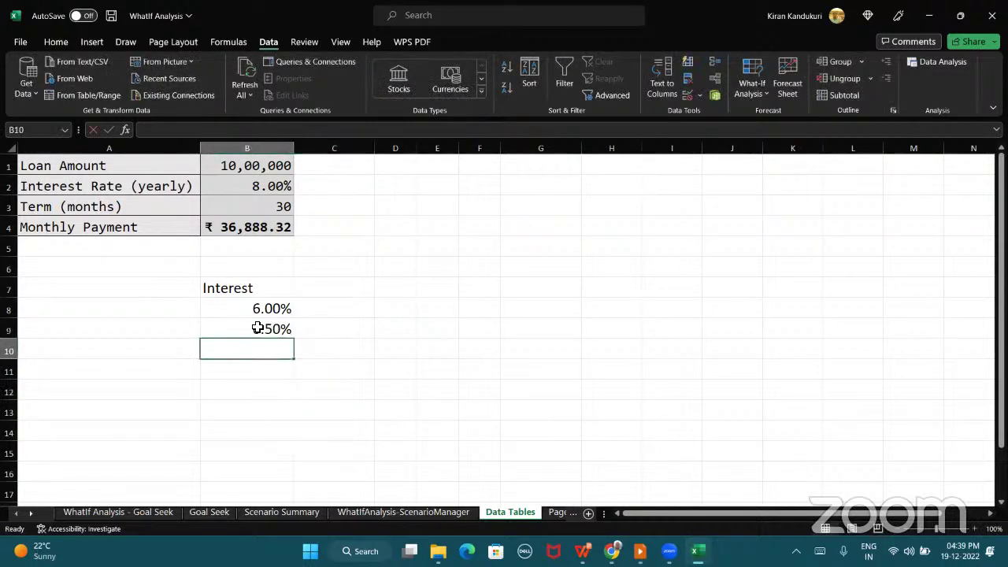
Fill the rates down to 9.00% in B14 in 0.50% steps
drag(226, 308, 228, 322)
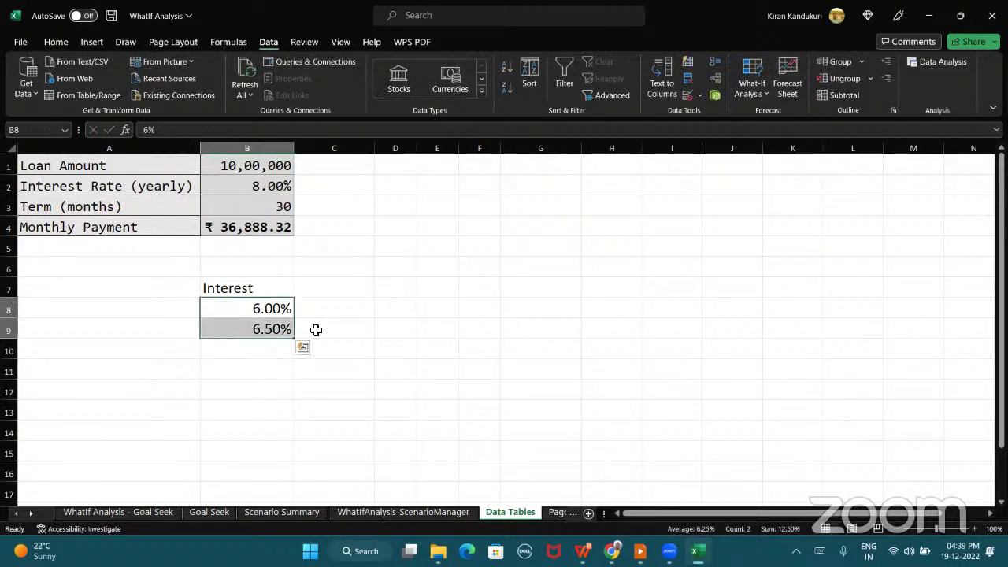
drag(300, 341, 295, 395)
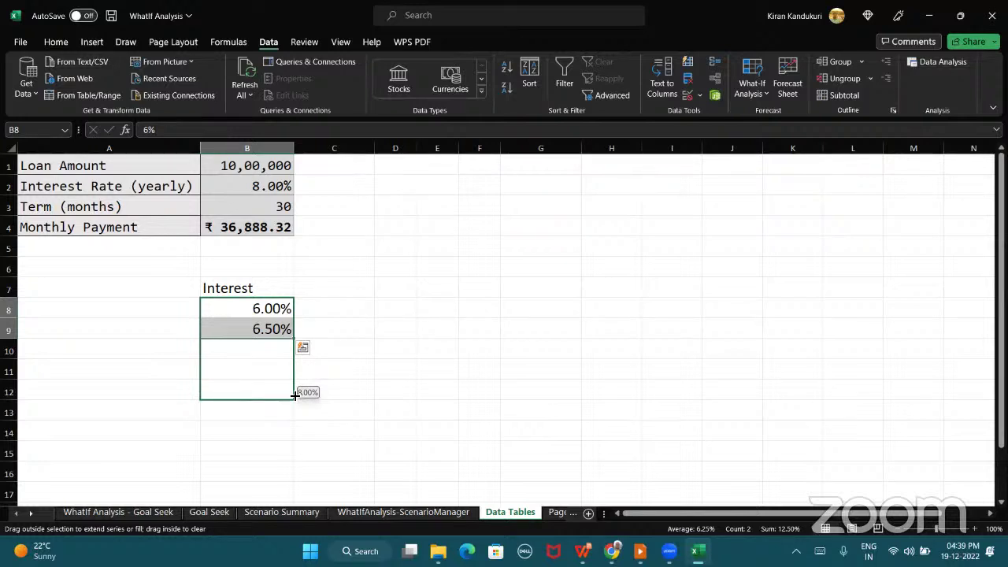
drag(295, 394, 295, 417)
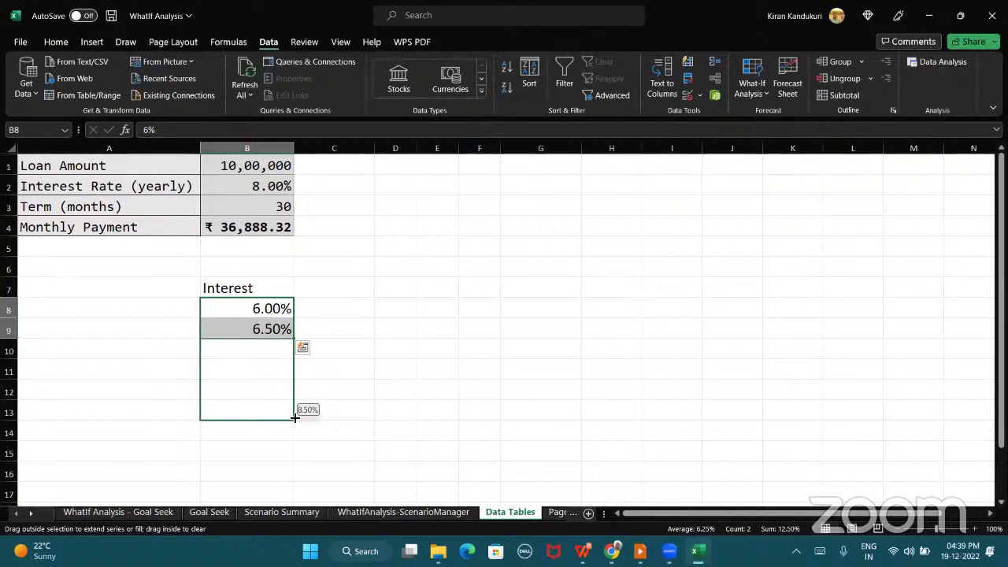
drag(295, 417, 295, 435)
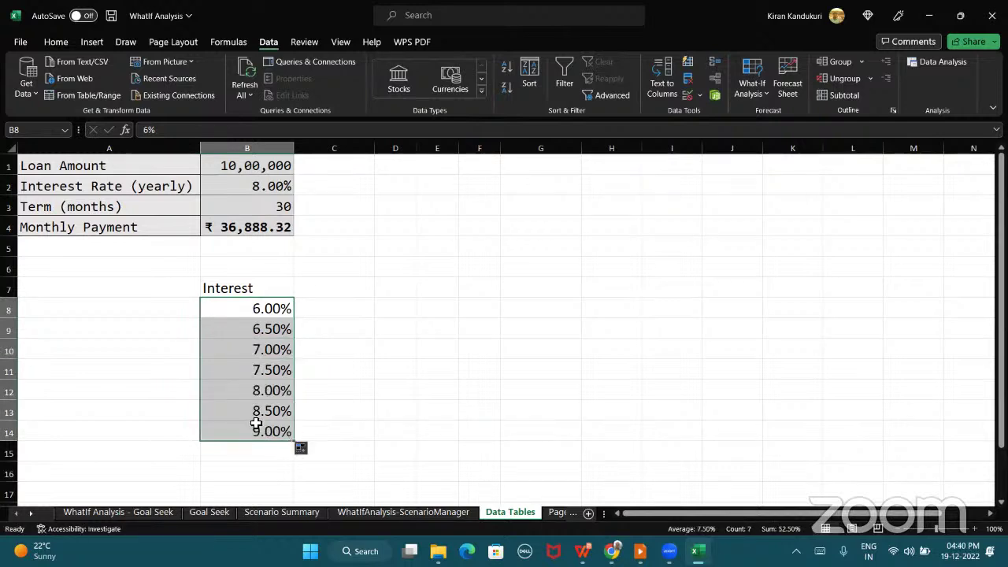
drag(233, 414, 468, 430)
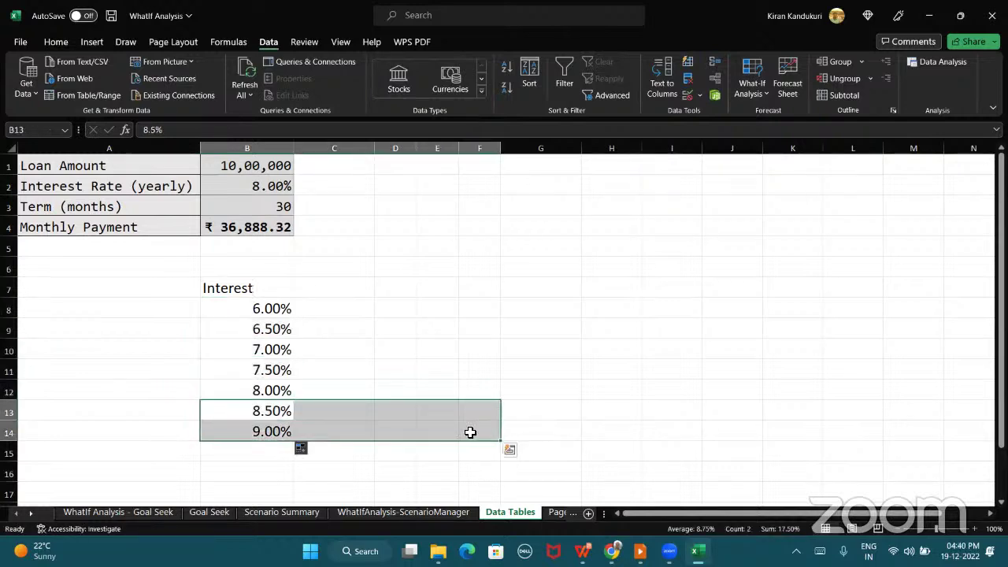
click(316, 288)
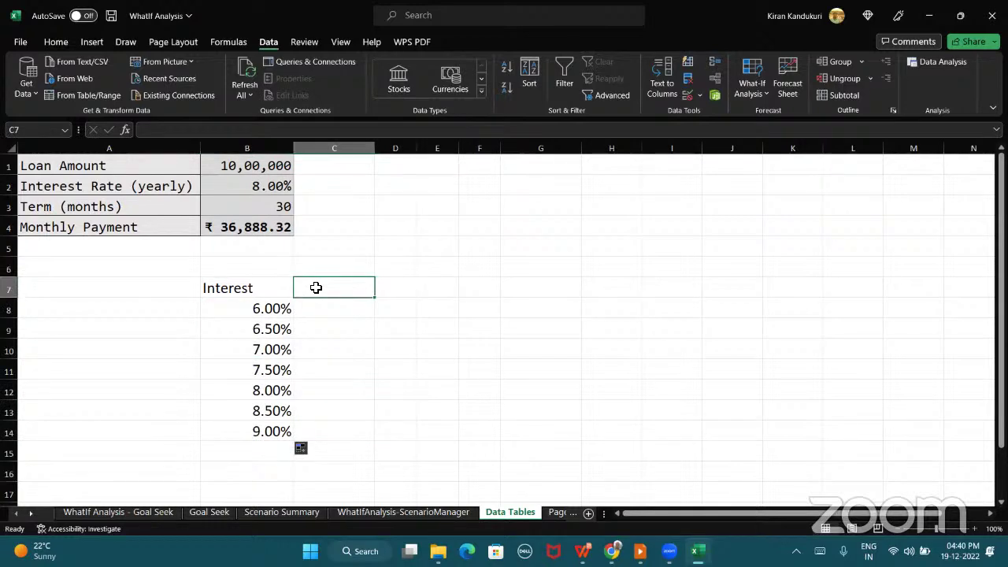
drag(254, 288, 253, 431)
click(241, 312)
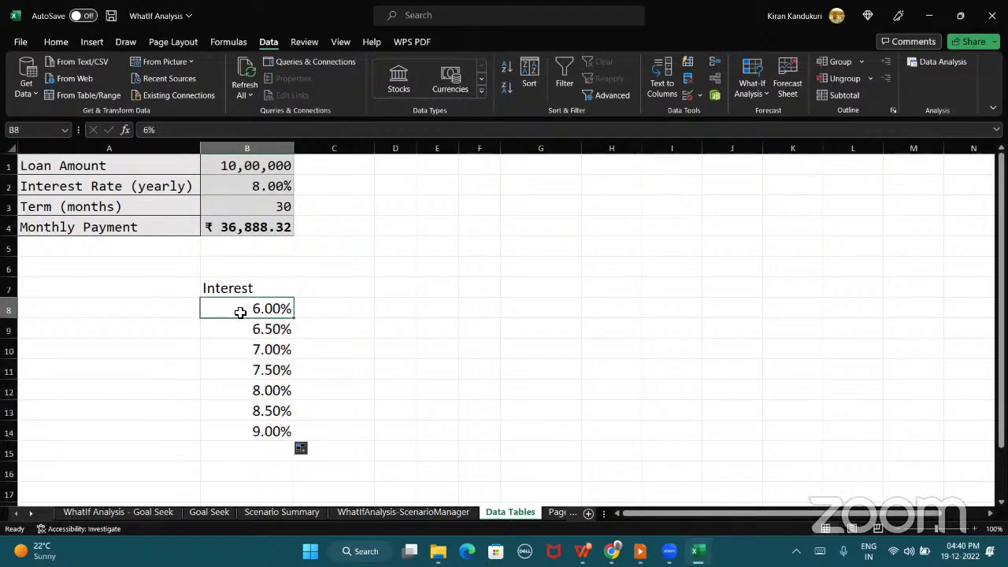
click(320, 306)
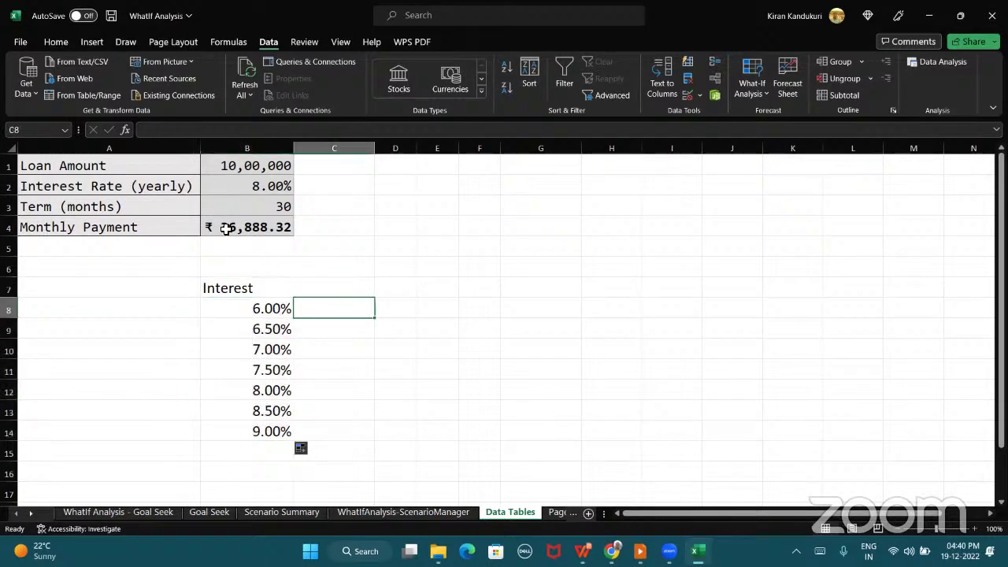
click(329, 281)
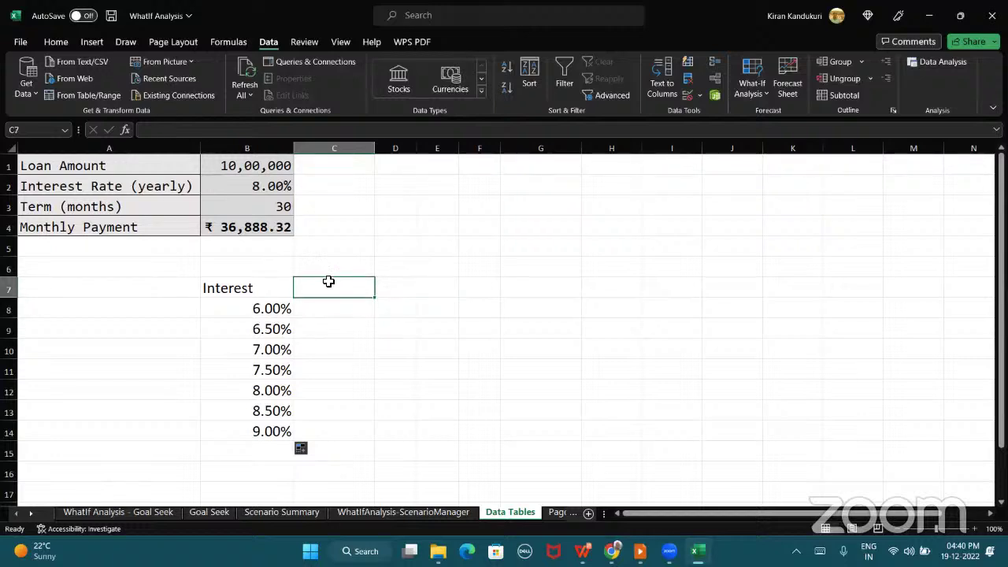
click(248, 222)
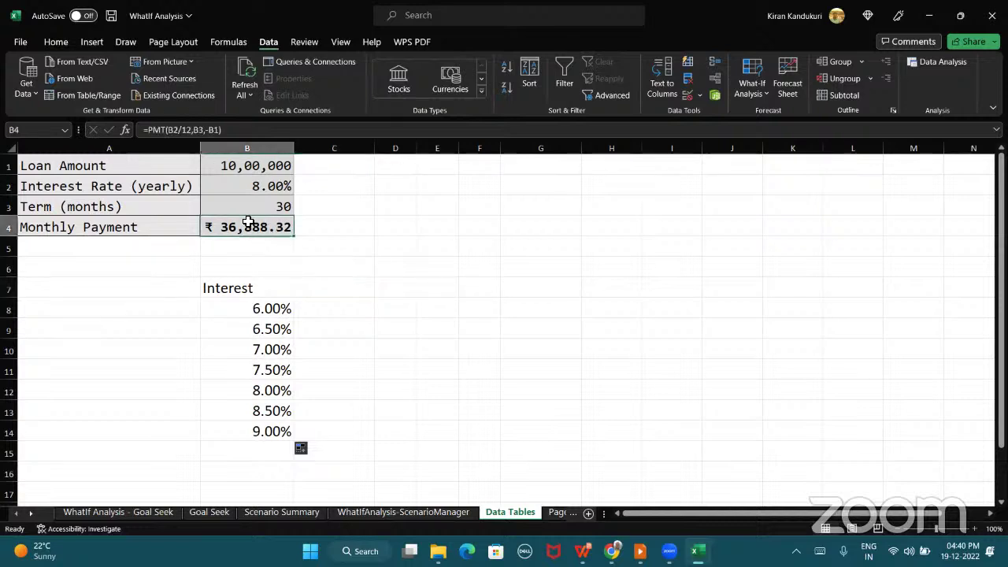
click(311, 292)
text(=)
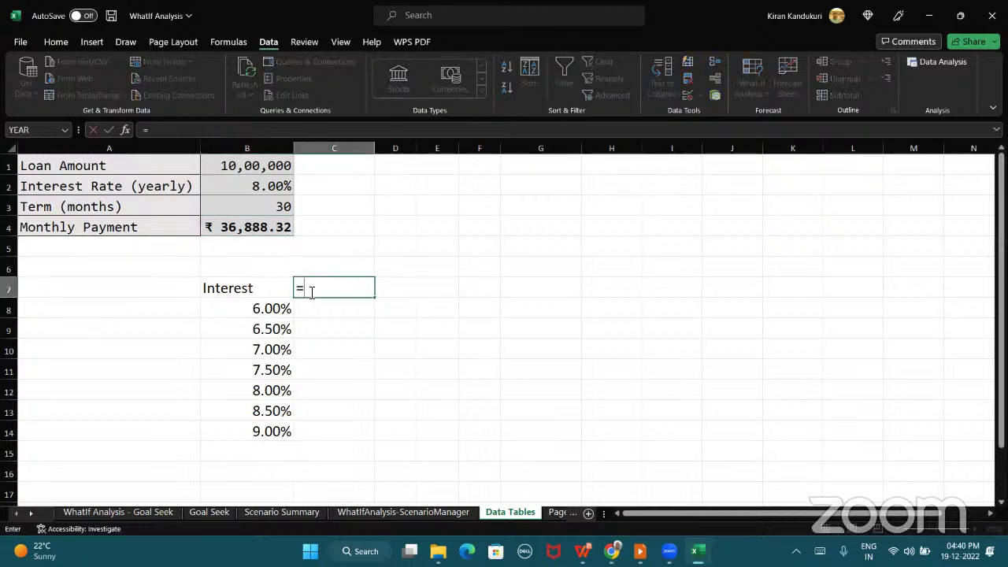
text(()
click(250, 228)
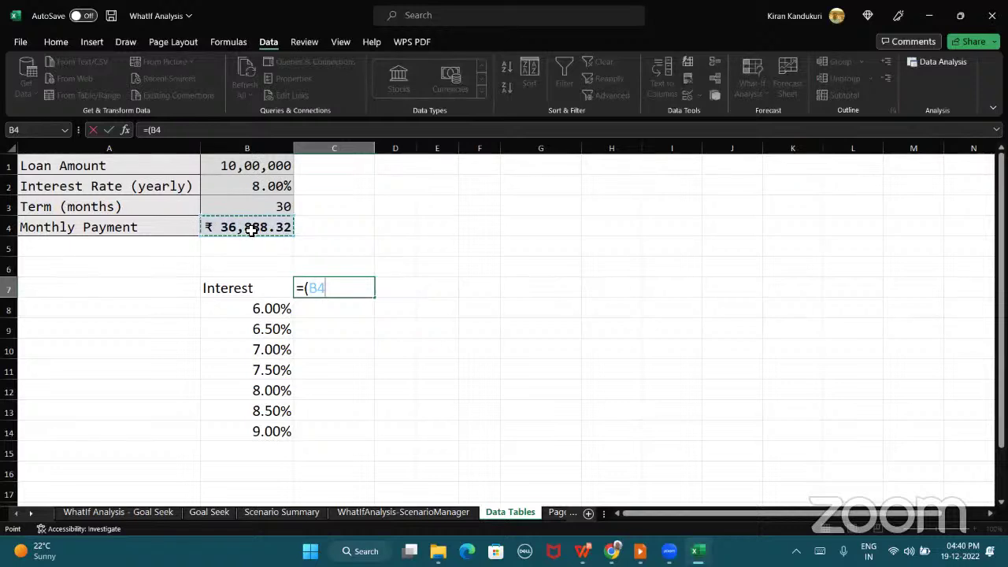
text())
key(Return)
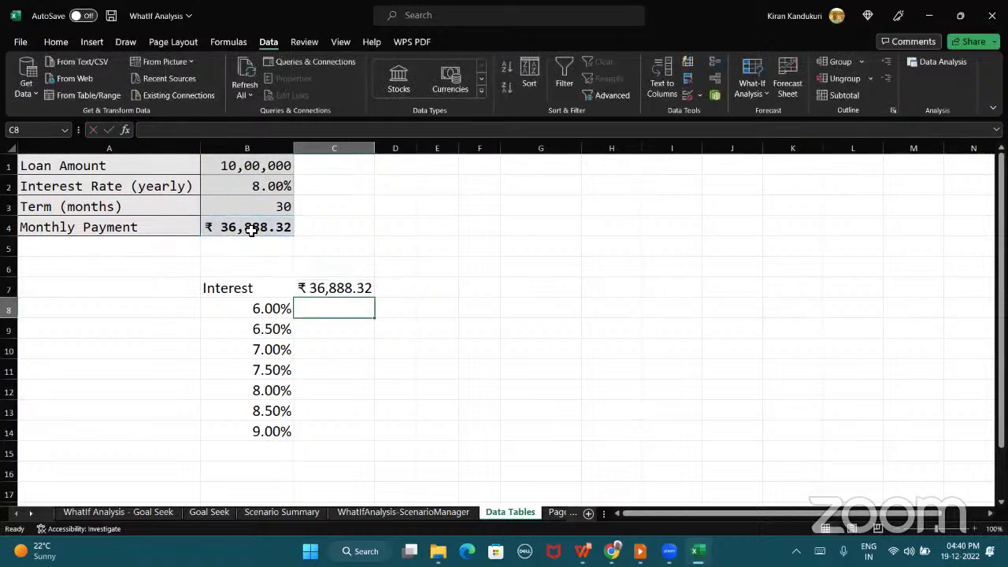
click(349, 290)
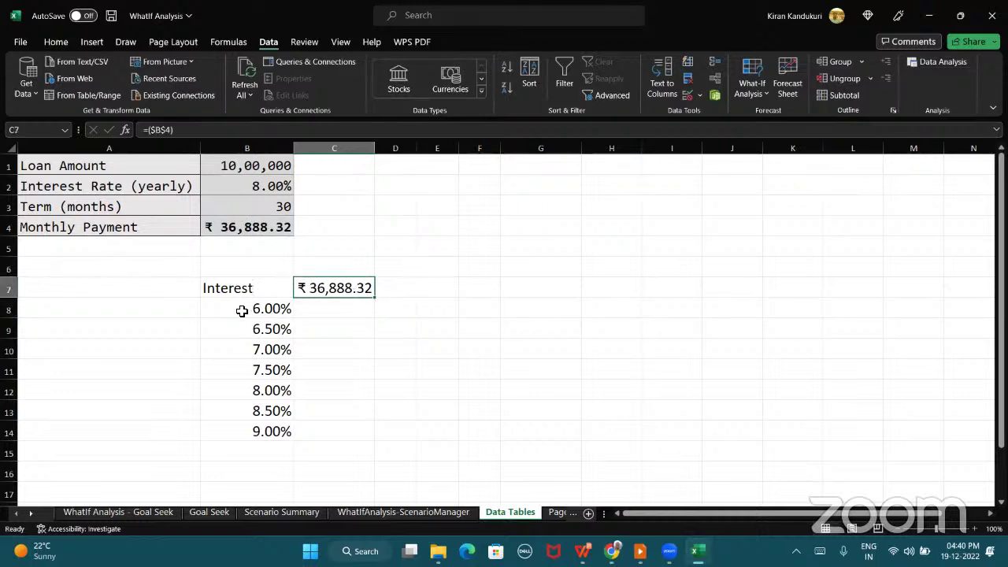
drag(241, 310, 243, 428)
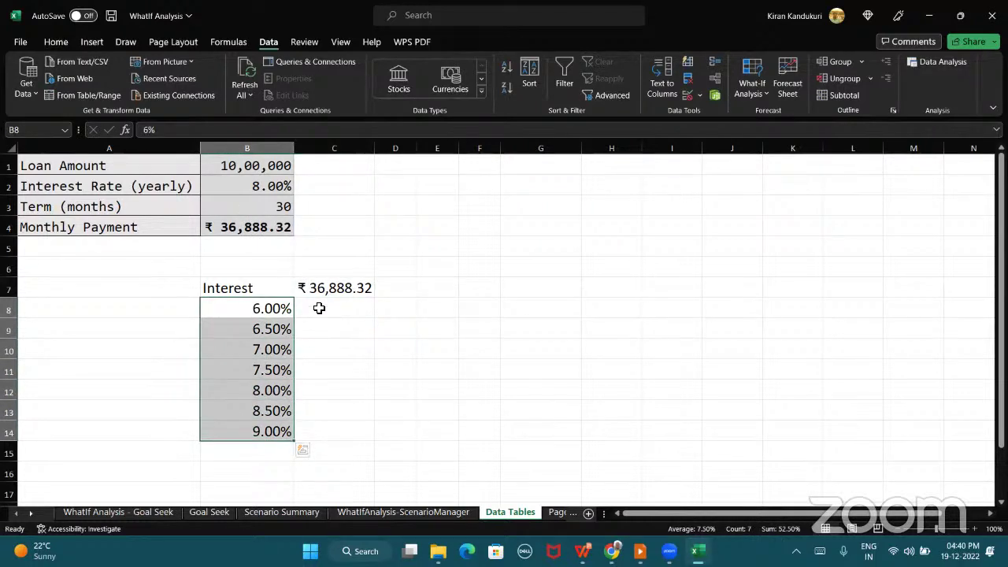
drag(320, 309, 322, 425)
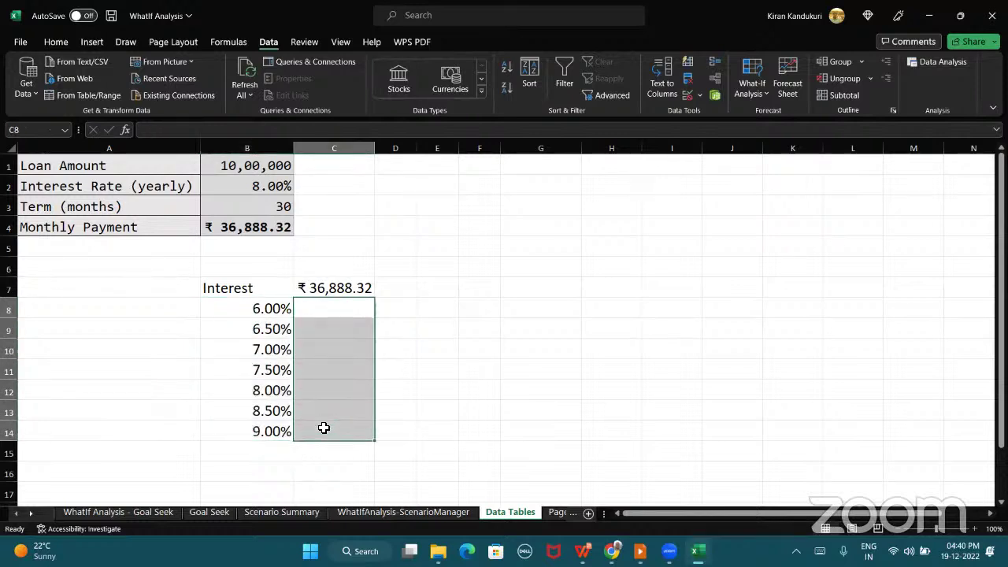
click(263, 285)
Build a one-variable data table on B7:C14 with $B$2 as the column input cell
drag(319, 284, 321, 431)
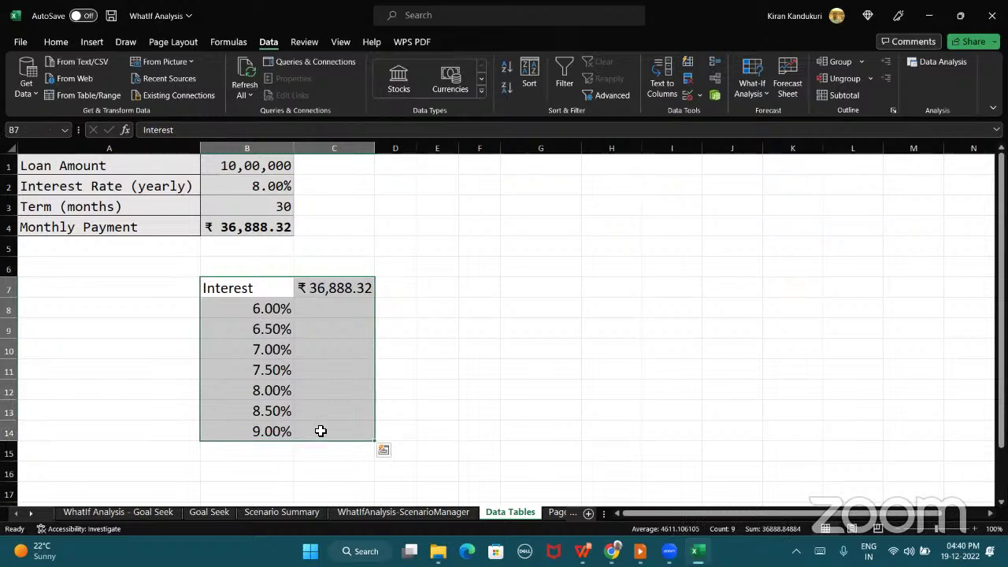
click(762, 93)
click(783, 152)
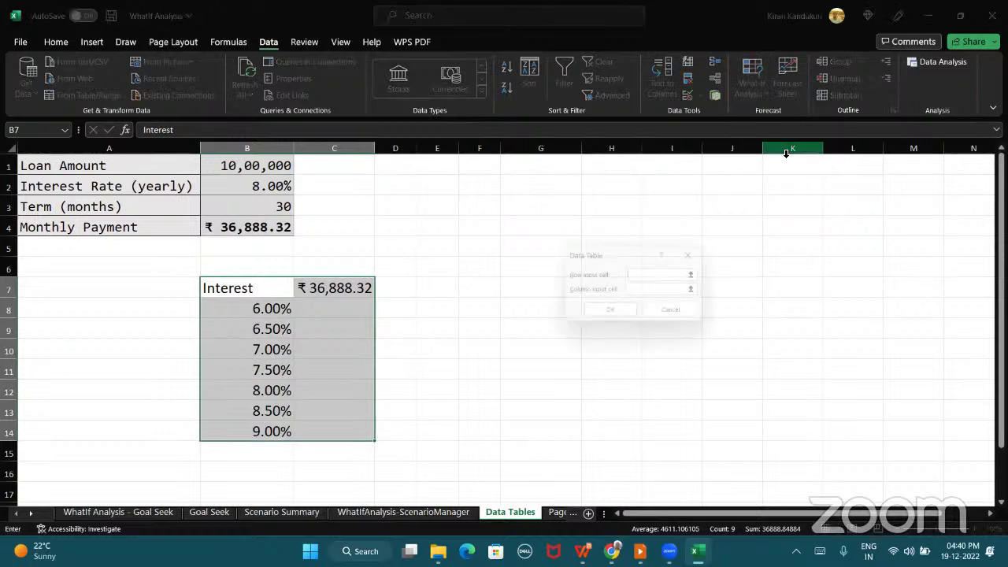
drag(619, 258, 505, 269)
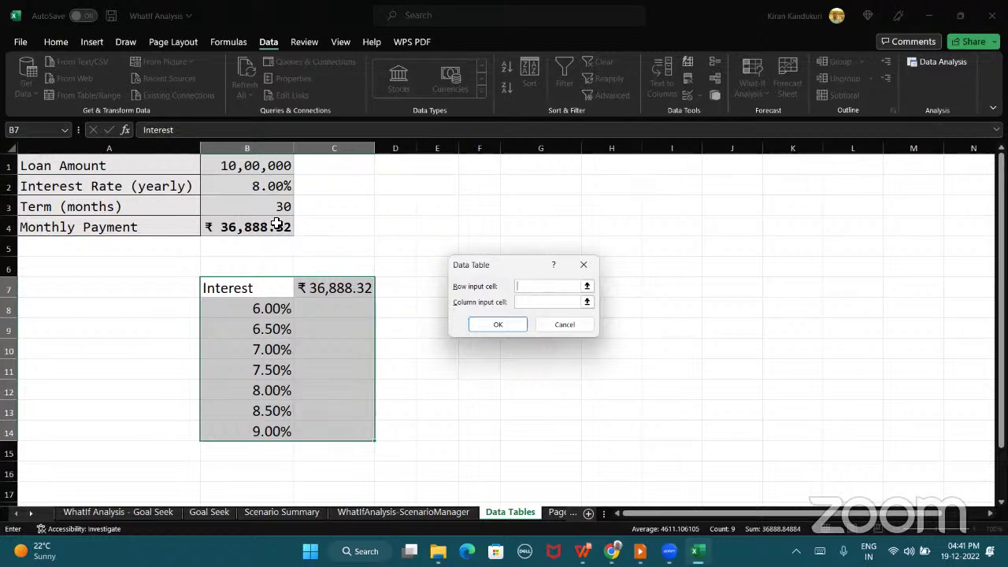
click(527, 302)
click(260, 188)
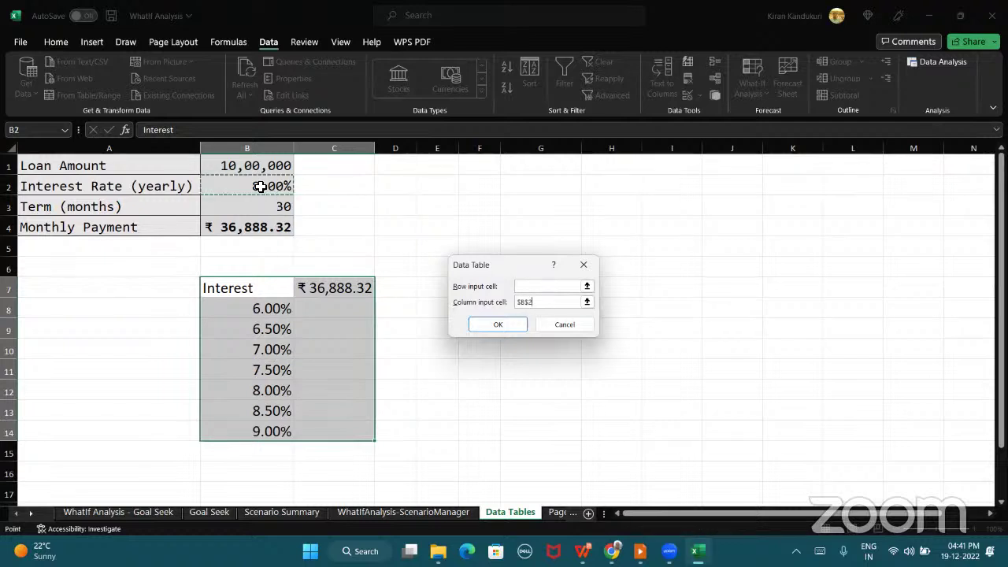
click(508, 328)
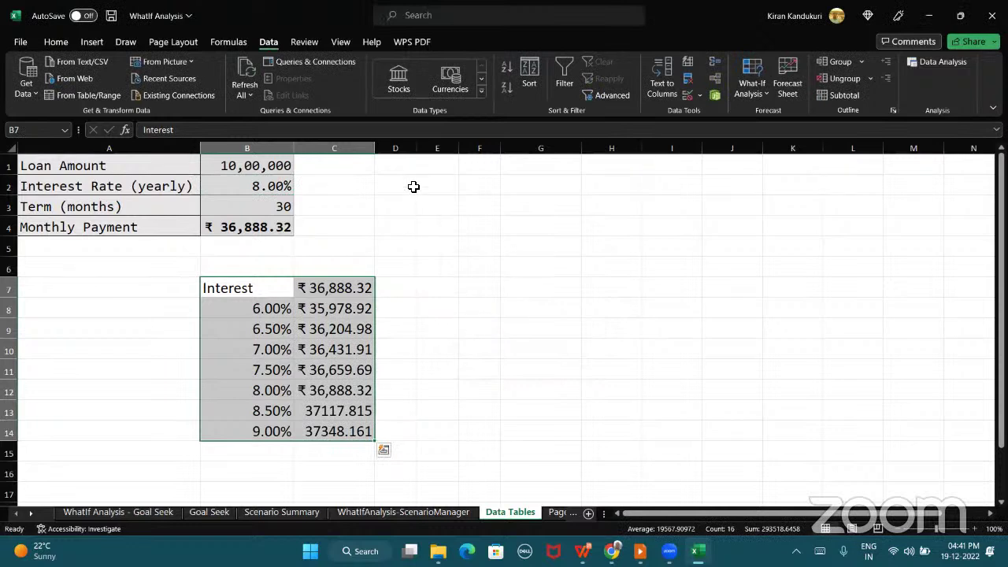
Widen column C and review the payment rows for 6.00% through 7.50%
drag(377, 150, 433, 143)
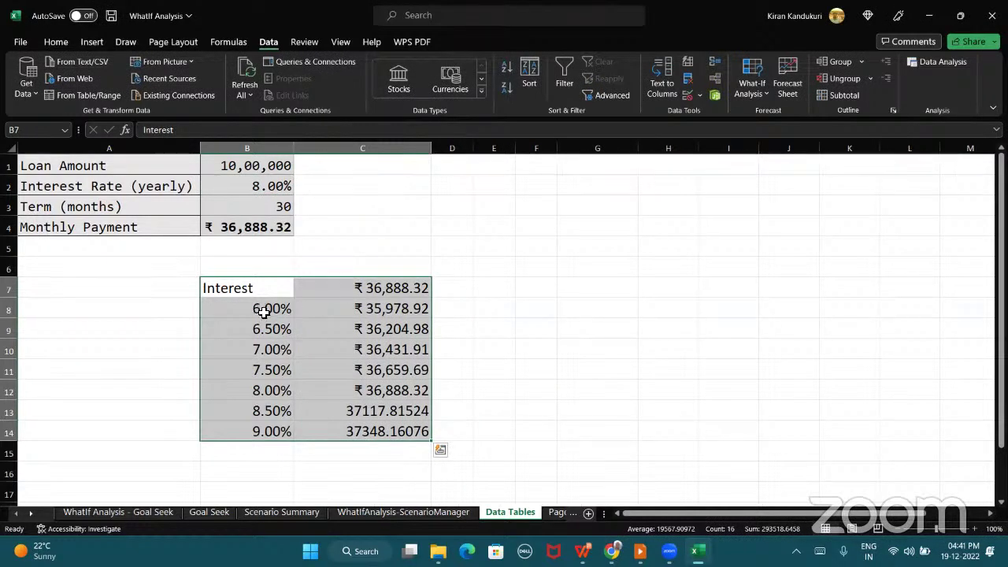
click(238, 311)
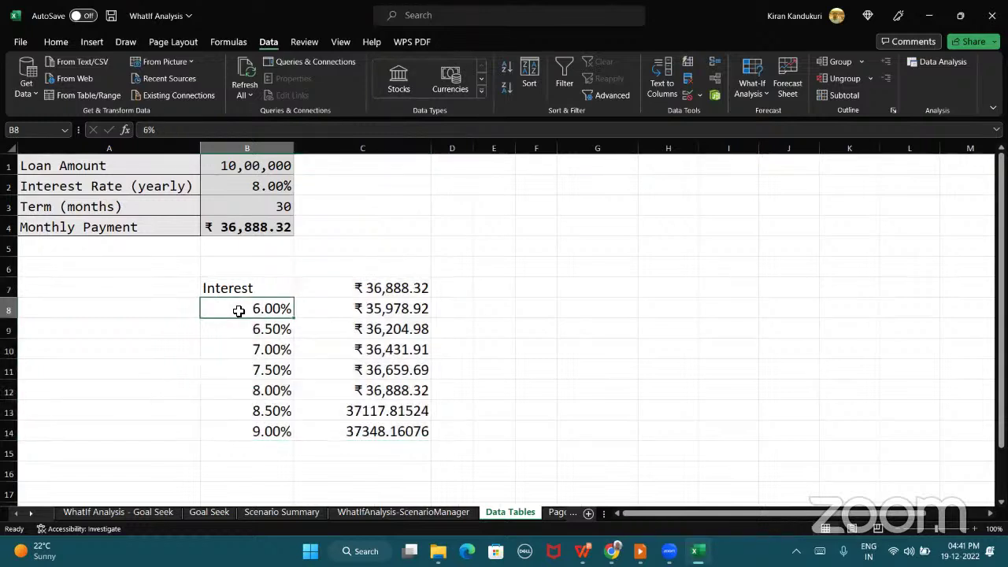
drag(239, 312, 324, 309)
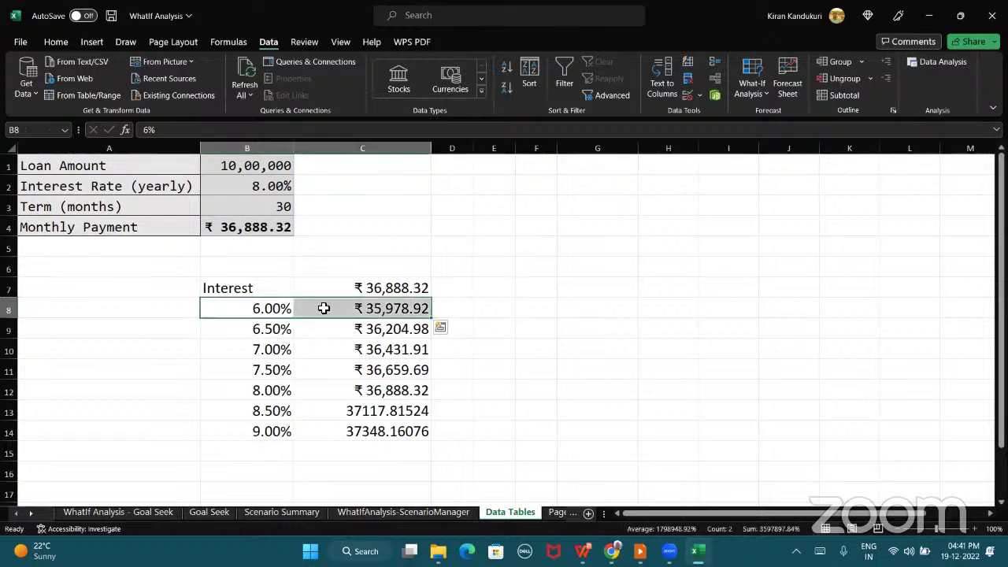
drag(249, 331, 325, 333)
mouse_move(261, 351)
mouse_down()
mouse_move(327, 365)
mouse_move(281, 389)
mouse_up()
click(321, 392)
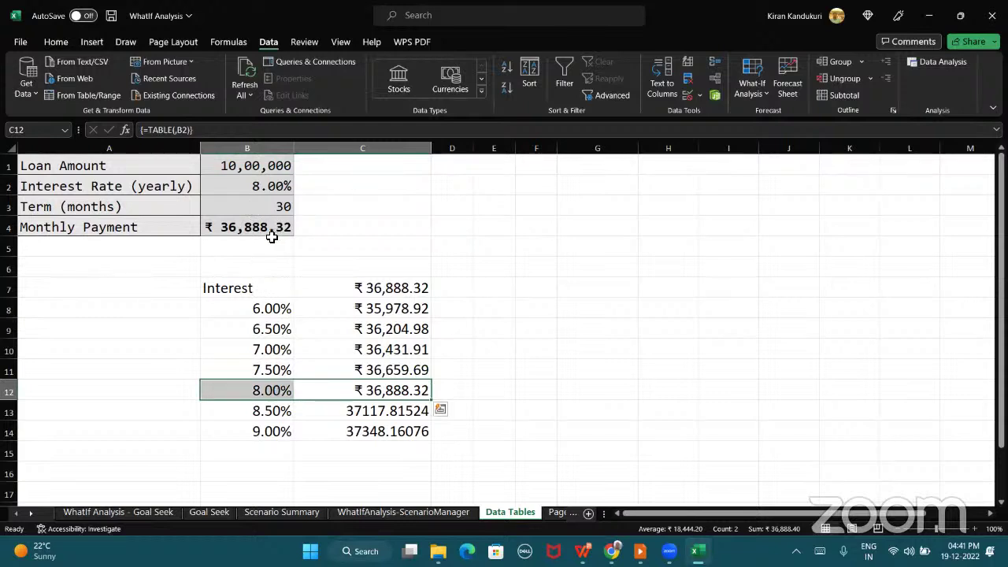
Compare the B4 PMT formula with the table, noting the unformatted 8.50% and 9.00% payments
click(262, 230)
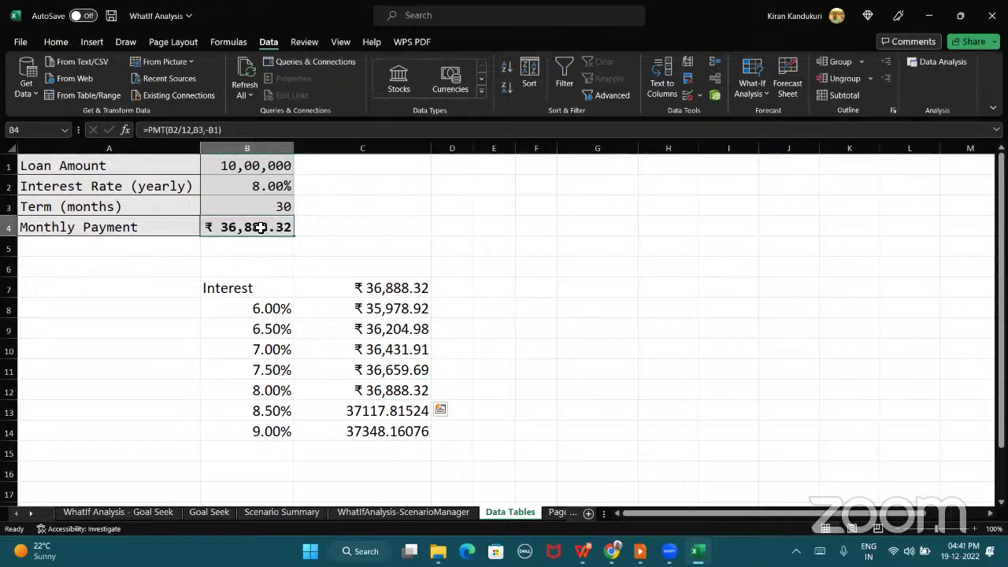
click(331, 391)
click(268, 229)
click(235, 407)
drag(235, 408, 324, 410)
click(323, 410)
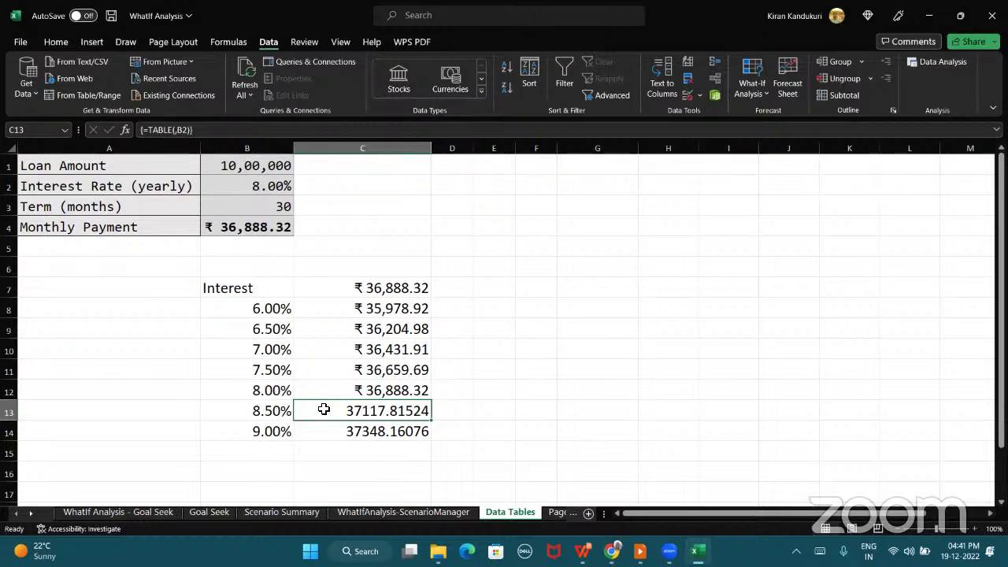
drag(237, 430, 321, 432)
click(320, 432)
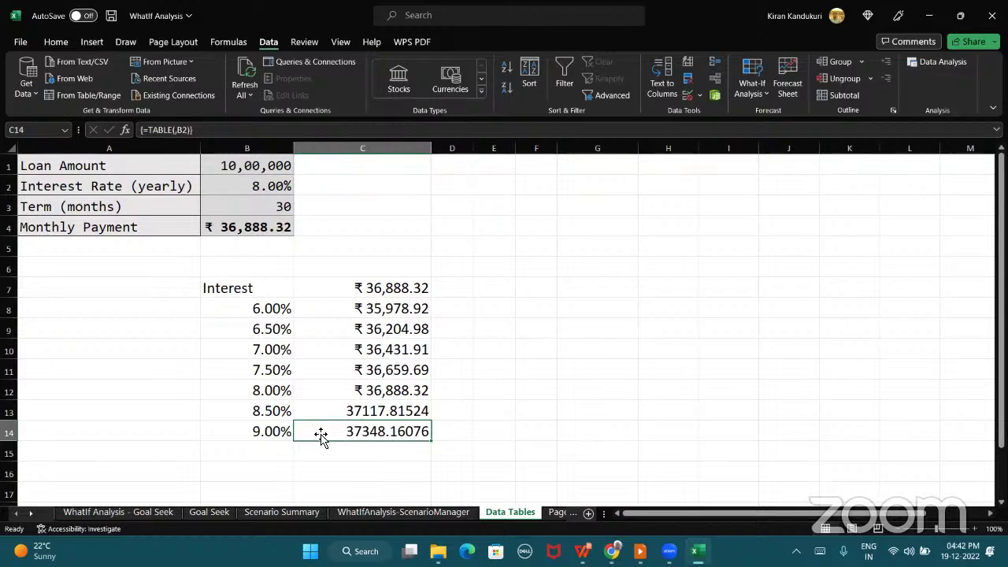
click(334, 384)
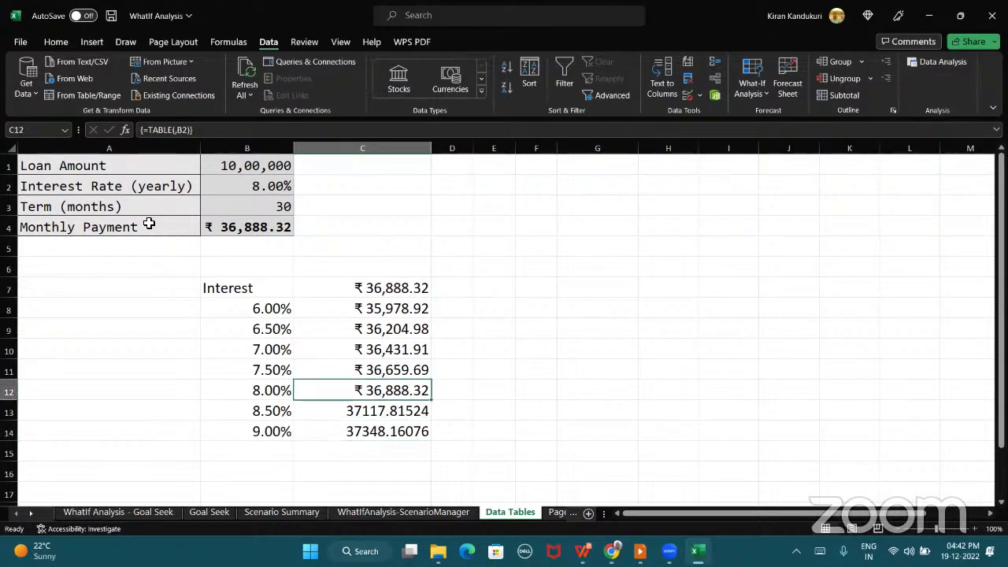
Copy C12's rupee currency format onto C13:C14 with Format Painter
click(56, 41)
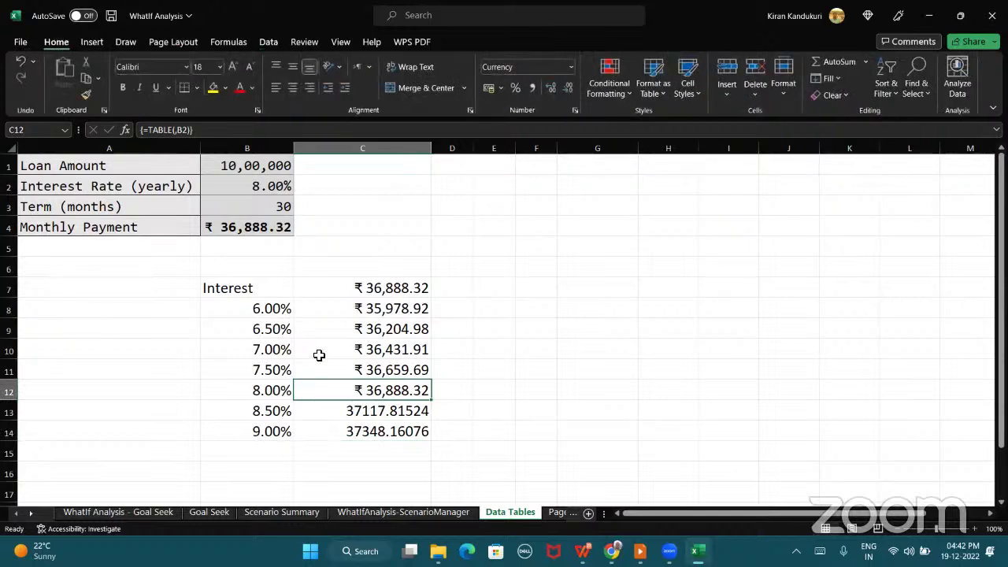
click(81, 96)
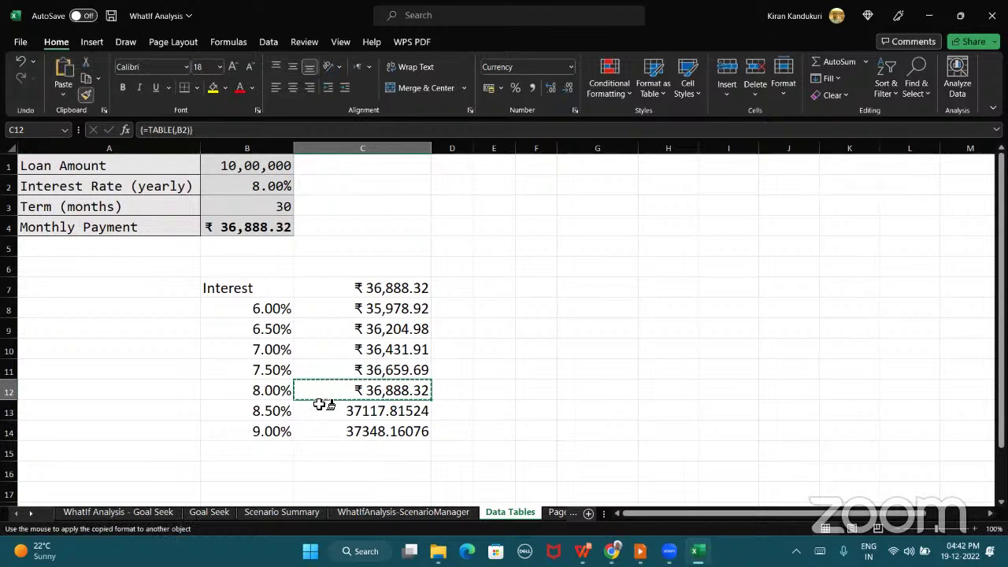
mouse_move(319, 405)
mouse_down()
mouse_move(331, 430)
mouse_move(320, 434)
mouse_up()
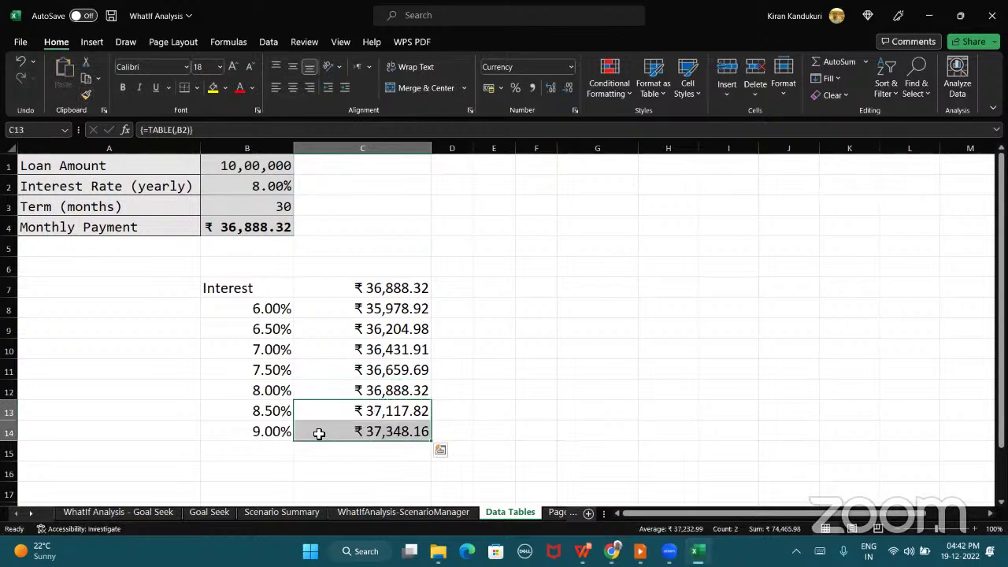
click(488, 371)
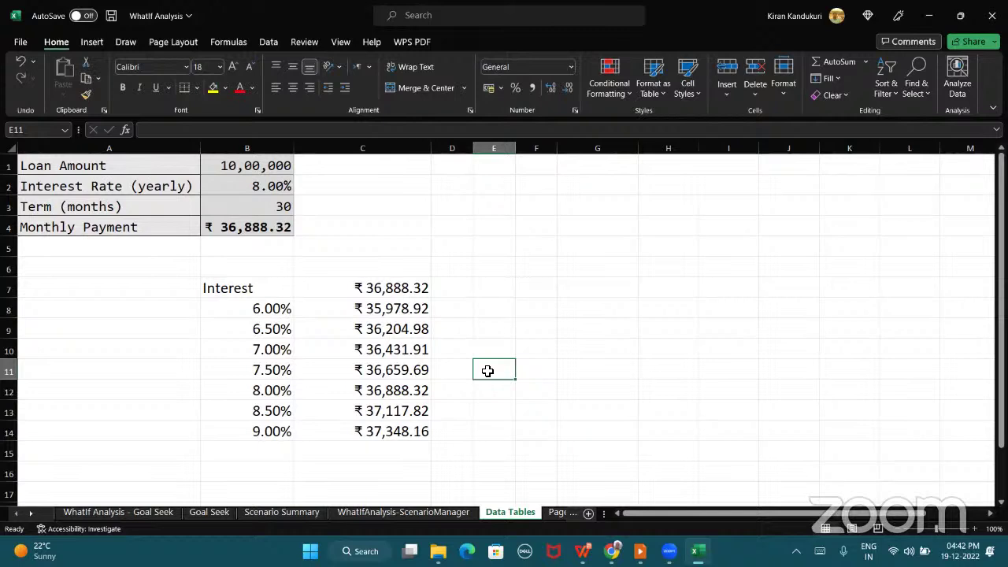
Select the rates, the payments and the whole B7:C14 table to review it
drag(271, 288, 352, 426)
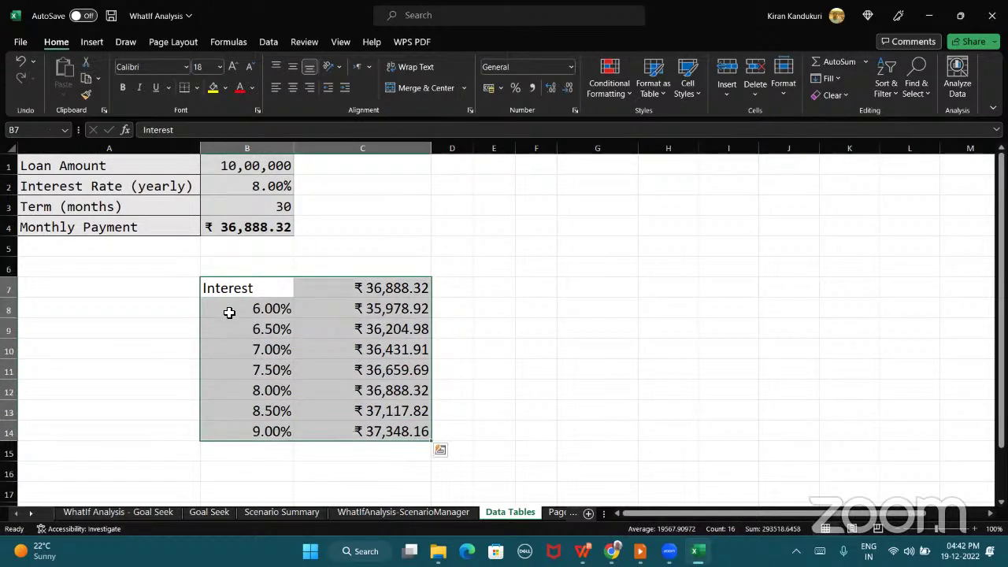
drag(229, 313, 265, 426)
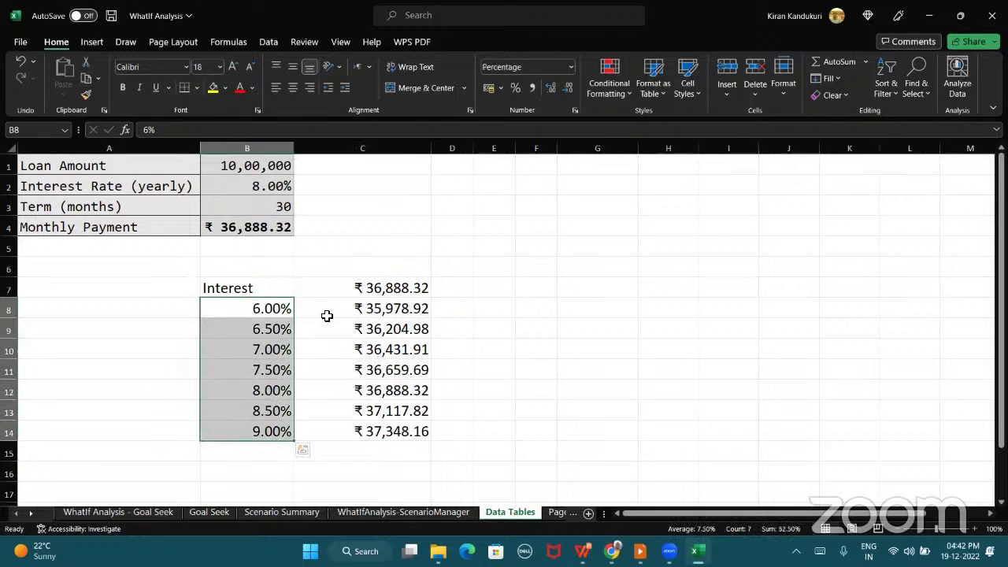
drag(331, 308, 338, 430)
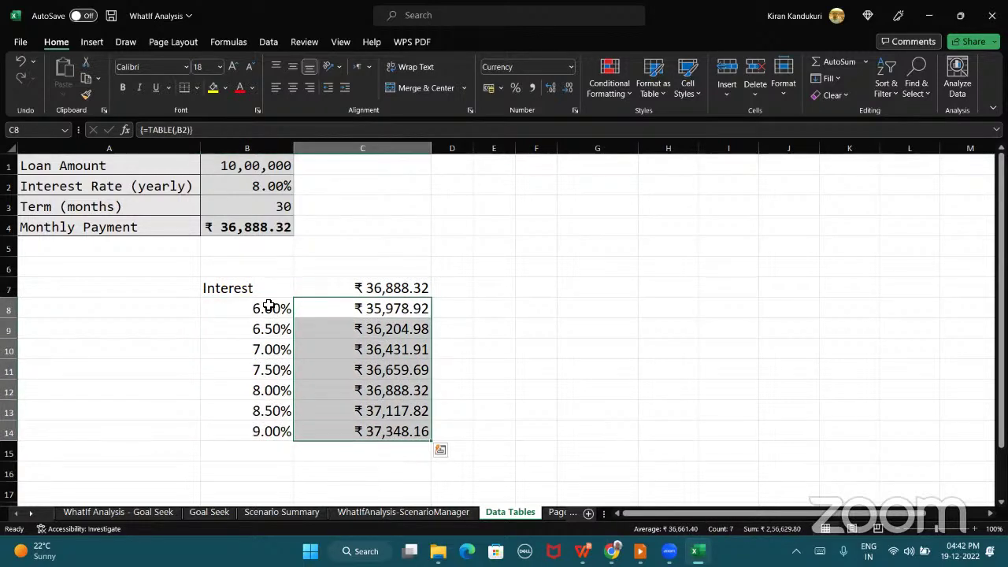
drag(266, 292, 322, 433)
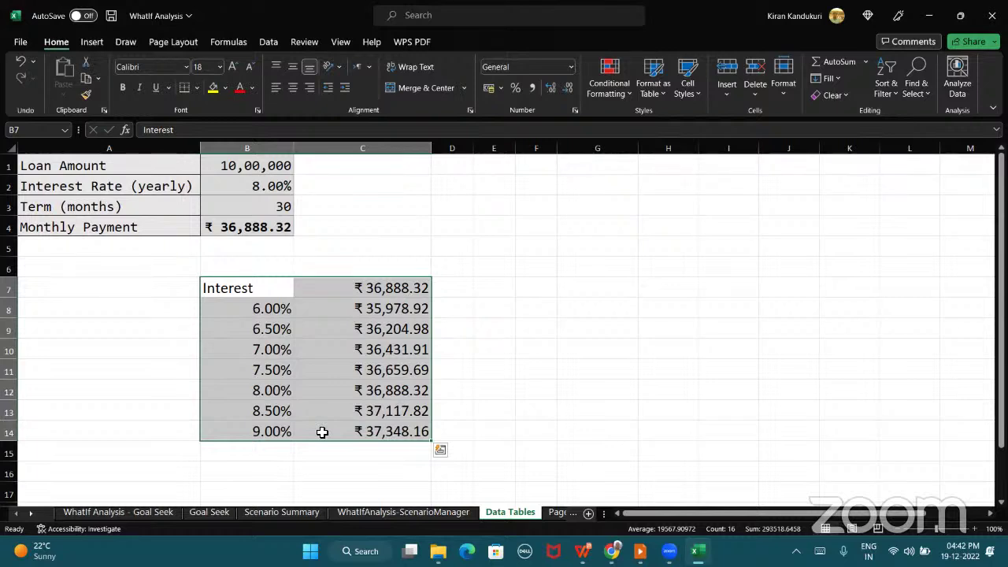
Copy the B1 loan amount into cells G7 and G8
click(579, 267)
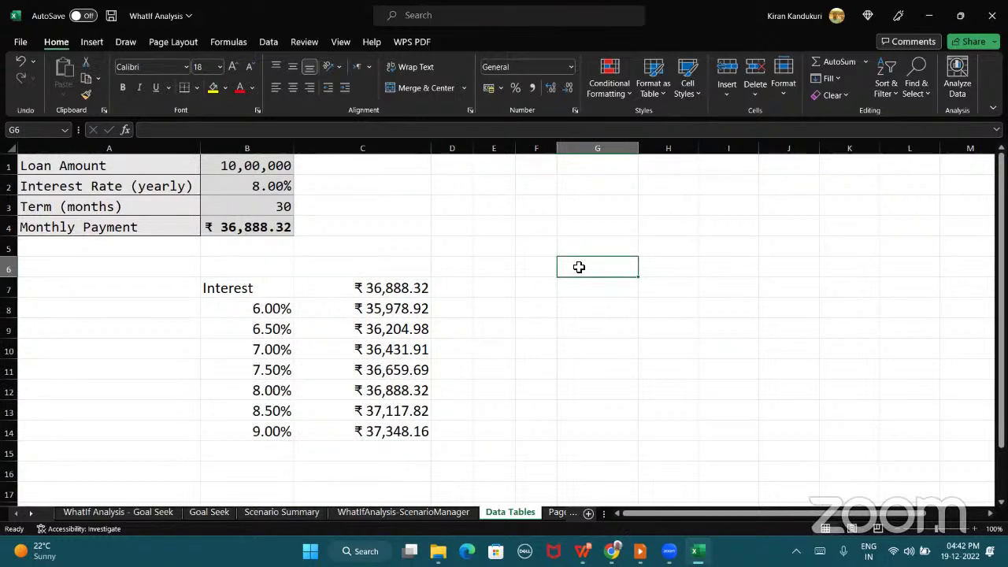
click(574, 289)
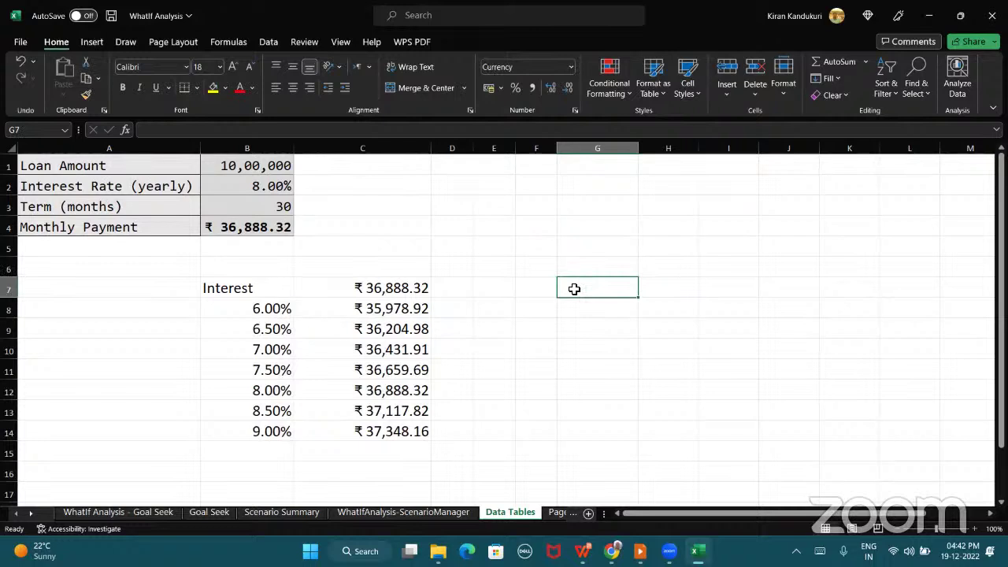
click(260, 172)
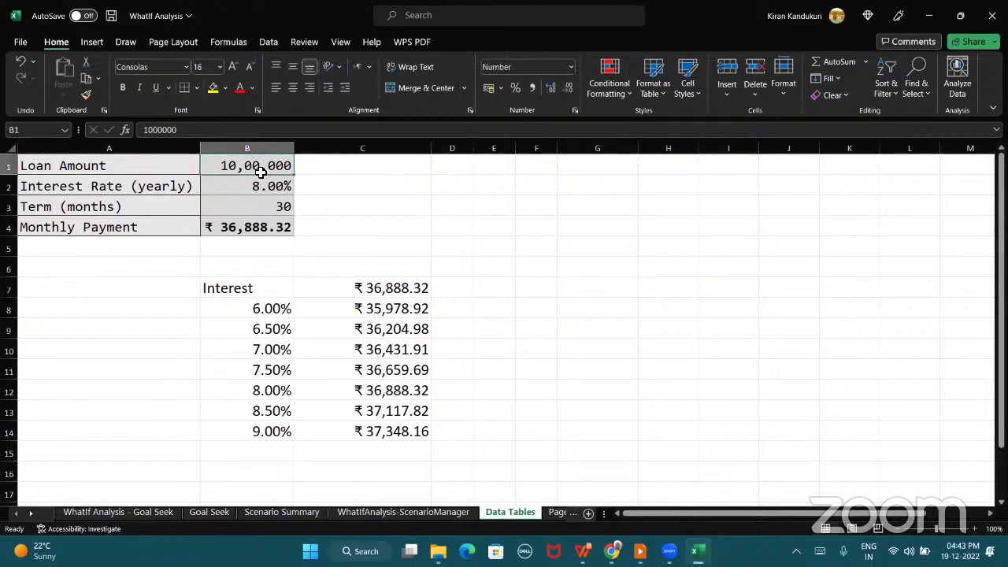
key(ctrl+c)
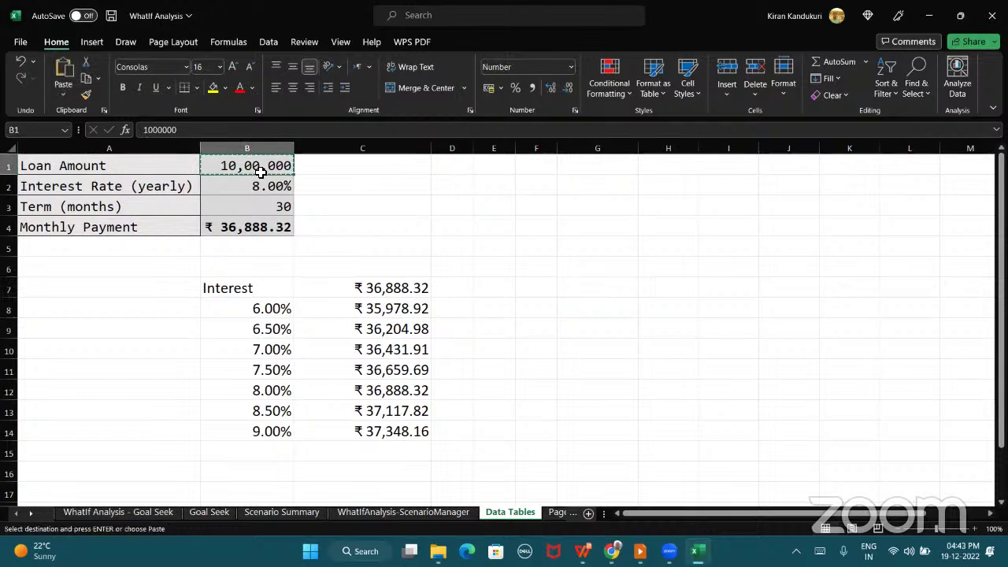
click(587, 293)
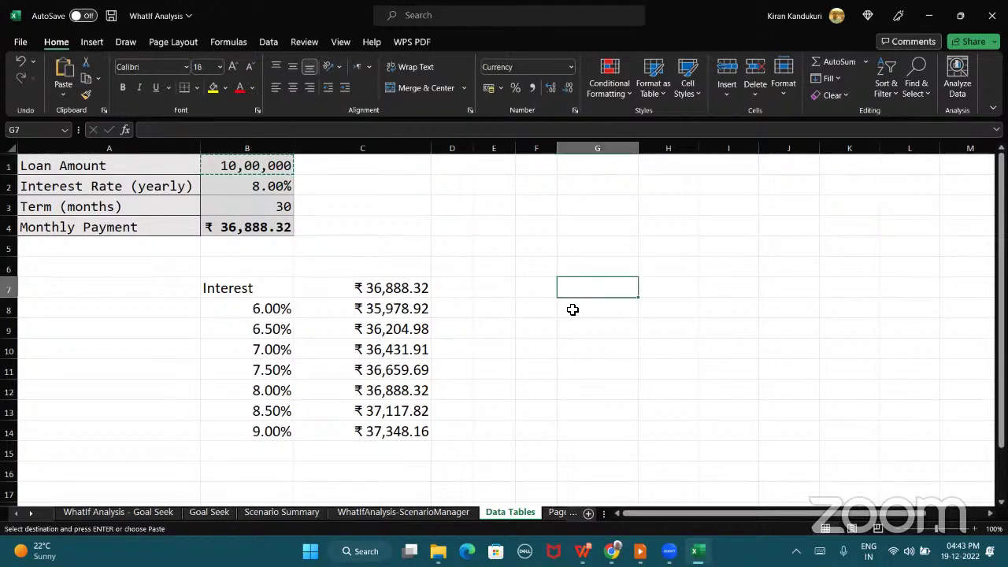
key(ctrl+v)
click(593, 309)
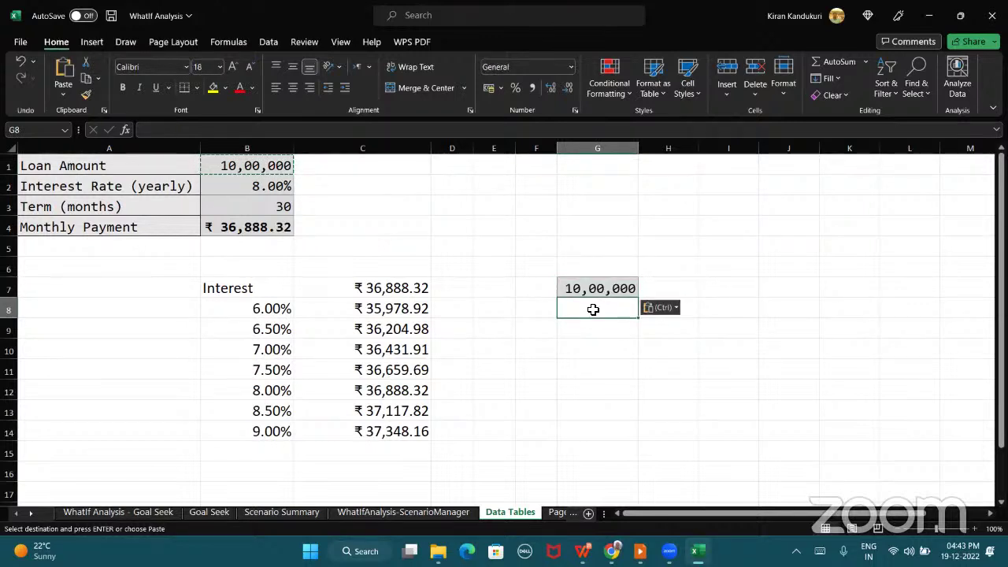
key(ctrl+v)
Change G8 to 15,00,000 and fill the loan amounts down to 40,00,000 in G13
double_click(579, 308)
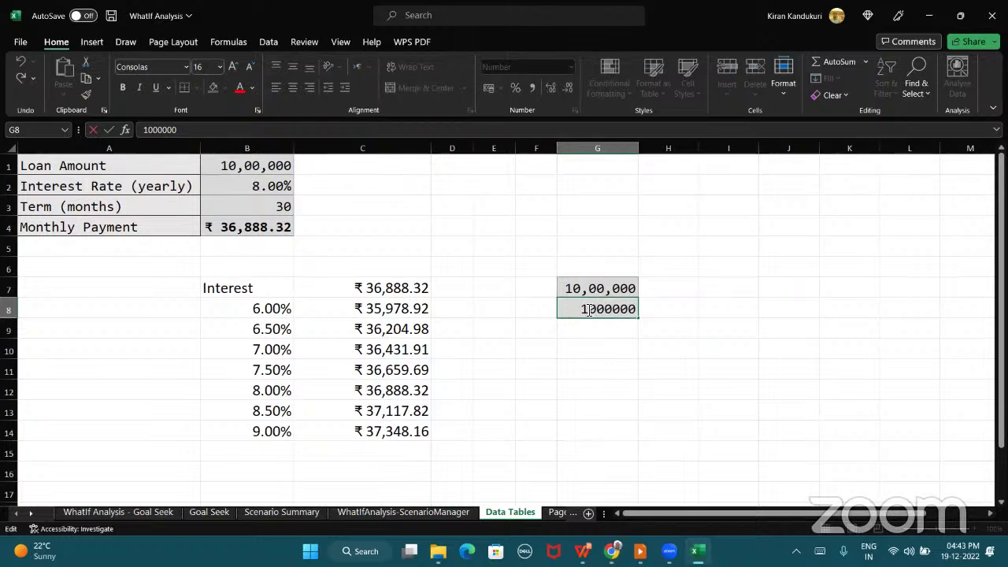
click(597, 309)
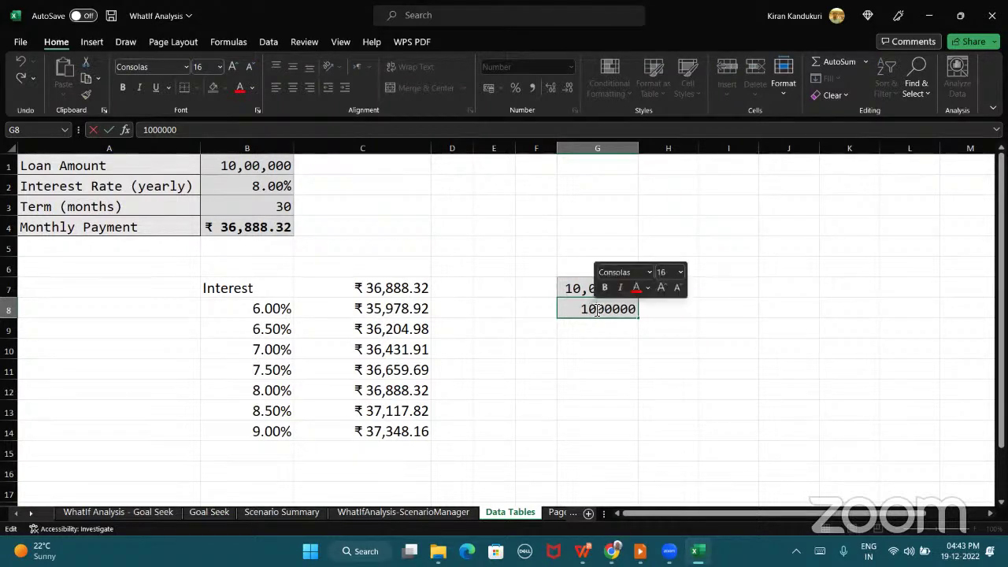
text(5)
key(Return)
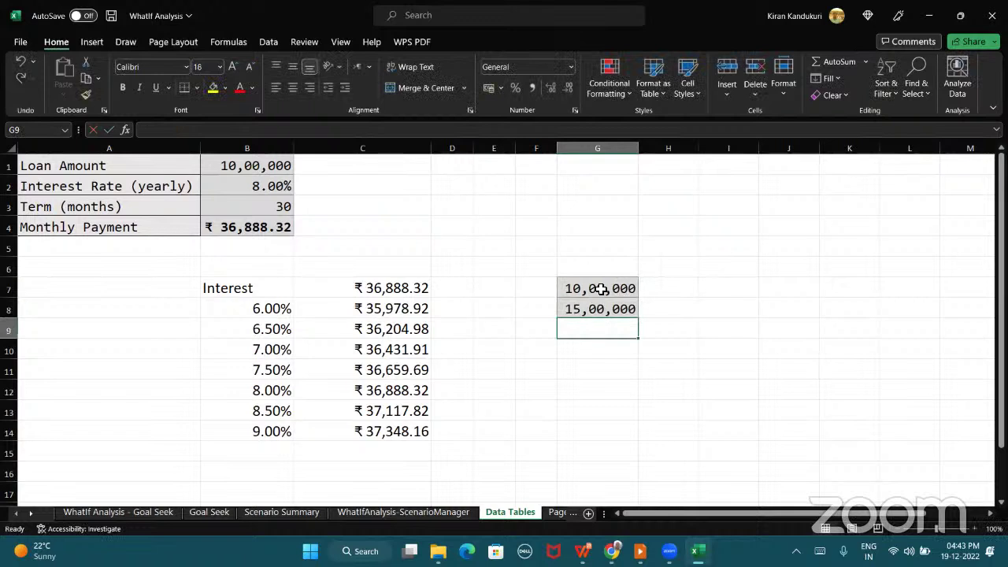
drag(601, 289, 641, 417)
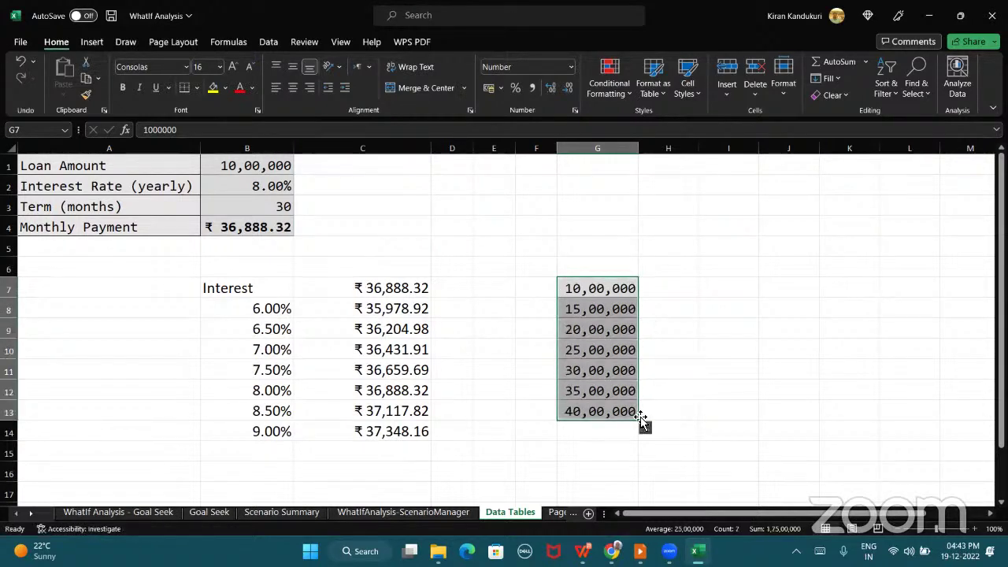
Check the filled loan amounts and mark out the empty payment results area
click(594, 295)
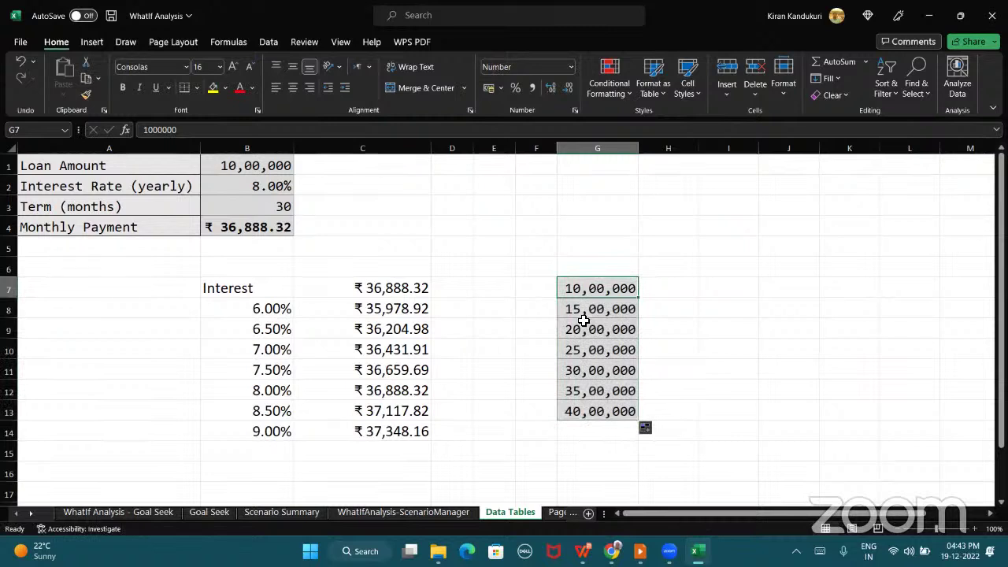
key(Return)
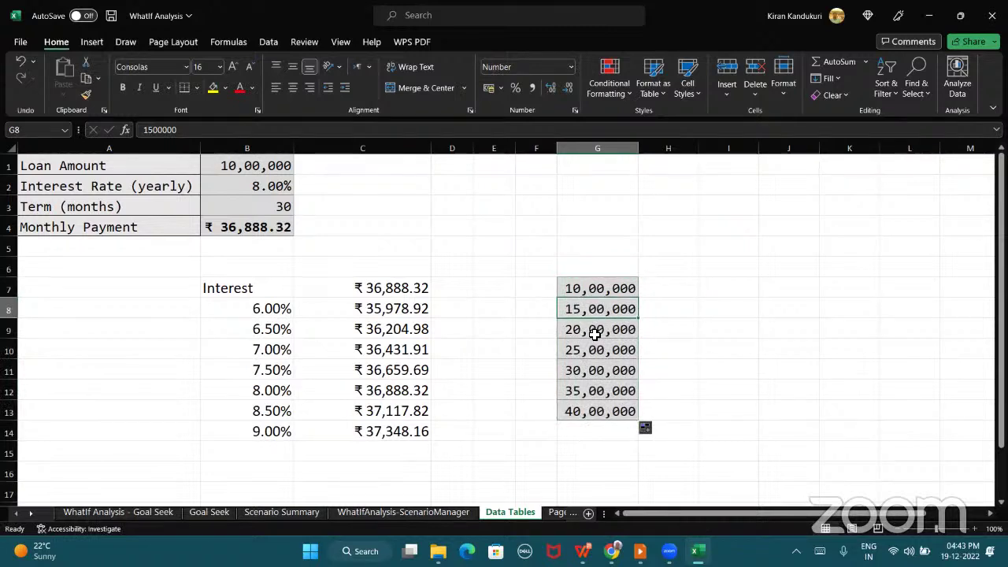
drag(595, 334, 596, 350)
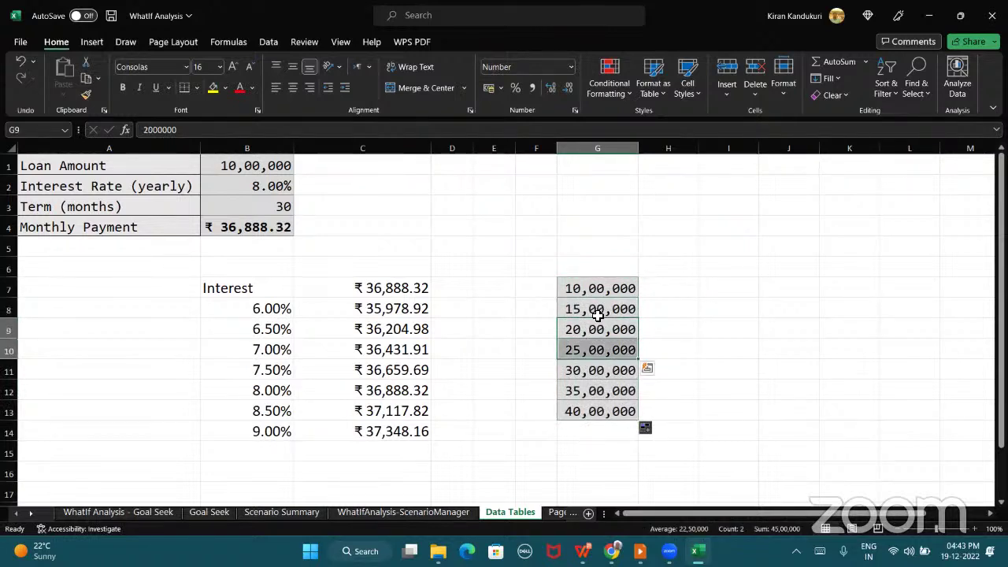
click(599, 290)
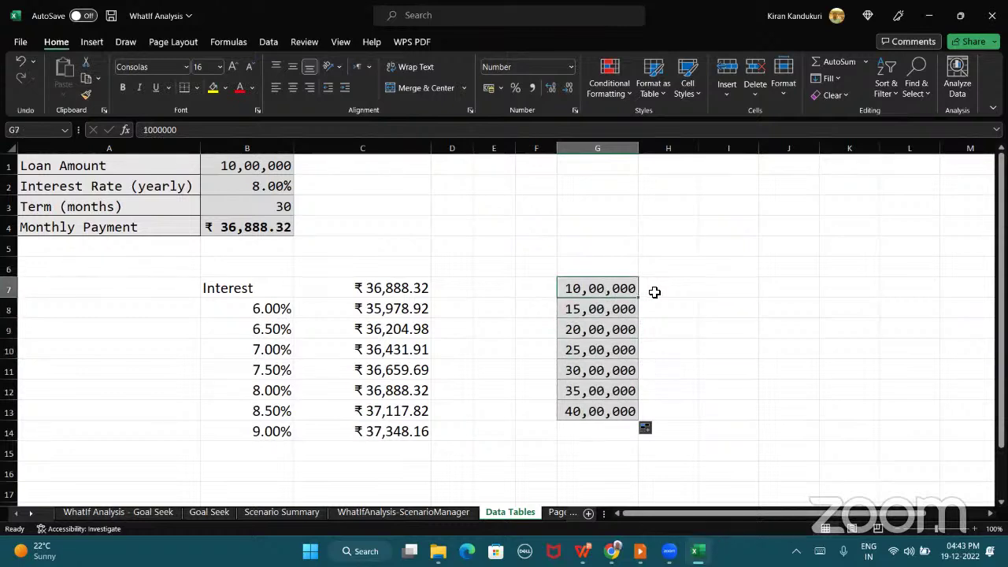
drag(655, 292, 839, 417)
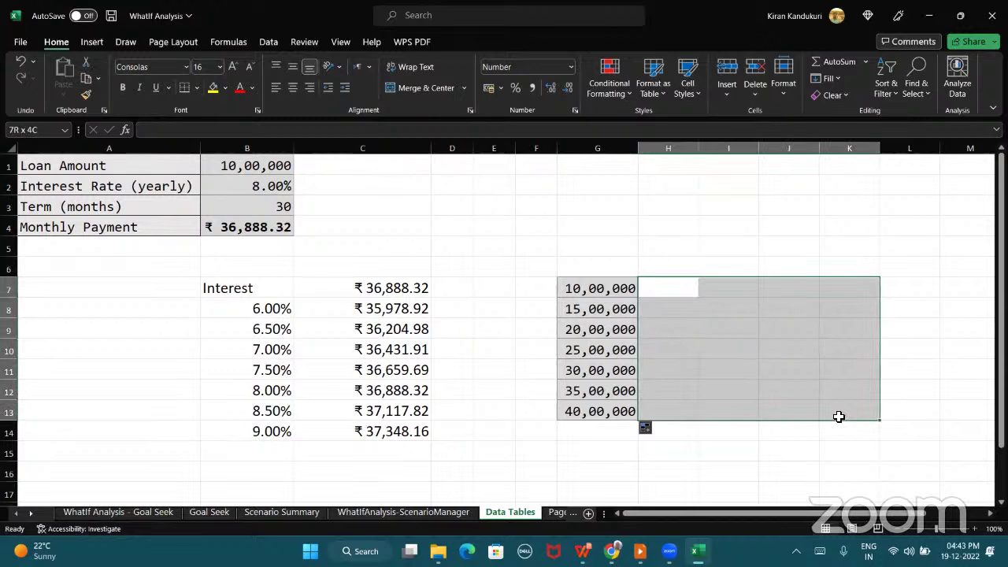
Copy the 6.00% and 6.50% rates from B8 and B9 into H6 and I6
click(680, 266)
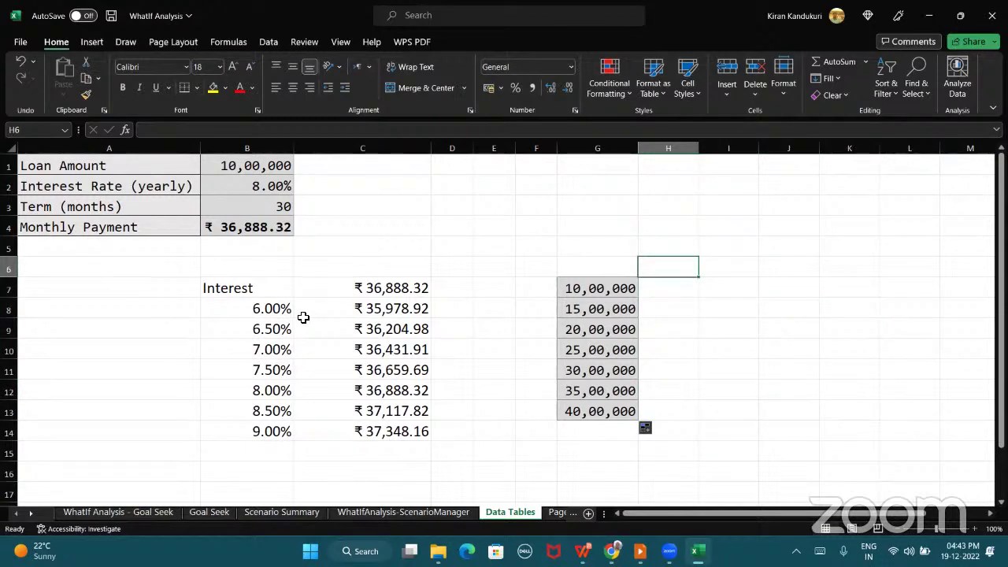
click(234, 308)
key(ctrl+c)
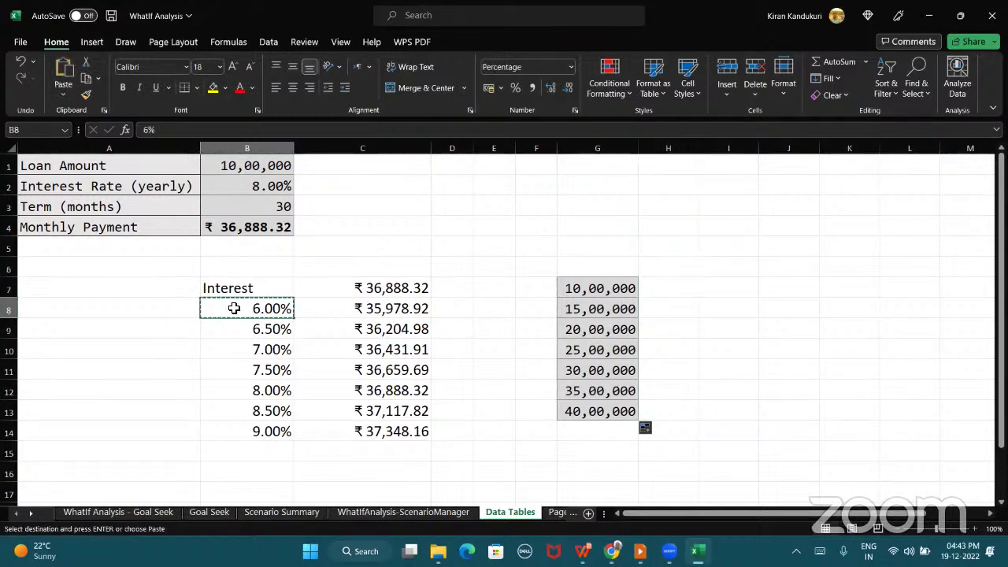
click(663, 266)
key(ctrl+v)
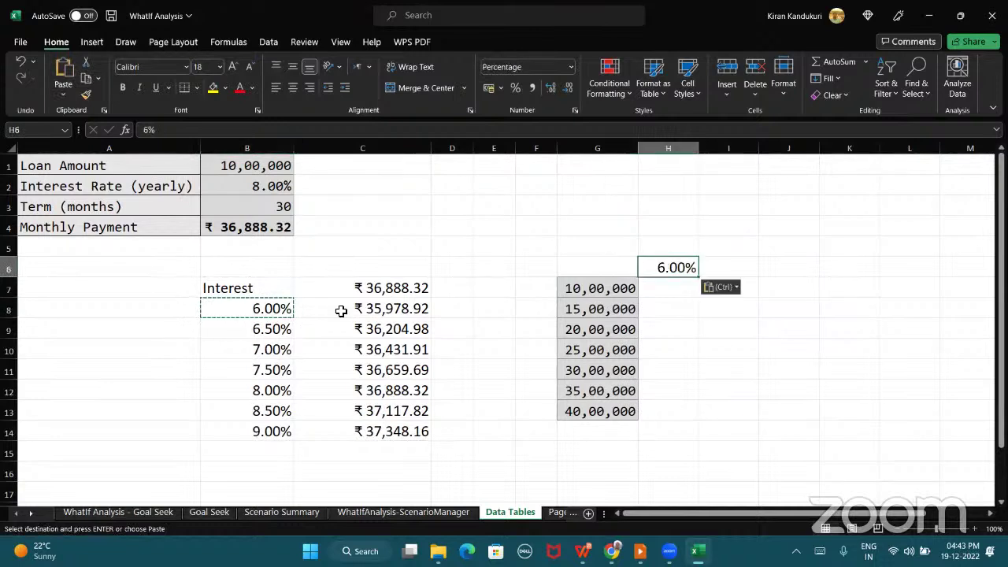
click(221, 333)
key(ctrl+c)
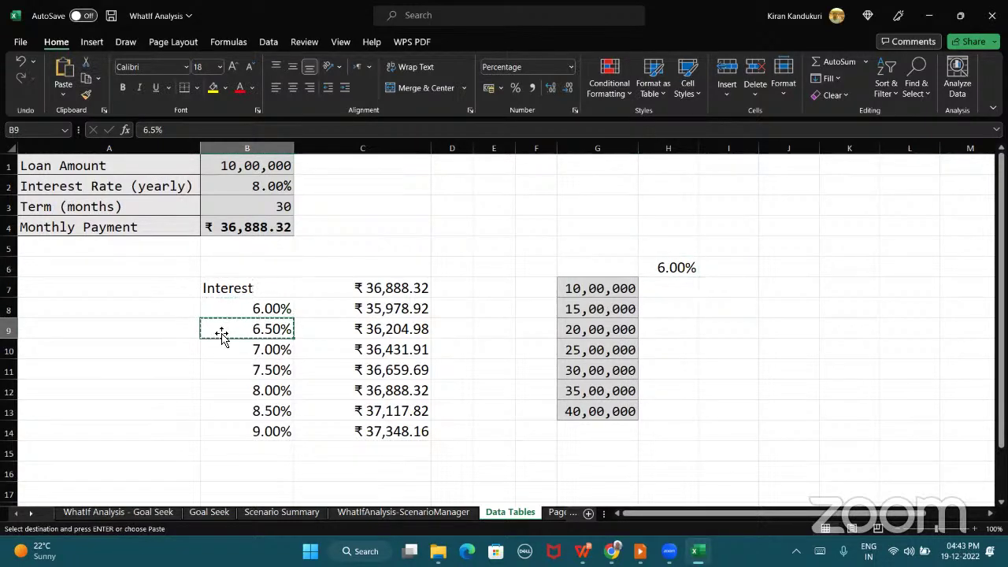
click(725, 272)
key(ctrl+v)
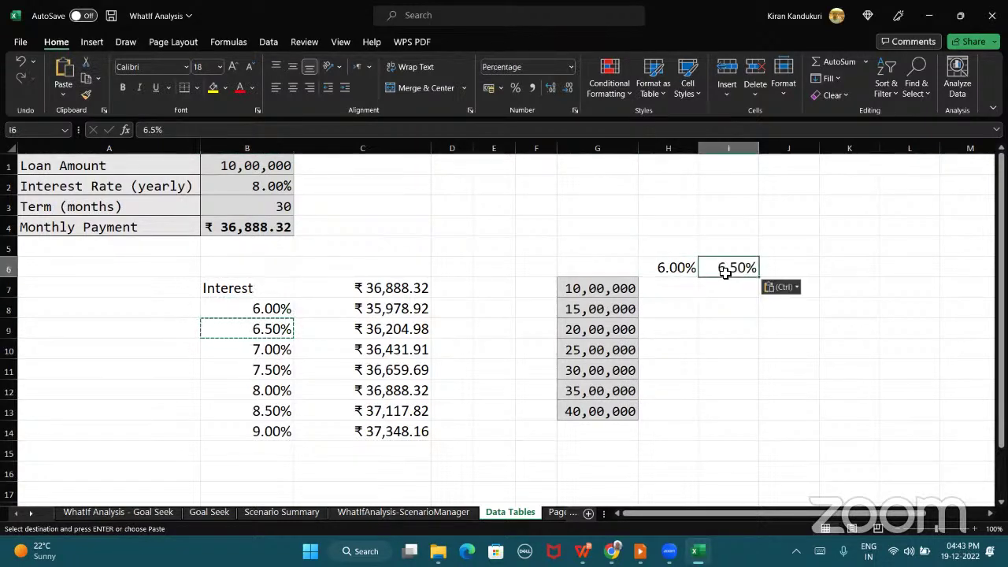
Extend the rate series across row 6 to 9.00% in N6
click(680, 272)
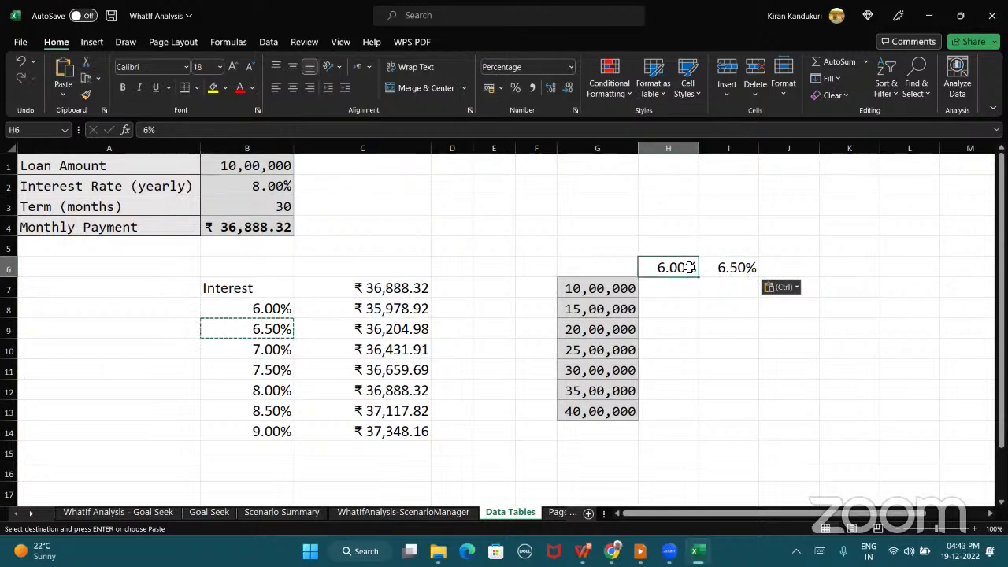
drag(678, 268, 911, 278)
drag(958, 273, 866, 265)
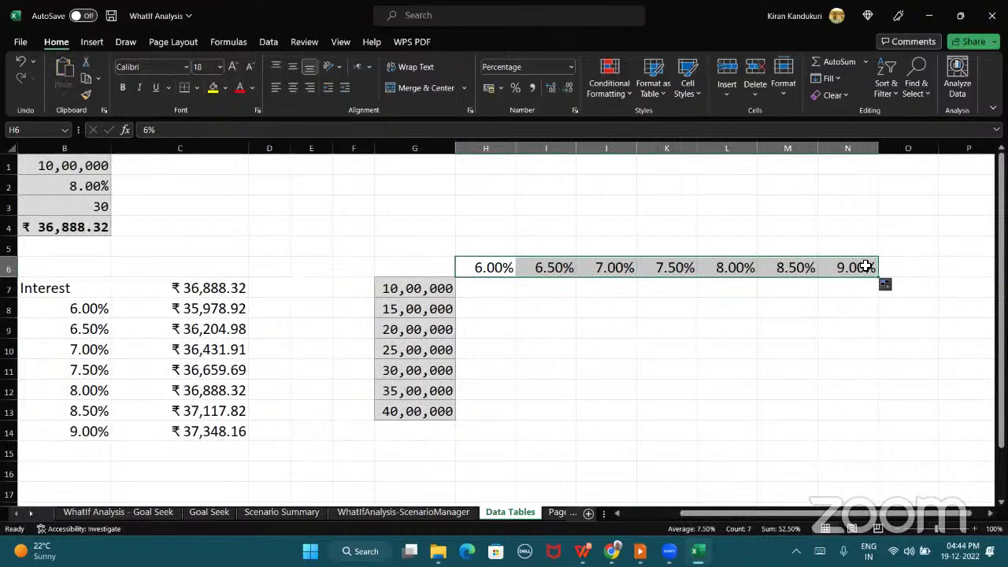
drag(500, 291, 840, 417)
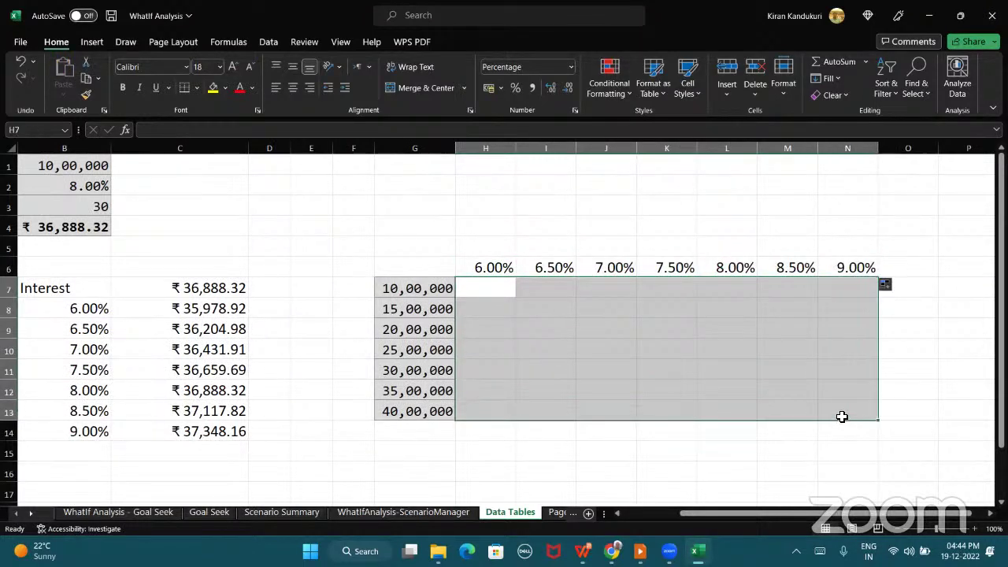
click(498, 294)
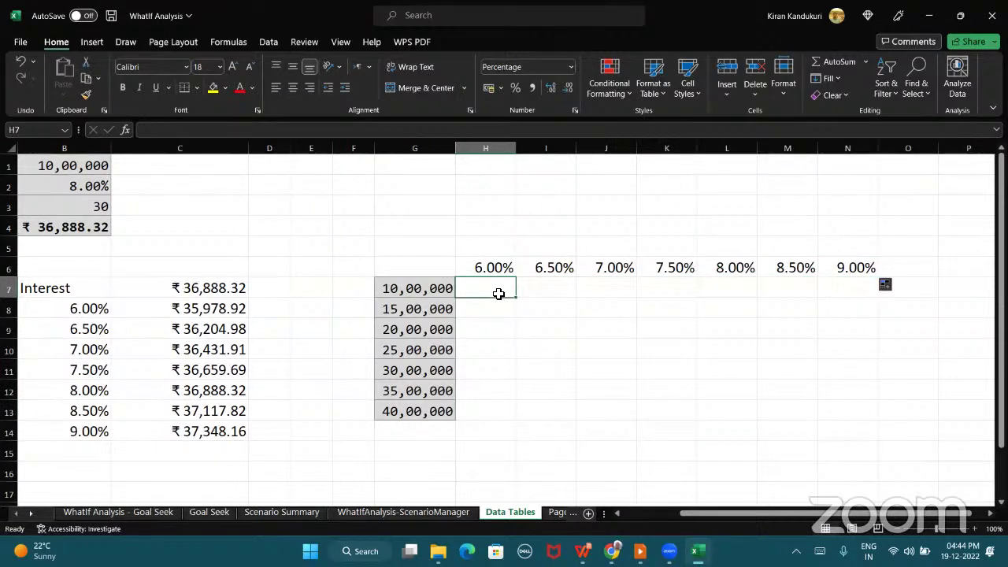
Delete the empty columns D and E
drag(269, 148, 307, 149)
right_click(305, 151)
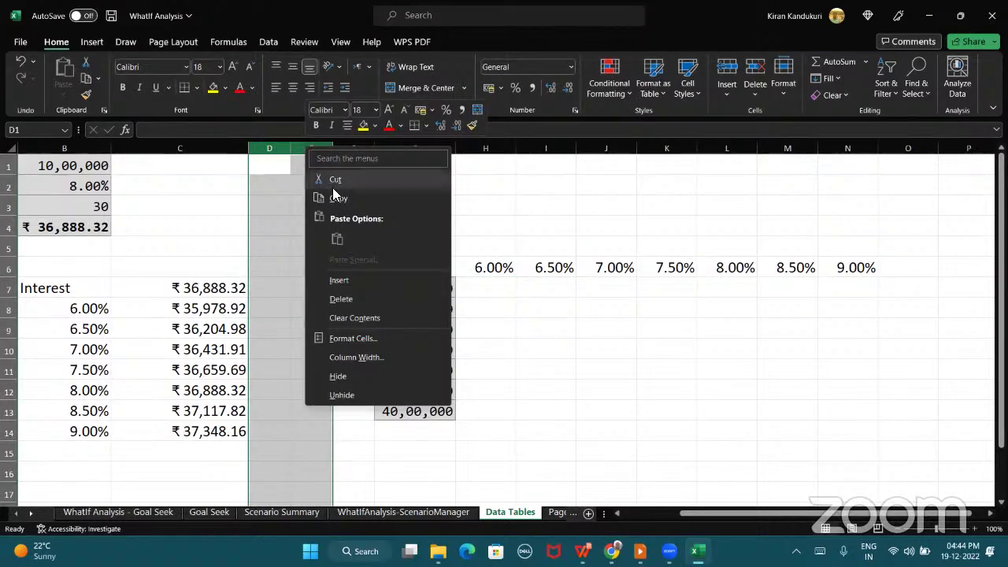
click(321, 300)
scroll(323, 299, left, 3)
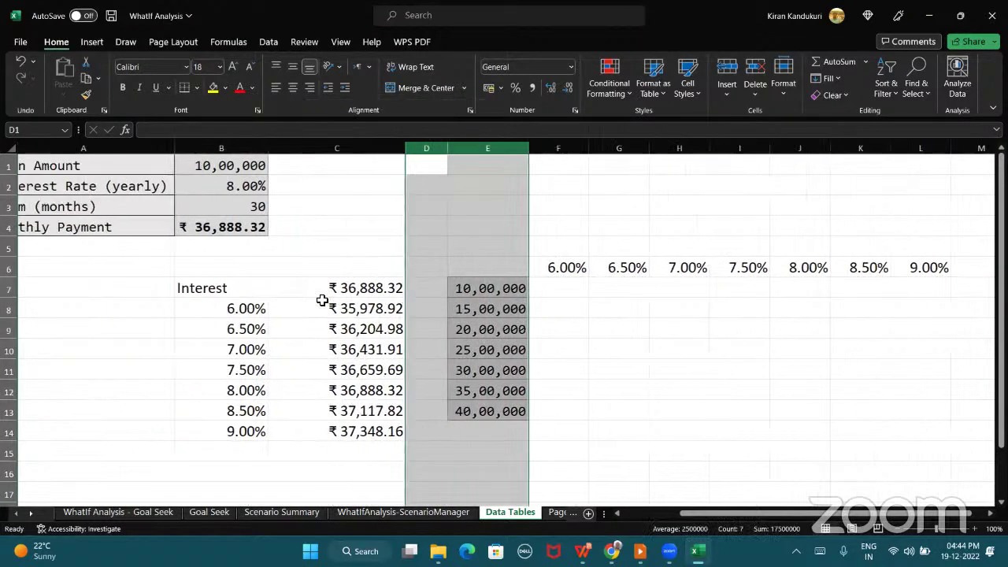
Link the corner cell E6 to the monthly payment with =$B$4
click(520, 265)
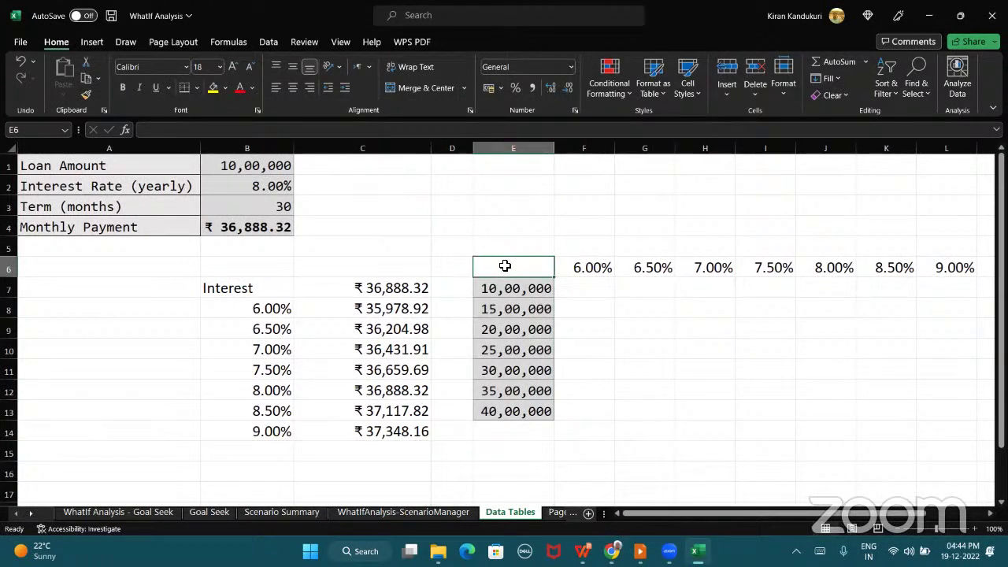
click(274, 229)
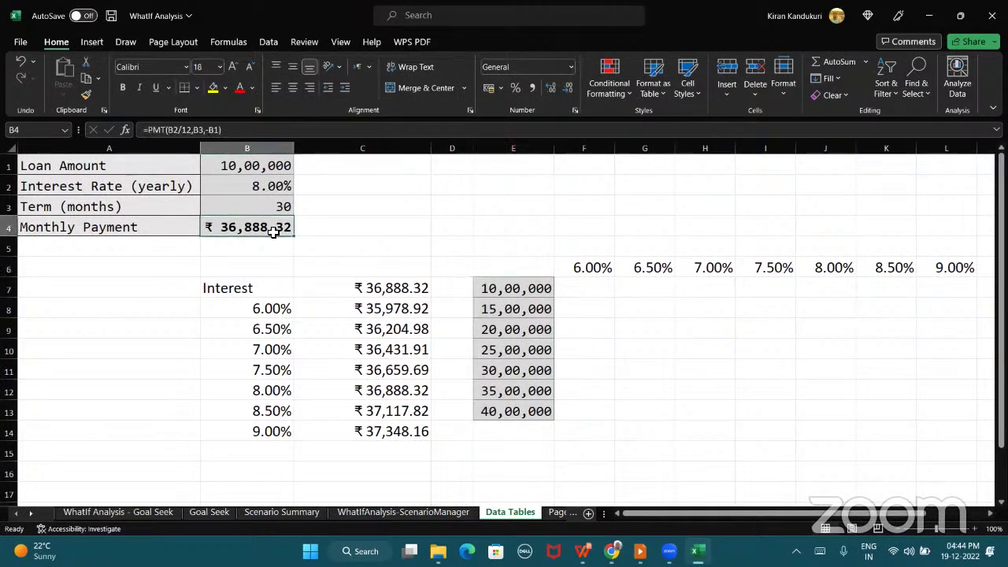
click(504, 270)
text(=)
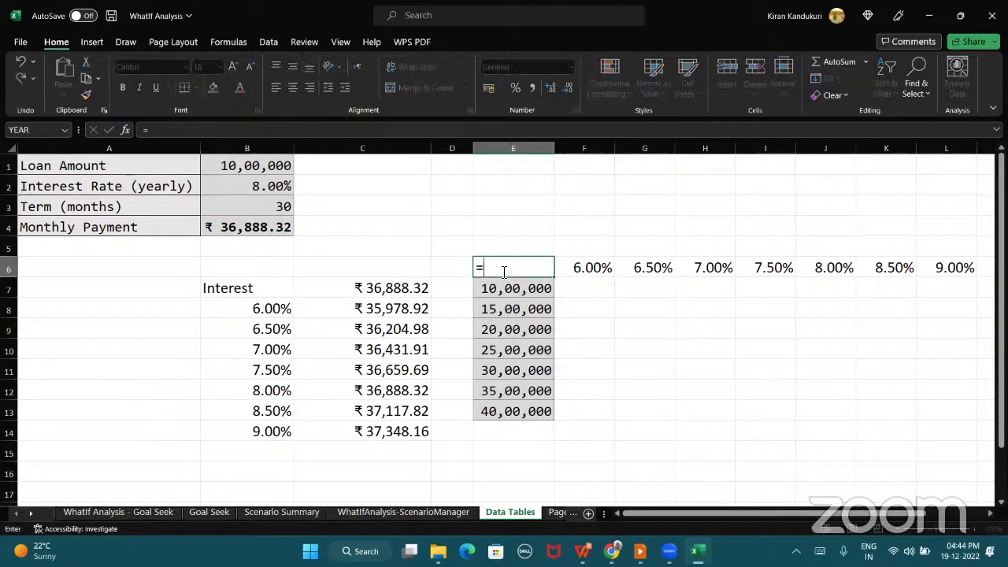
click(268, 227)
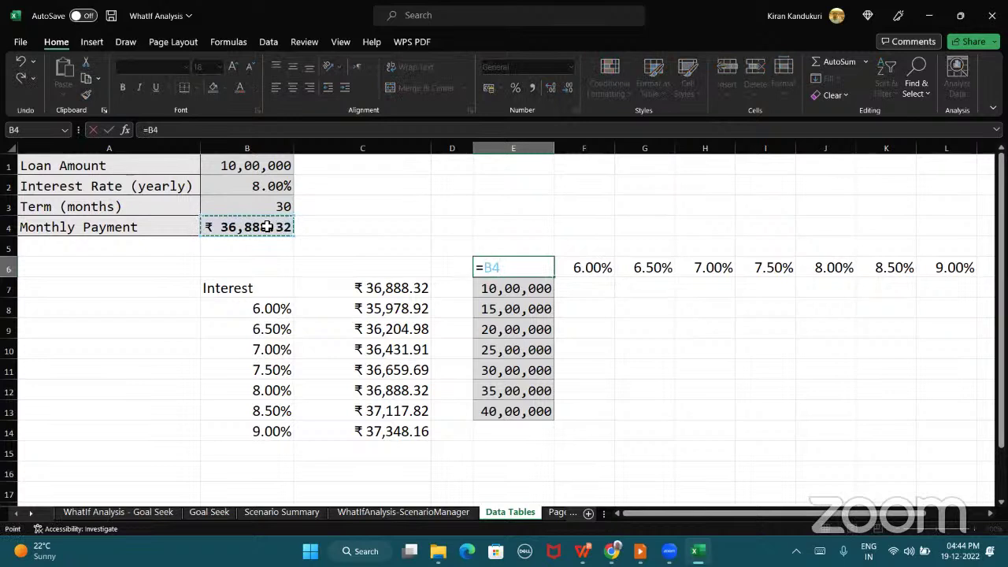
key(F4)
key(Return)
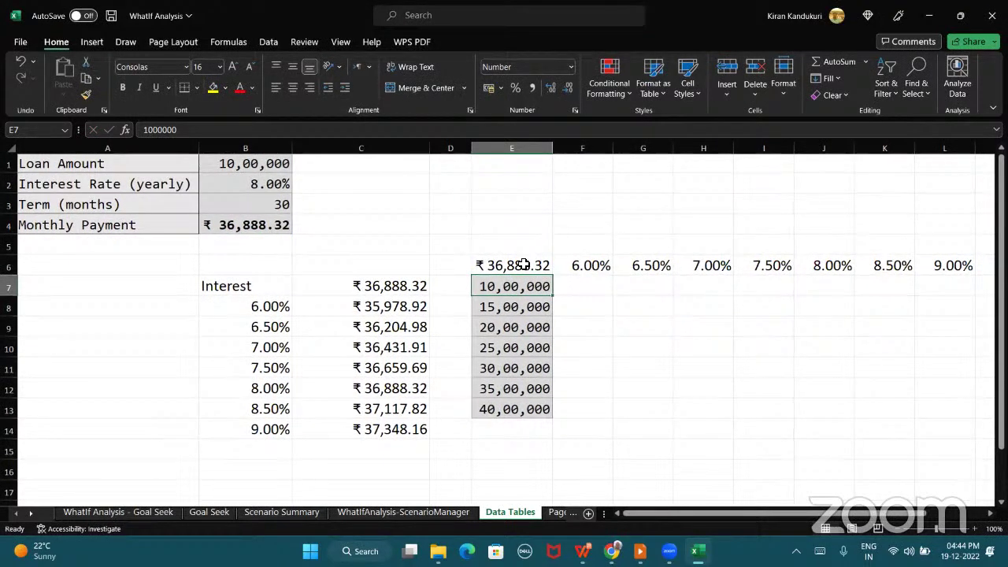
drag(520, 265, 831, 398)
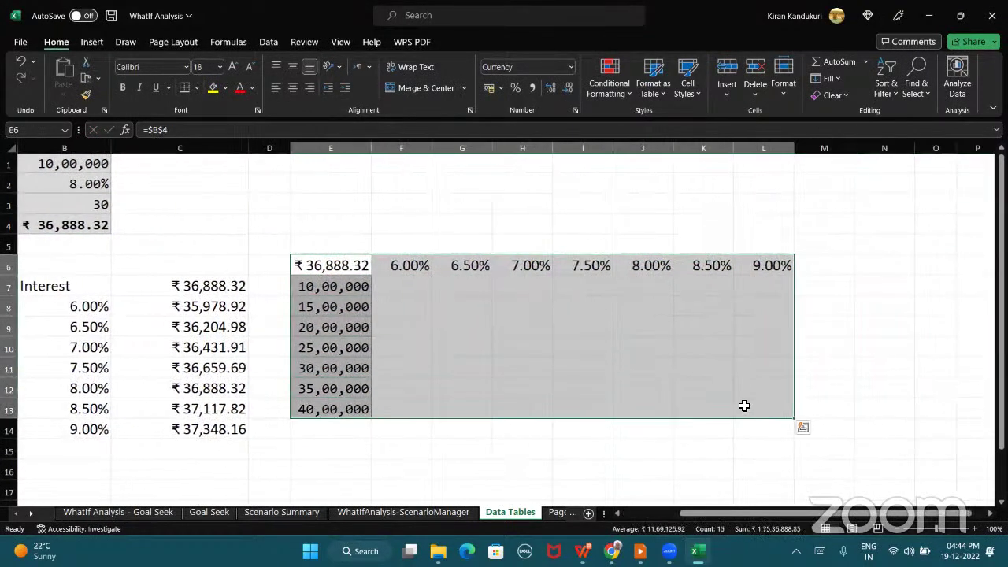
Build a two-variable data table on E6:L13 with row input cell B2 and column input cell B1
scroll(744, 406, left, 1)
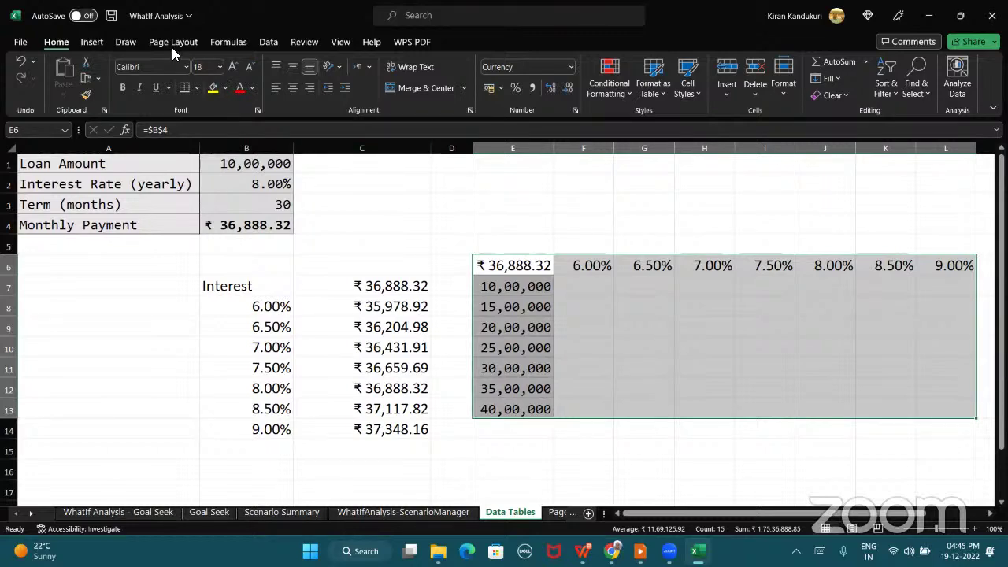
click(272, 40)
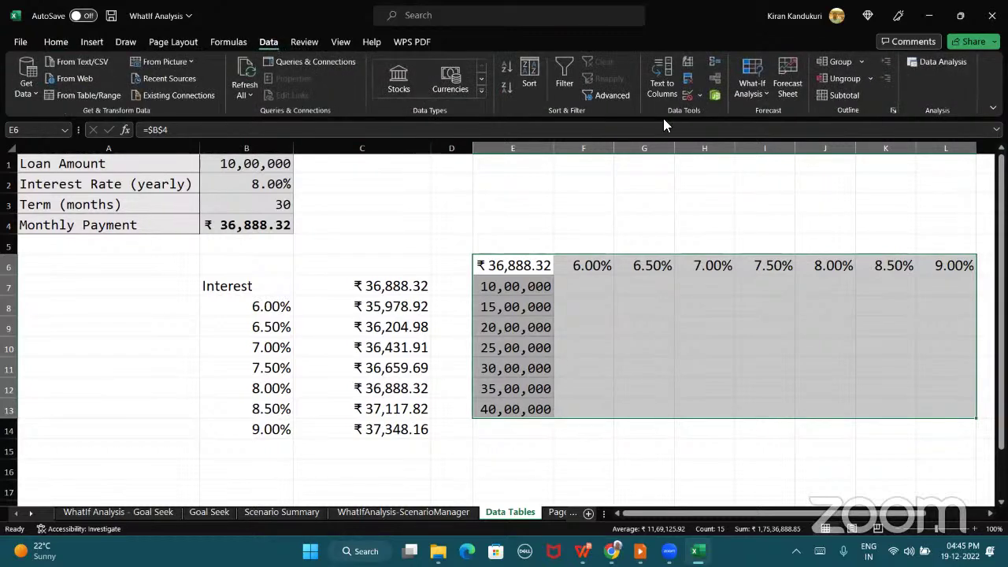
click(766, 91)
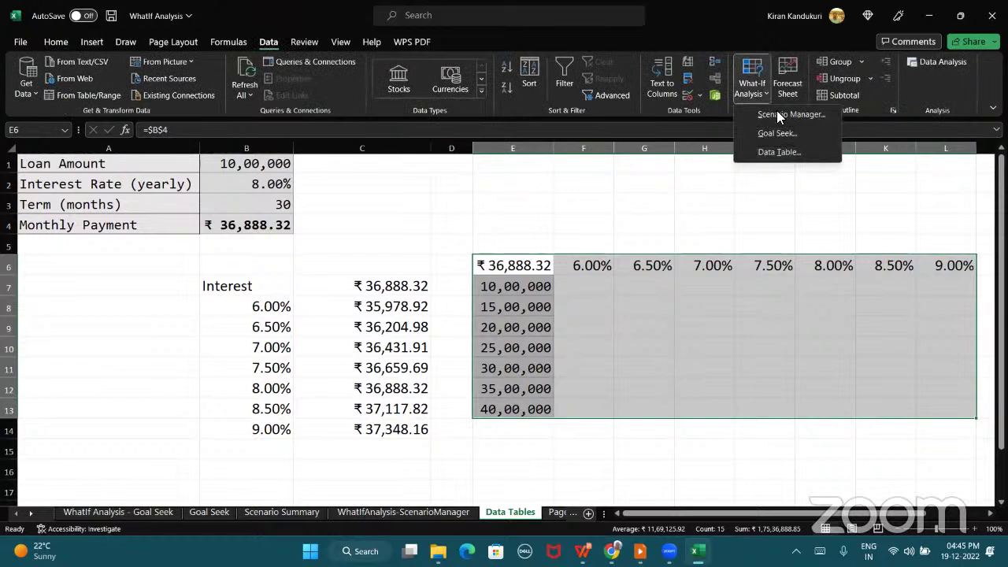
click(777, 152)
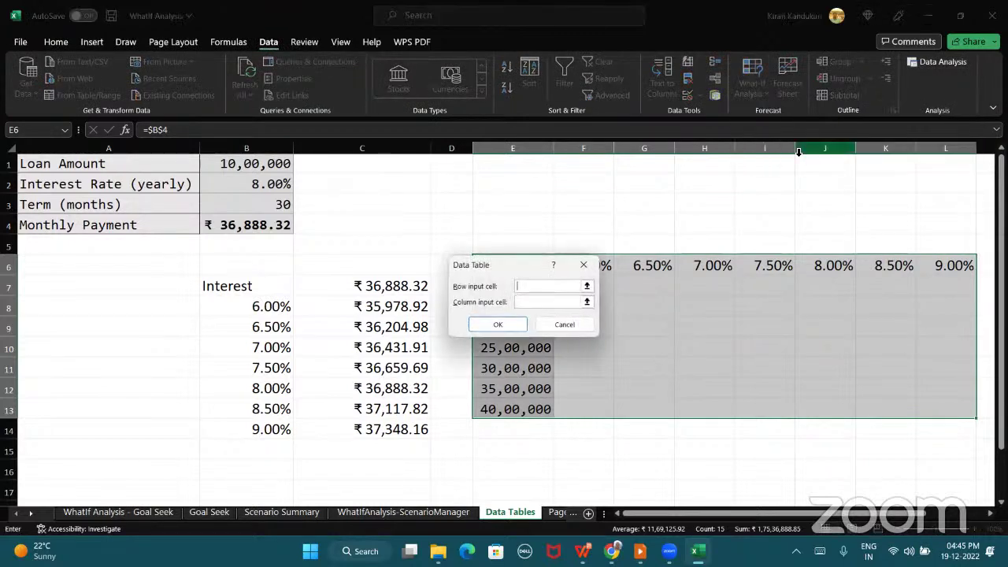
drag(514, 268, 645, 304)
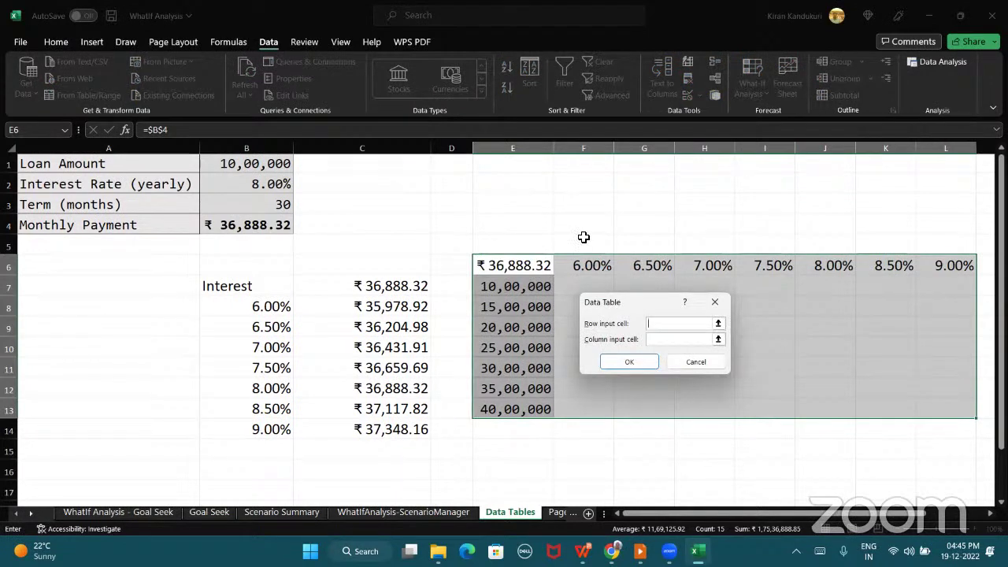
click(212, 190)
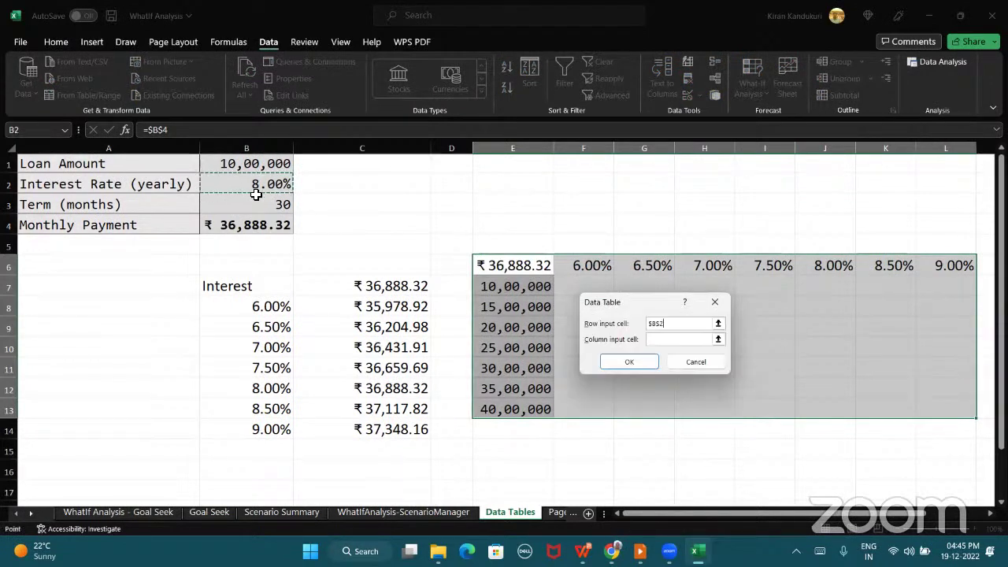
click(659, 340)
click(266, 163)
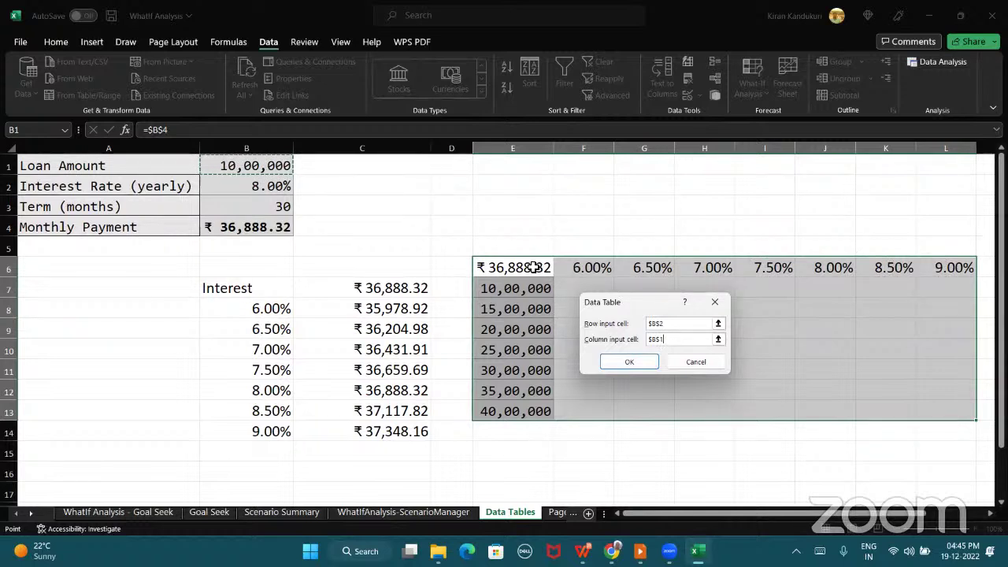
click(623, 358)
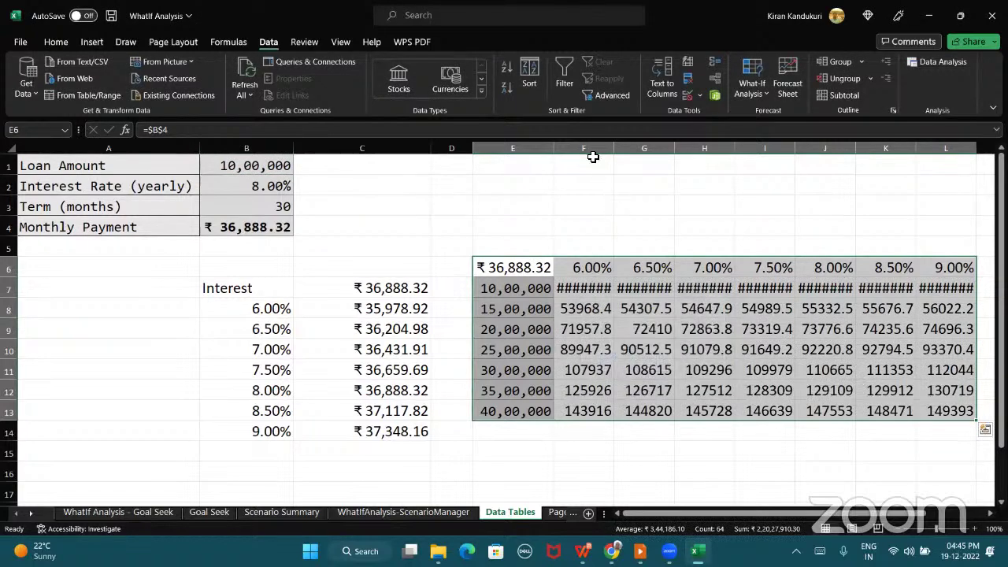
Autofit columns F through L so every monthly payment is fully visible
drag(975, 148, 1002, 148)
drag(918, 149, 919, 150)
double_click(919, 150)
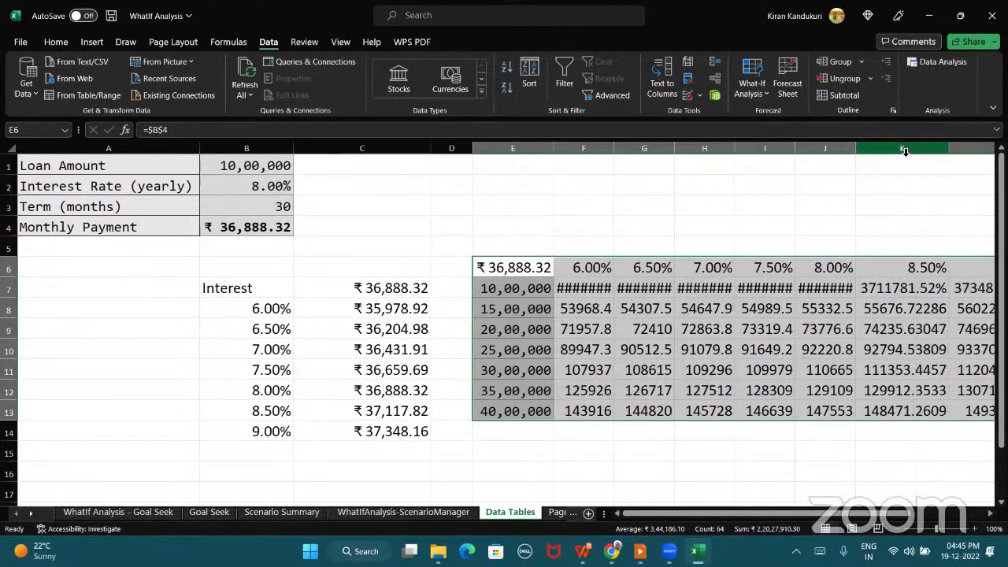
drag(855, 149, 889, 150)
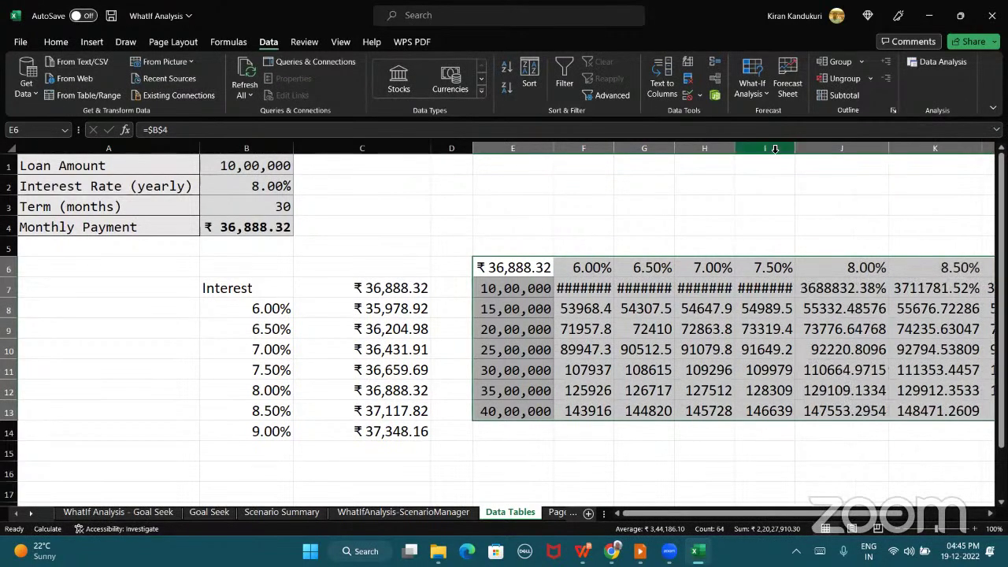
click(635, 167)
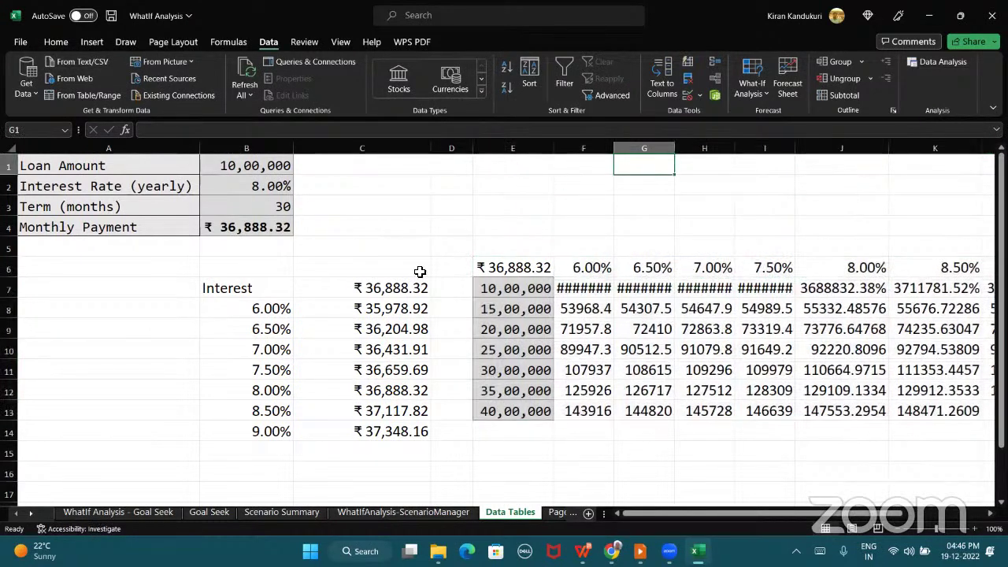
scroll(420, 272, right, 3)
click(457, 288)
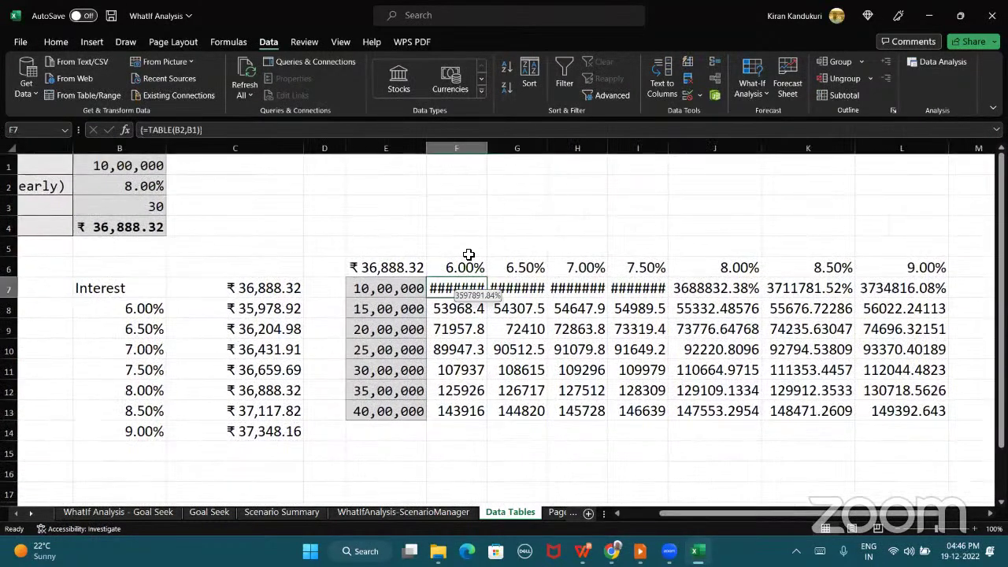
double_click(488, 149)
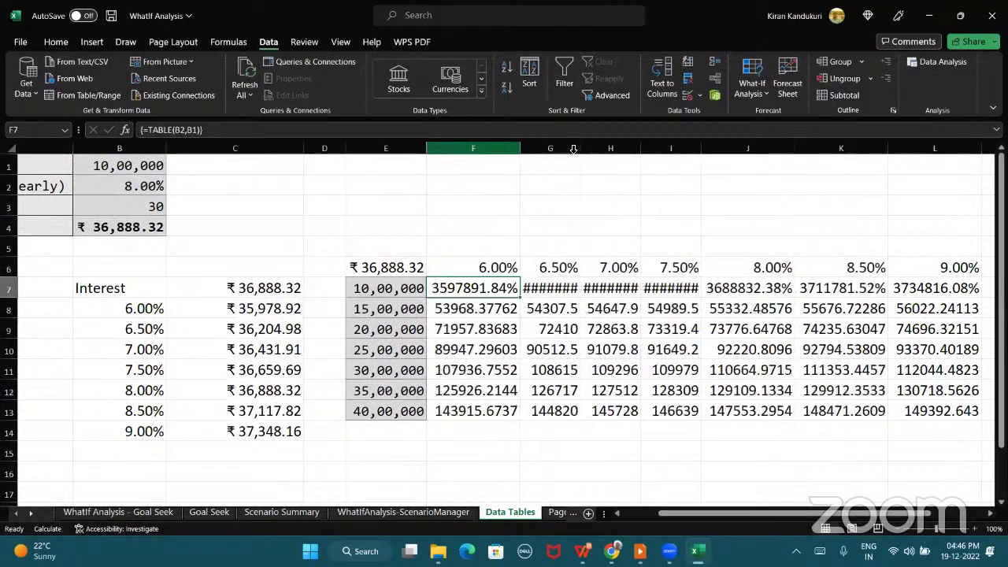
double_click(580, 149)
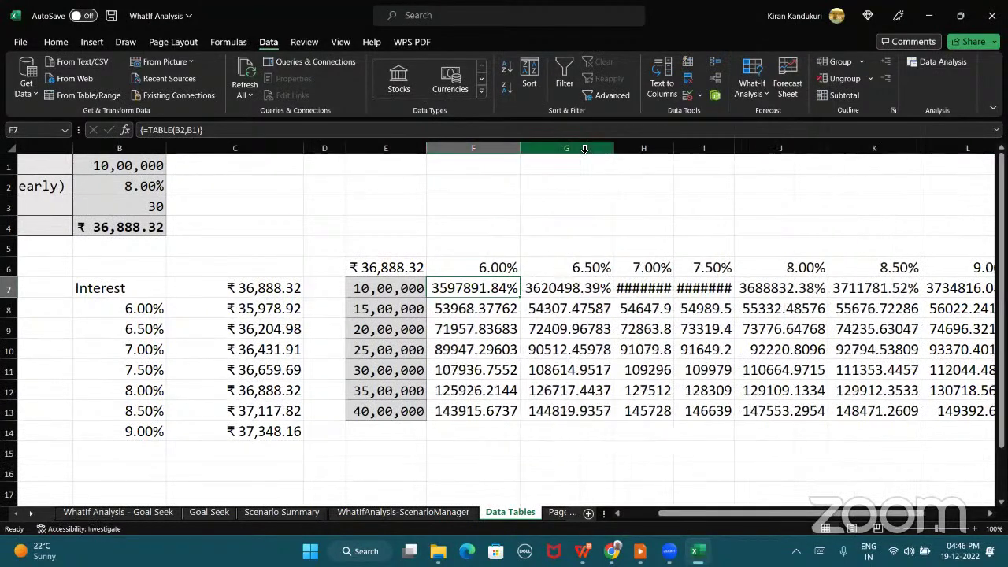
double_click(675, 148)
double_click(766, 149)
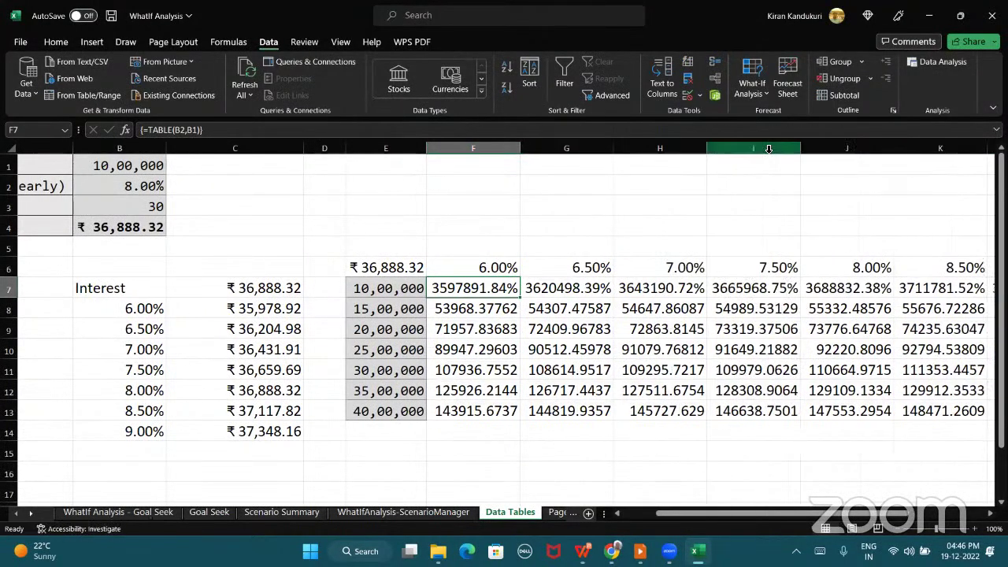
Round F8 to a whole number and paint that format across the payment grid F7:L13
click(478, 309)
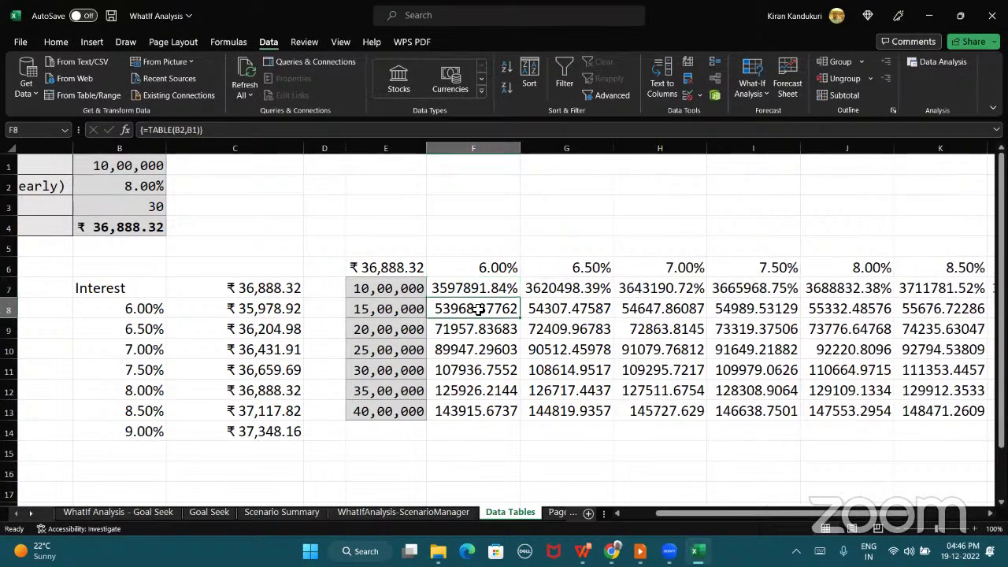
click(58, 41)
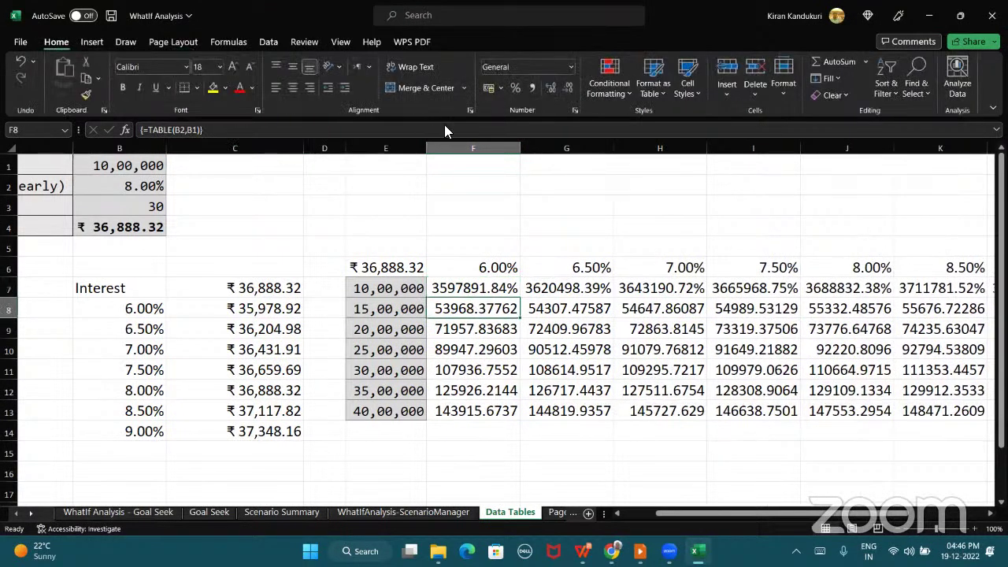
click(568, 88)
click(568, 88)
click(567, 88)
click(567, 88)
click(568, 89)
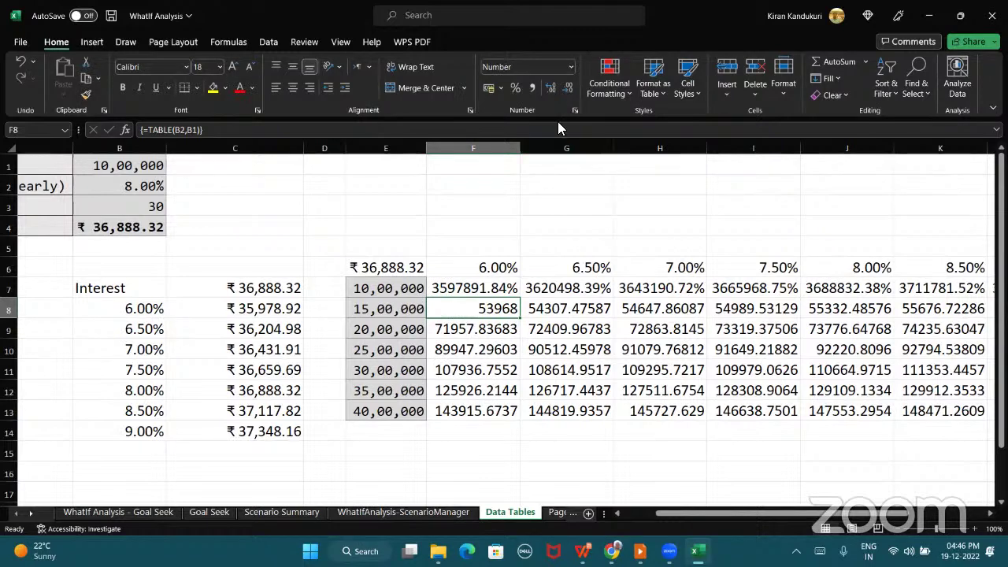
click(86, 95)
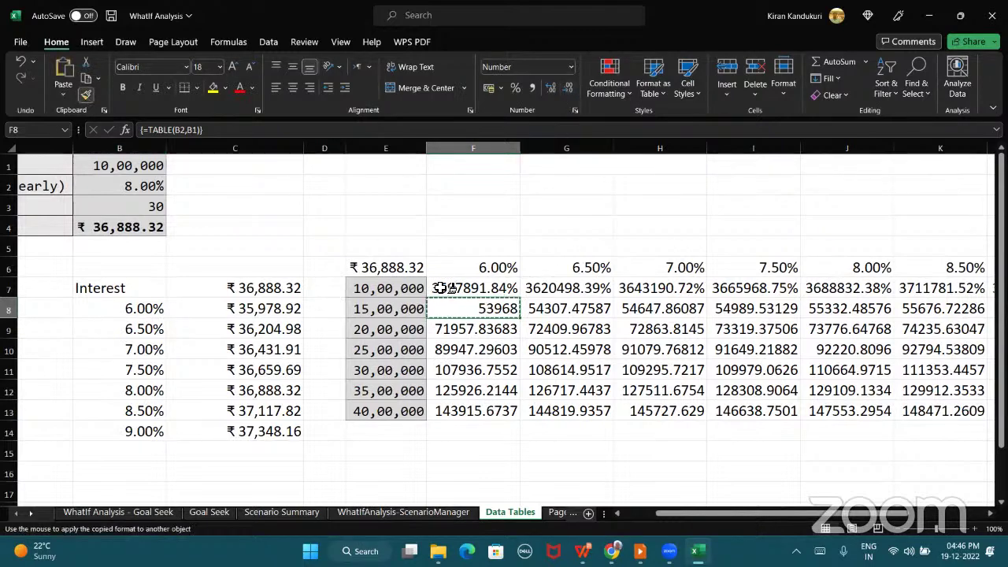
mouse_move(448, 286)
mouse_down()
mouse_move(698, 363)
mouse_move(835, 383)
mouse_move(943, 420)
mouse_up()
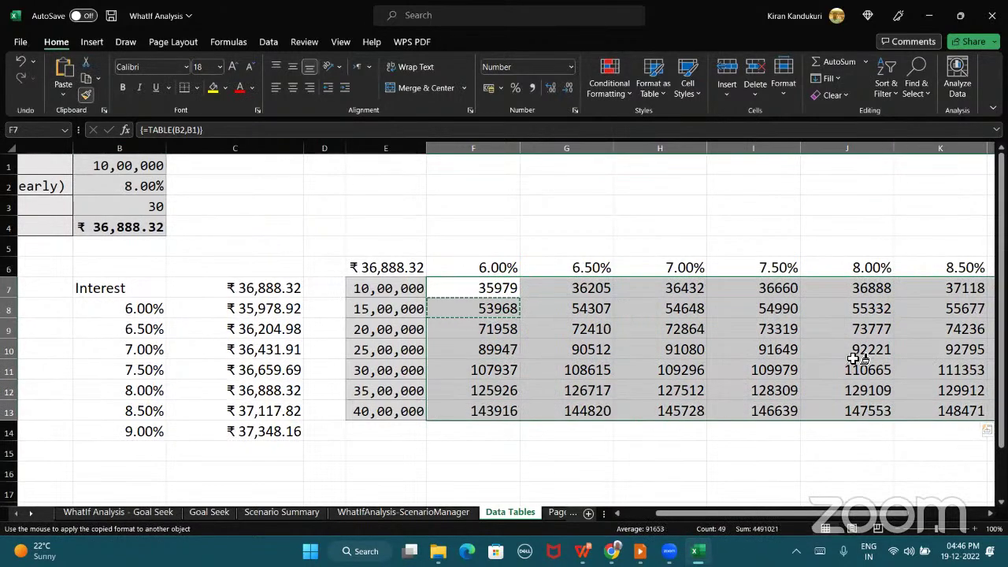
scroll(858, 359, right, 2)
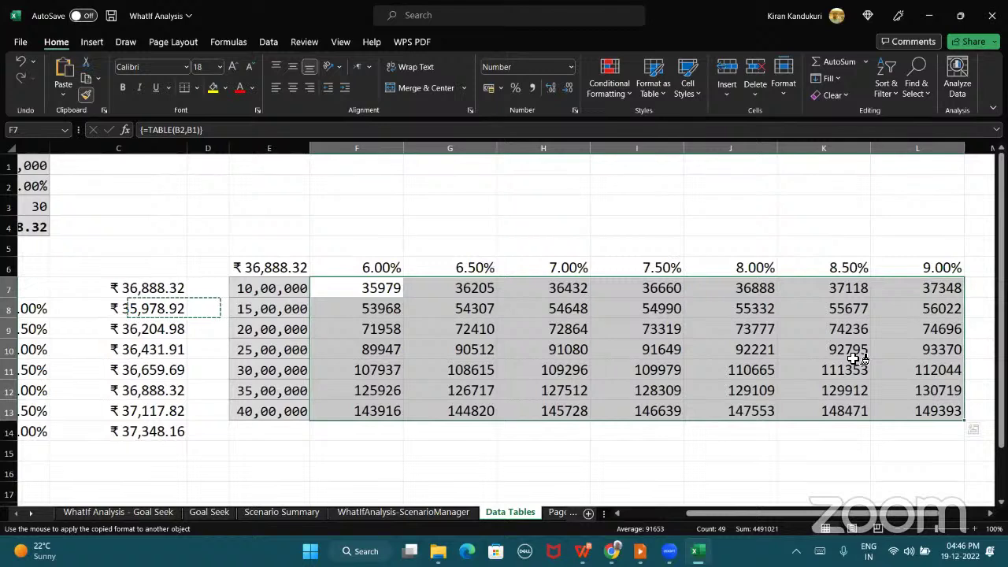
key(Escape)
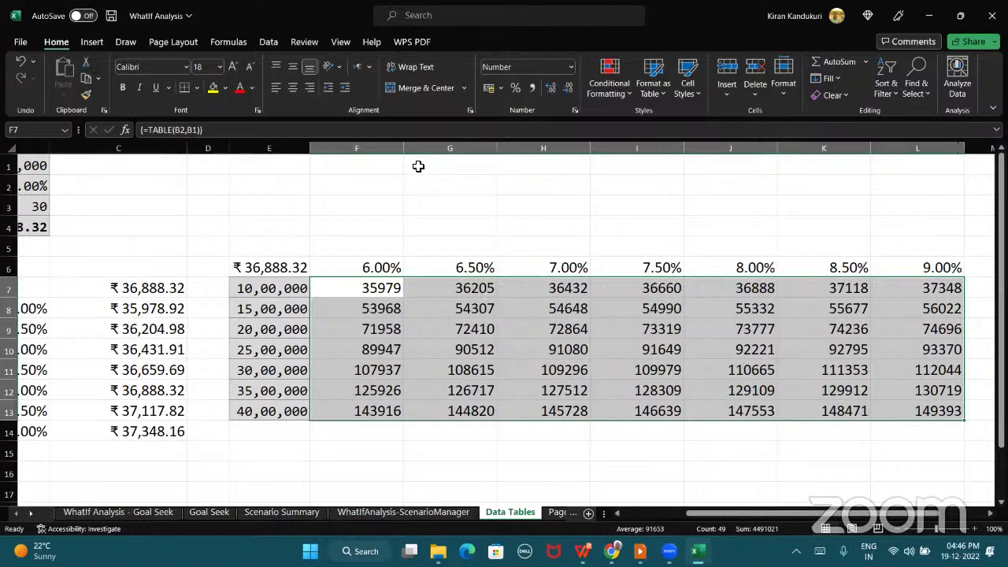
Give columns F to L one equal width
drag(390, 148, 966, 150)
double_click(966, 149)
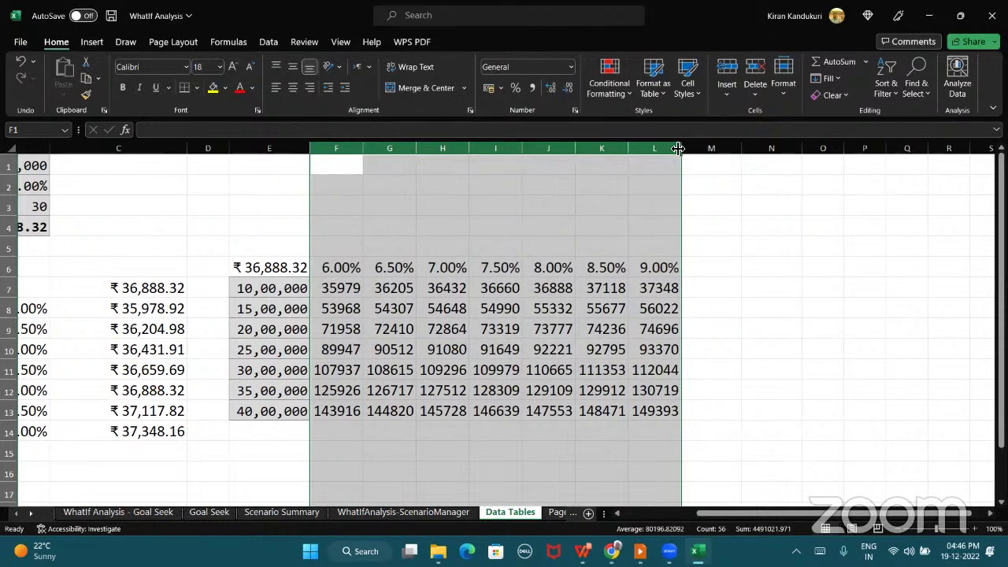
drag(681, 150, 686, 150)
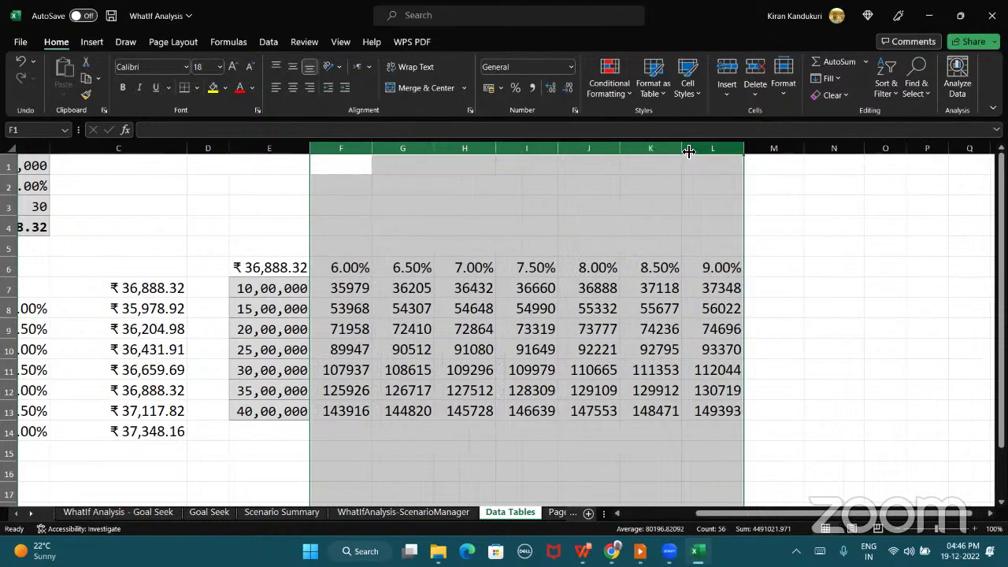
click(394, 364)
scroll(394, 366, left, 1)
scroll(394, 366, left, 1)
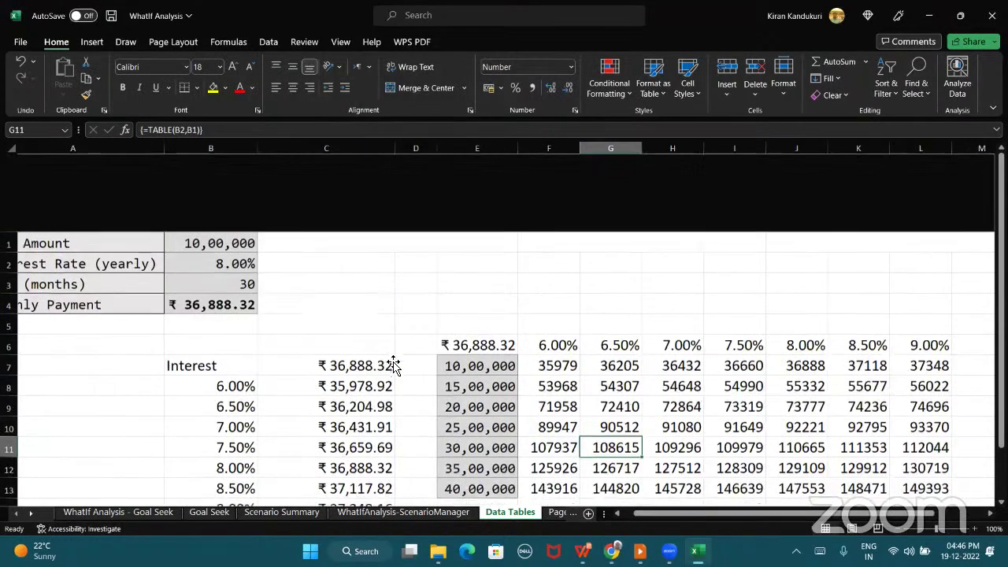
drag(533, 272, 907, 265)
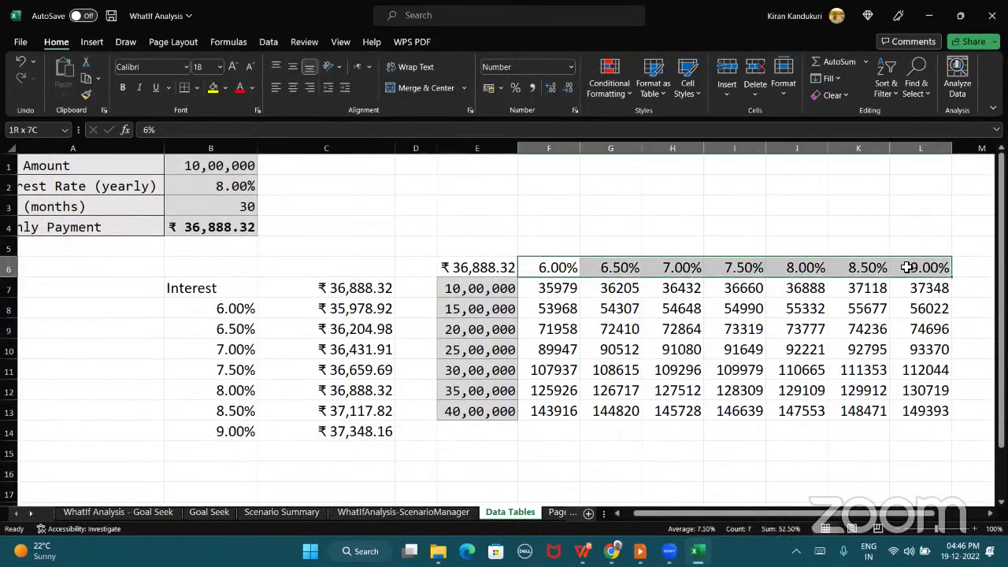
click(226, 90)
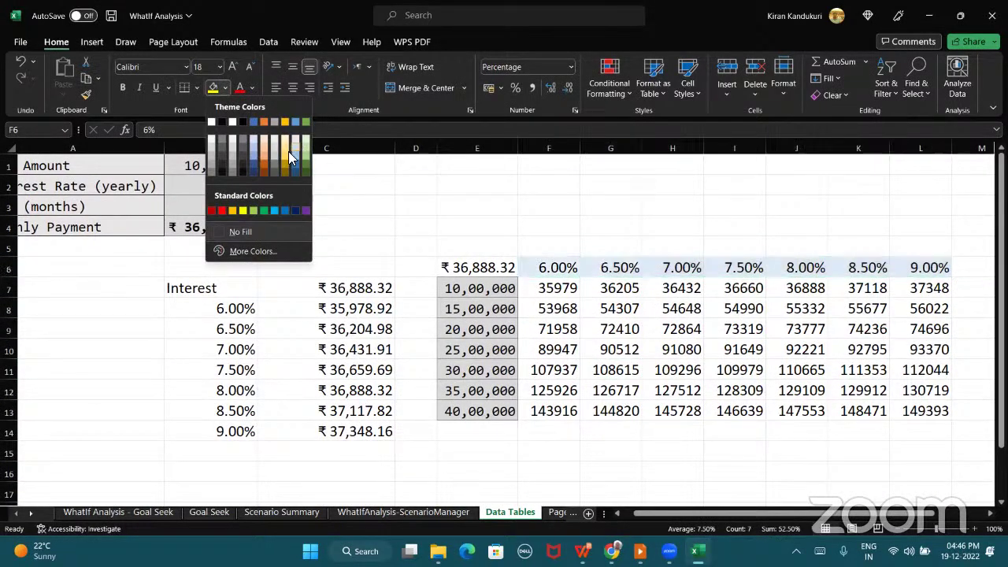
click(231, 156)
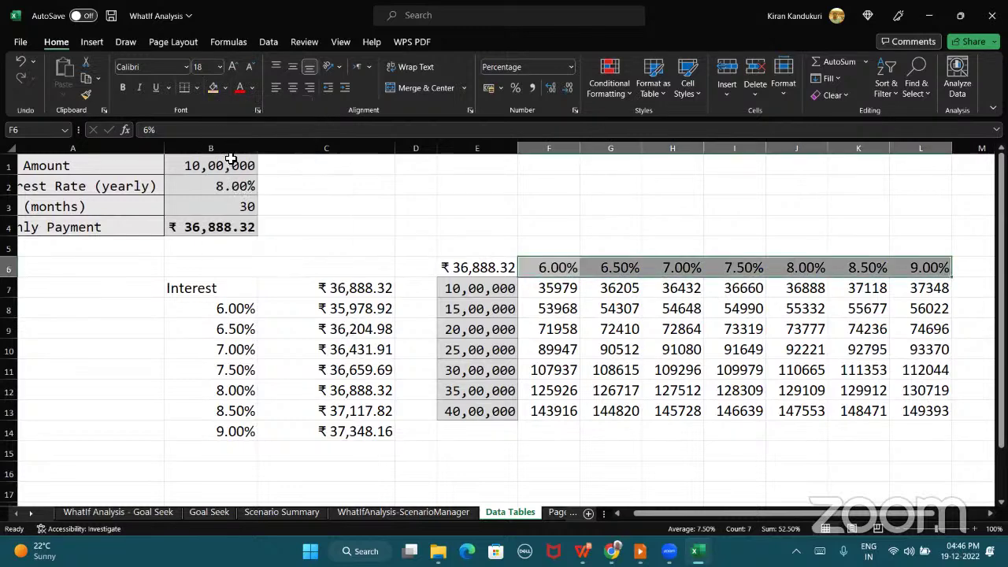
click(231, 162)
click(479, 268)
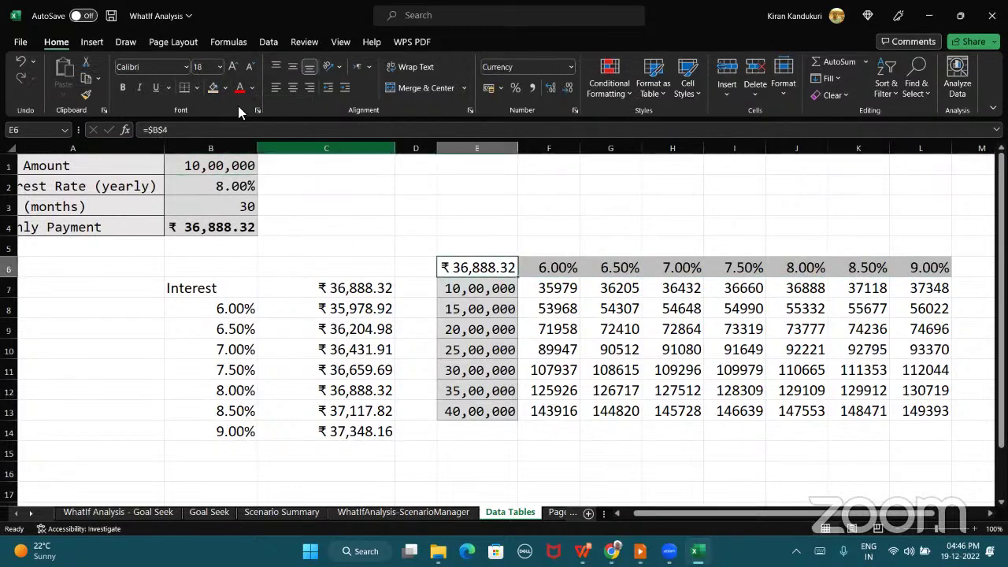
click(225, 89)
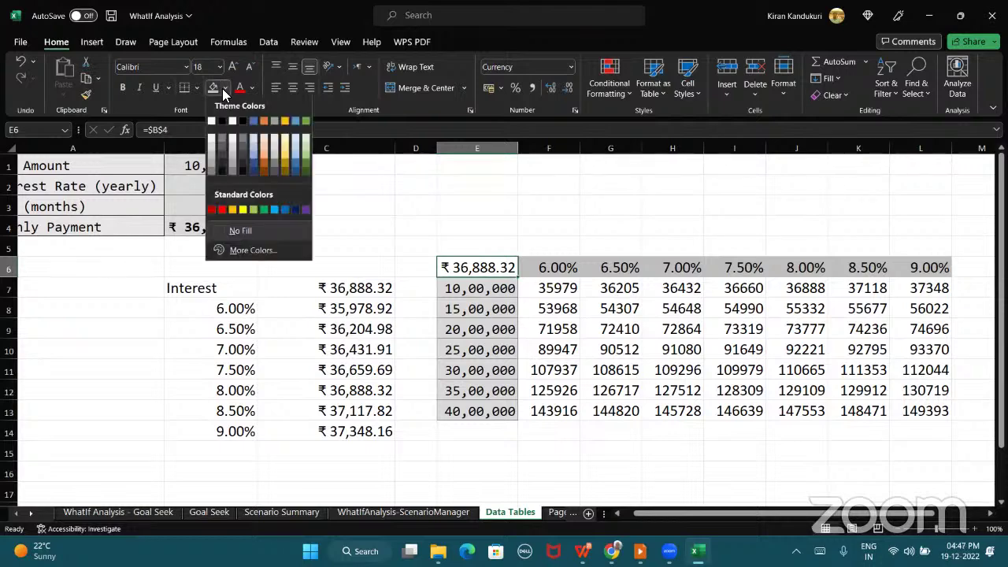
click(298, 159)
click(151, 409)
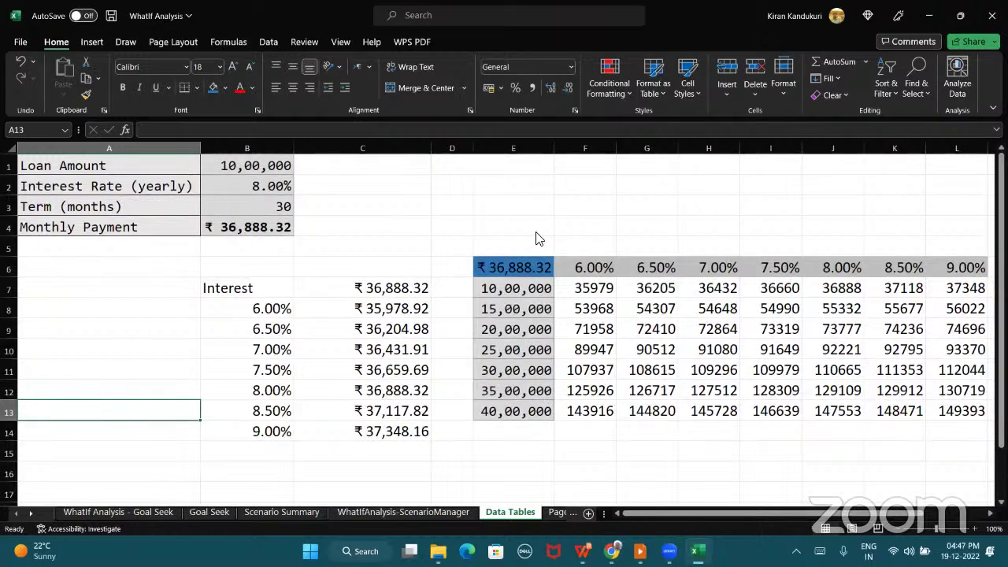
click(508, 289)
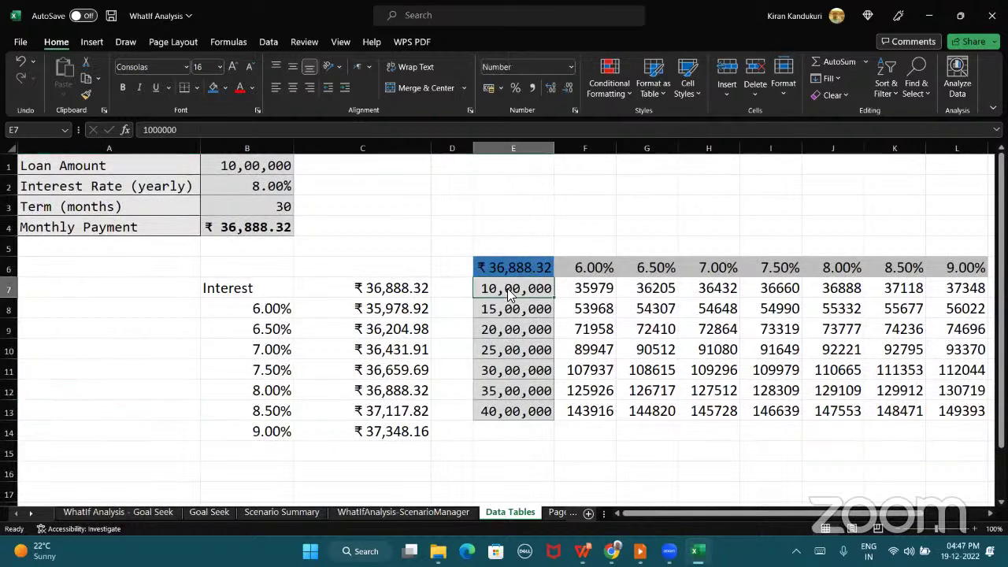
click(594, 291)
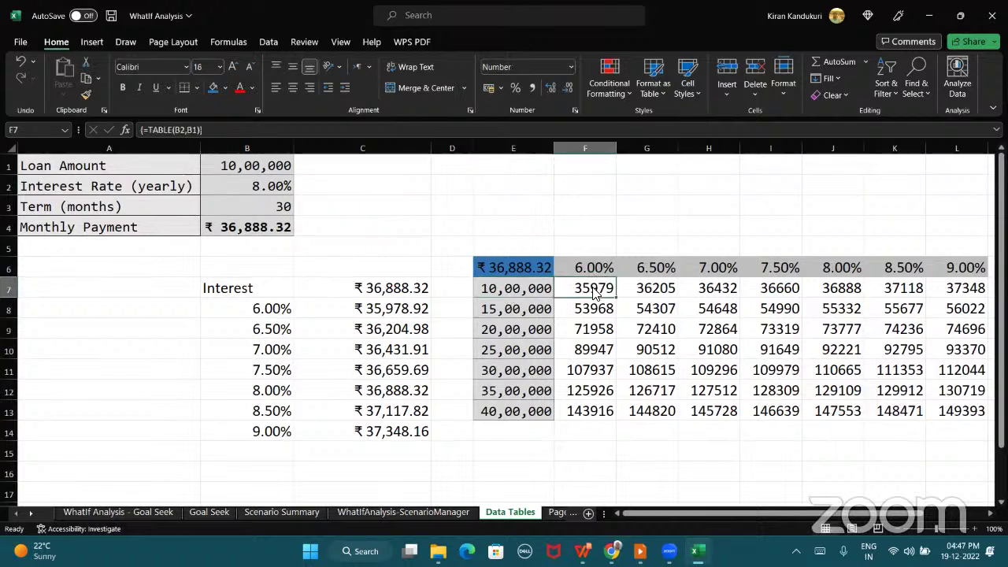
click(395, 318)
drag(394, 339, 400, 432)
drag(596, 291, 969, 288)
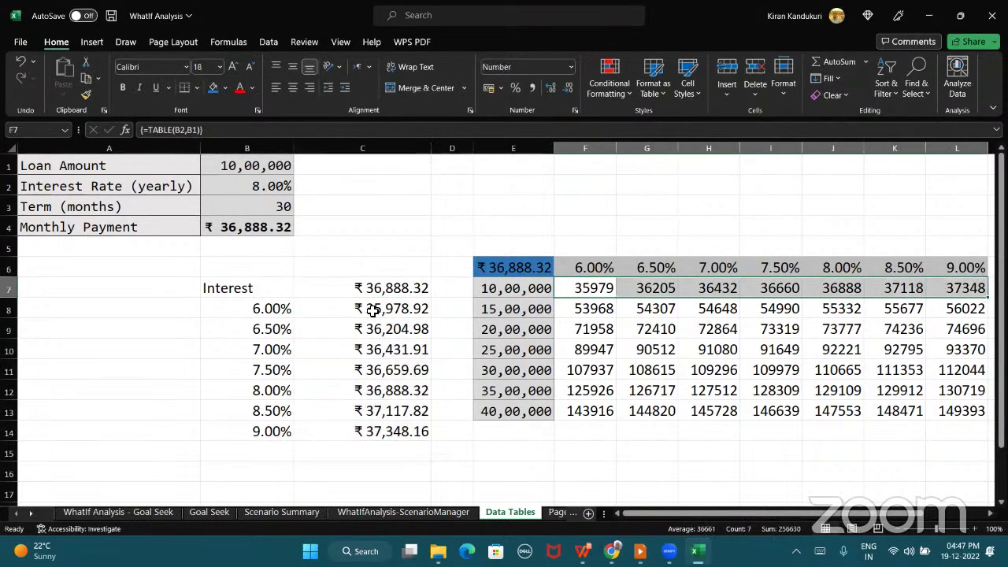
drag(370, 309, 375, 431)
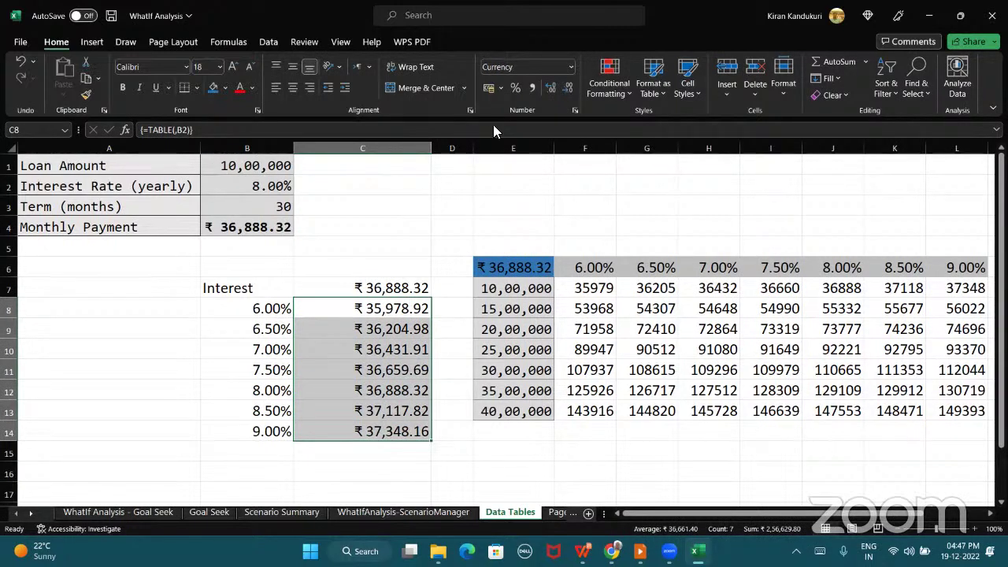
Remove both decimal places from the one-variable payments in C8:C14
click(566, 91)
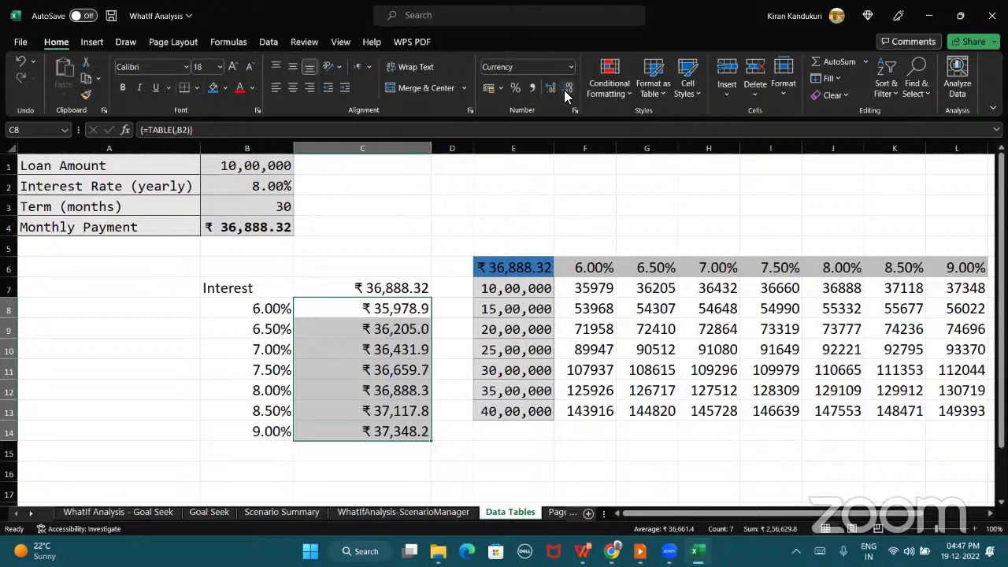
click(565, 91)
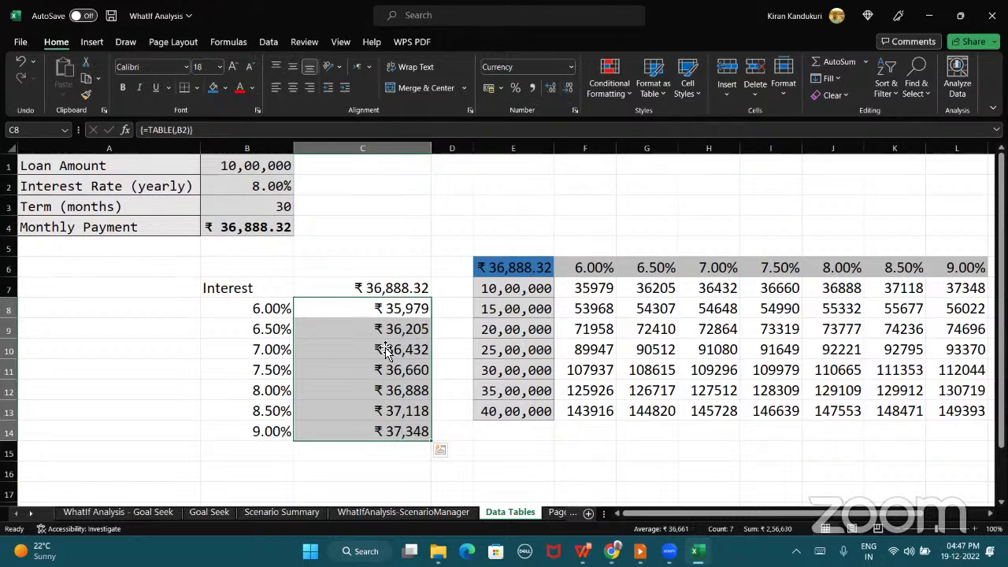
drag(579, 288, 898, 289)
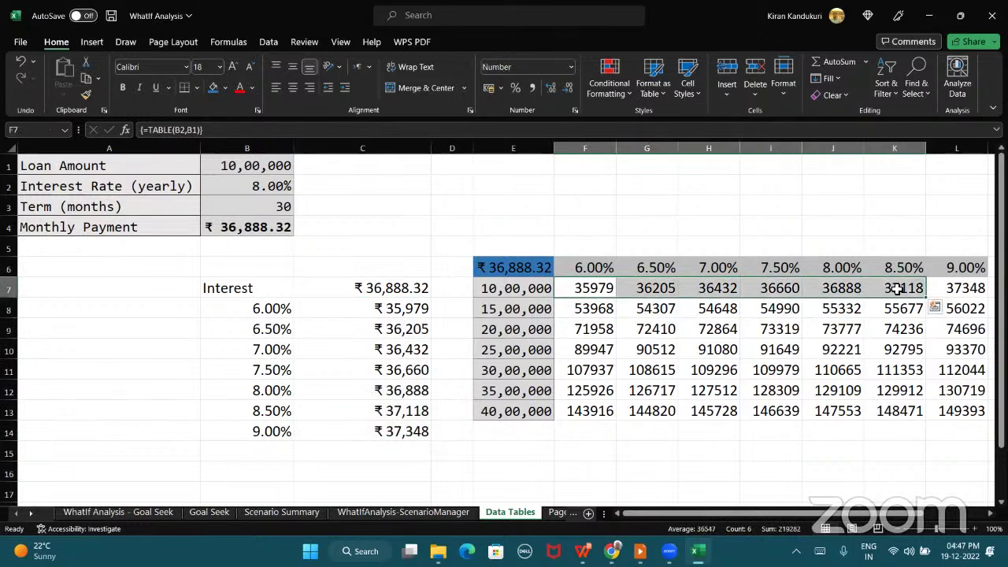
Inspect the 15,00,000 and 30,00,000 rows, including the 8.50% payment for 30,00,000
click(599, 309)
click(536, 309)
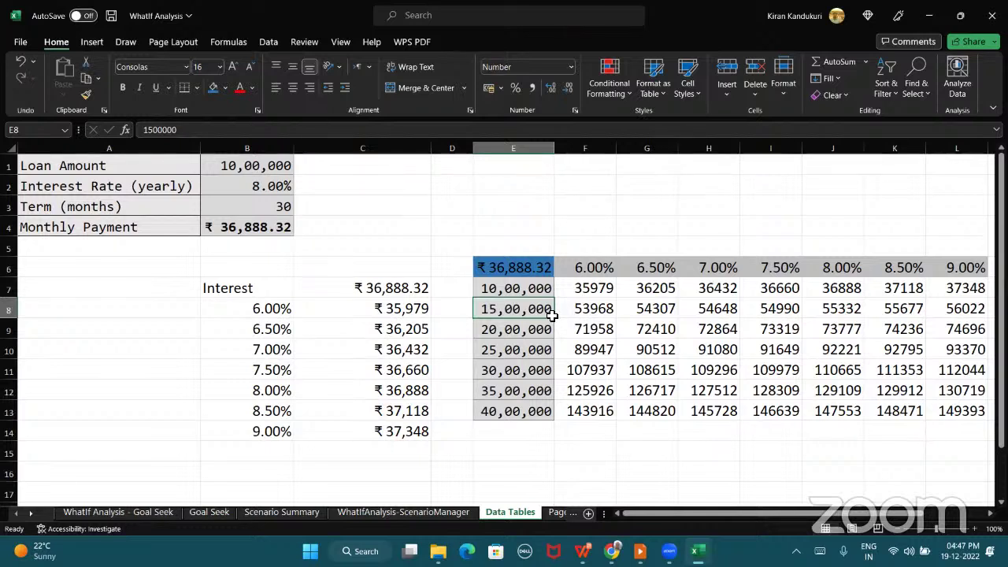
drag(559, 313, 985, 323)
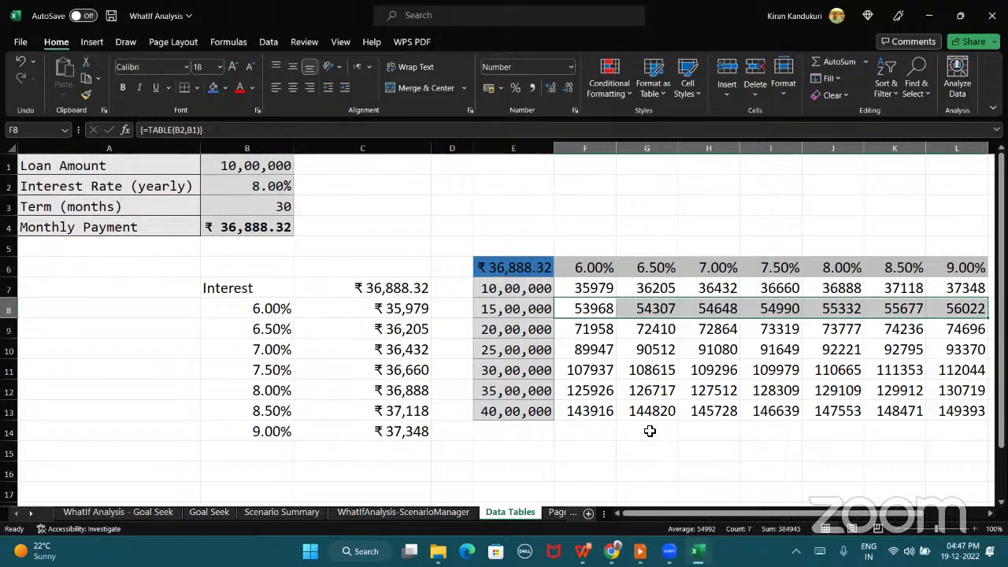
click(512, 370)
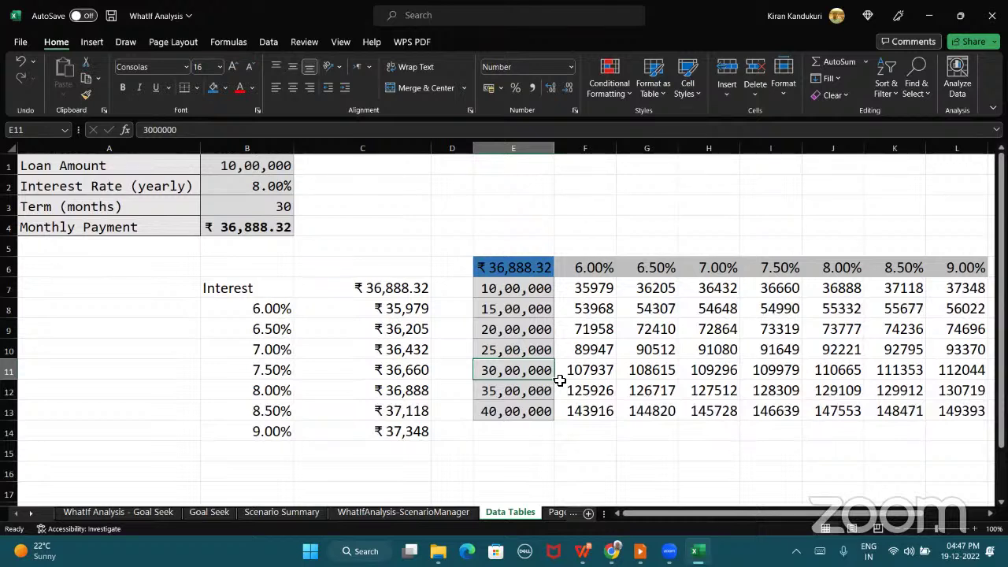
click(888, 374)
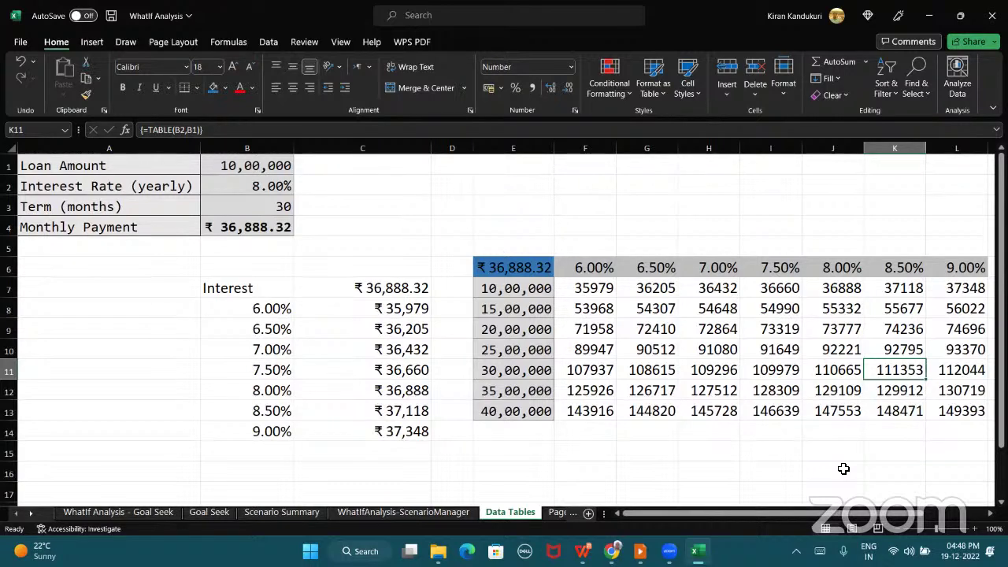
Inspect the 25,00,000 row up to the 7.50% payment
click(516, 350)
drag(559, 353, 779, 352)
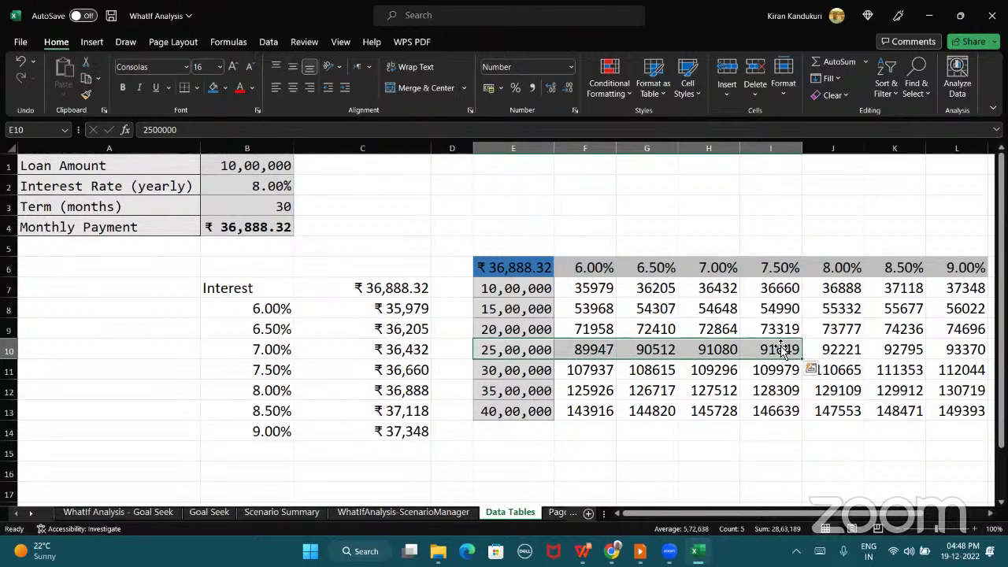
click(783, 352)
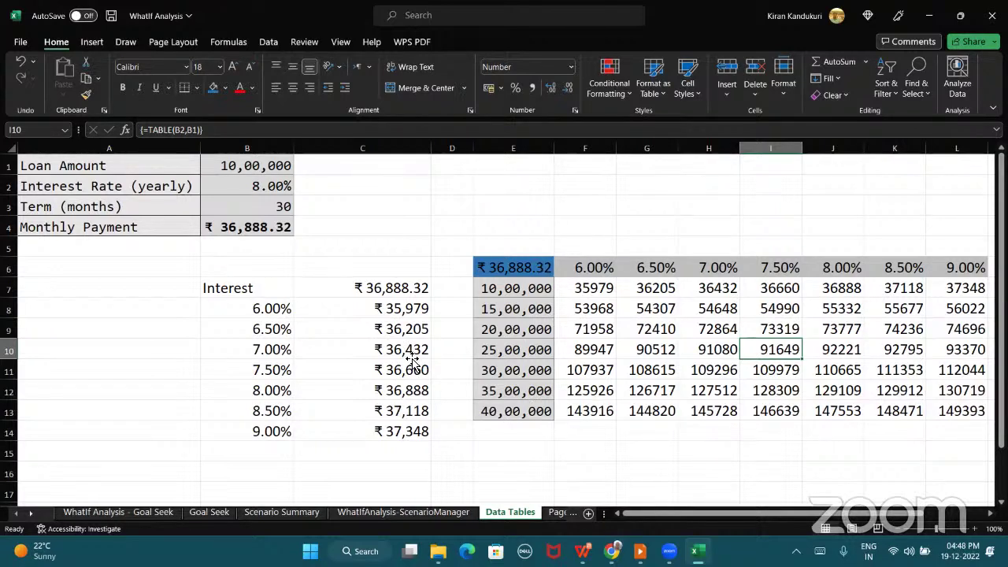
Select the one-variable and two-variable payment tables in turn to review them, then deselect
click(268, 285)
drag(267, 286, 371, 430)
drag(504, 268, 951, 421)
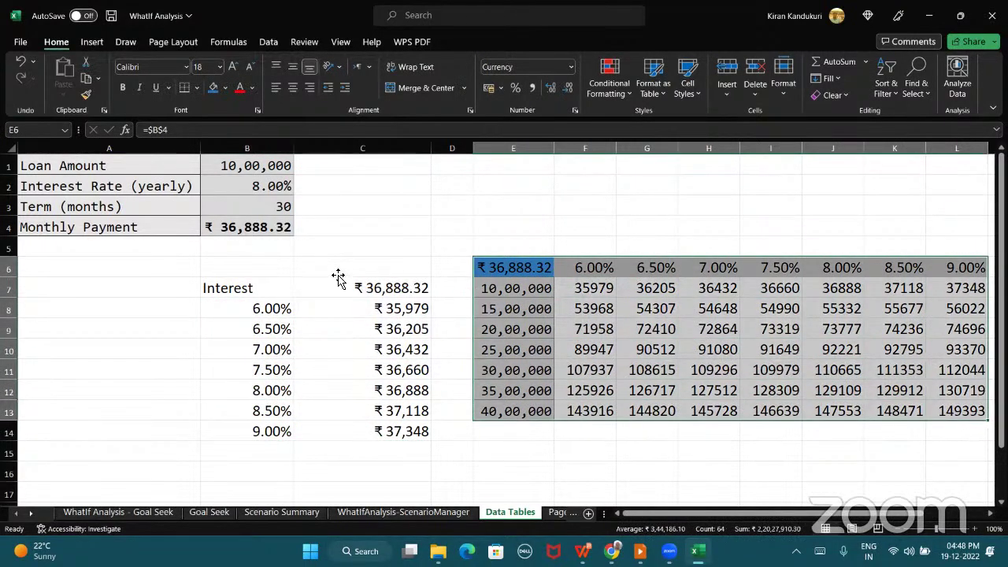
drag(271, 288, 371, 432)
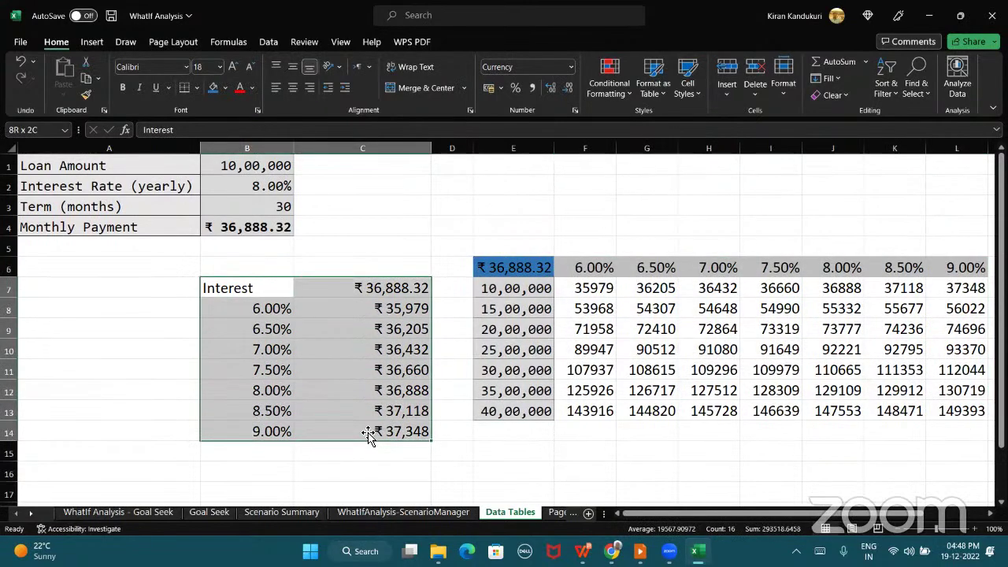
click(529, 267)
drag(864, 319, 952, 412)
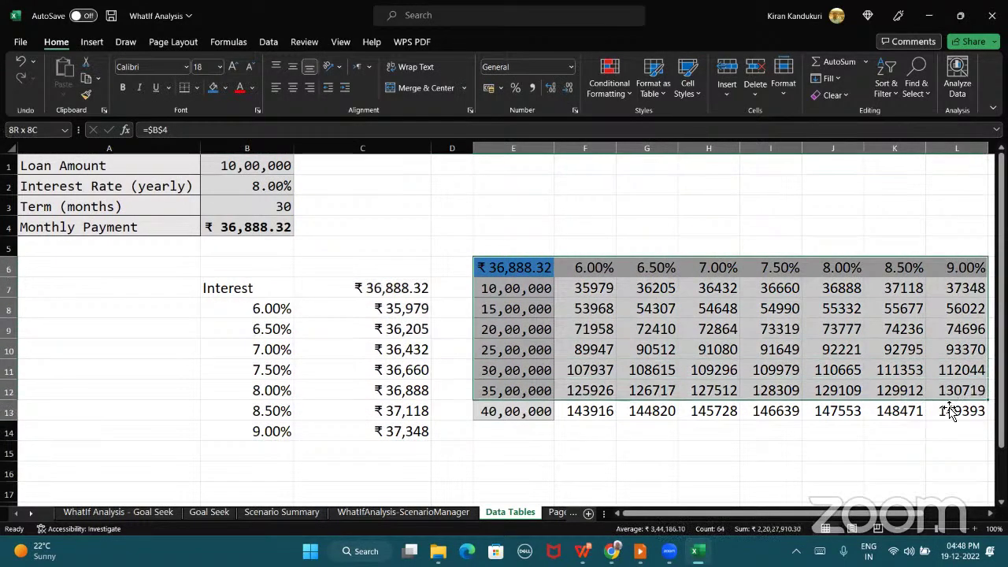
click(769, 453)
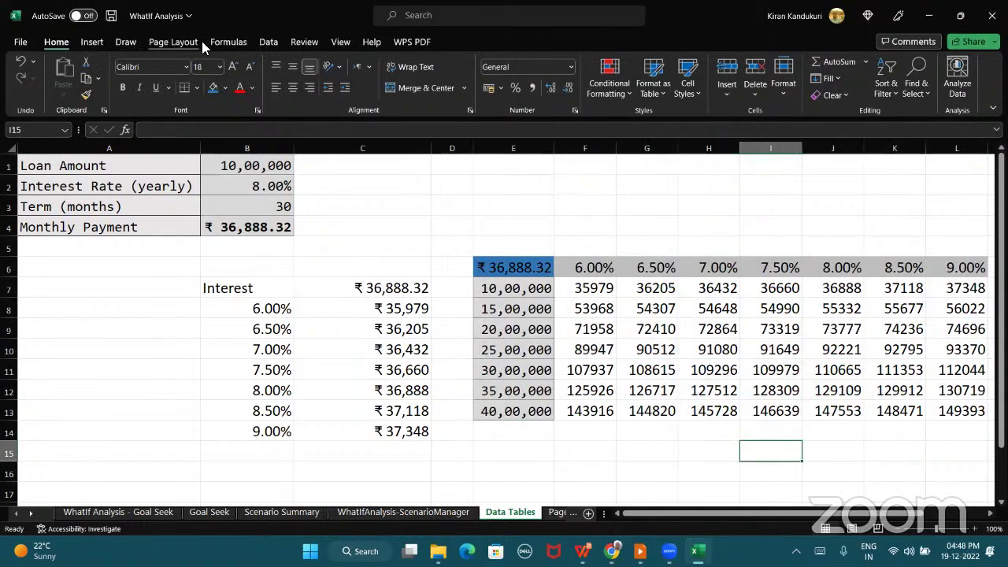
Open the What-If Analysis Data Table dialog and close it without changes
click(268, 43)
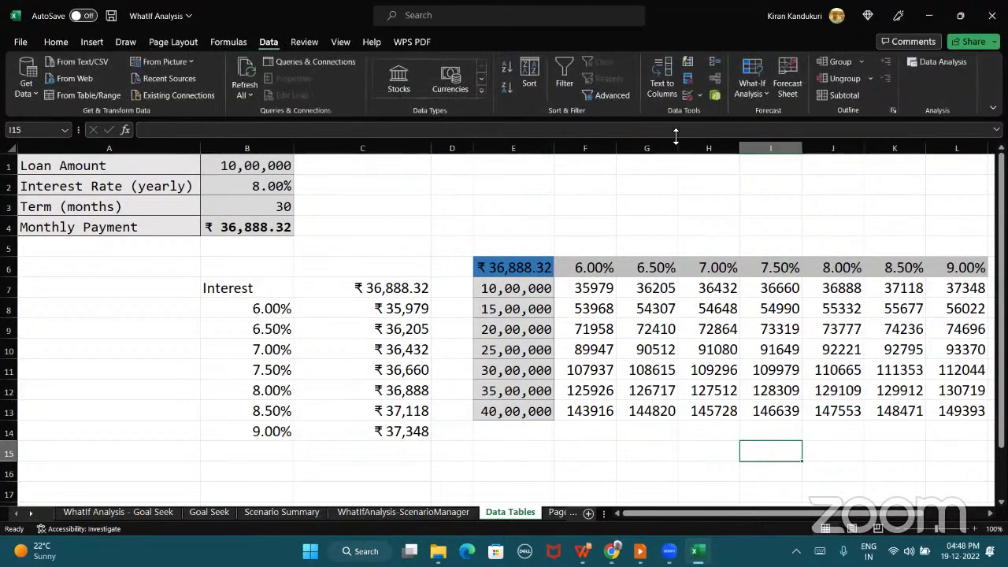
click(763, 93)
click(778, 152)
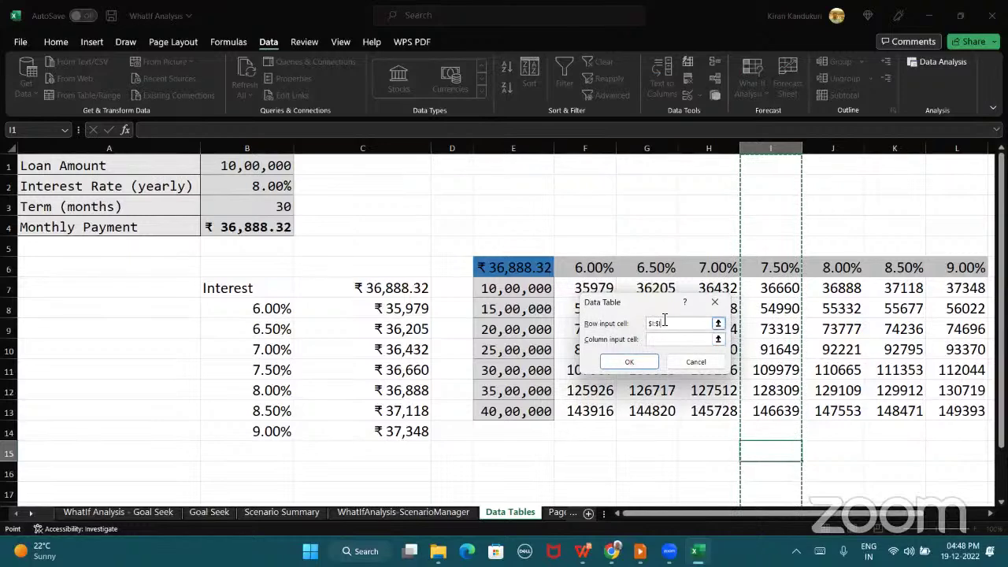
click(714, 308)
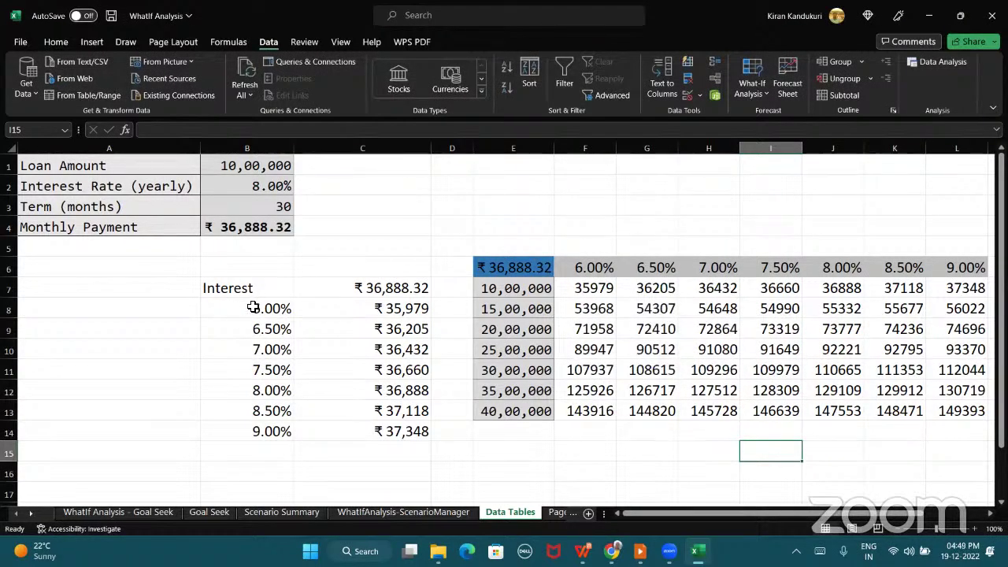
Point out the 30-month loan term, then show the slide deck's closing Thank You slide
click(269, 208)
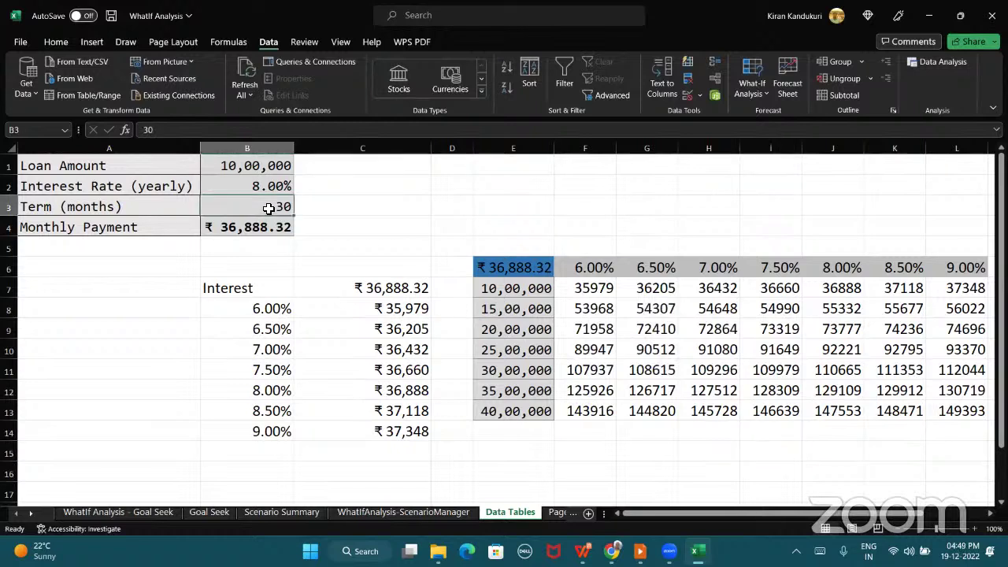
click(183, 391)
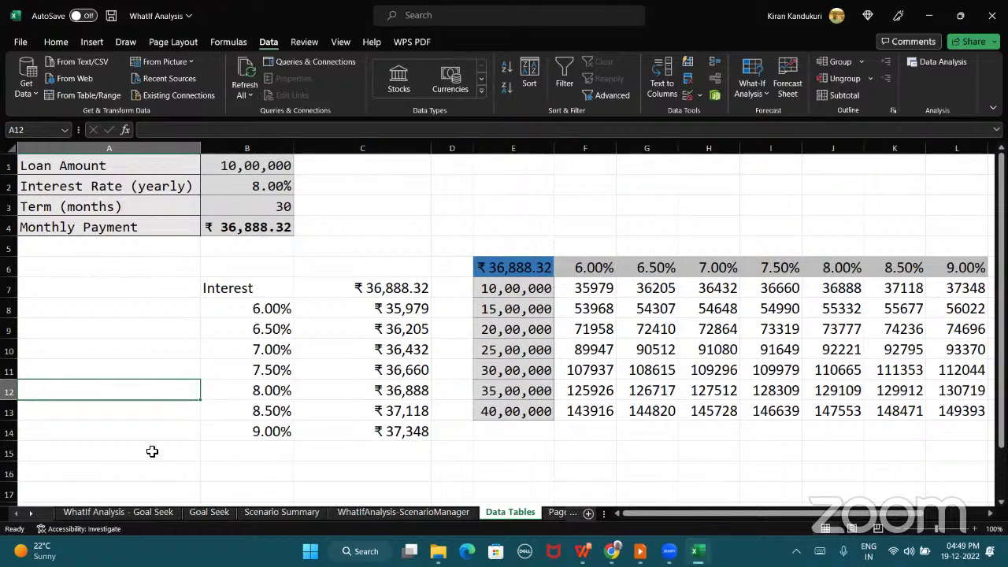
click(225, 450)
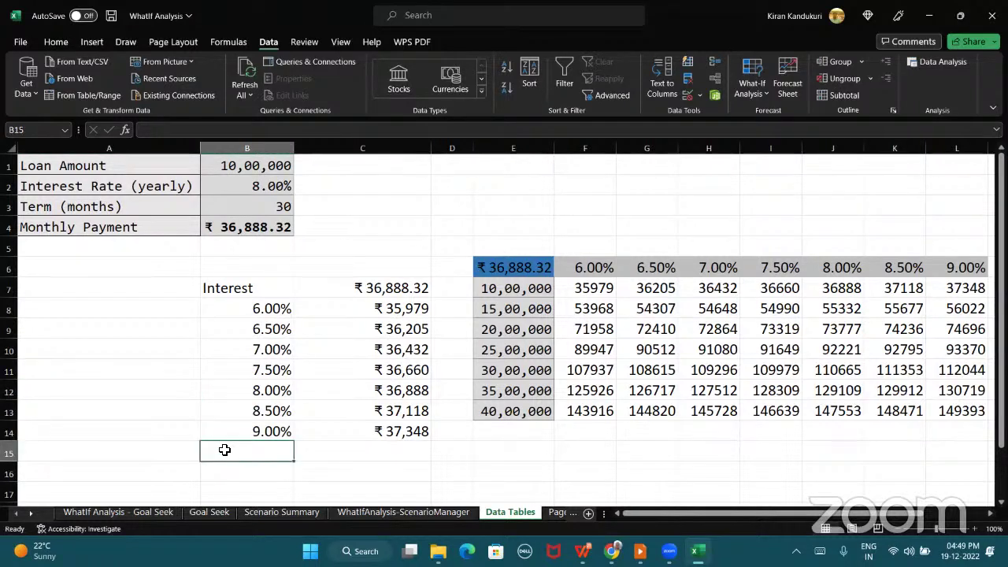
click(161, 315)
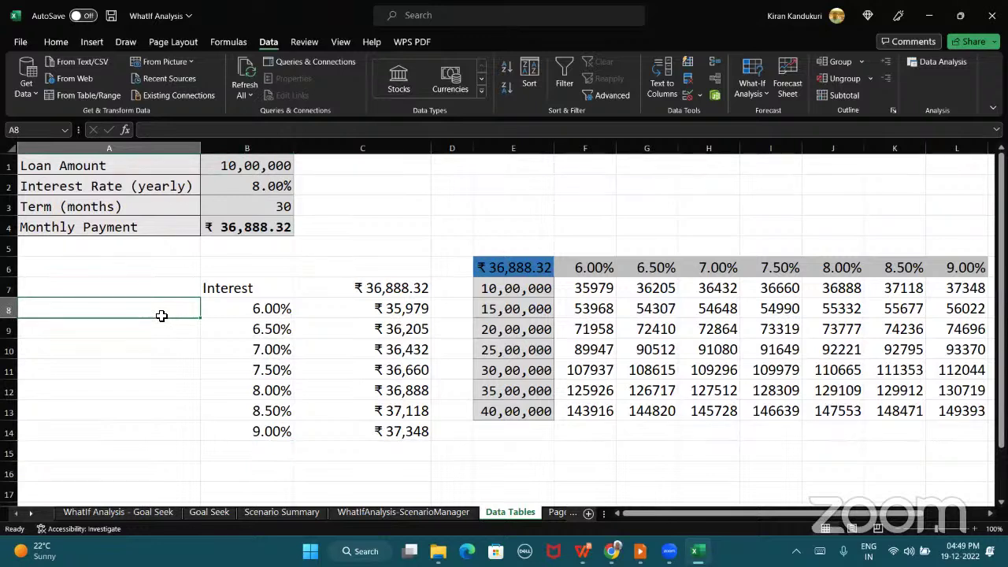
click(420, 234)
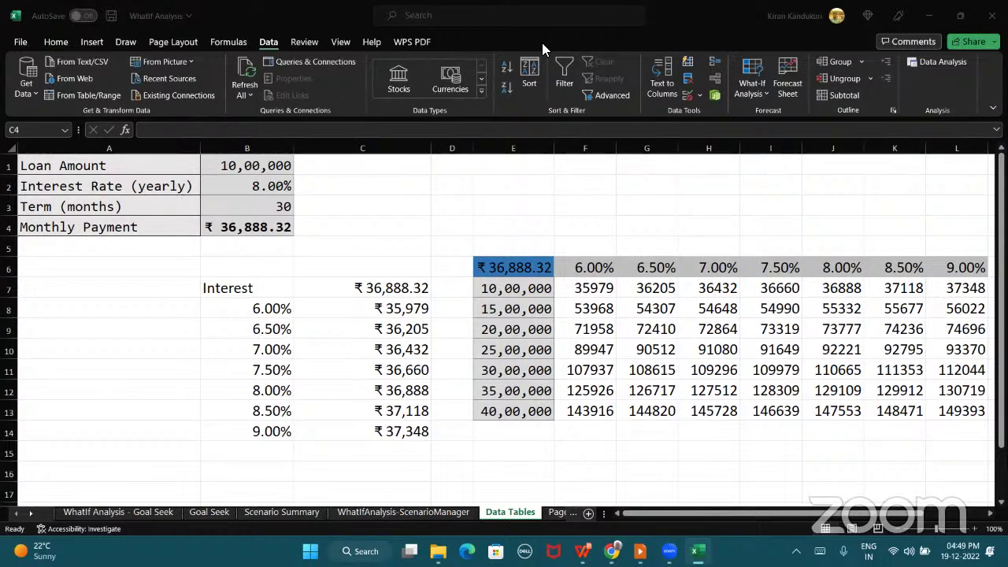
click(644, 549)
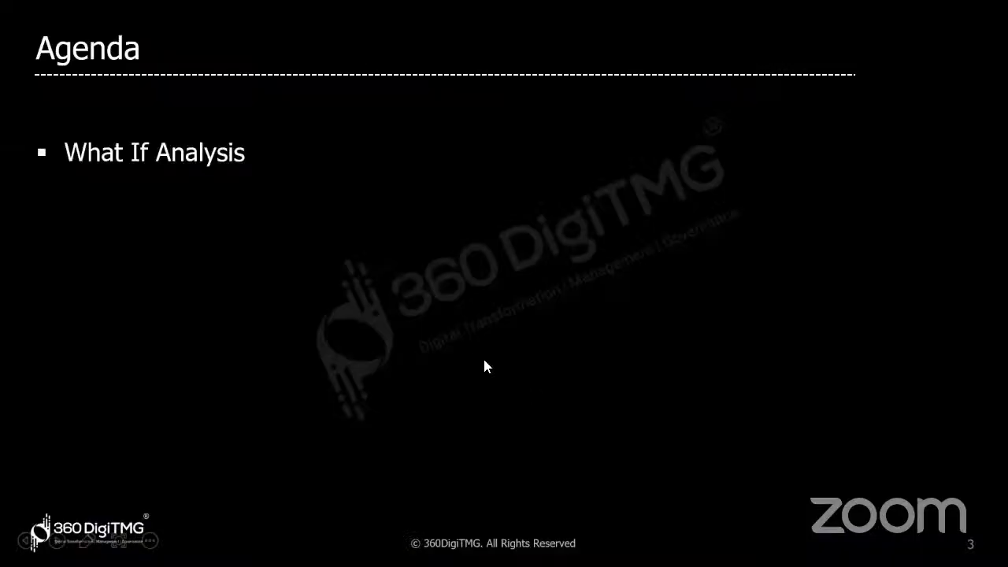
click(485, 365)
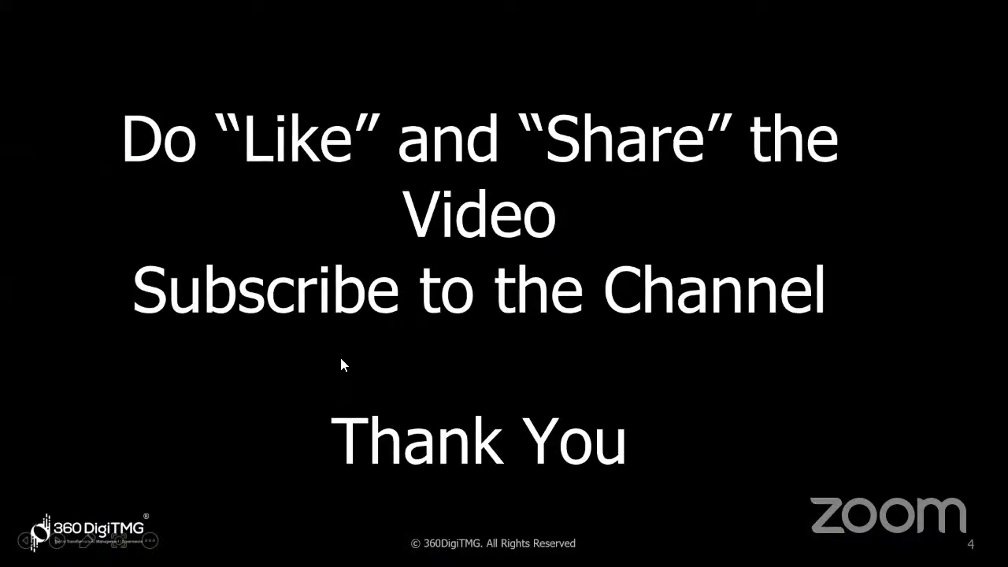
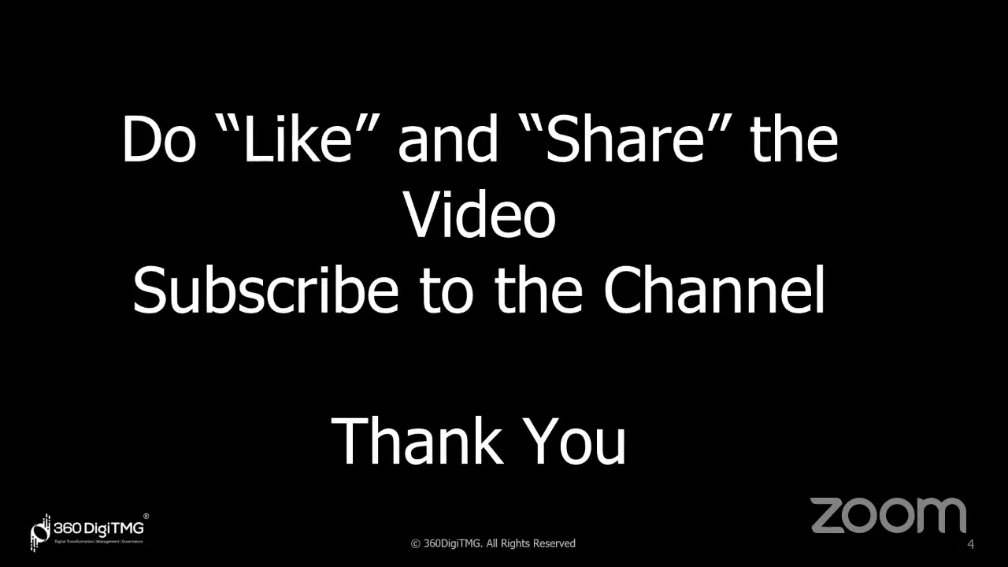
Return to the WhatIf Analysis workbook and select B4 to view its ₹36,888.32 PMT formula
key(alt+Tab)
key(alt+Tab)
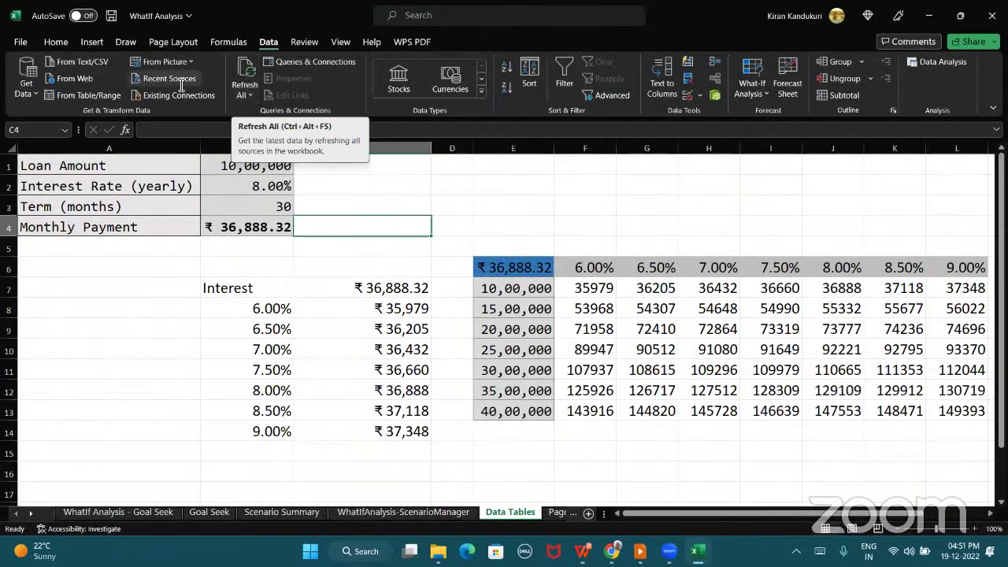
click(261, 229)
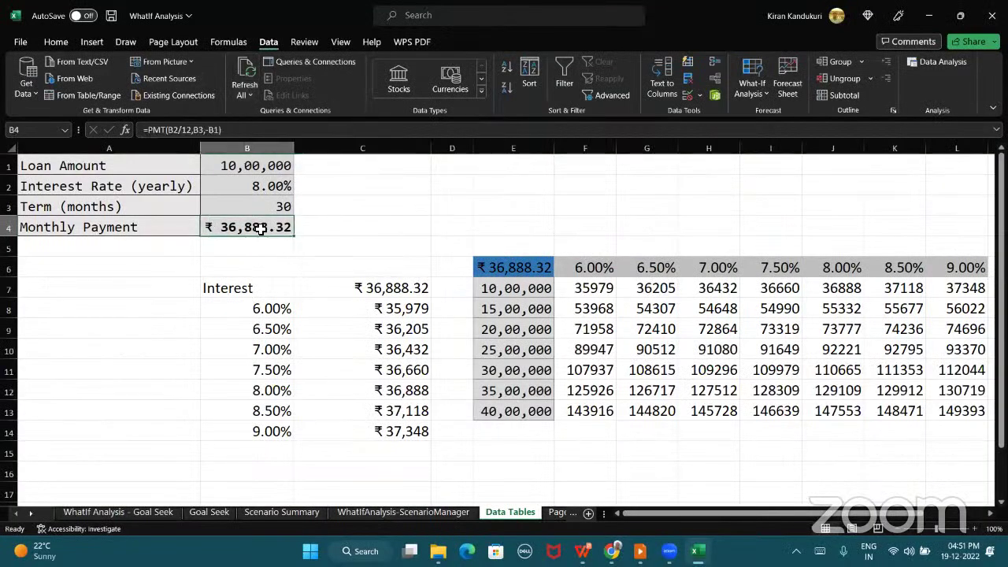
click(375, 49)
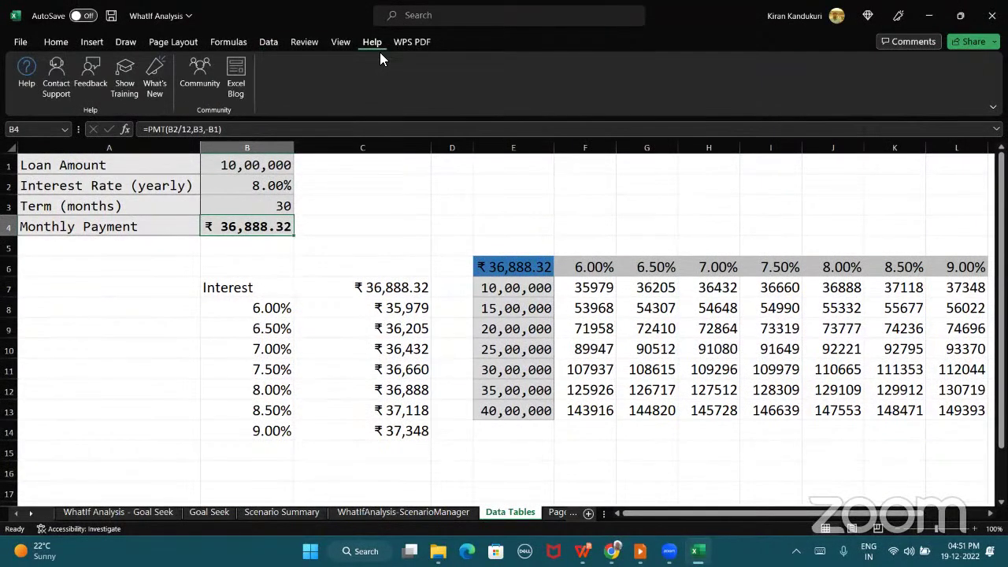
click(26, 76)
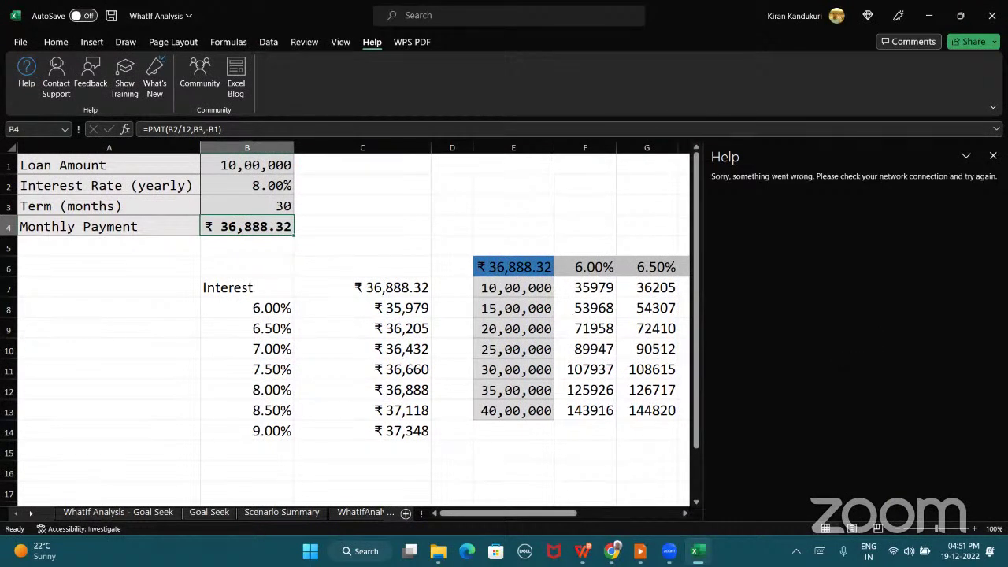
click(993, 155)
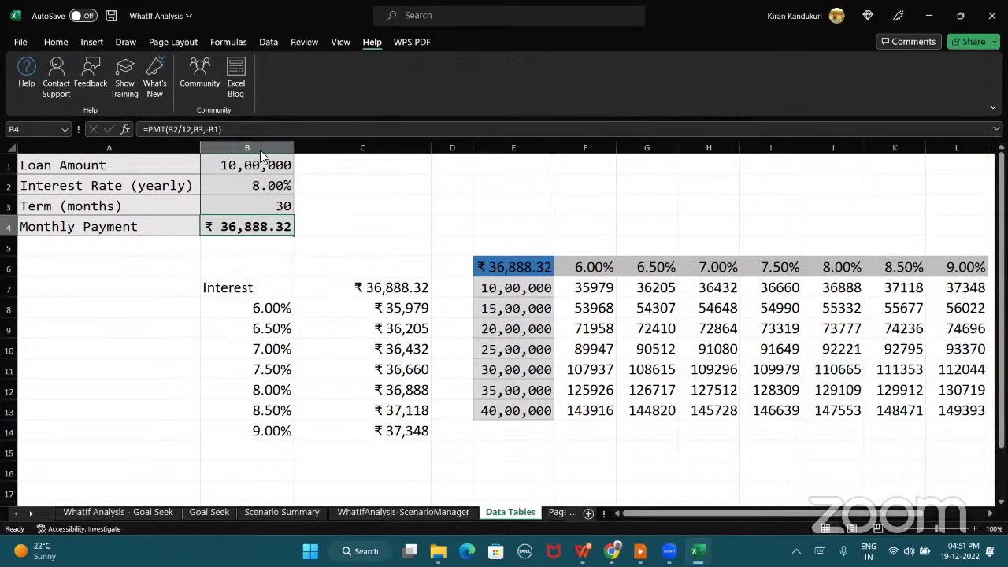
Browse the Financial, Logical, Text and Date & Time lists, insert NETWORKDAYS into B4, and open its help
click(230, 41)
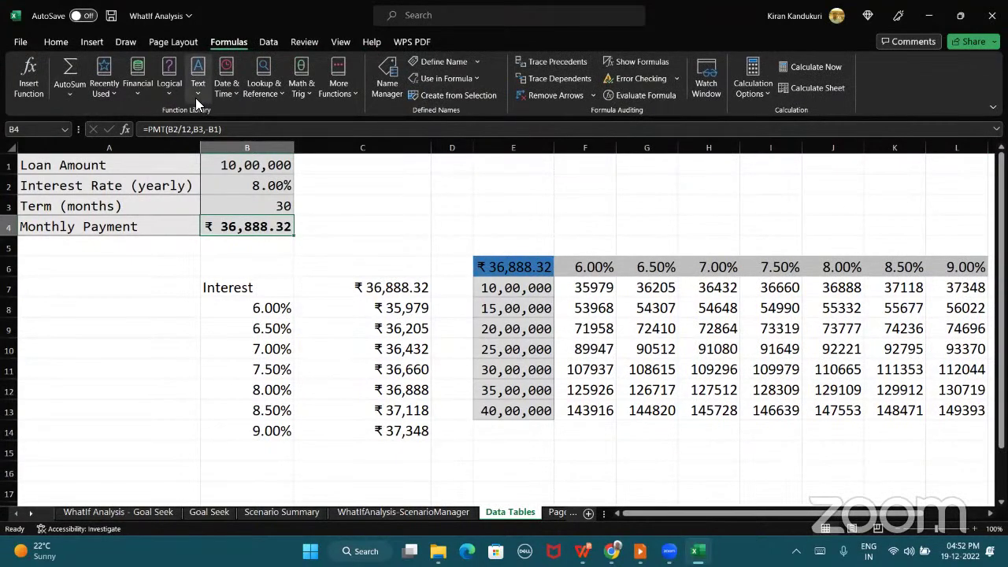
click(141, 96)
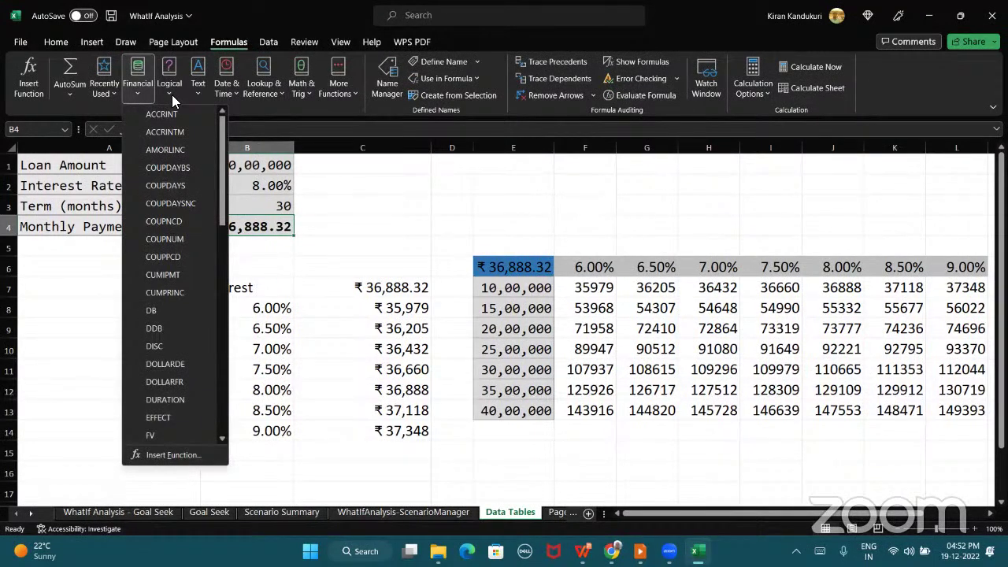
click(172, 95)
click(197, 95)
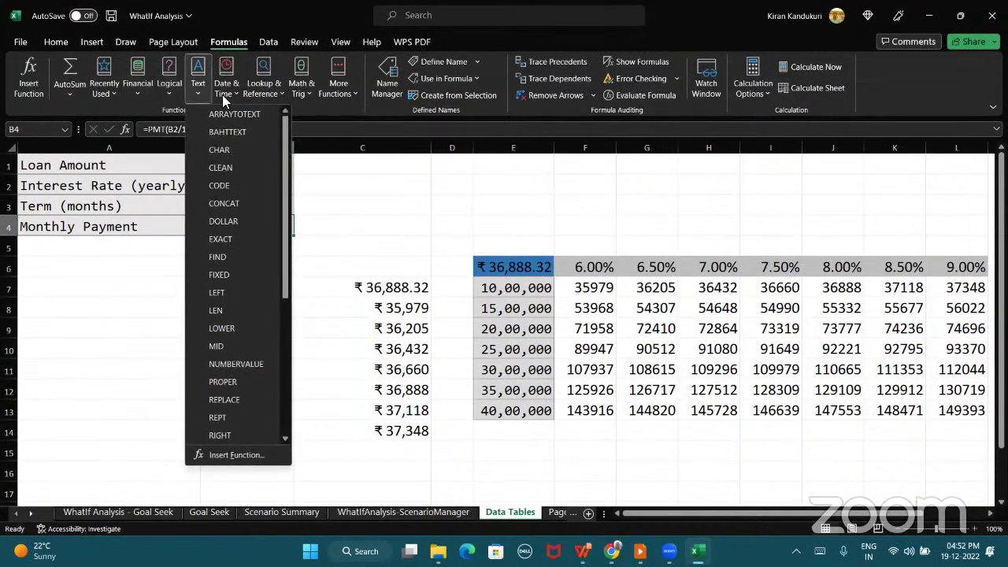
click(232, 95)
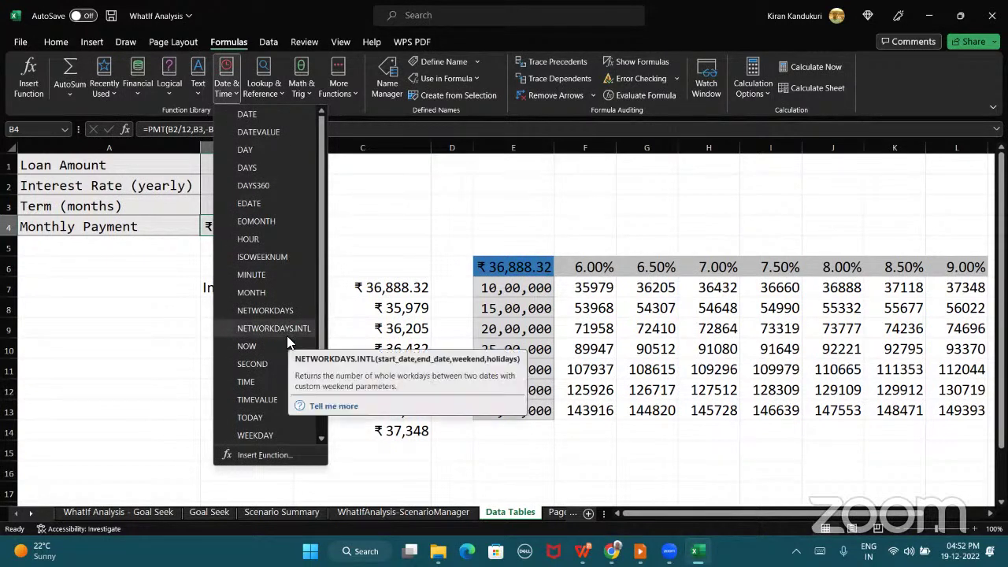
click(261, 309)
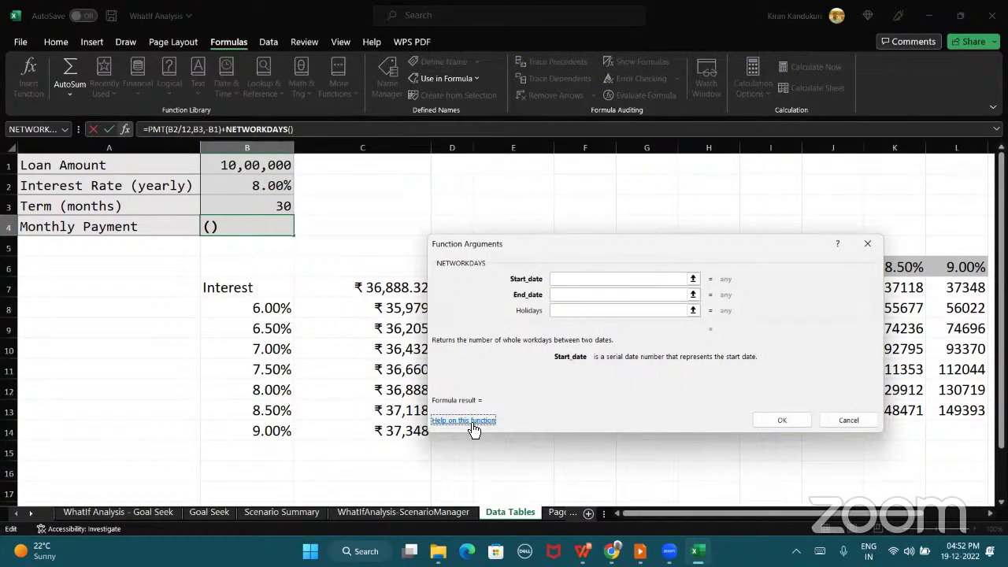
click(472, 424)
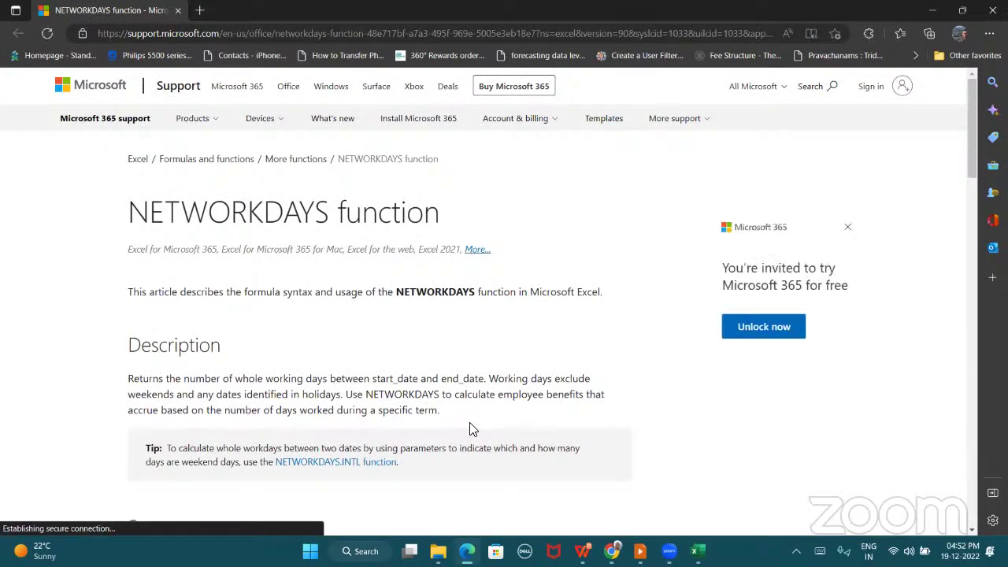
Scroll through the NETWORKDAYS support article on working days between dates, then back up
scroll(471, 429, down, 5)
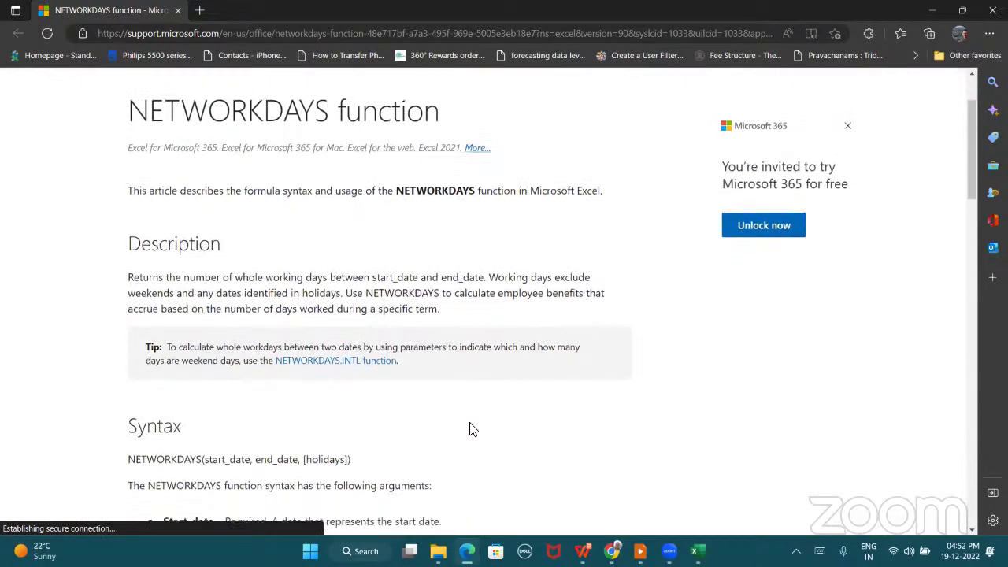
scroll(470, 430, down, 3)
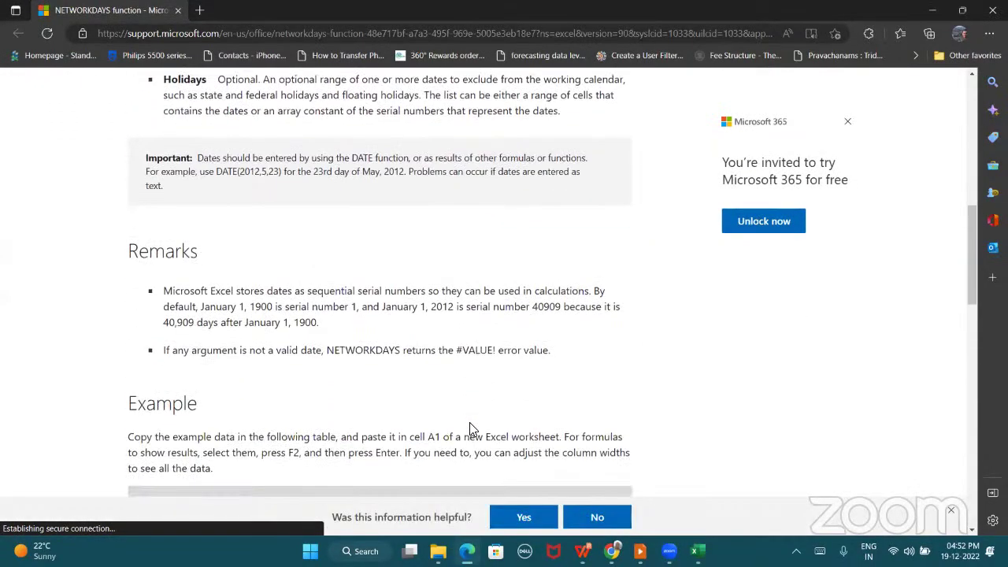
scroll(471, 429, up, 8)
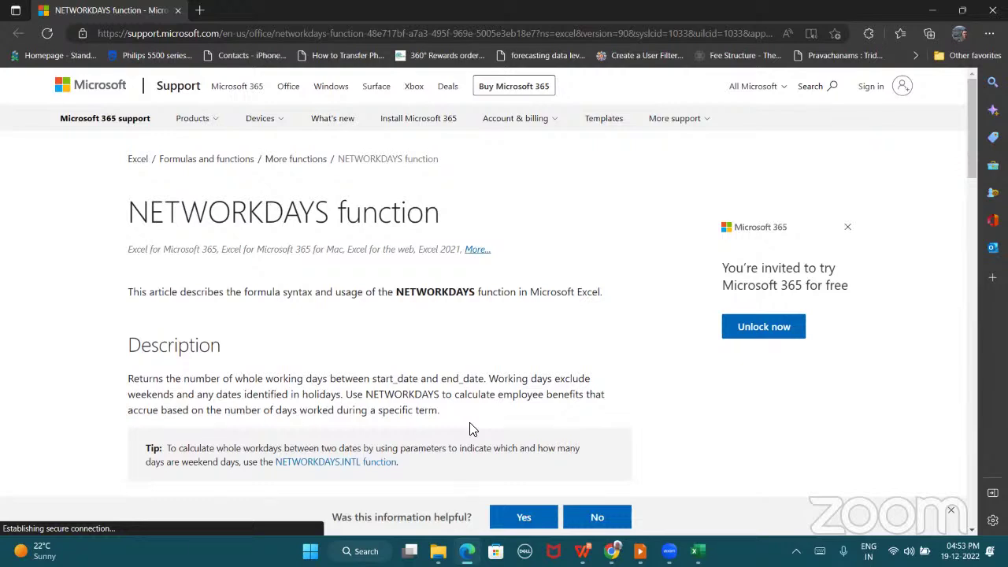
In a new tab, search 'data anlytics 360digitmg' and open the 360DigiTMG course result
click(199, 11)
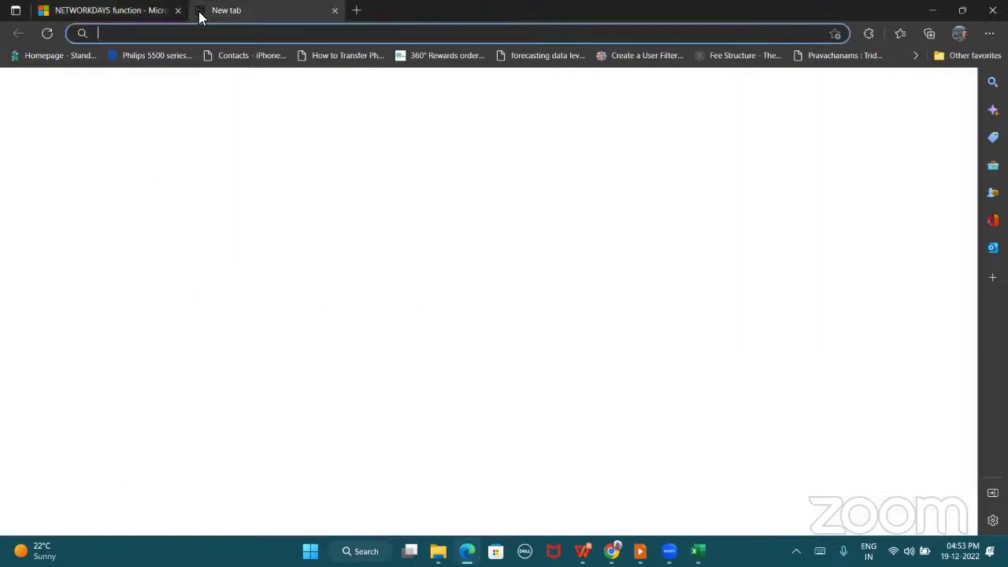
text(da)
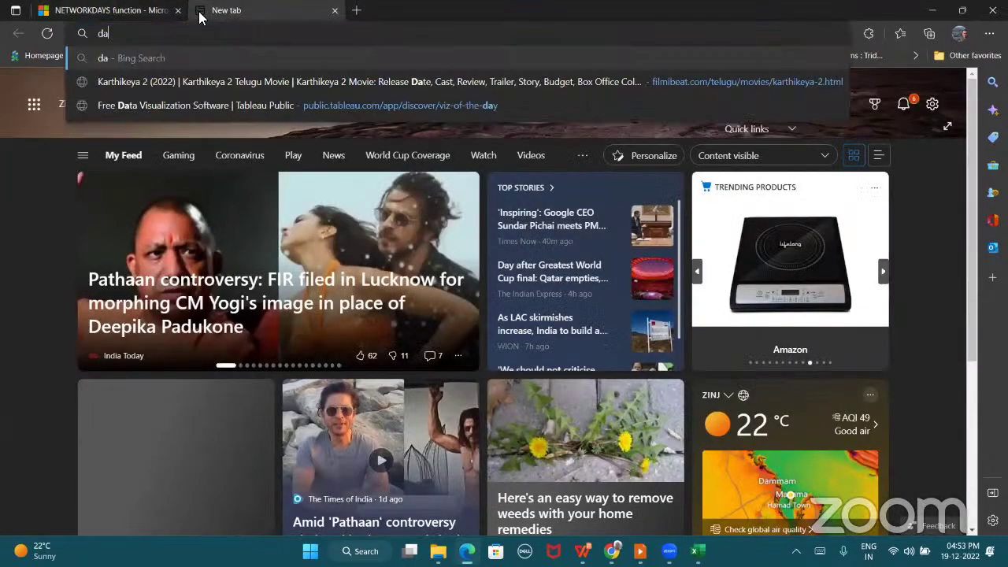
text(ta anlytics )
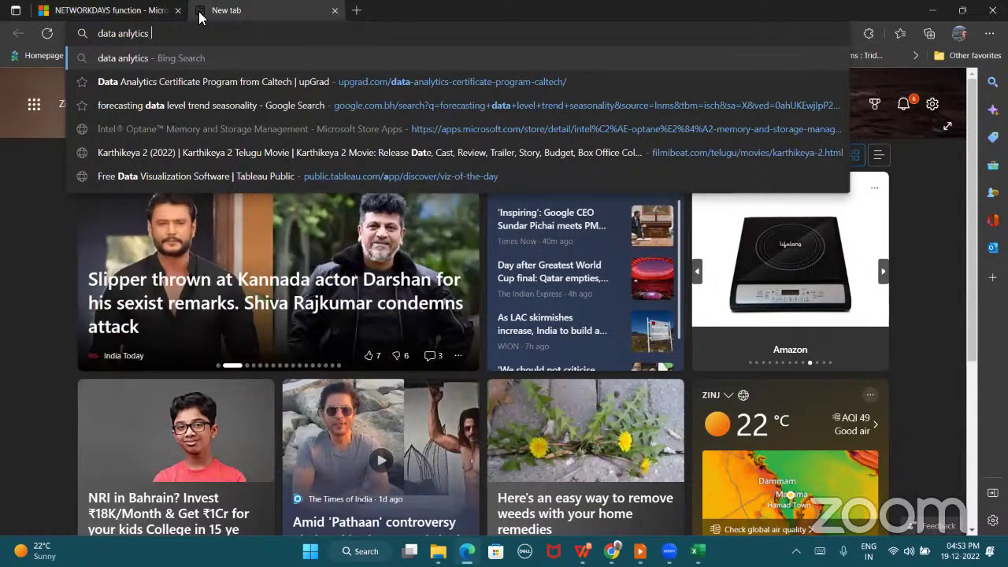
text(360di)
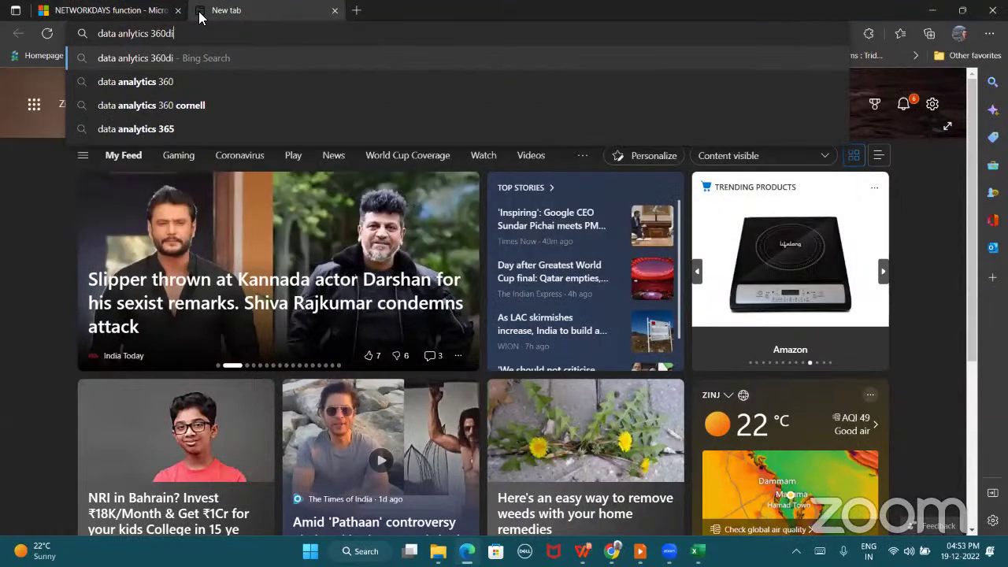
text(gitmg)
key(Return)
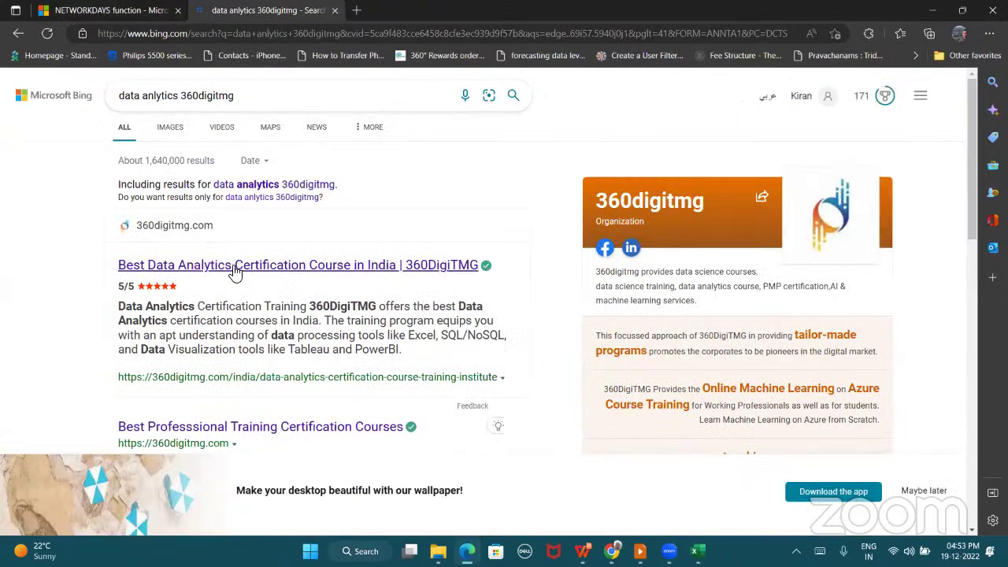
click(232, 269)
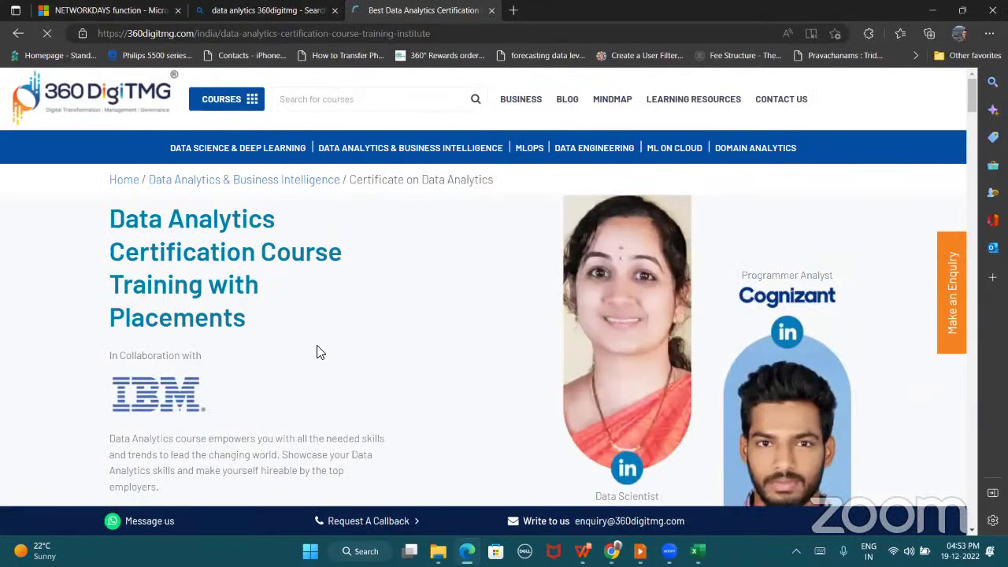
Scroll through the 360DigiTMG Data Analytics course page, closing the enquiry popup along the way
scroll(319, 352, down, 1)
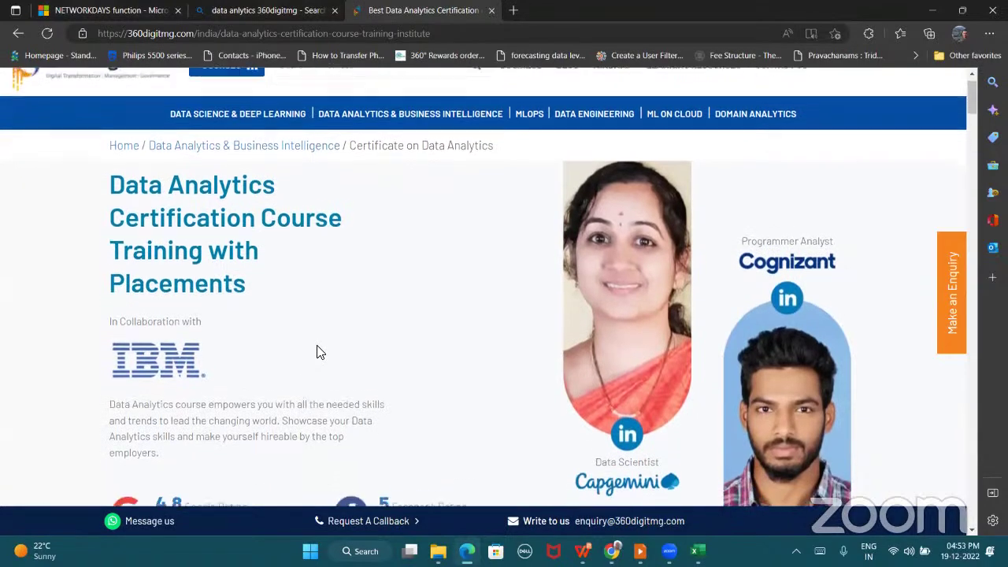
scroll(319, 352, down, 1)
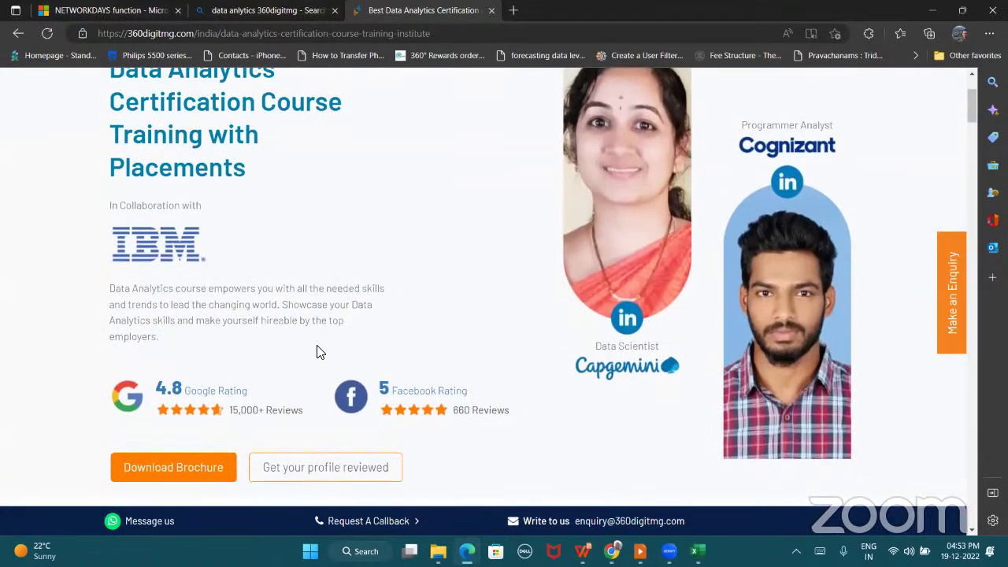
scroll(319, 352, down, 1)
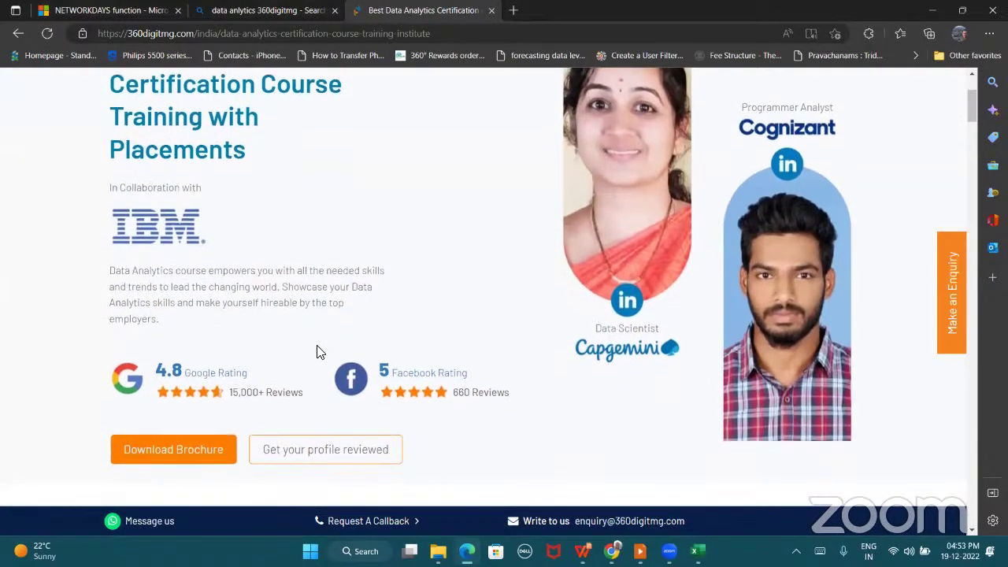
scroll(319, 352, down, 3)
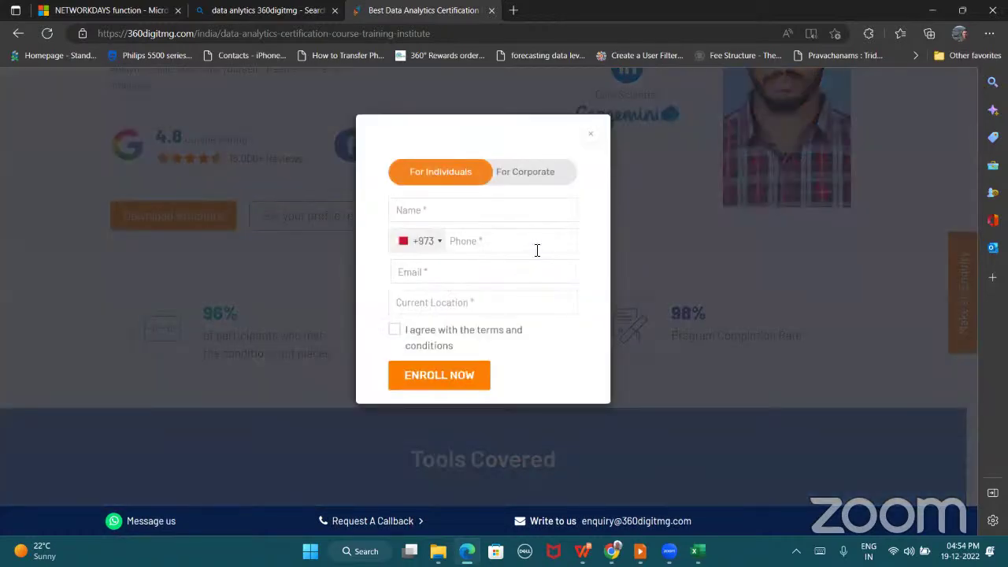
click(593, 137)
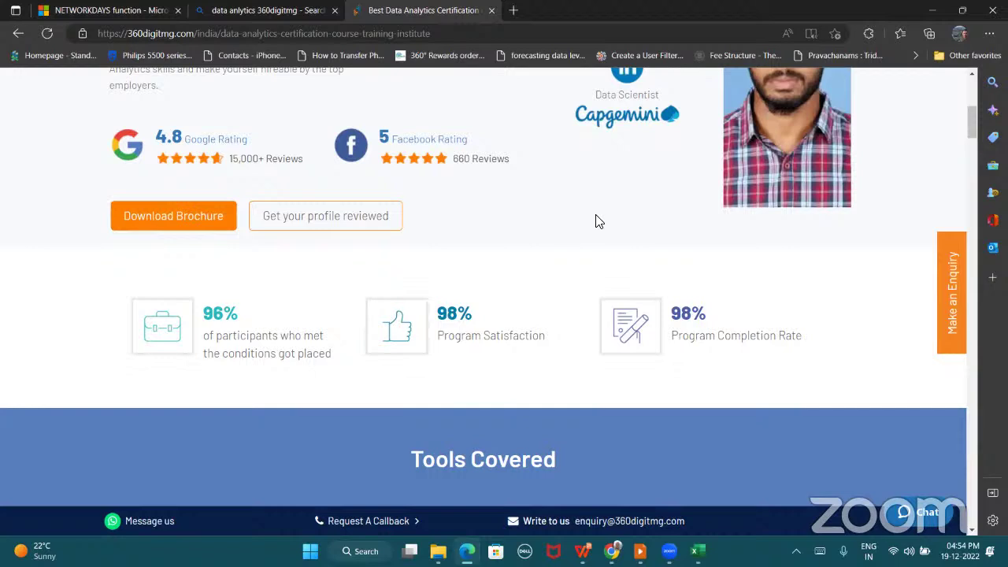
scroll(596, 222, up, 2)
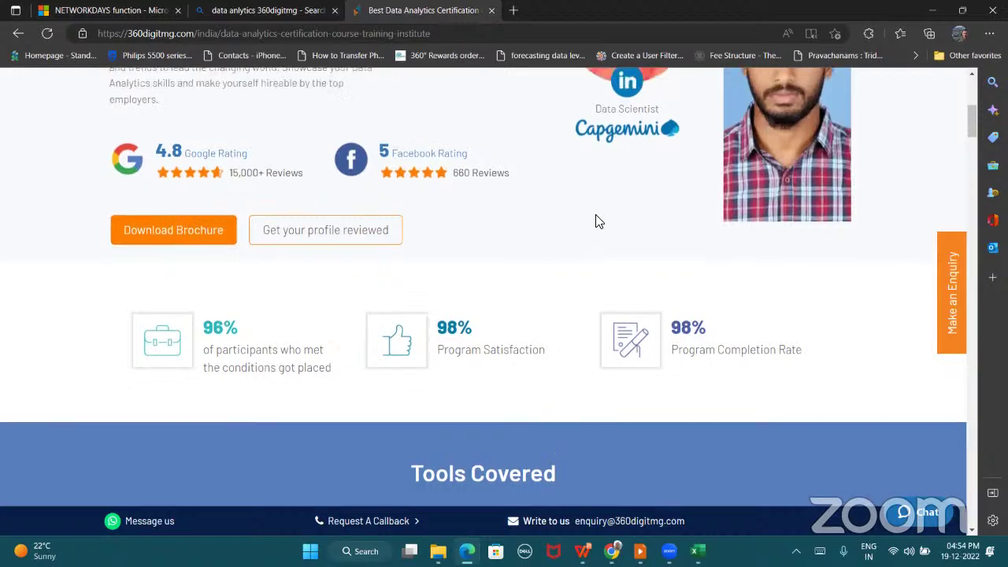
scroll(483, 189, up, 4)
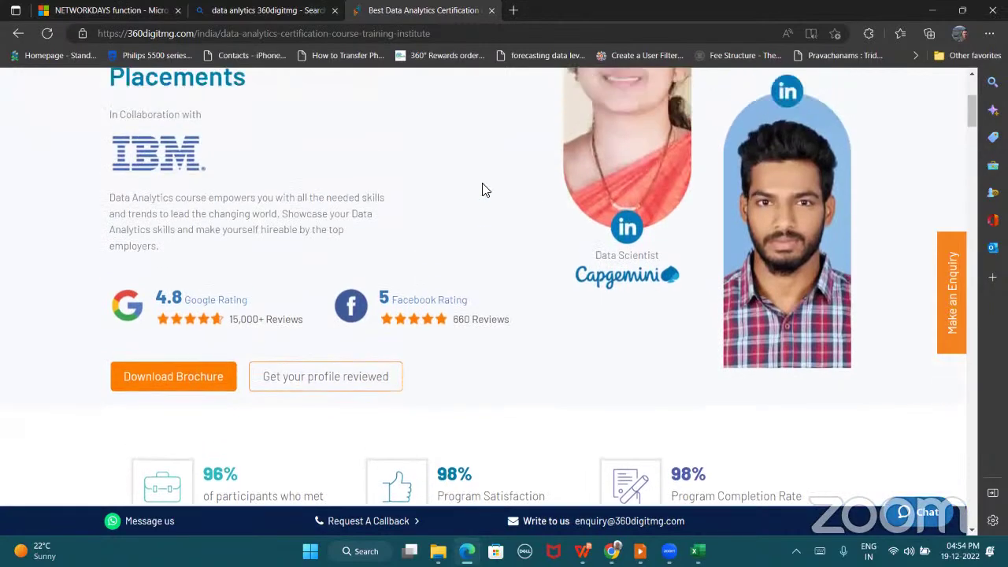
scroll(480, 186, down, 1)
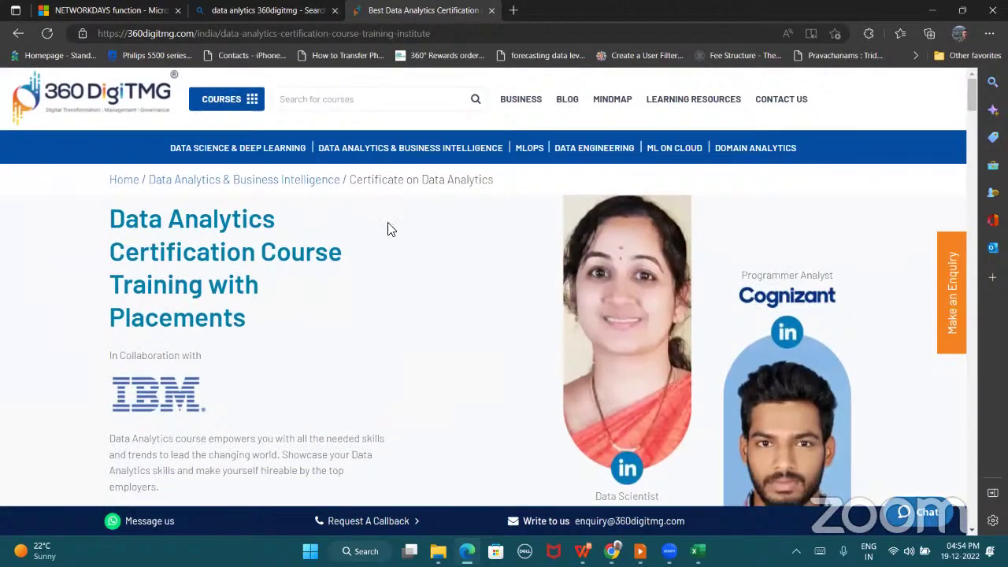